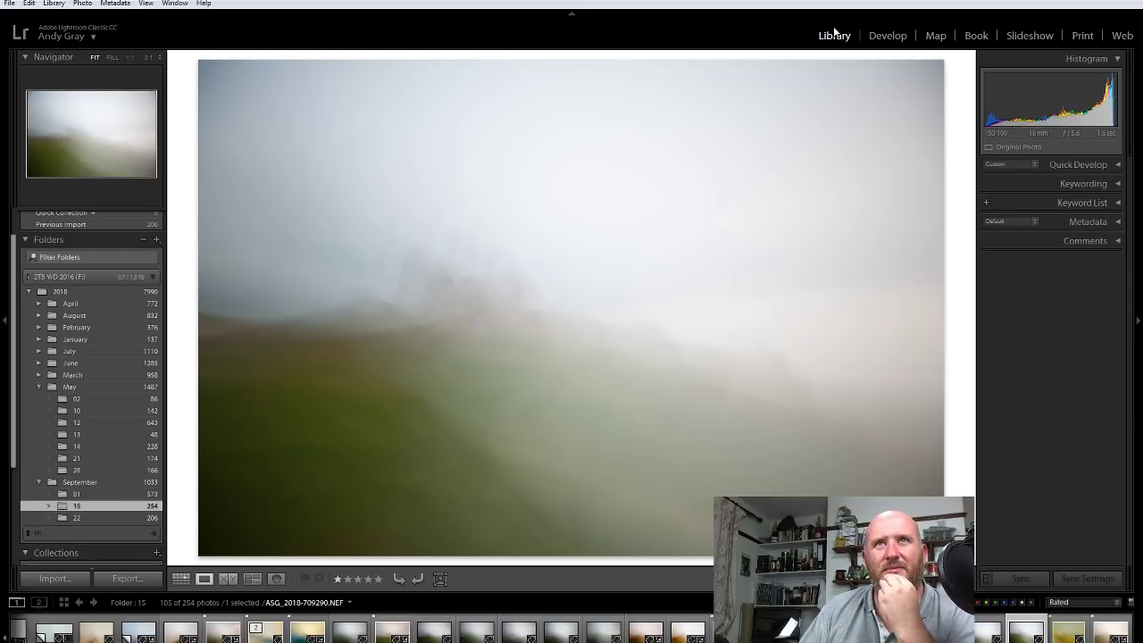
Browse the motion-blurred castle photos in the September 15 folder, ending on ASG_2018-709271.NEF
{"action": "key", "text": "Right"}
{"action": "key", "text": "Right"}
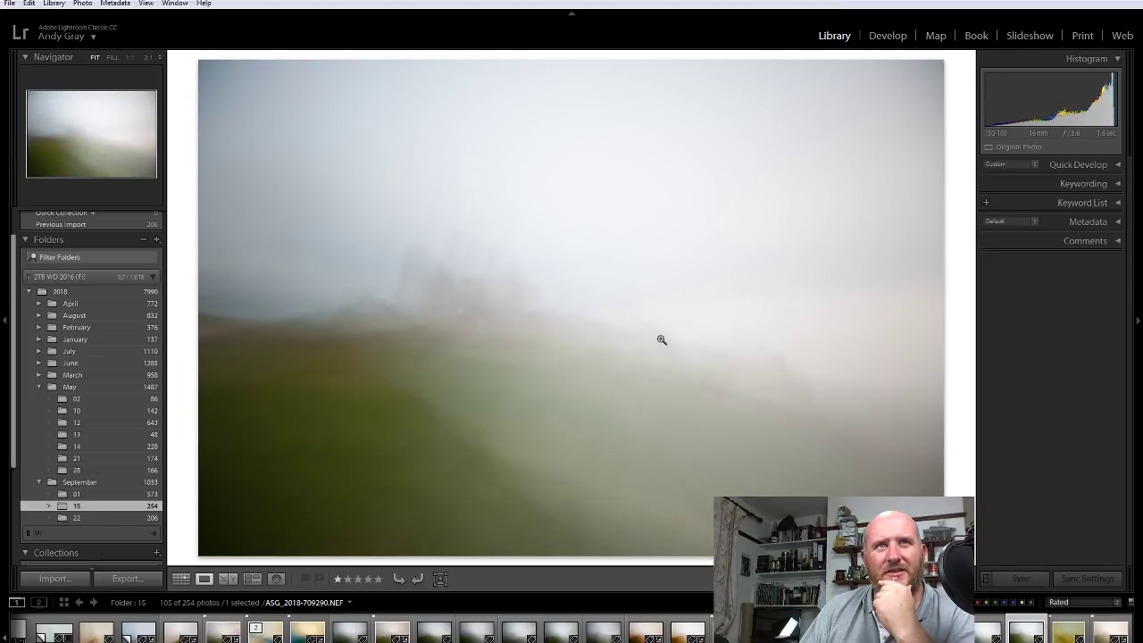
{"action": "key", "text": "Right"}
{"action": "key", "text": "Right"}
{"action": "key", "text": "Right"}
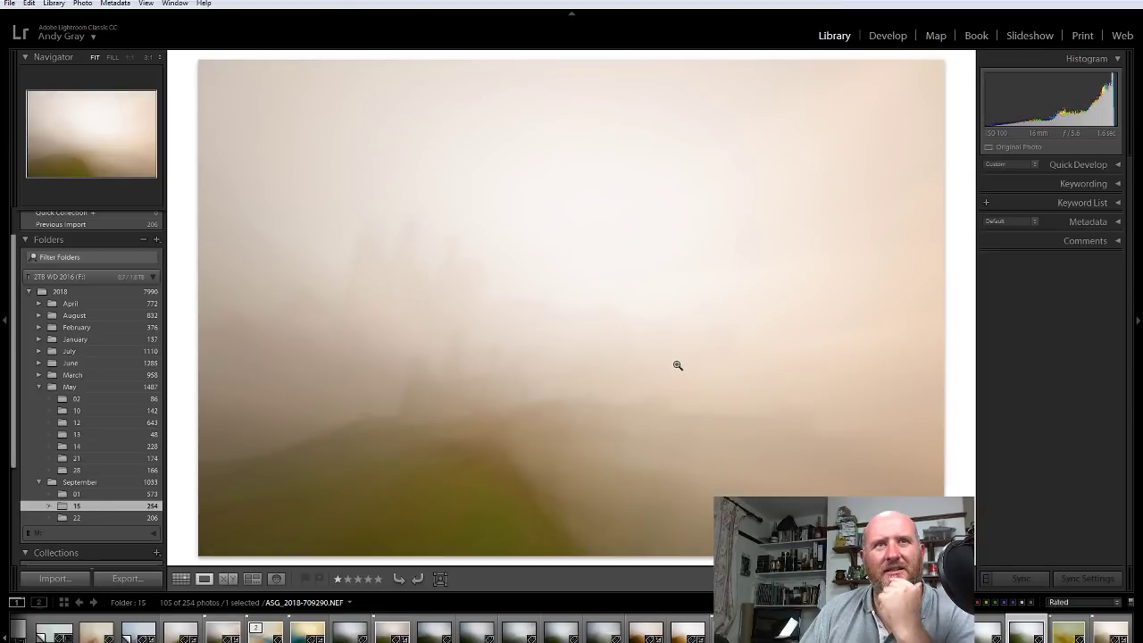
{"action": "key", "text": "Right"}
{"action": "key", "text": "Right"}
{"action": "key", "text": "Right"}
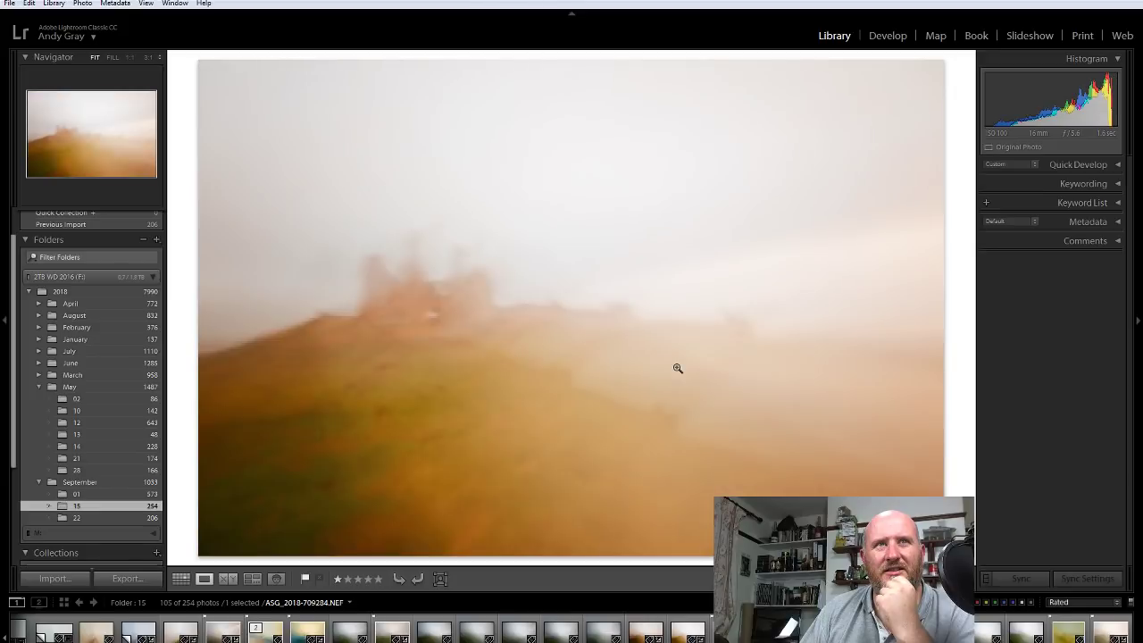
{"action": "key", "text": "Left"}
{"action": "key", "text": "Left"}
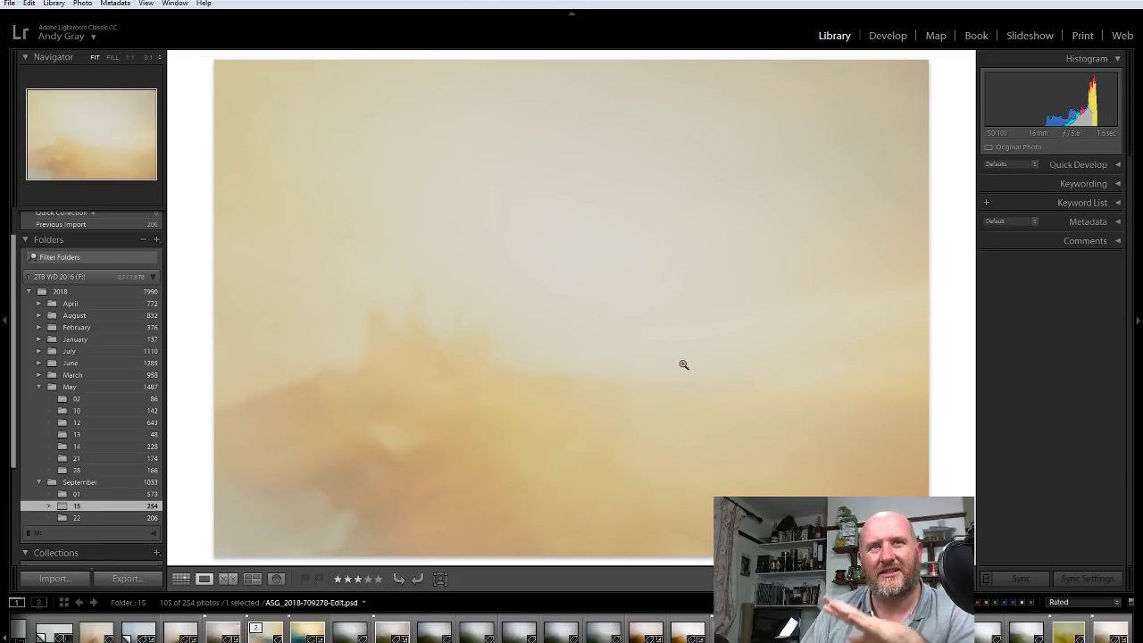
{"action": "key", "text": "Right"}
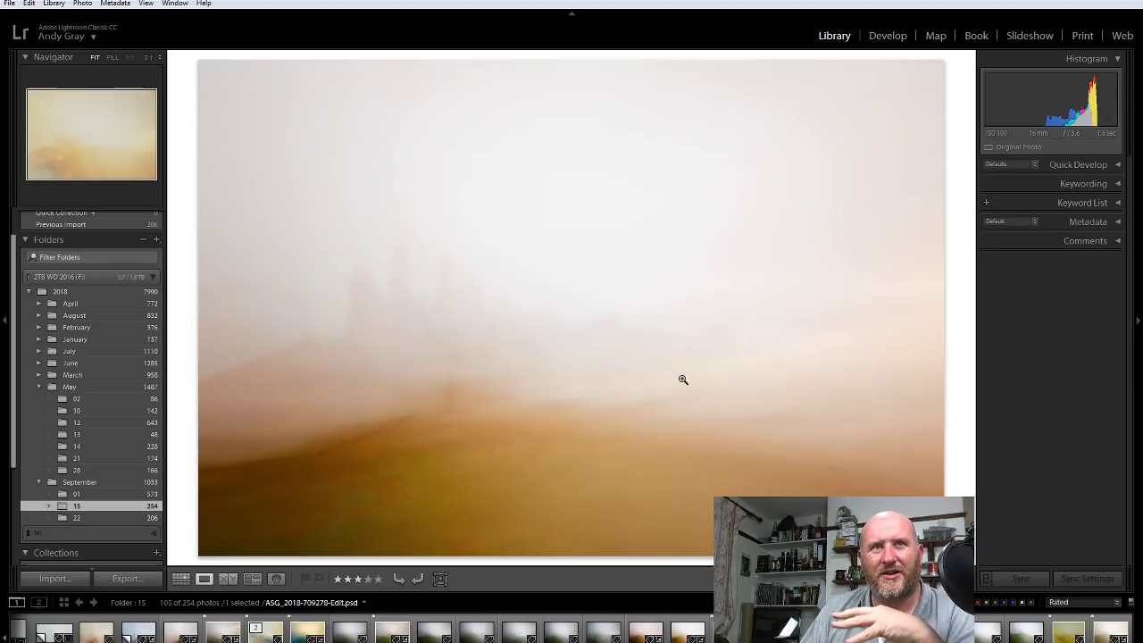
{"action": "key", "text": "Right"}
{"action": "key", "text": "Left"}
{"action": "key", "text": "Left"}
{"action": "key", "text": "Left"}
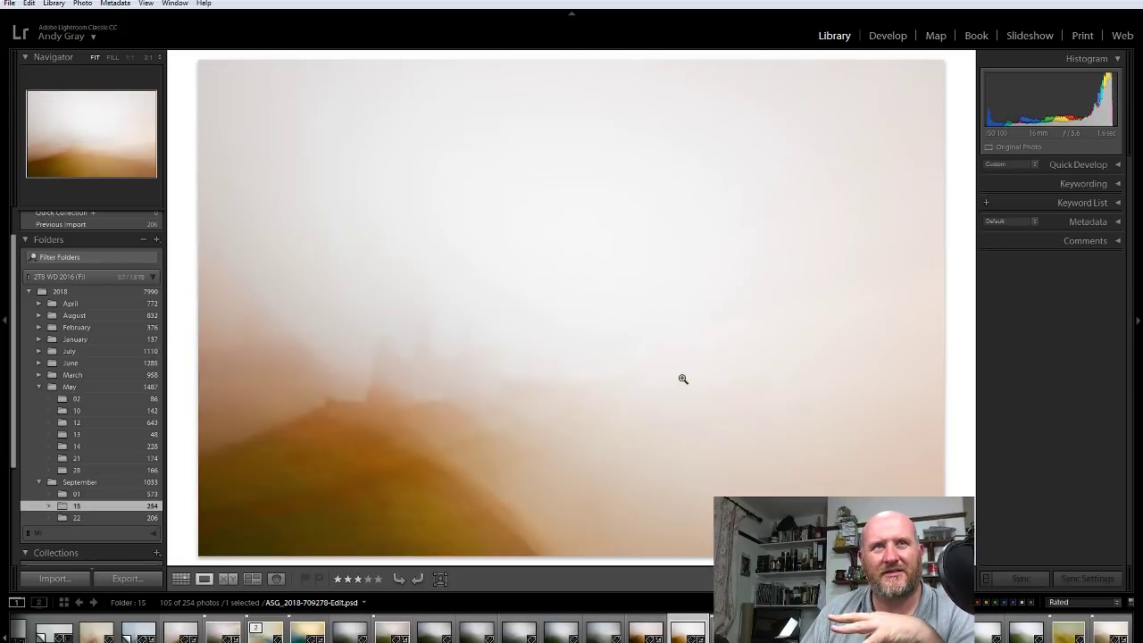
{"action": "key", "text": "Left"}
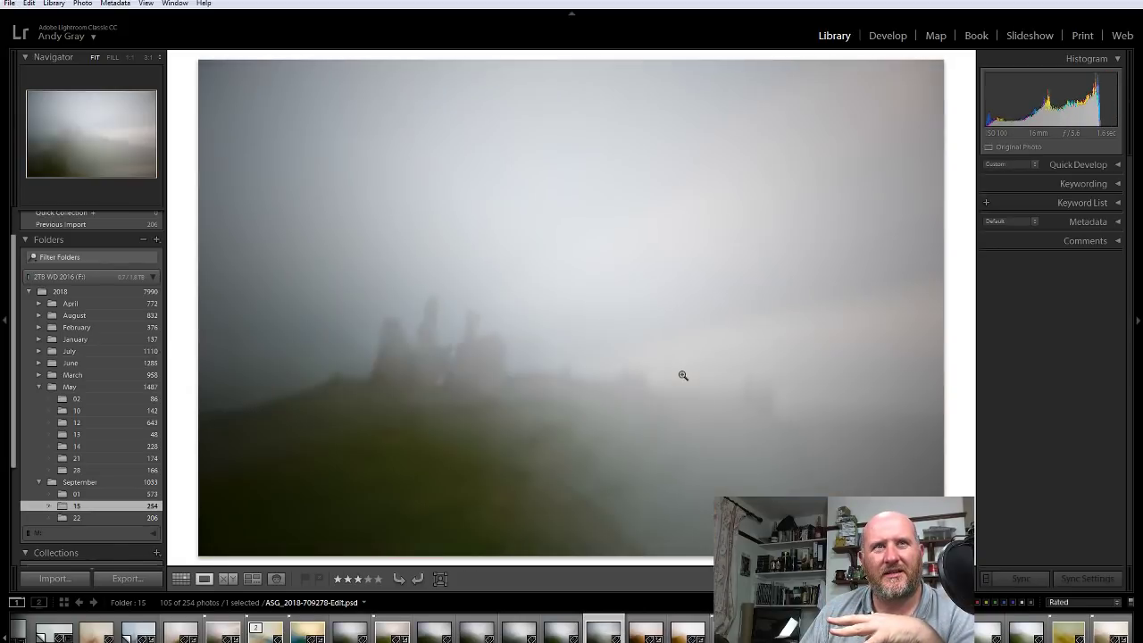
{"action": "key", "text": "Left"}
{"action": "key", "text": "Left"}
{"action": "key", "text": "Left"}
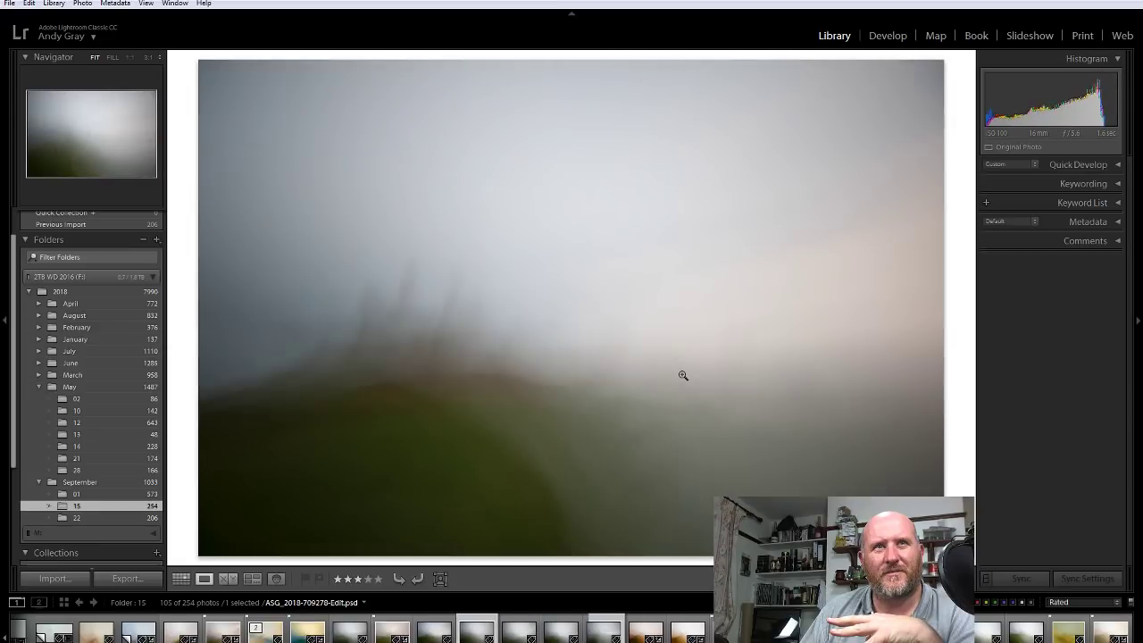
{"action": "key", "text": "Left"}
{"action": "key", "text": "Right"}
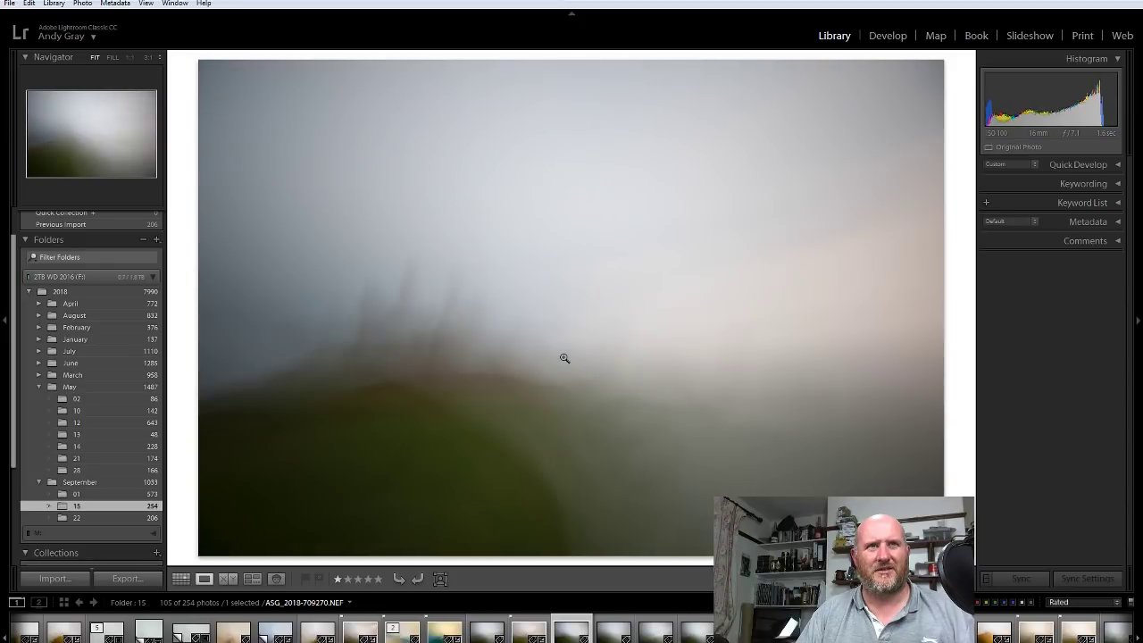
{"action": "key", "text": "Right"}
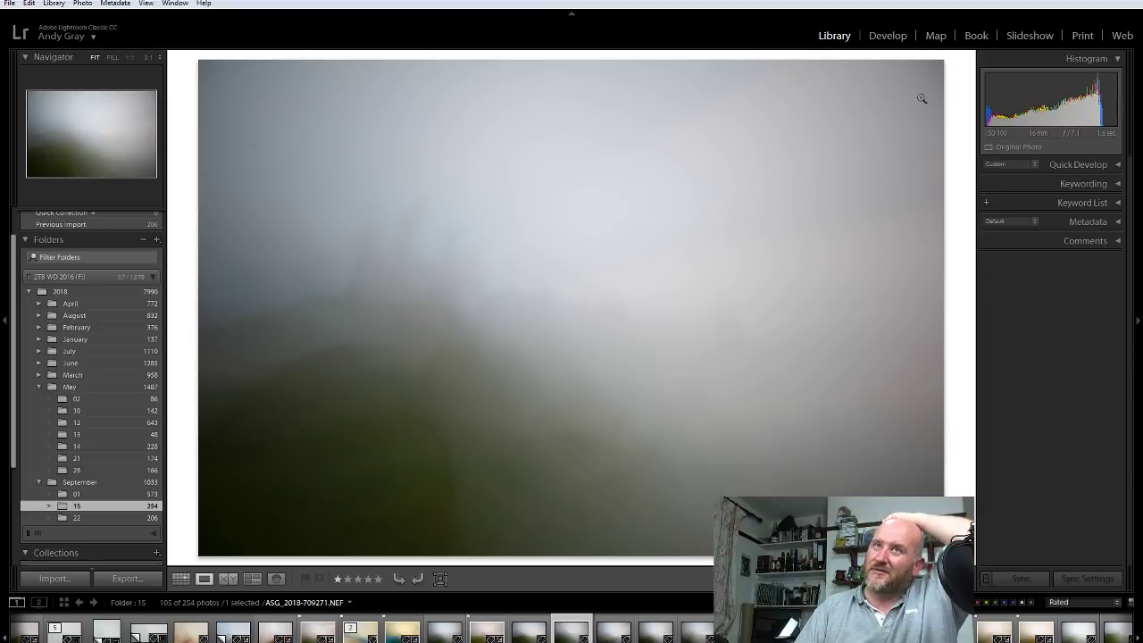
Open the photo for developing and, with Visualize Spots on, heal the two dust spots in the photo's upper-left sky
{"action": "left_click", "coordinate": [887, 37]}
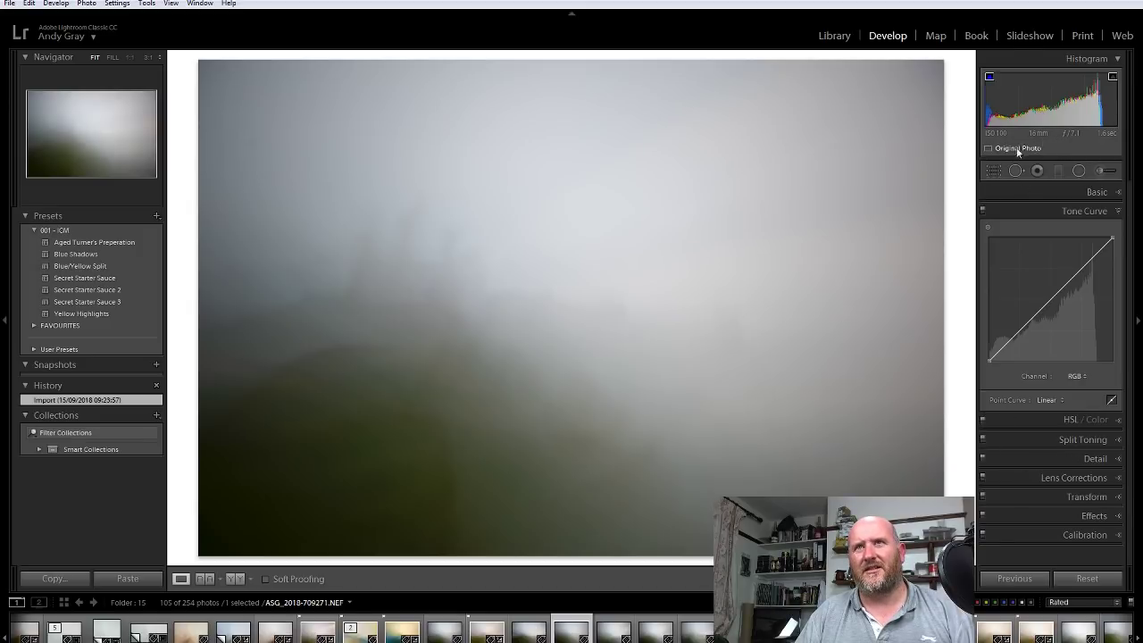
{"action": "left_click", "coordinate": [1015, 171]}
{"action": "left_click", "coordinate": [304, 579]}
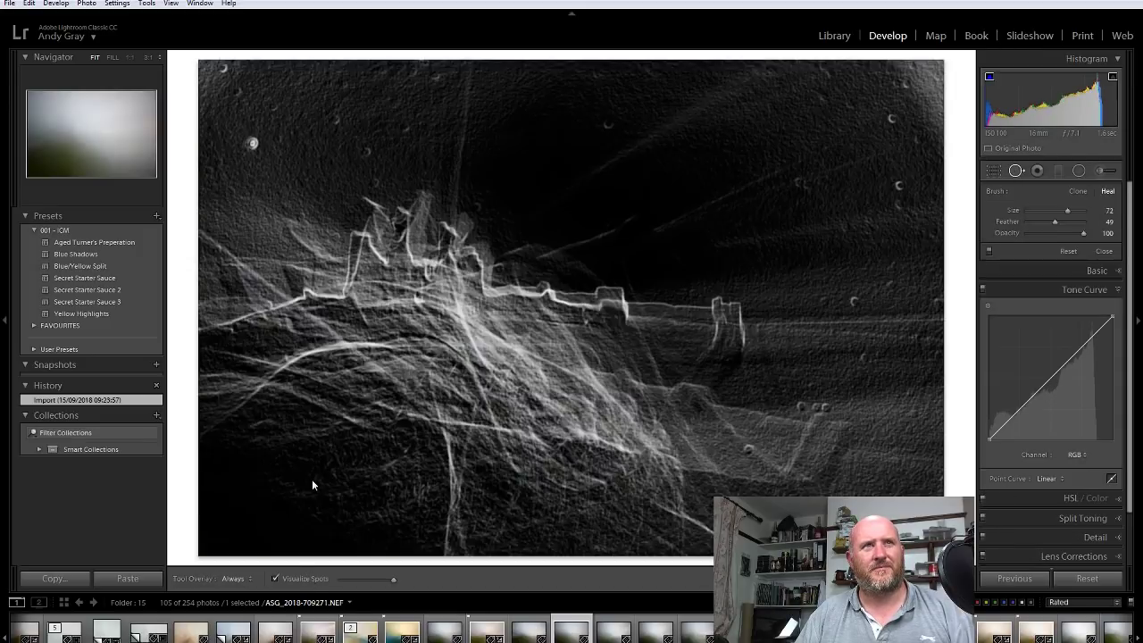
{"action": "left_click", "coordinate": [254, 143]}
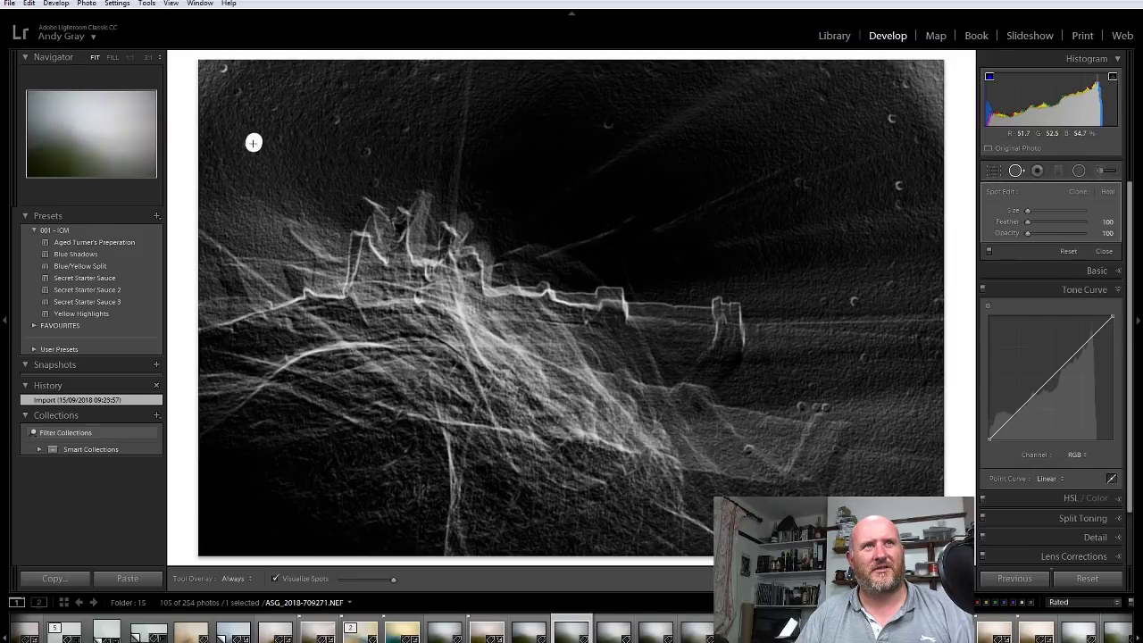
{"action": "left_click", "coordinate": [224, 68]}
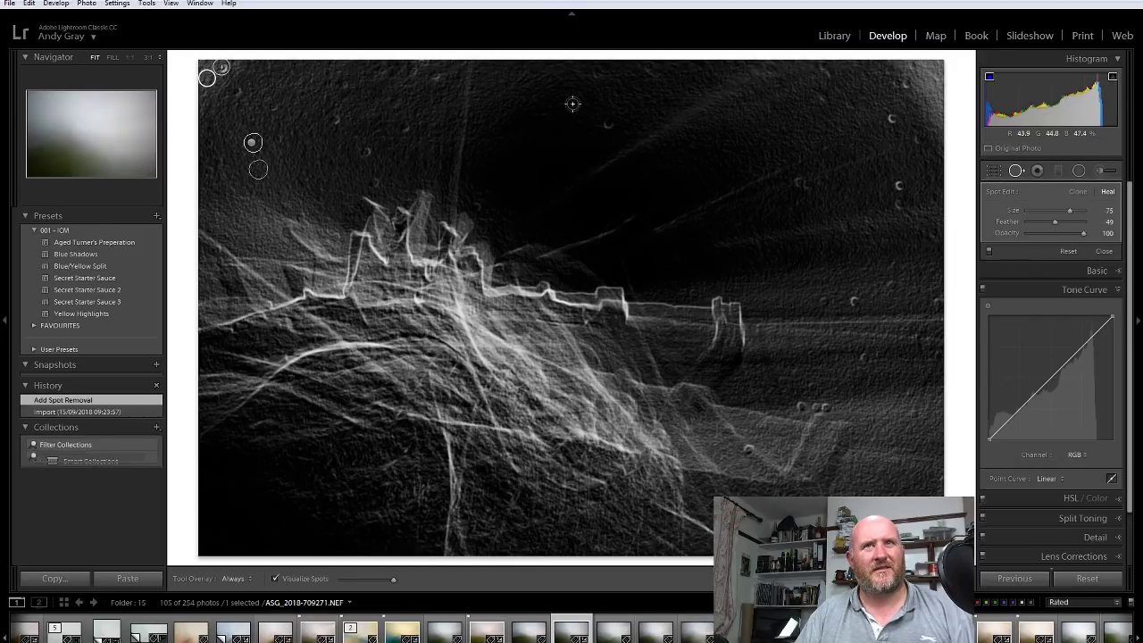
Heal the dust spots to the right of the castle and the row of spots above the lower-right foreground
{"action": "left_click", "coordinate": [852, 300]}
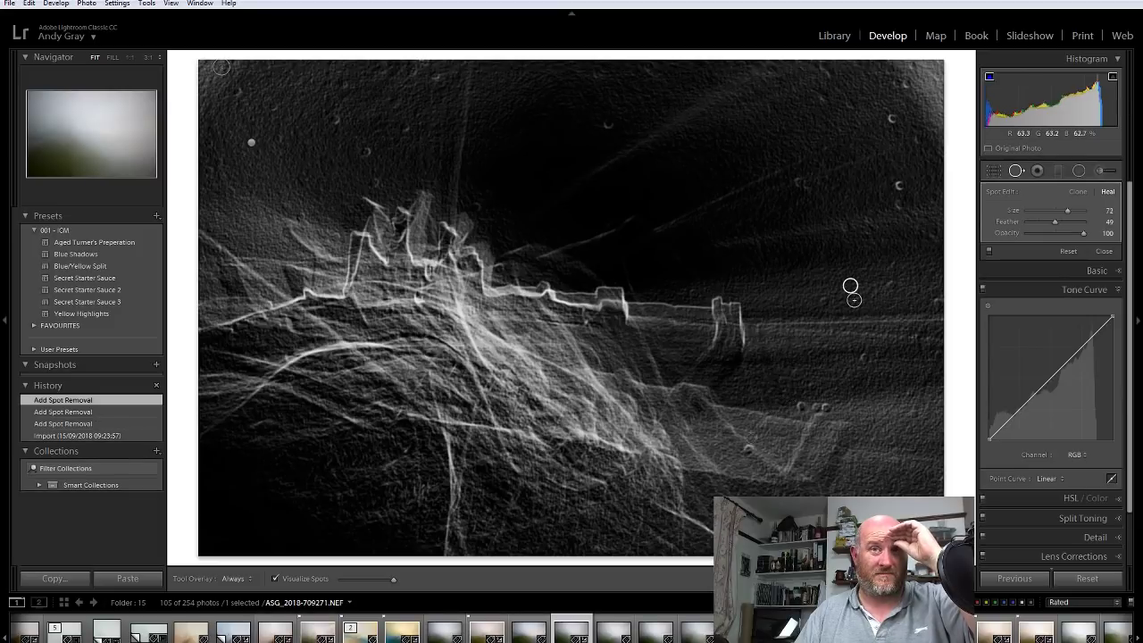
{"action": "left_click", "coordinate": [748, 449]}
{"action": "left_click_drag", "start_coordinate": [798, 406], "coordinate": [825, 407]}
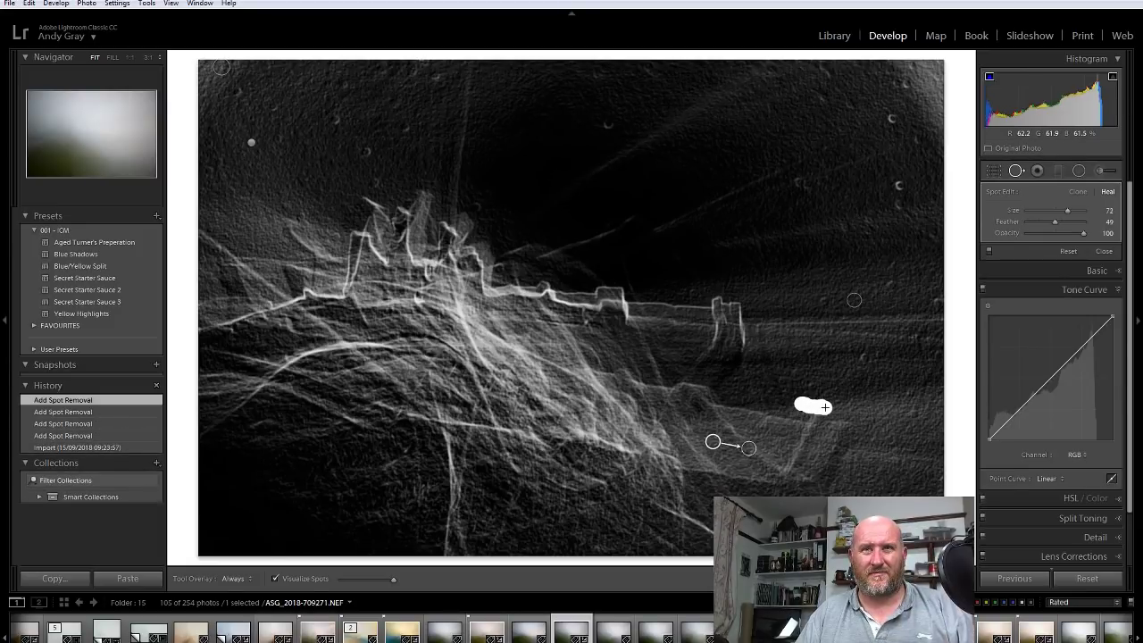
{"action": "left_click", "coordinate": [860, 263]}
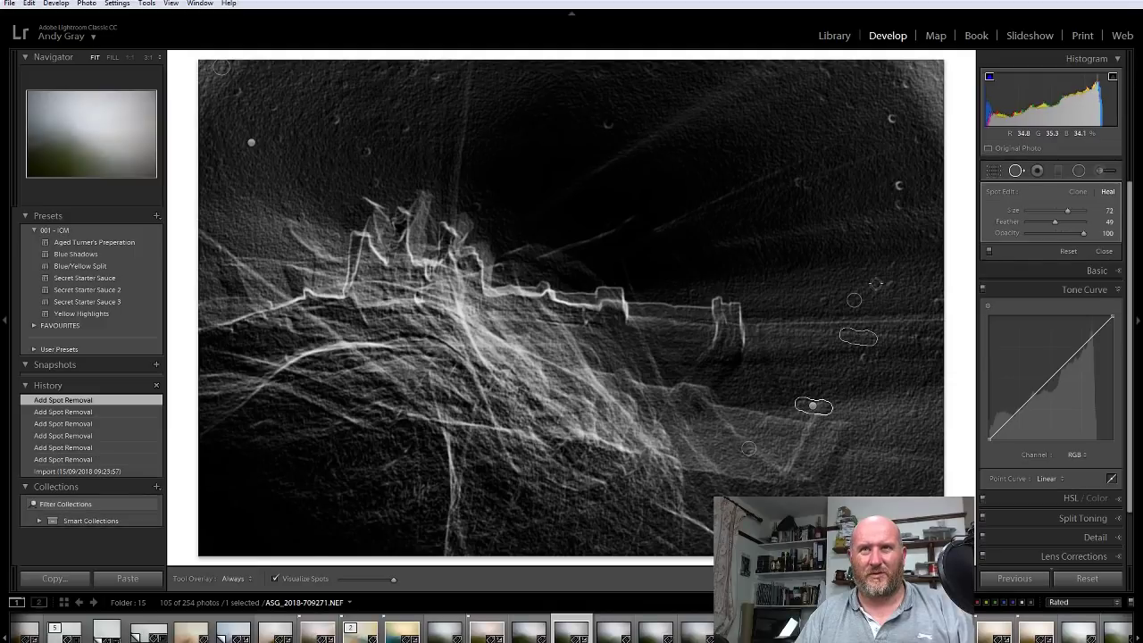
Heal the dust spots in the photo's upper-right sky and one above the castle, then finish spot removal
{"action": "left_click", "coordinate": [899, 186]}
{"action": "left_click", "coordinate": [899, 203]}
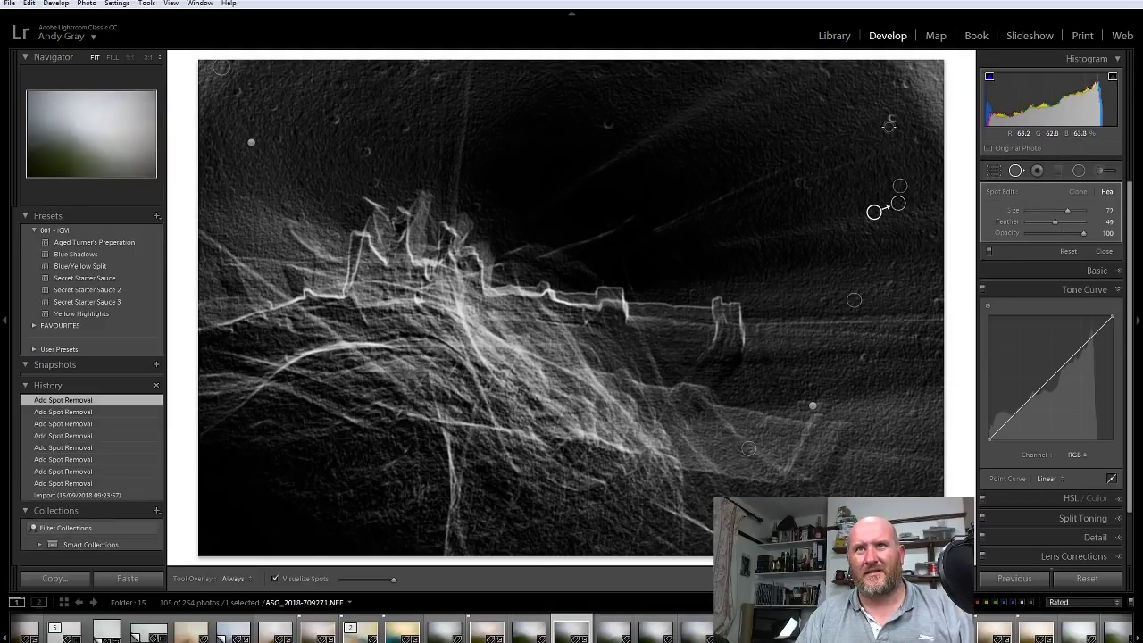
{"action": "left_click", "coordinate": [893, 118]}
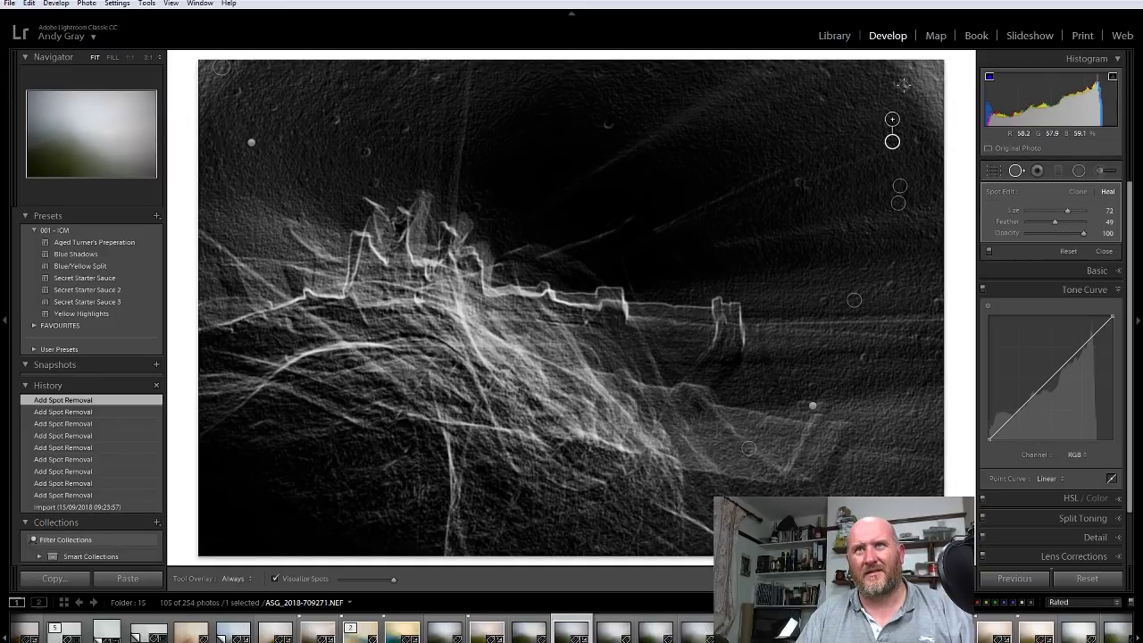
{"action": "left_click", "coordinate": [906, 84]}
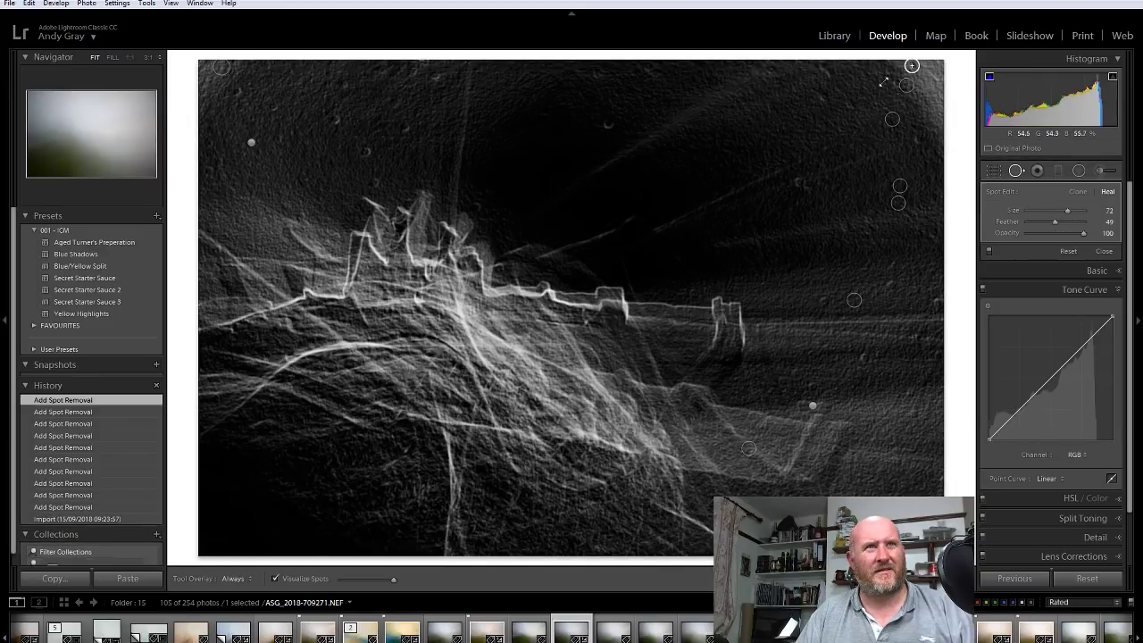
{"action": "left_click", "coordinate": [912, 65]}
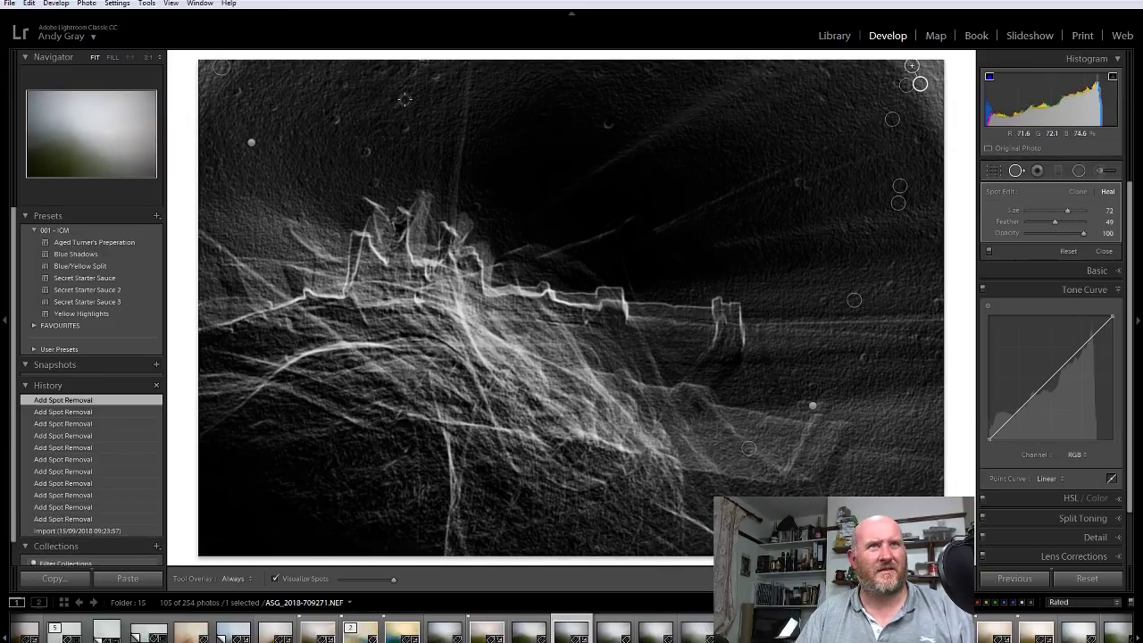
{"action": "left_click", "coordinate": [338, 119]}
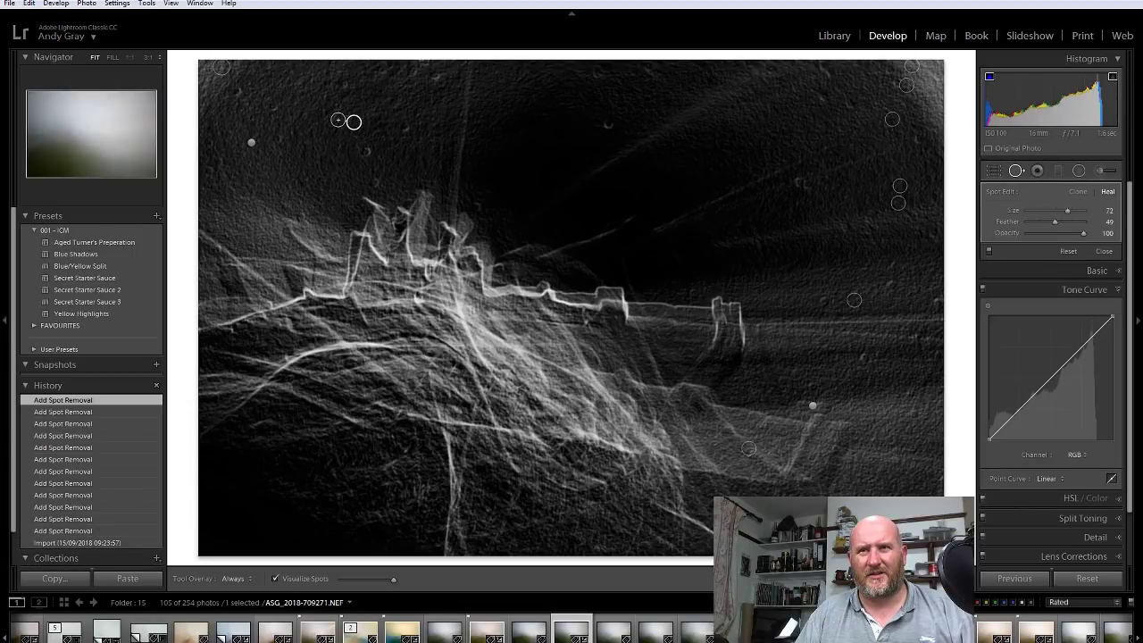
{"action": "key", "text": "q"}
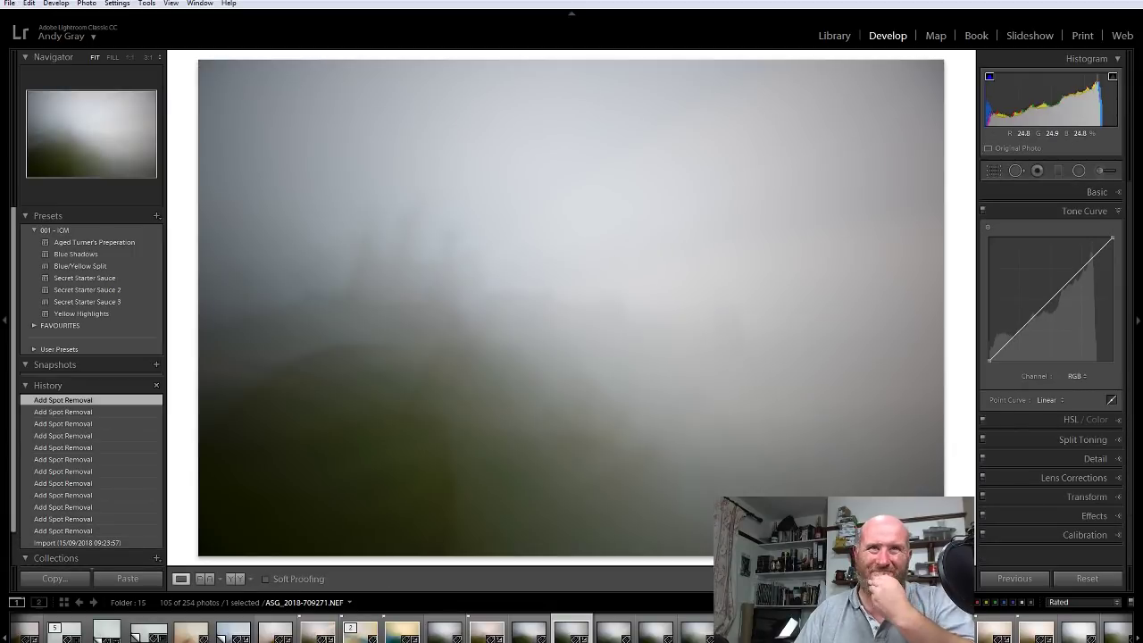
Set the photo's white balance to Auto
{"action": "left_click", "coordinate": [1095, 191]}
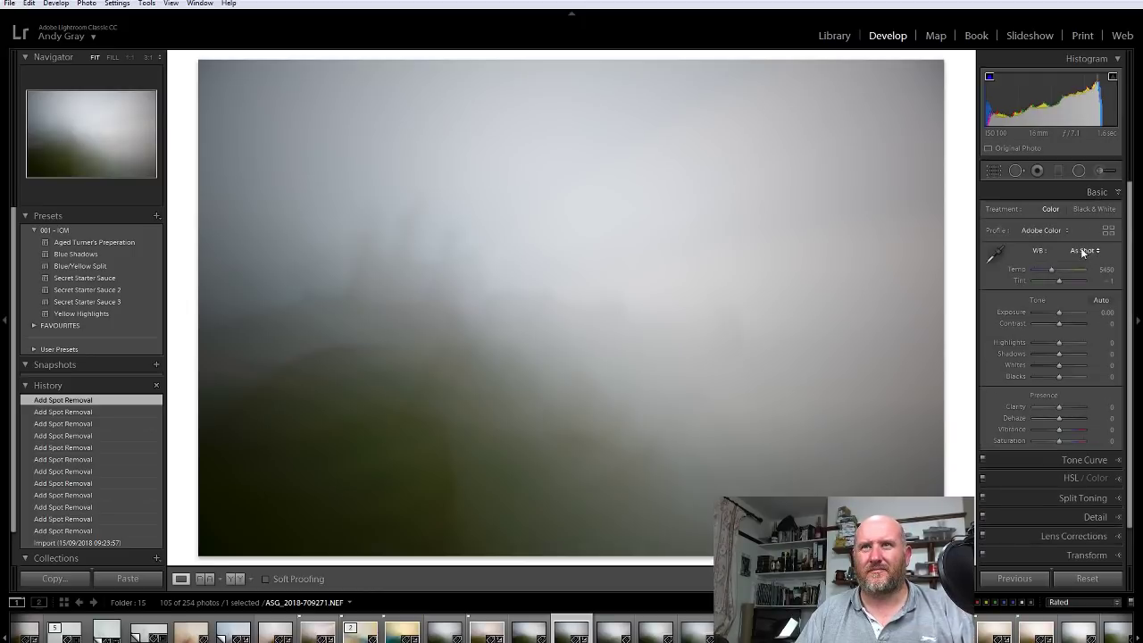
{"action": "left_click", "coordinate": [1084, 250]}
{"action": "left_click", "coordinate": [1056, 281]}
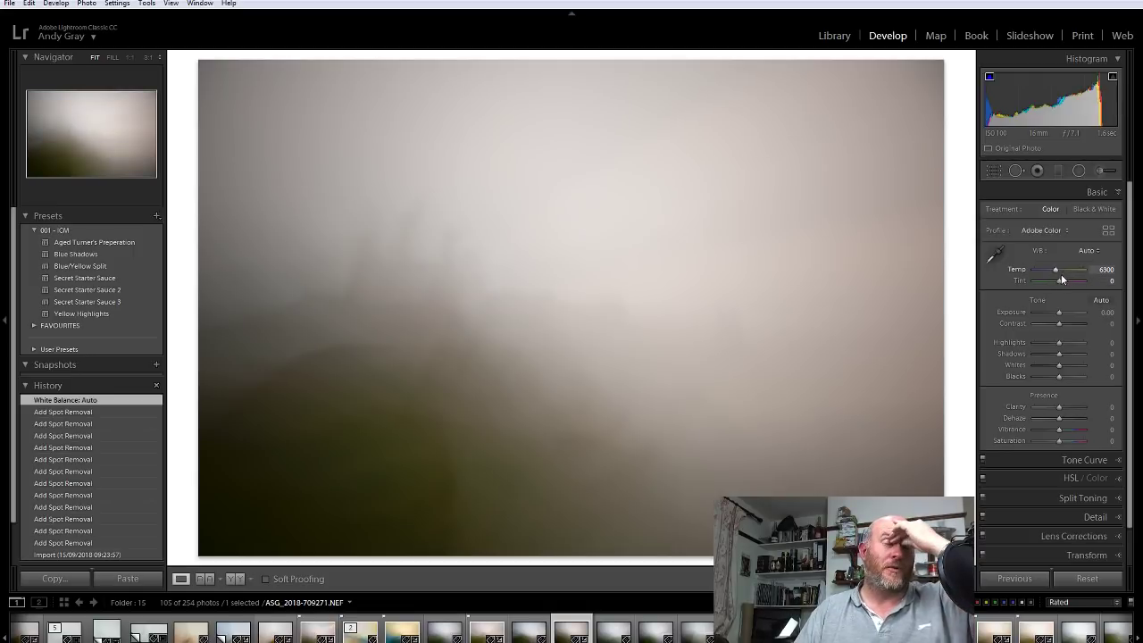
Enable lens profile corrections and chromatic aberration removal, and set the vignetting correction amount to 150
{"action": "left_click", "coordinate": [1074, 536]}
{"action": "left_click", "coordinate": [1010, 334]}
{"action": "left_click", "coordinate": [1018, 323]}
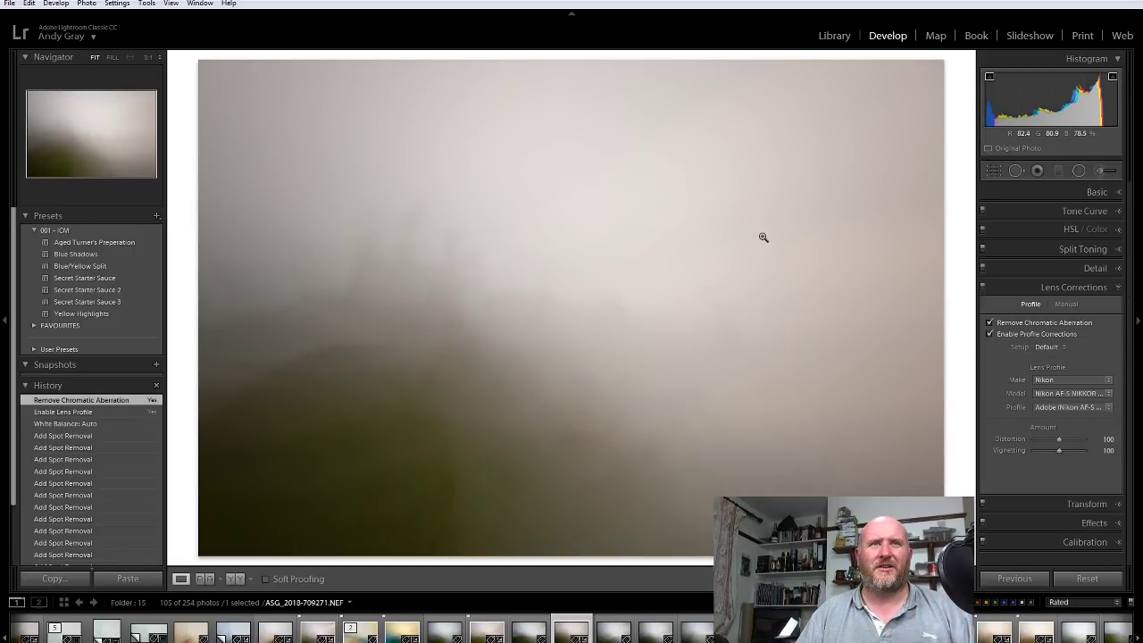
{"action": "mouse_move", "coordinate": [1059, 439]}
{"action": "left_mouse_down"}
{"action": "mouse_move", "coordinate": [1045, 452]}
{"action": "mouse_move", "coordinate": [1070, 451]}
{"action": "left_mouse_up"}
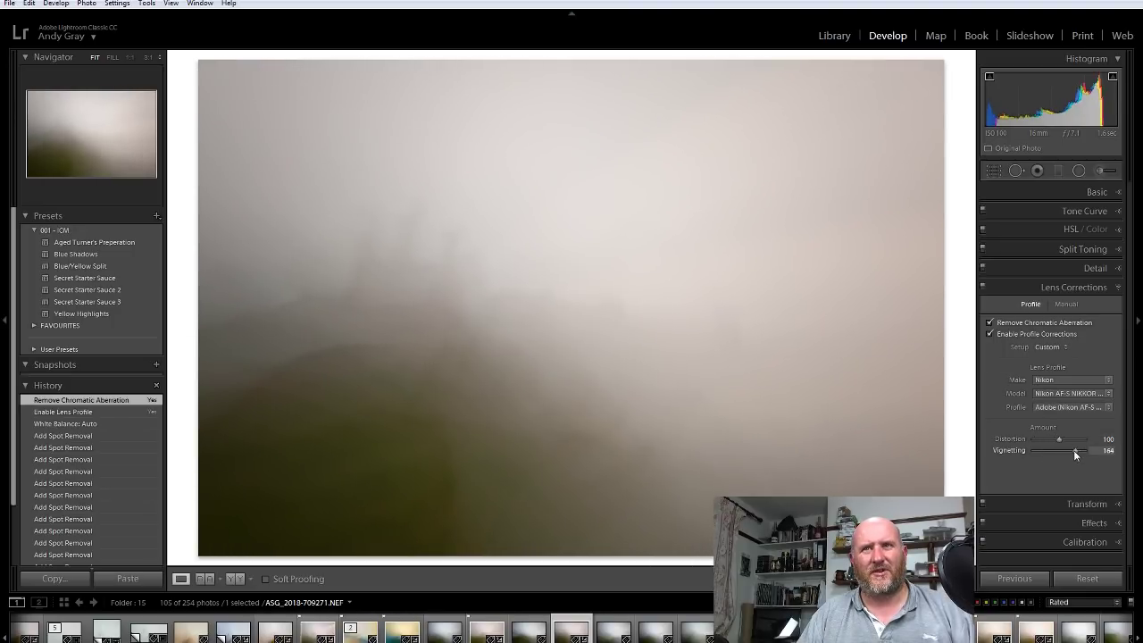
{"action": "left_click_drag", "start_coordinate": [1075, 450], "coordinate": [1071, 450]}
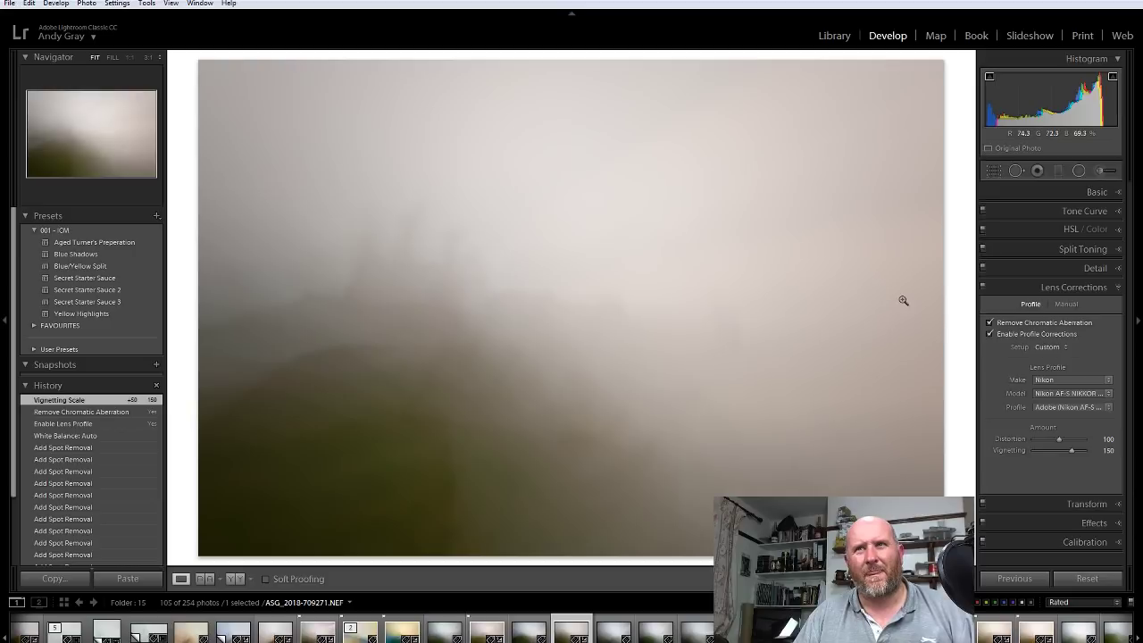
Adjust the photo's tone to Exposure +0.95, Highlights -74 and Shadows +33
{"action": "left_click", "coordinate": [1097, 192]}
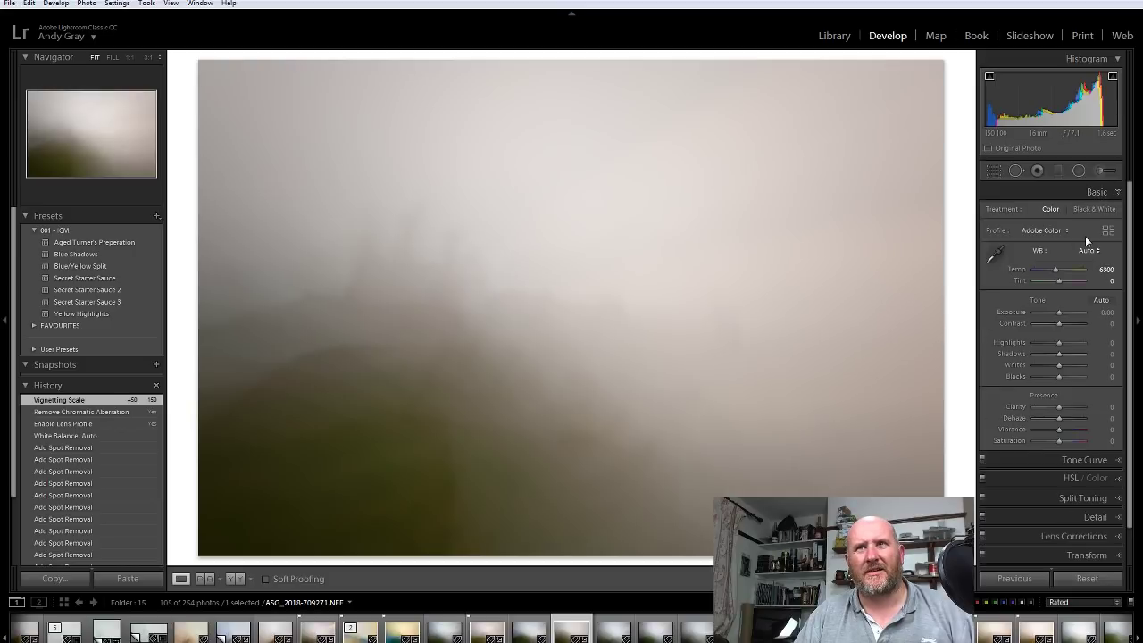
{"action": "left_click_drag", "start_coordinate": [1060, 314], "coordinate": [1065, 315]}
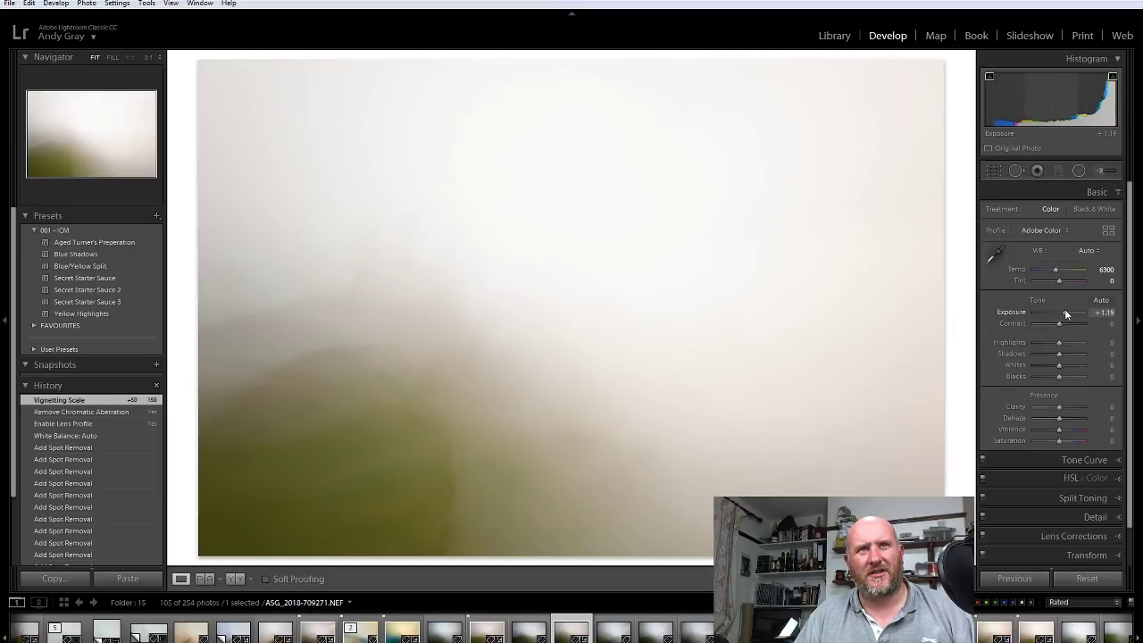
{"action": "left_click_drag", "start_coordinate": [1065, 310], "coordinate": [1064, 310]}
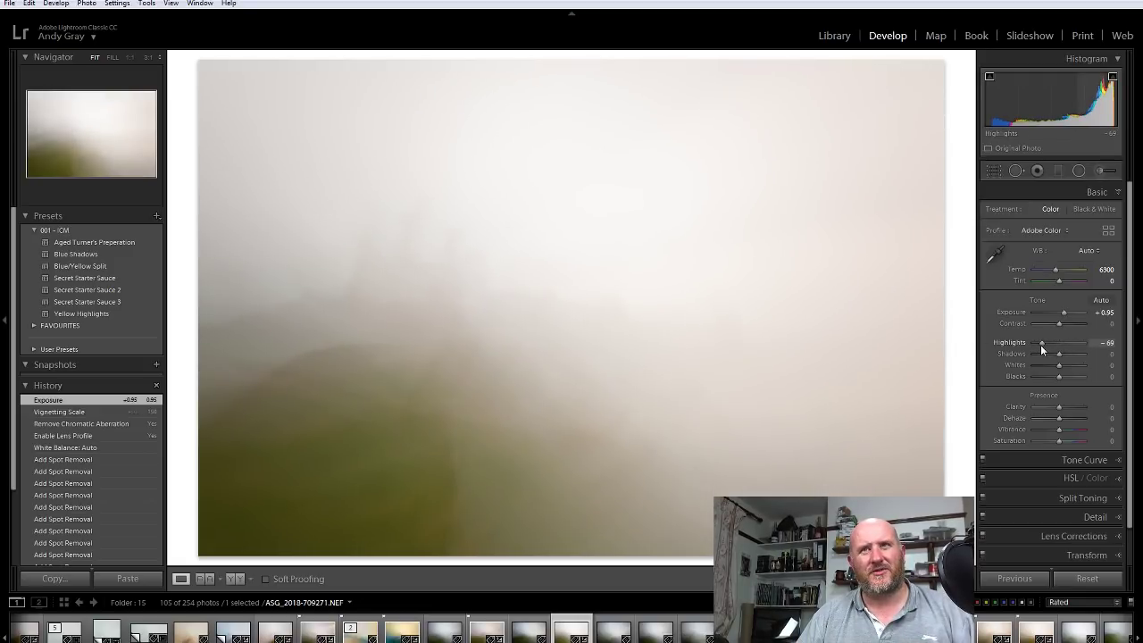
{"action": "left_click_drag", "start_coordinate": [1042, 344], "coordinate": [1067, 357]}
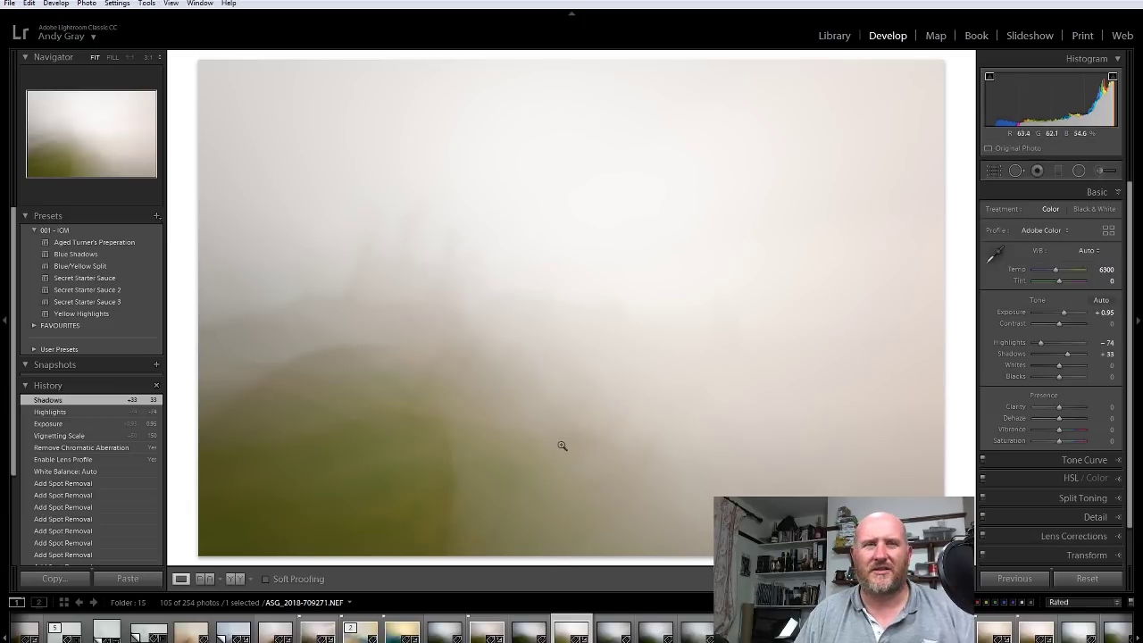
Apply the previous photo's develop settings to ASG_2018-709270.NEF
{"action": "left_click", "coordinate": [529, 629]}
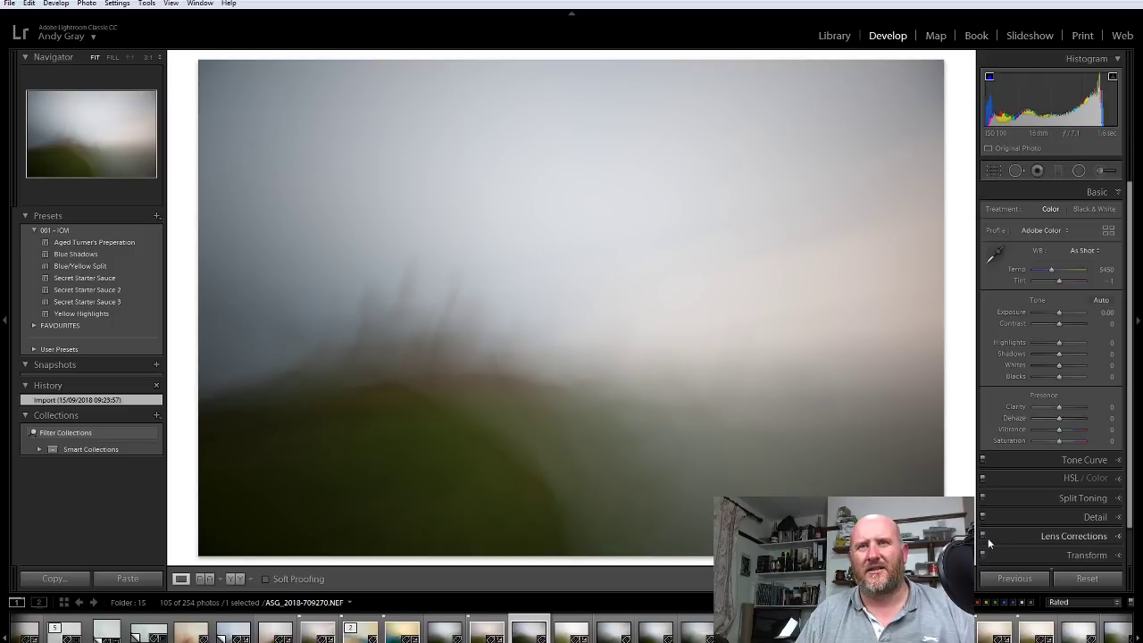
{"action": "left_click", "coordinate": [1018, 579]}
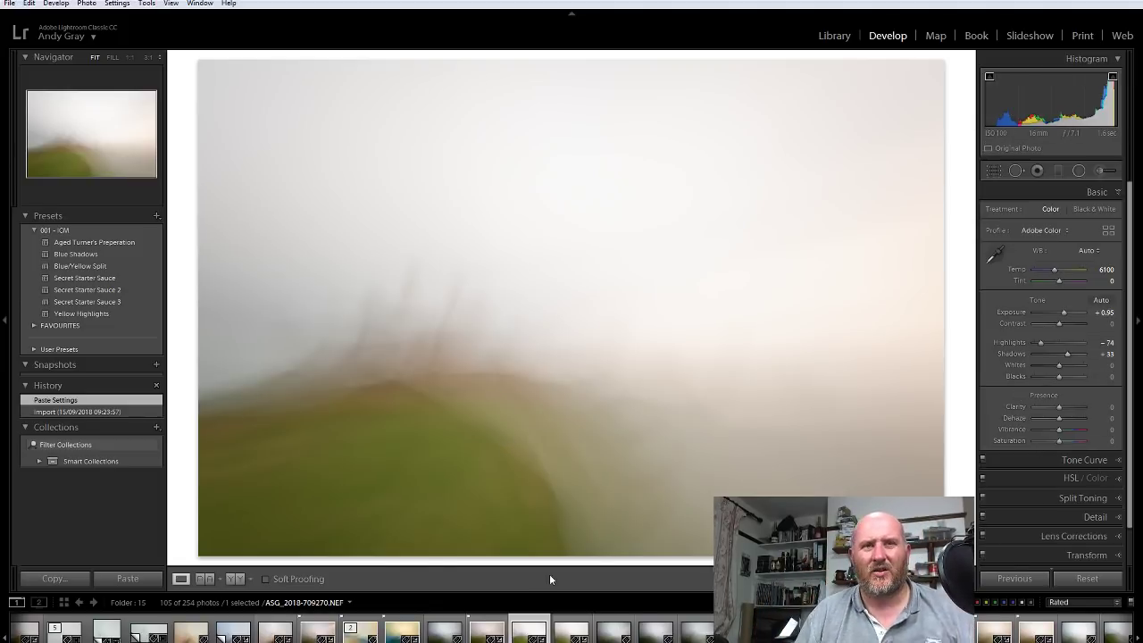
{"action": "left_click", "coordinate": [566, 631]}
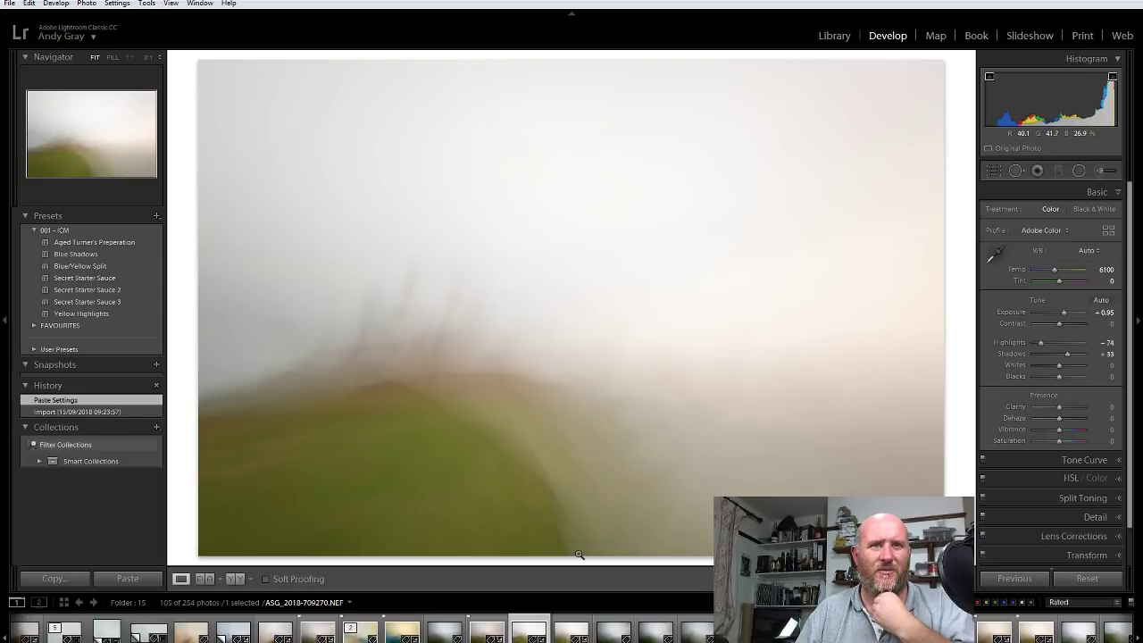
Apply the develop settings of ASG_2018-709270.NEF to ASG_2018-709268.NEF
{"action": "left_click", "coordinate": [485, 627]}
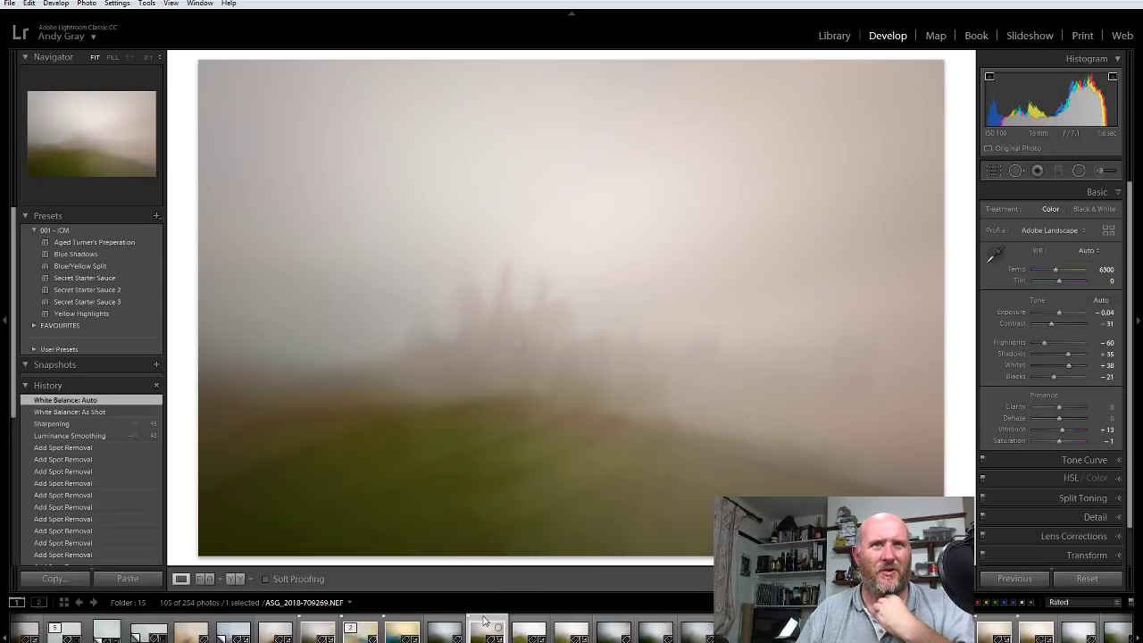
{"action": "left_click", "coordinate": [441, 618]}
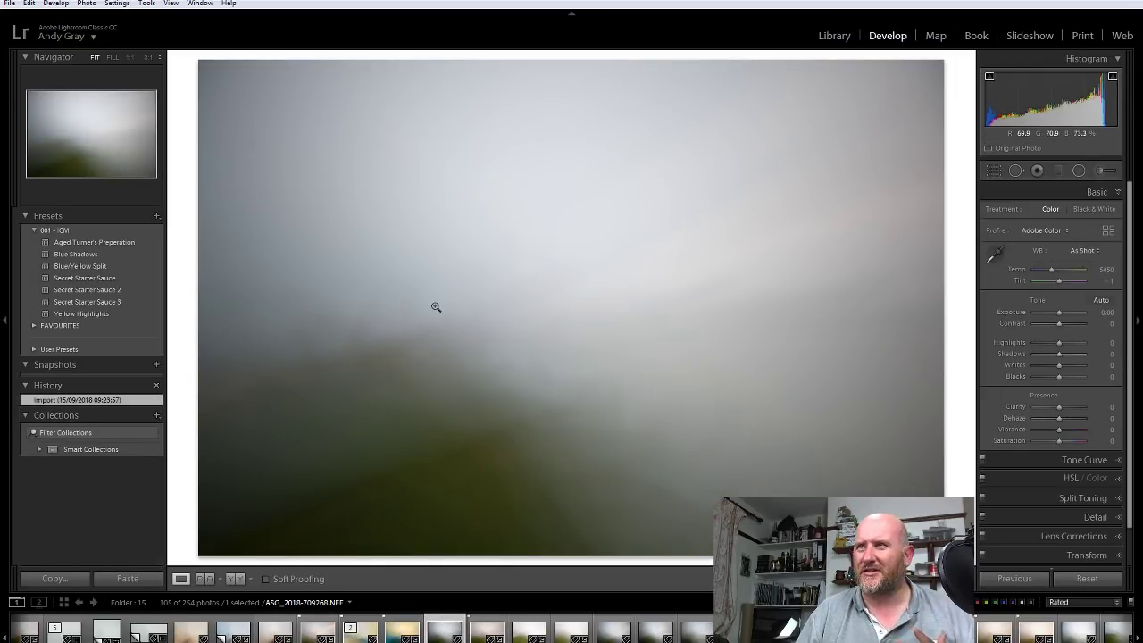
{"action": "key", "text": "Right"}
{"action": "key", "text": "Right"}
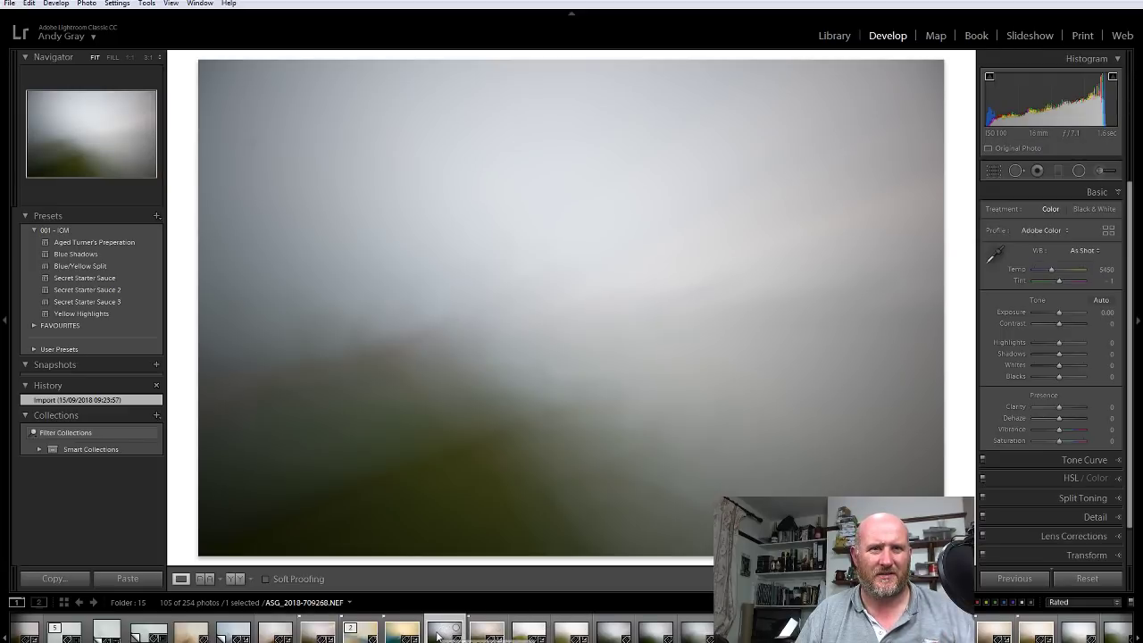
{"action": "left_click", "coordinate": [521, 634]}
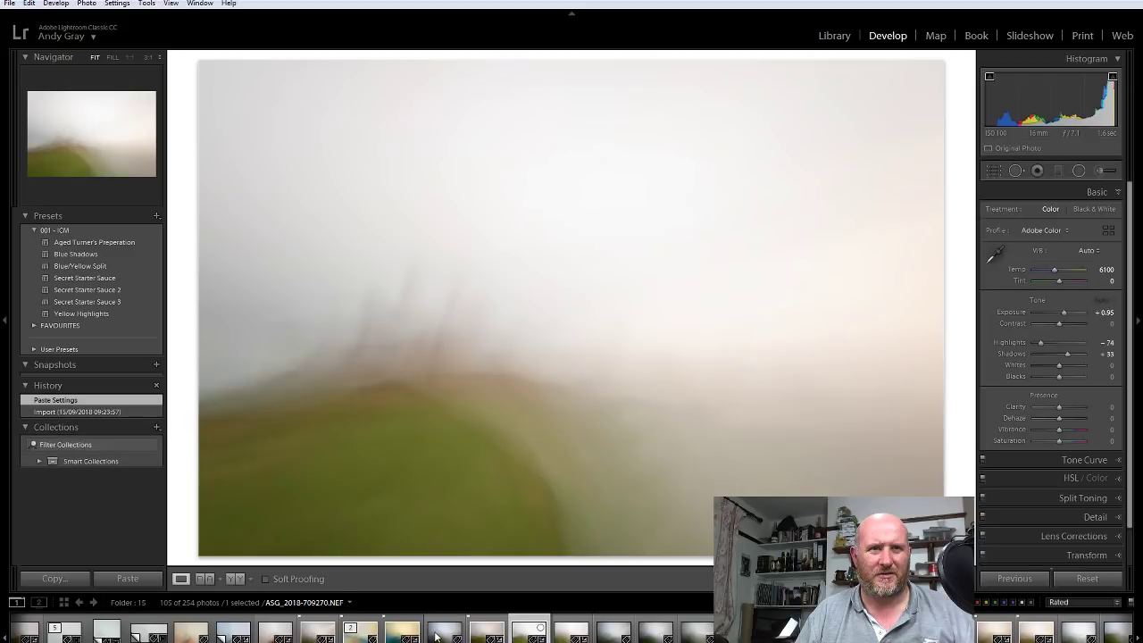
{"action": "left_click", "coordinate": [437, 634]}
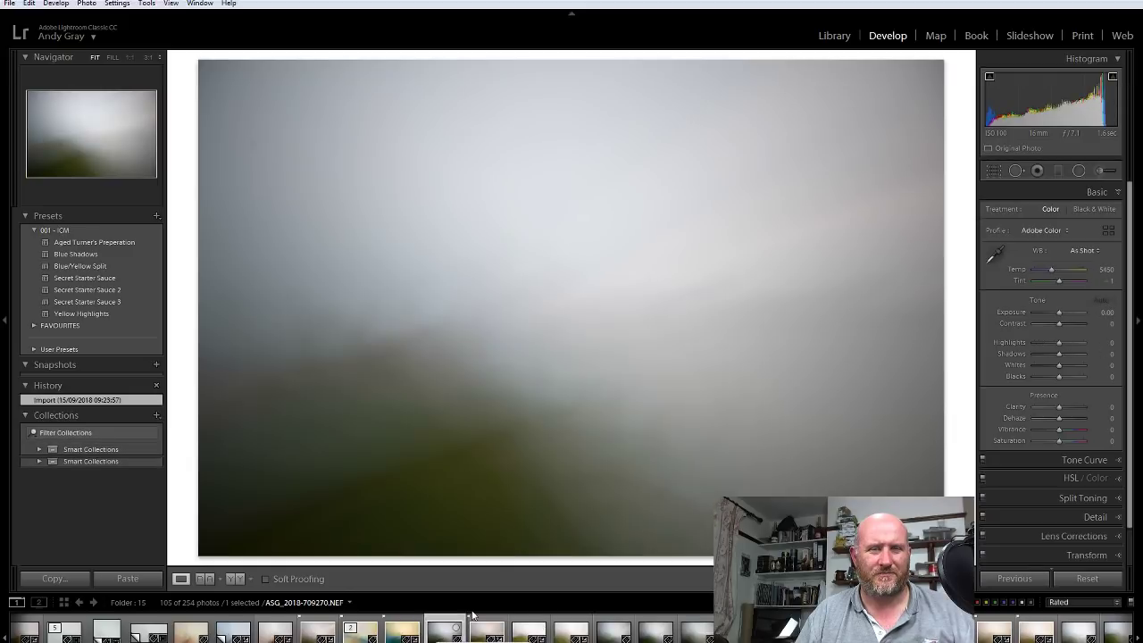
{"action": "left_click", "coordinate": [1007, 578]}
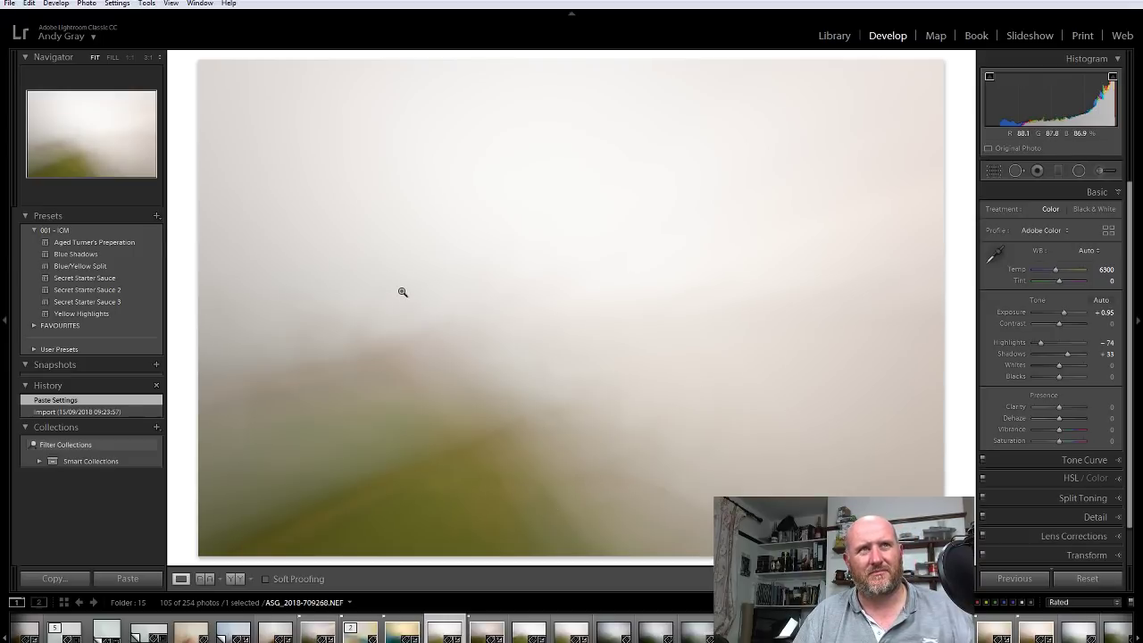
{"action": "left_click", "coordinate": [530, 630], "text": "ctrl"}
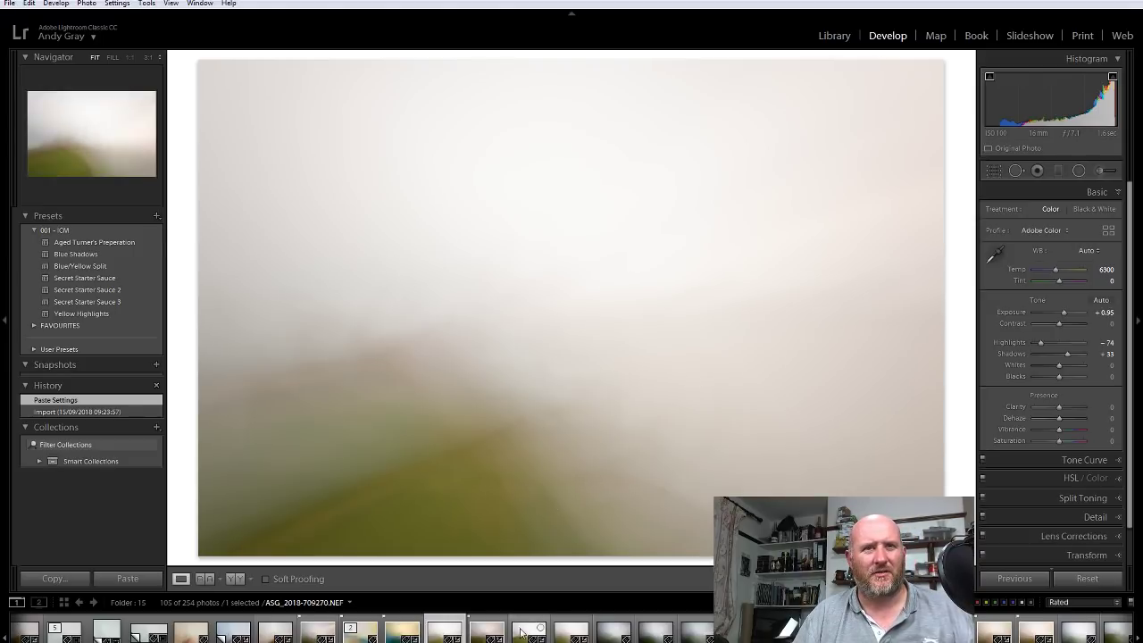
{"action": "right_click", "coordinate": [562, 639]}
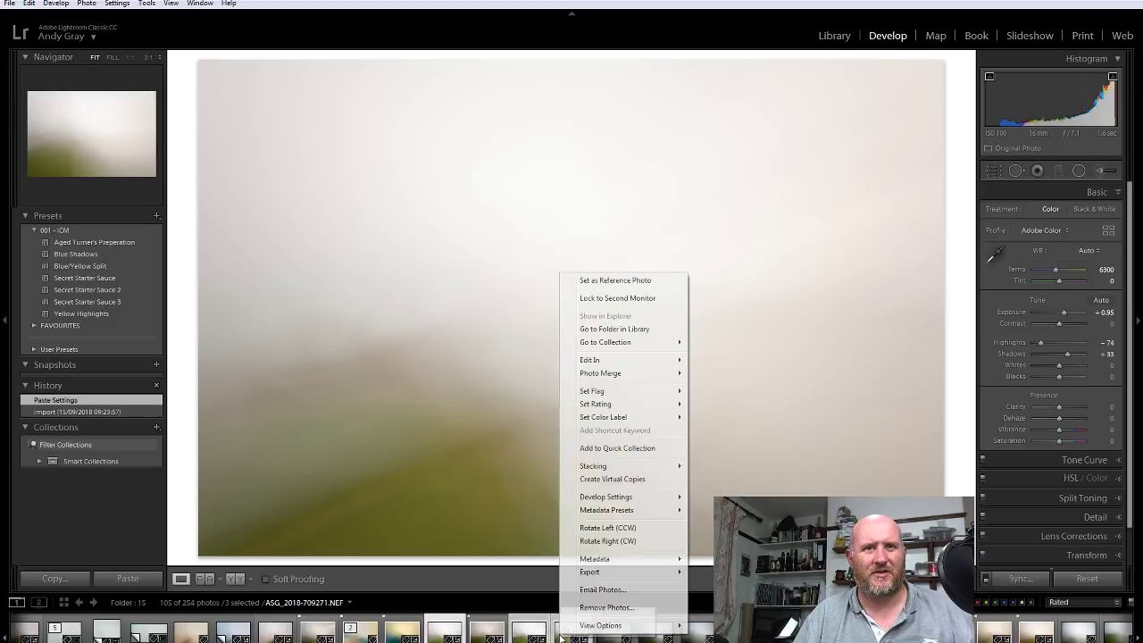
{"action": "mouse_move", "coordinate": [621, 362]}
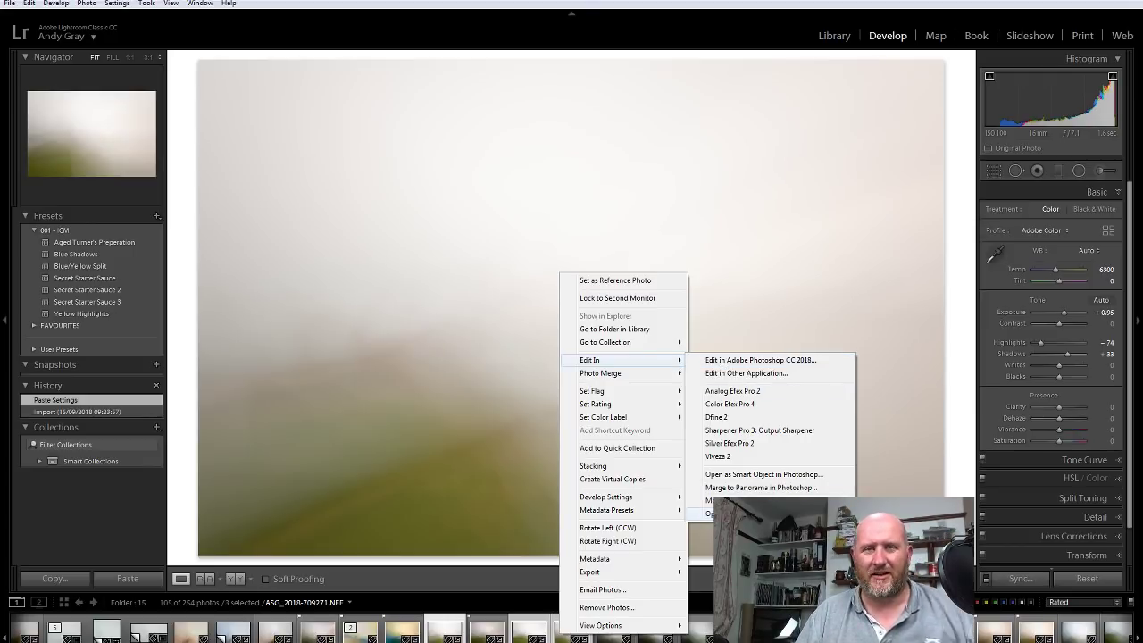
{"action": "left_click", "coordinate": [701, 516]}
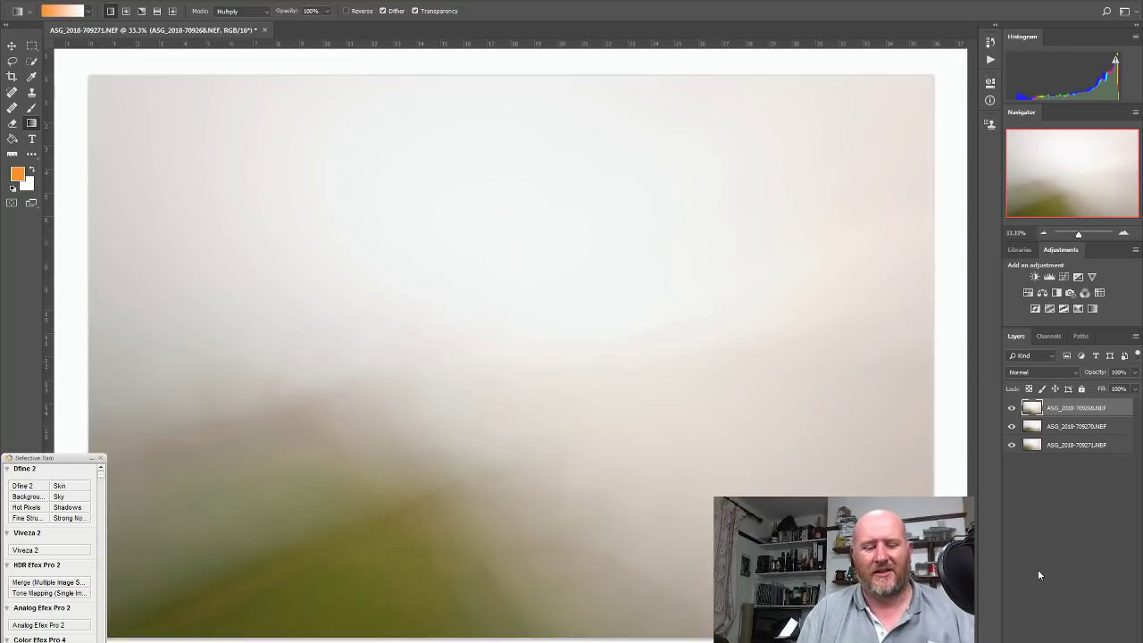
{"action": "left_click", "coordinate": [1084, 444], "text": "shift"}
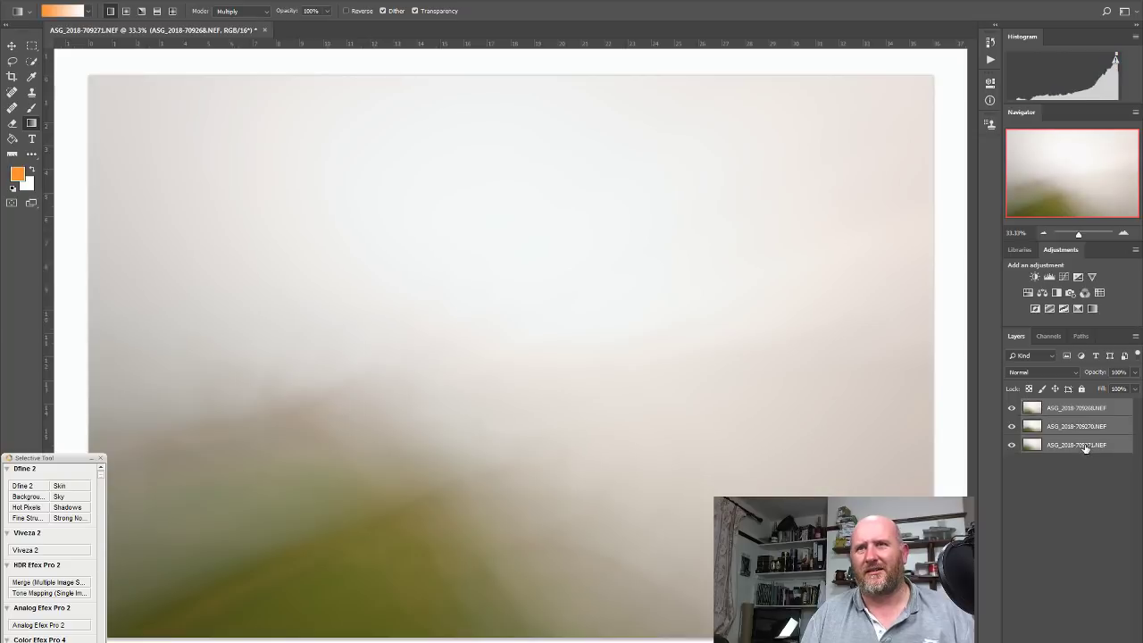
{"action": "left_click", "coordinate": [1049, 371]}
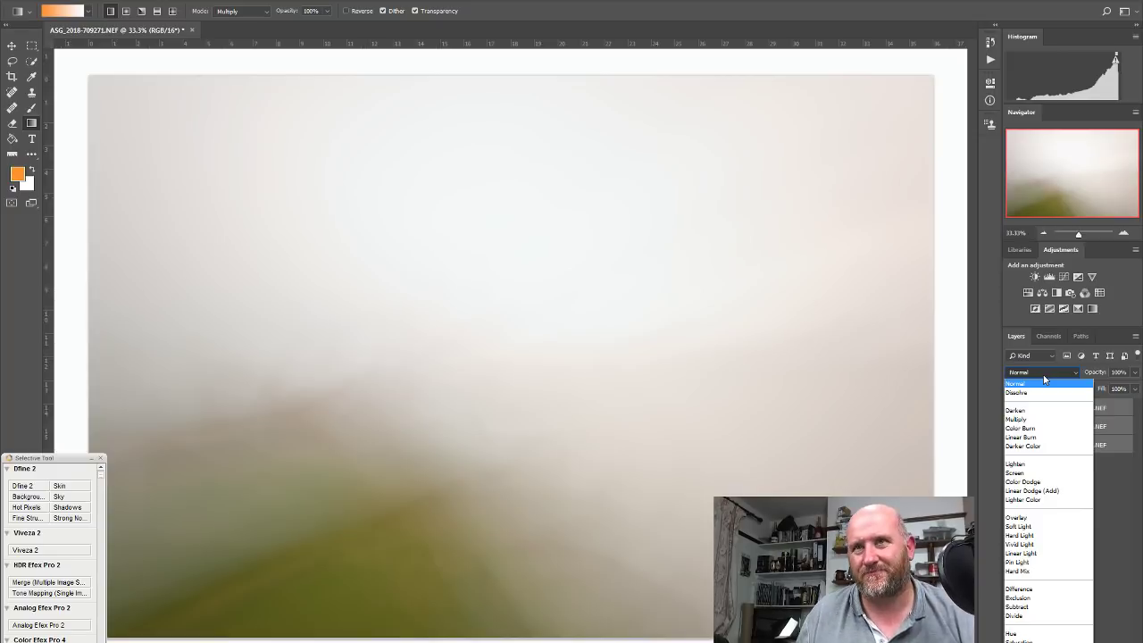
{"action": "left_click", "coordinate": [1044, 377]}
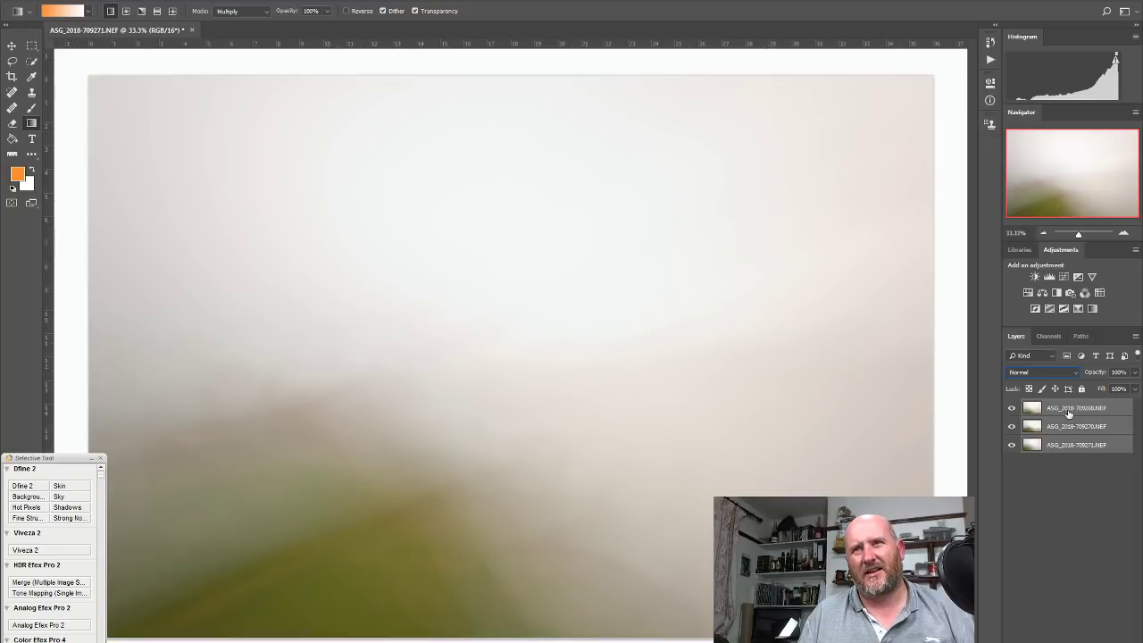
{"action": "left_click", "coordinate": [1069, 470]}
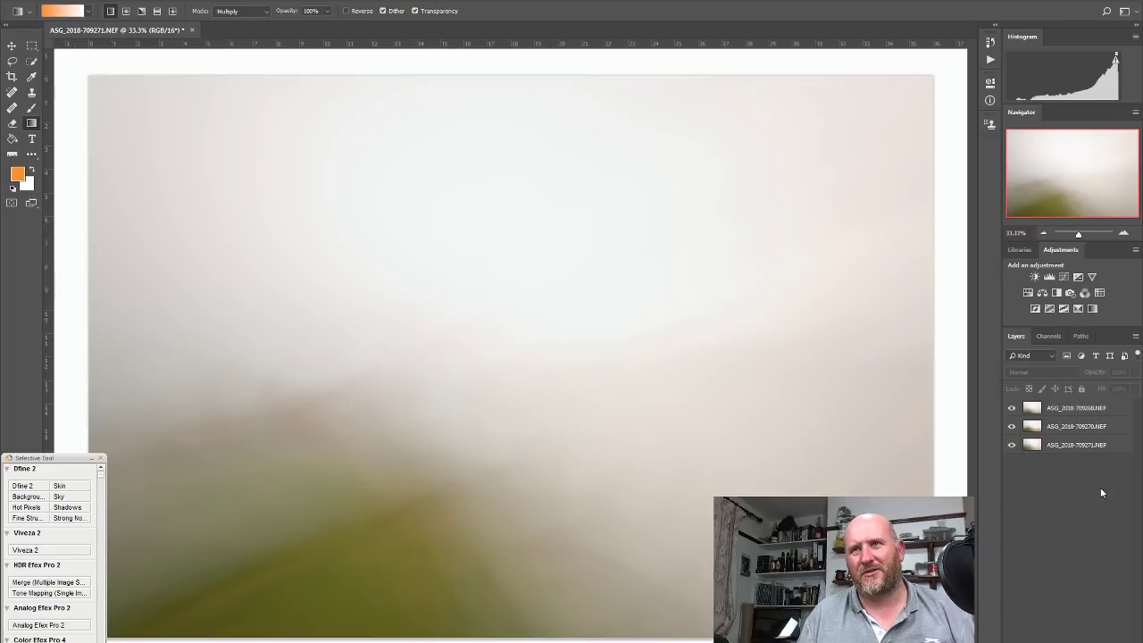
Select all three photo layers and keep their blend mode at Normal
{"action": "left_click", "coordinate": [1084, 412]}
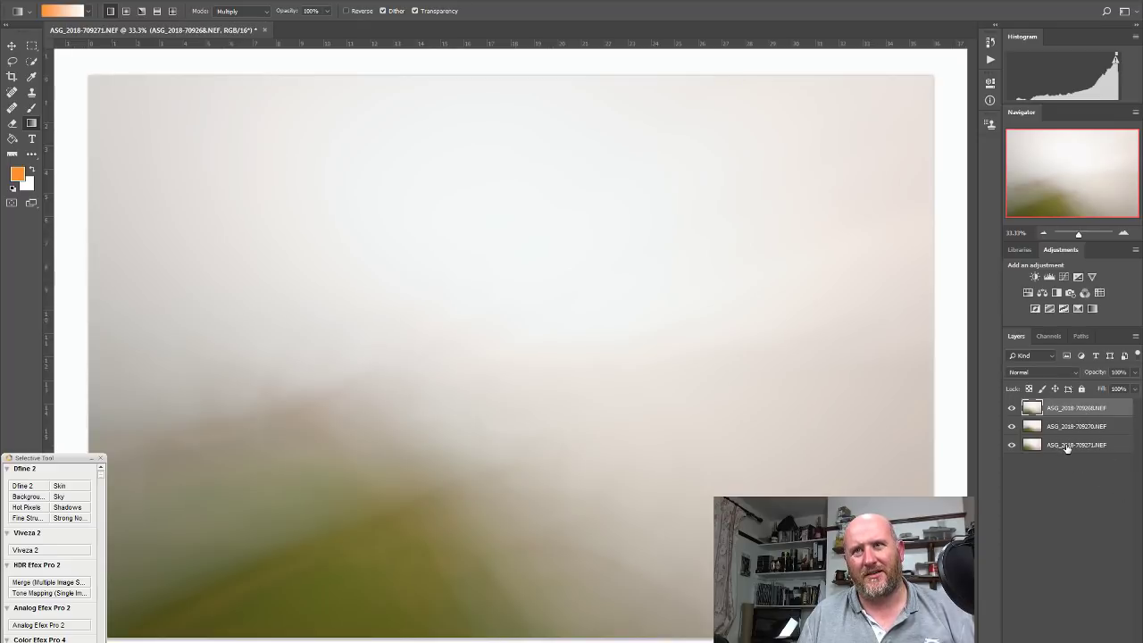
{"action": "left_click", "coordinate": [1068, 447], "text": "shift"}
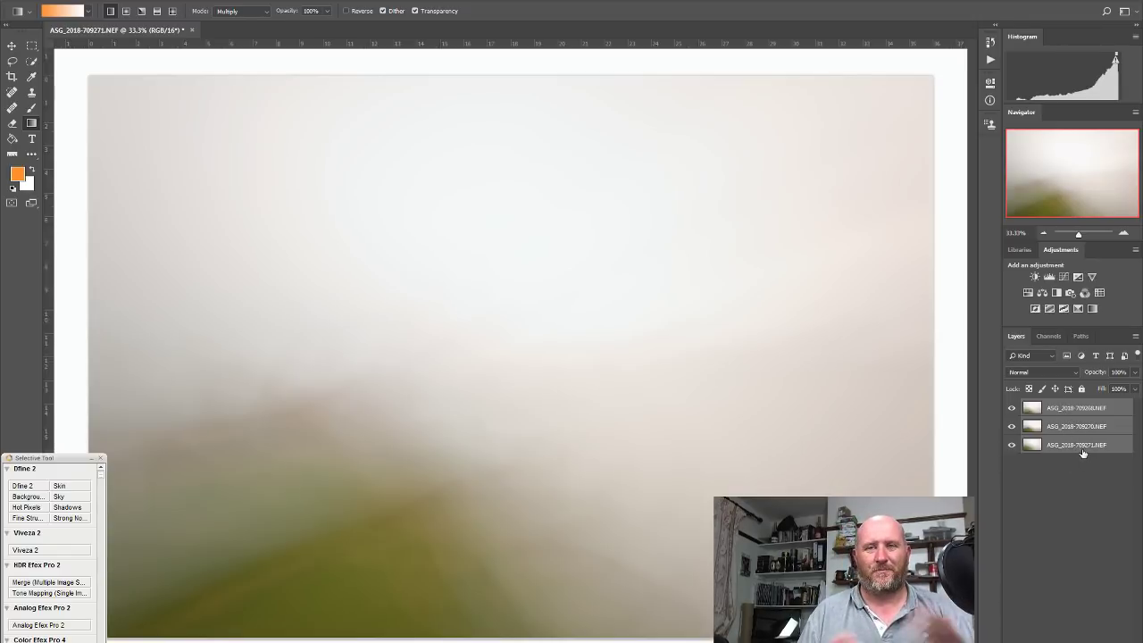
{"action": "left_click", "coordinate": [1041, 372]}
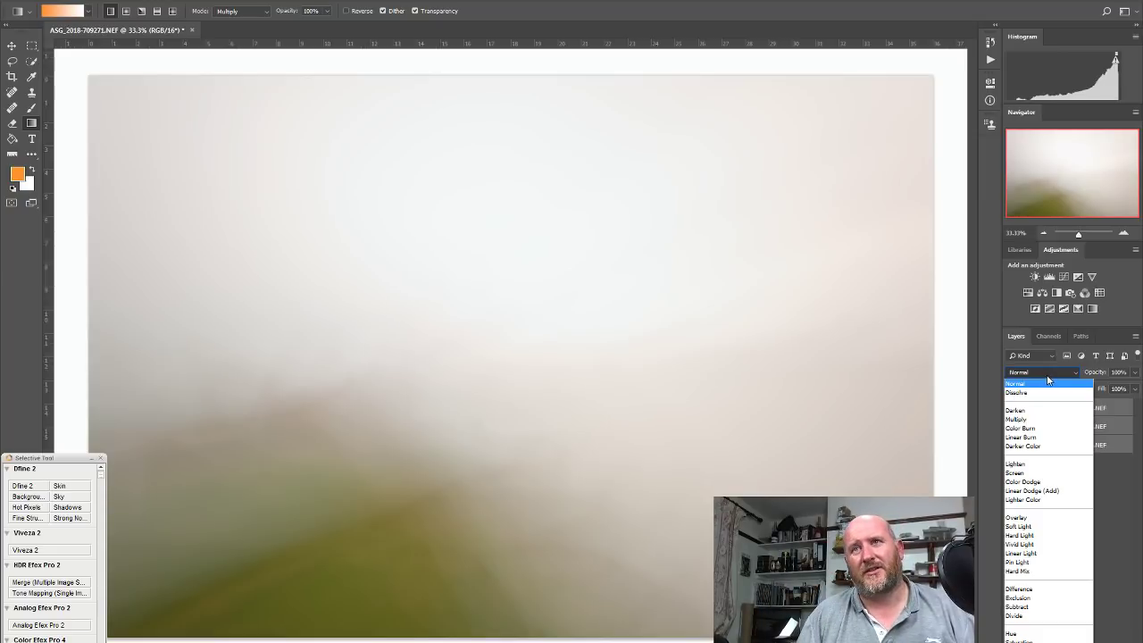
{"action": "left_click", "coordinate": [1048, 382]}
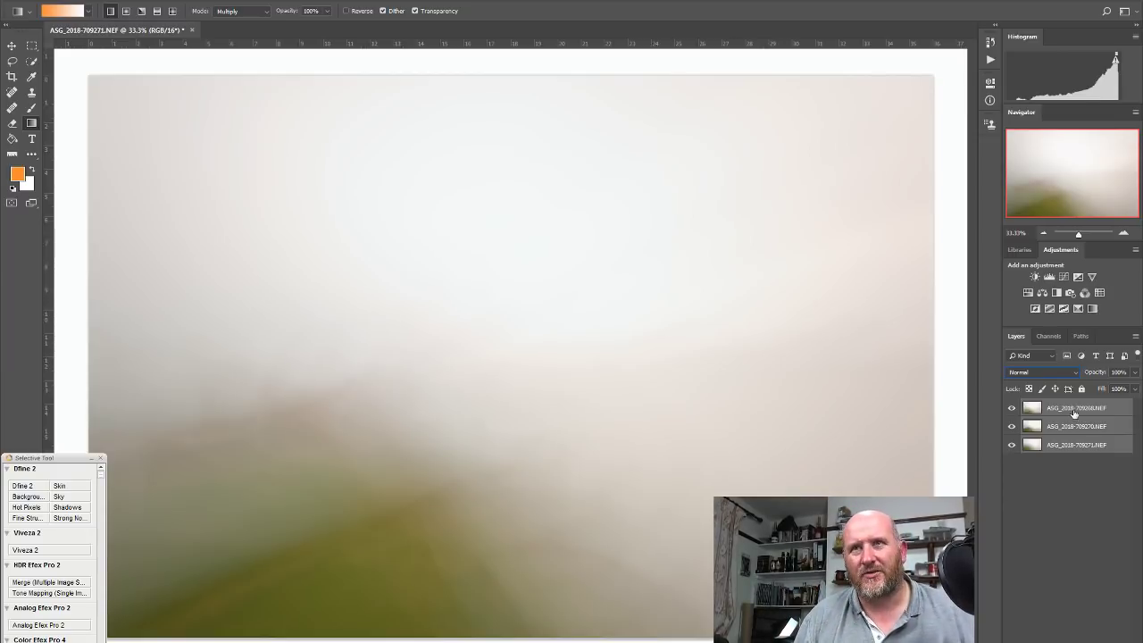
{"action": "left_click", "coordinate": [1042, 370]}
{"action": "left_click", "coordinate": [1041, 370]}
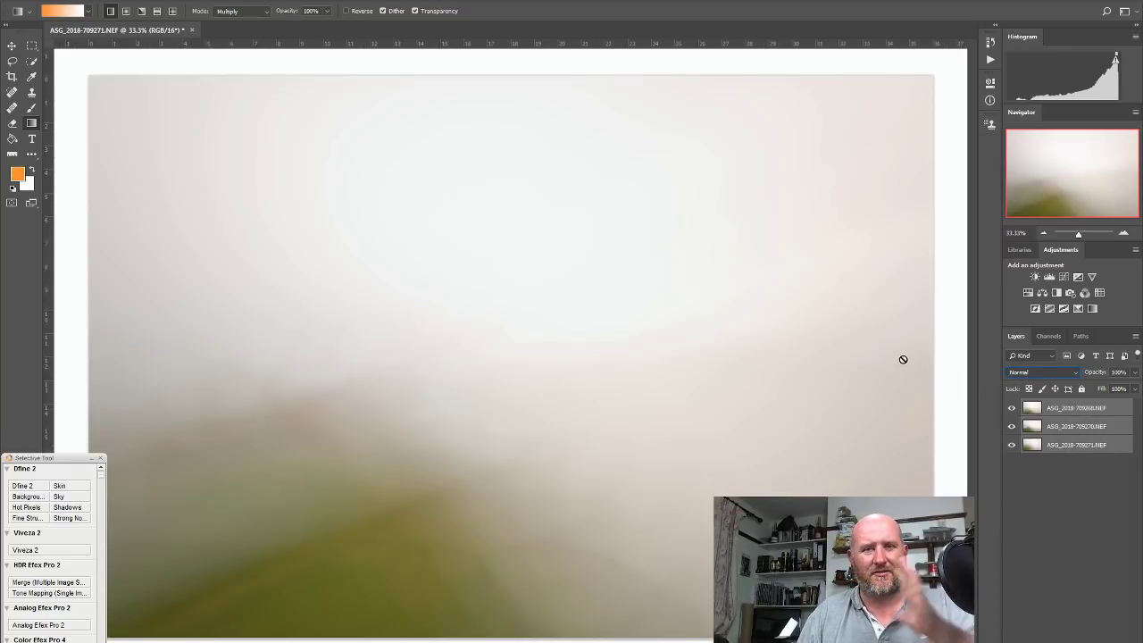
Try the Dissolve, Darken, Multiply, Color Burn, Linear Burn and Darker Color blend modes on the three selected layers
{"action": "key", "text": "Down"}
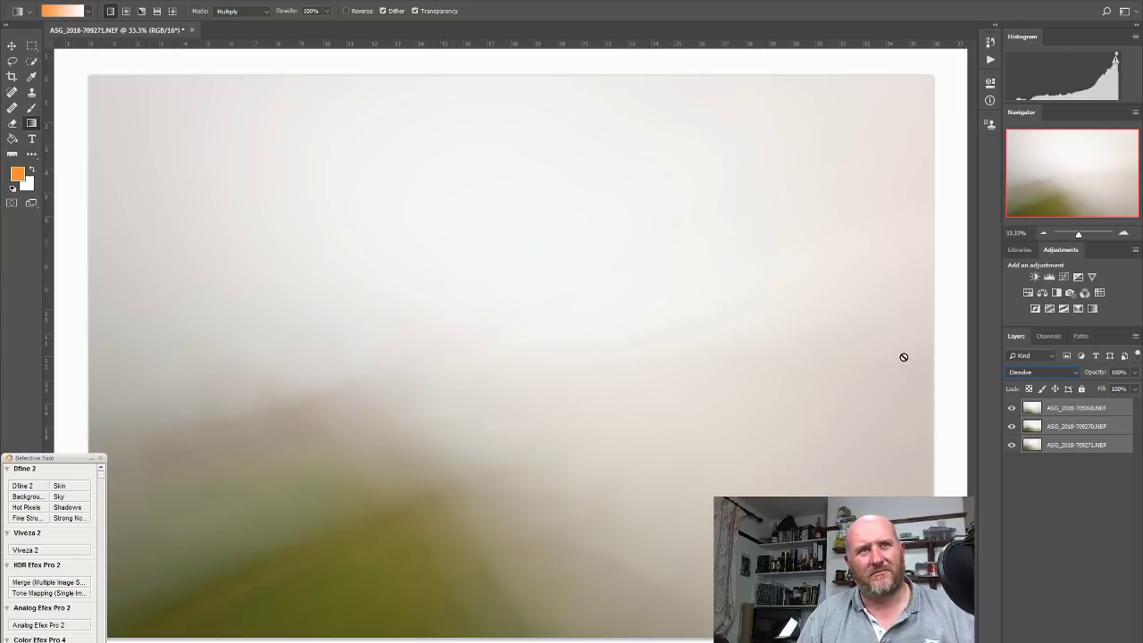
{"action": "key", "text": "Down"}
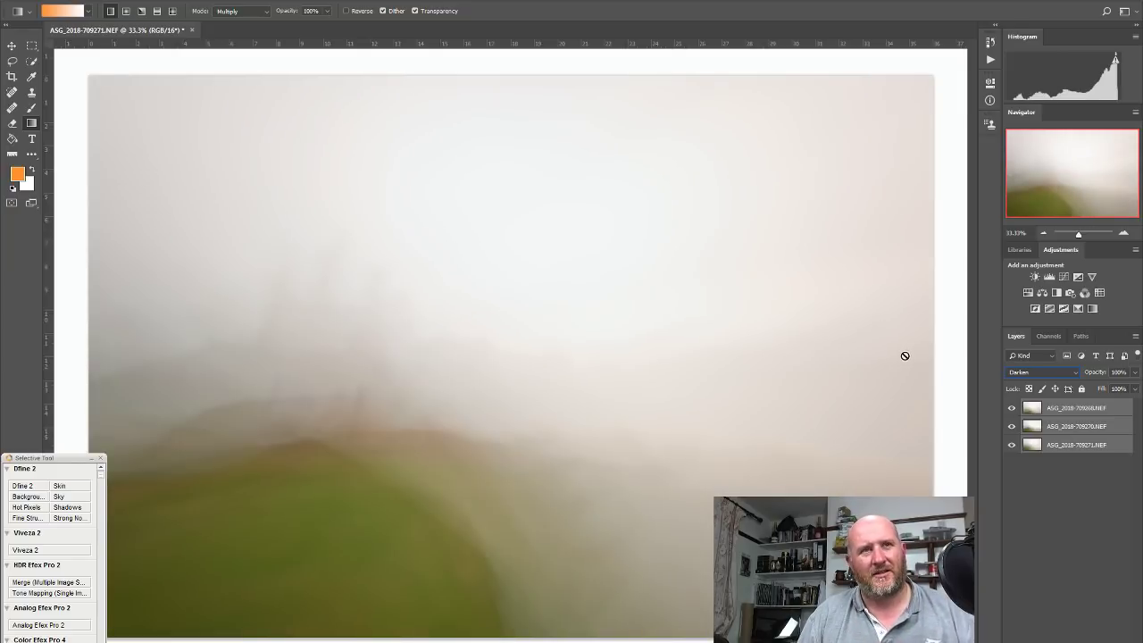
{"action": "key", "text": "Down"}
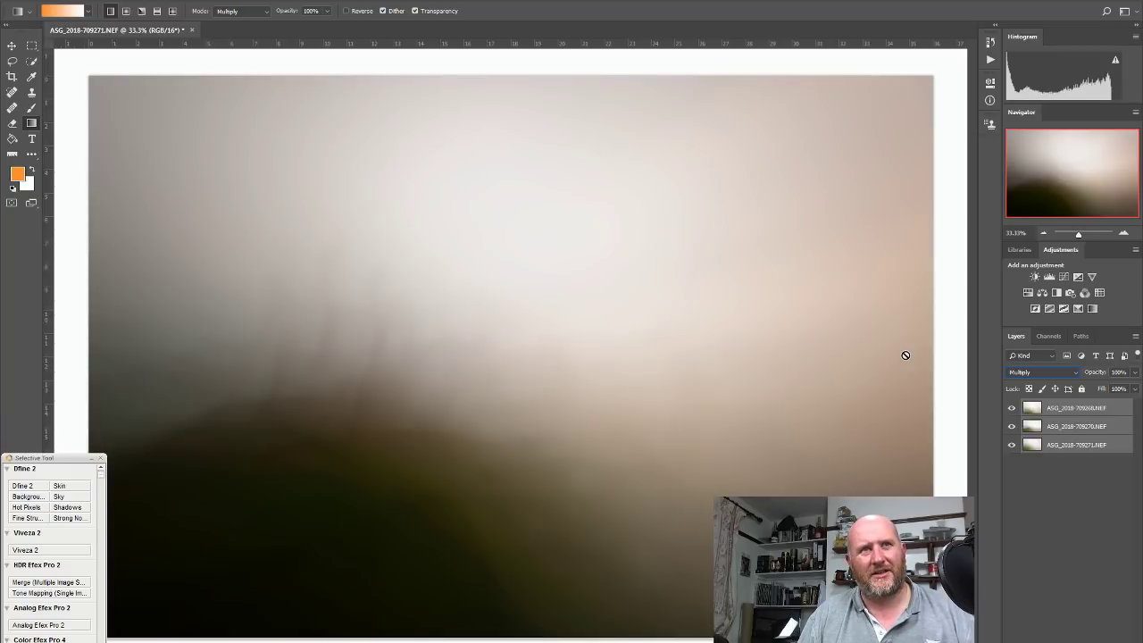
{"action": "key", "text": "Down"}
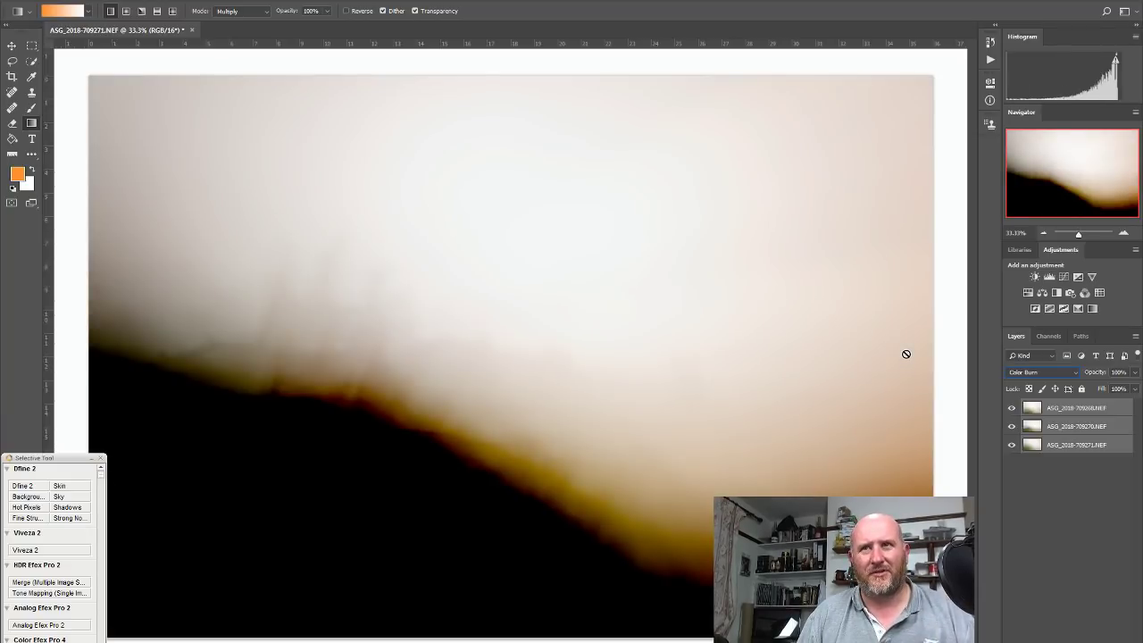
{"action": "key", "text": "Down"}
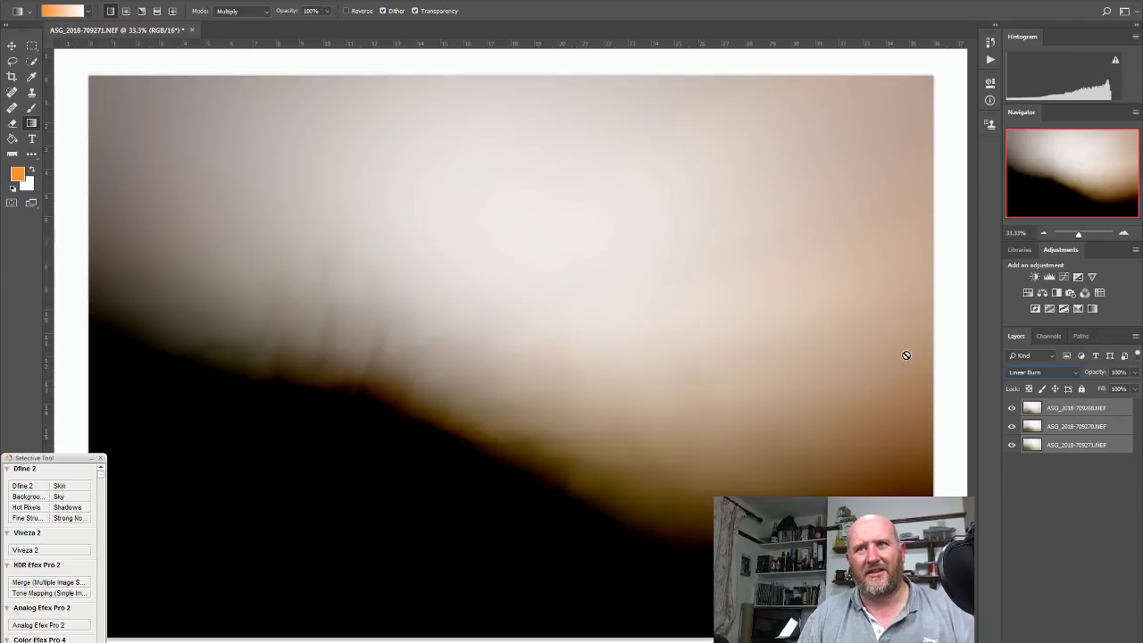
{"action": "key", "text": "Down"}
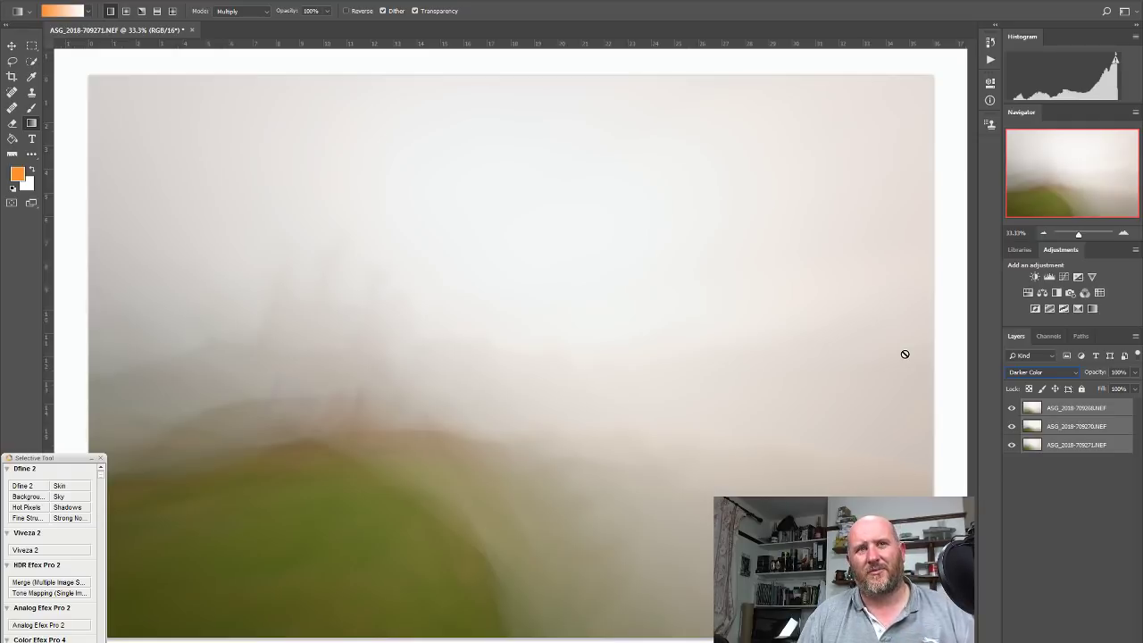
Try the Lighten, Screen, Color Dodge, Linear Dodge (Add) and Lighter Color blend modes on the three layers
{"action": "key", "text": "Down"}
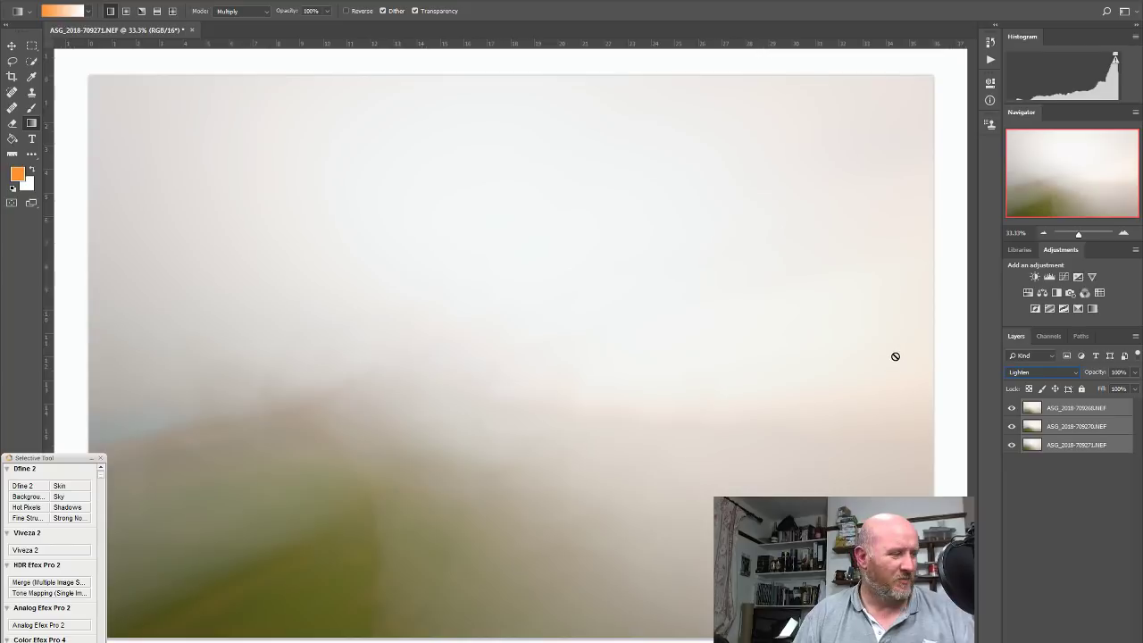
{"action": "key", "text": "Down"}
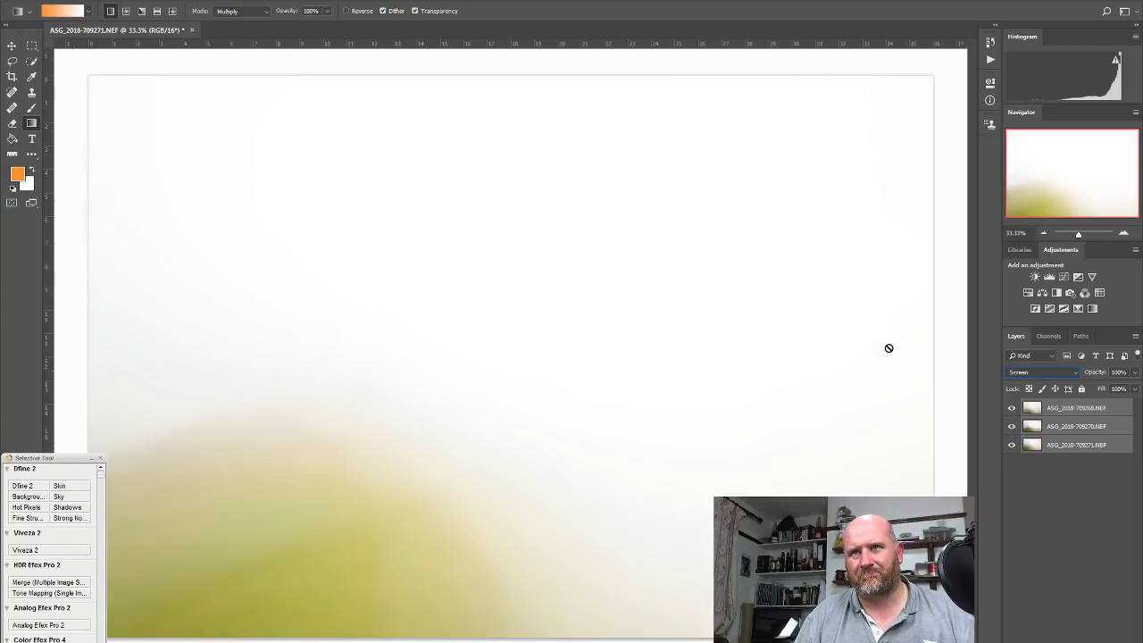
{"action": "key", "text": "Down"}
{"action": "key", "text": "Up"}
{"action": "key", "text": "Down"}
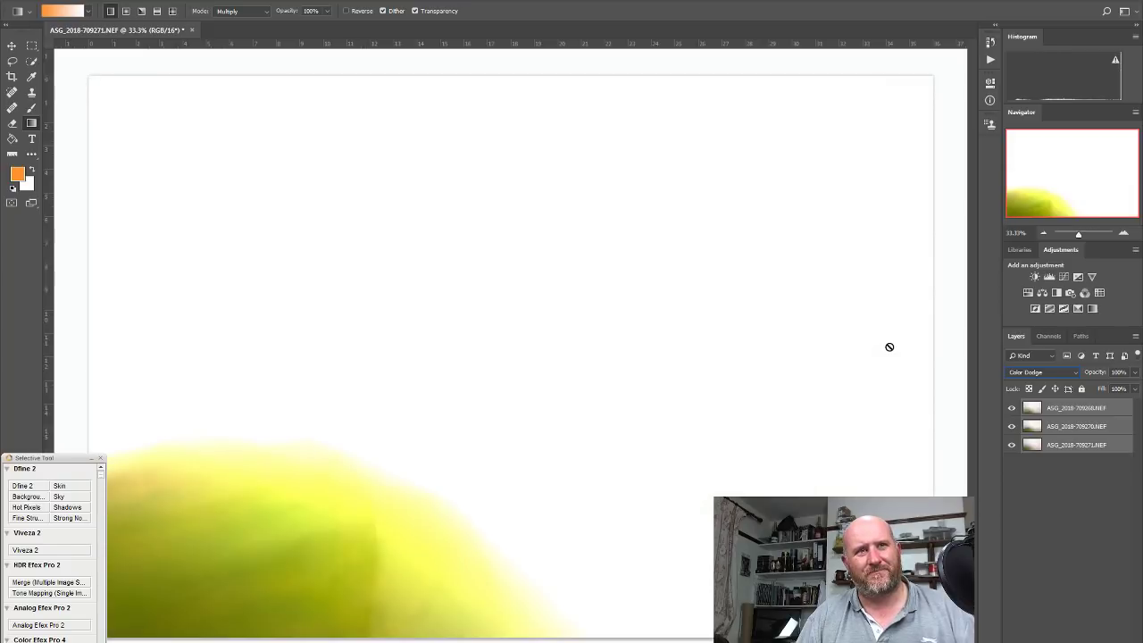
{"action": "key", "text": "Down"}
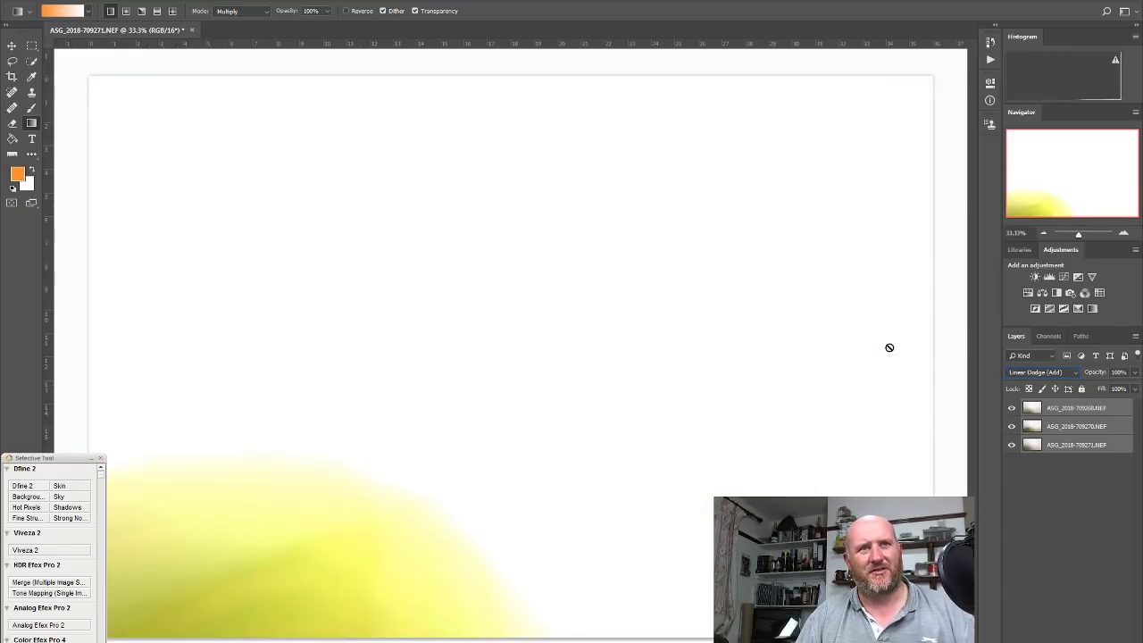
{"action": "key", "text": "Down"}
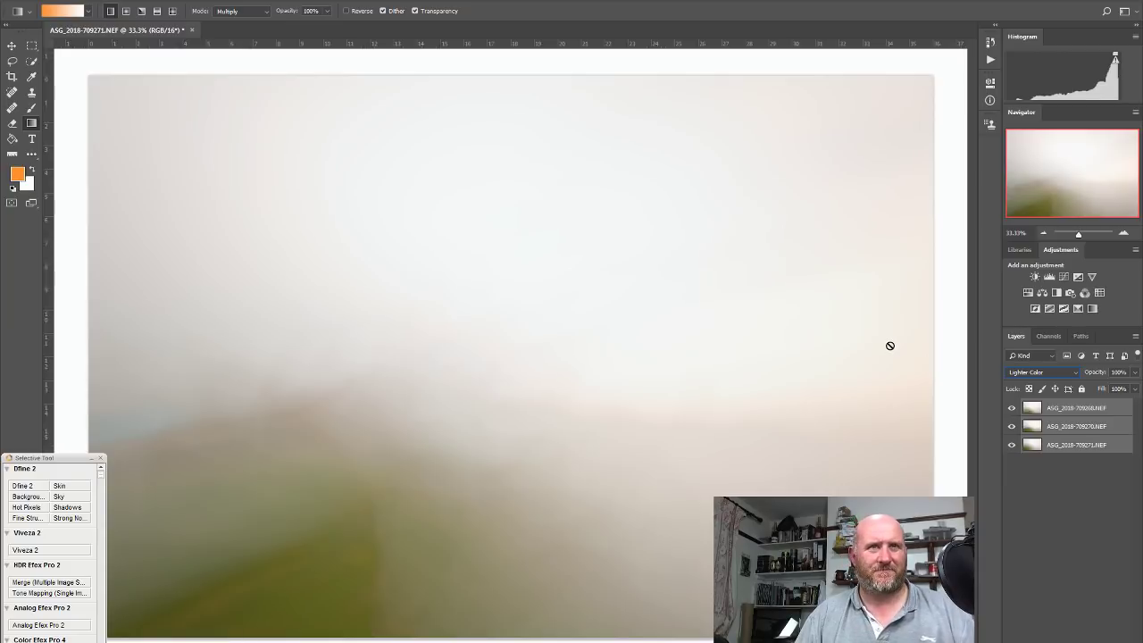
Try the Overlay, Soft Light, Hard Light, Vivid Light, Linear Light, Pin Light and Hard Mix blend modes on the three selected layers
{"action": "key", "text": "Down"}
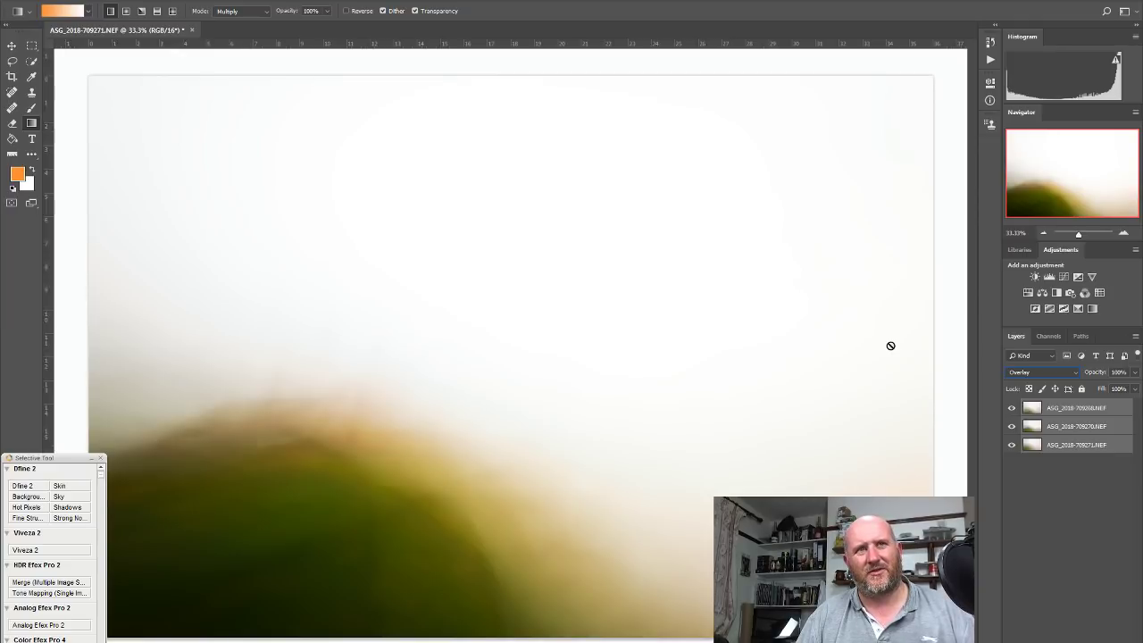
{"action": "key", "text": "Down"}
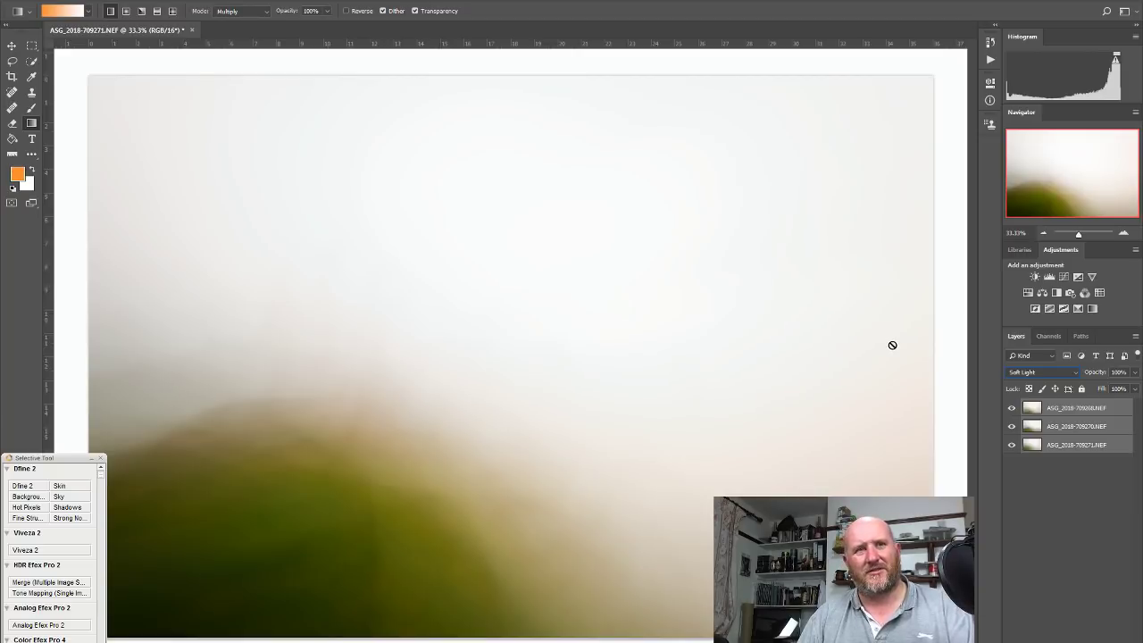
{"action": "key", "text": "Down"}
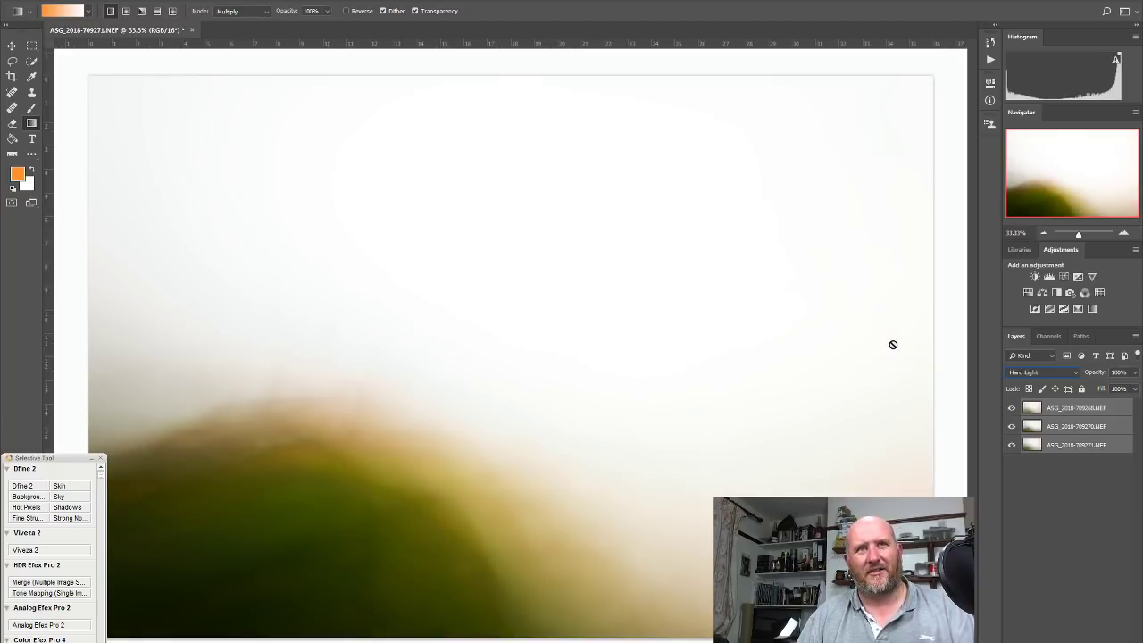
{"action": "key", "text": "Down"}
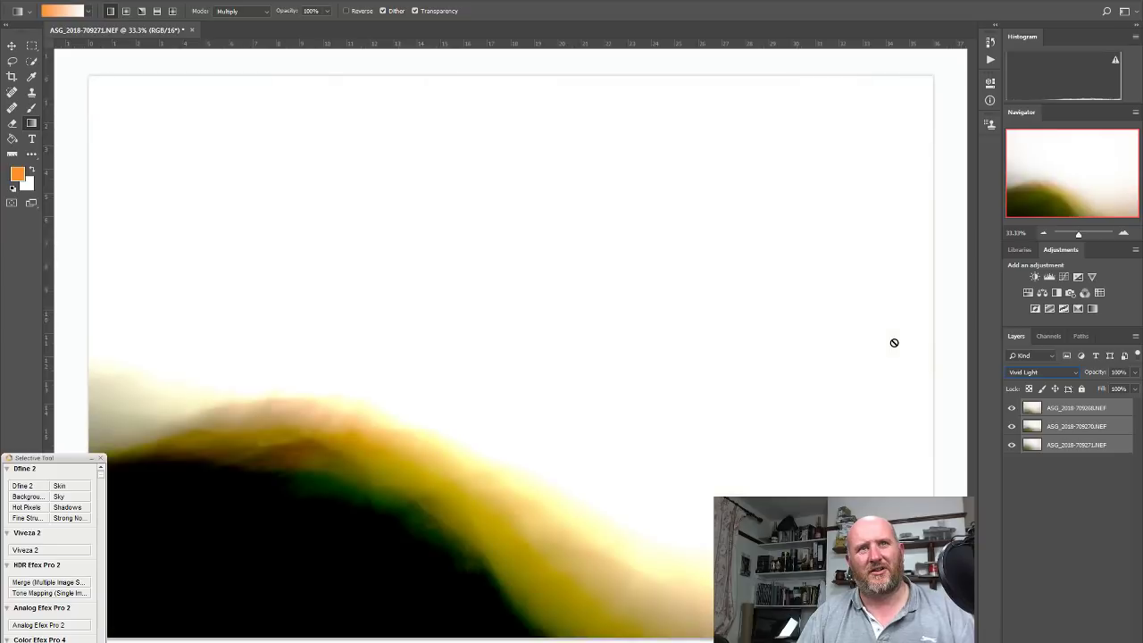
{"action": "key", "text": "Down"}
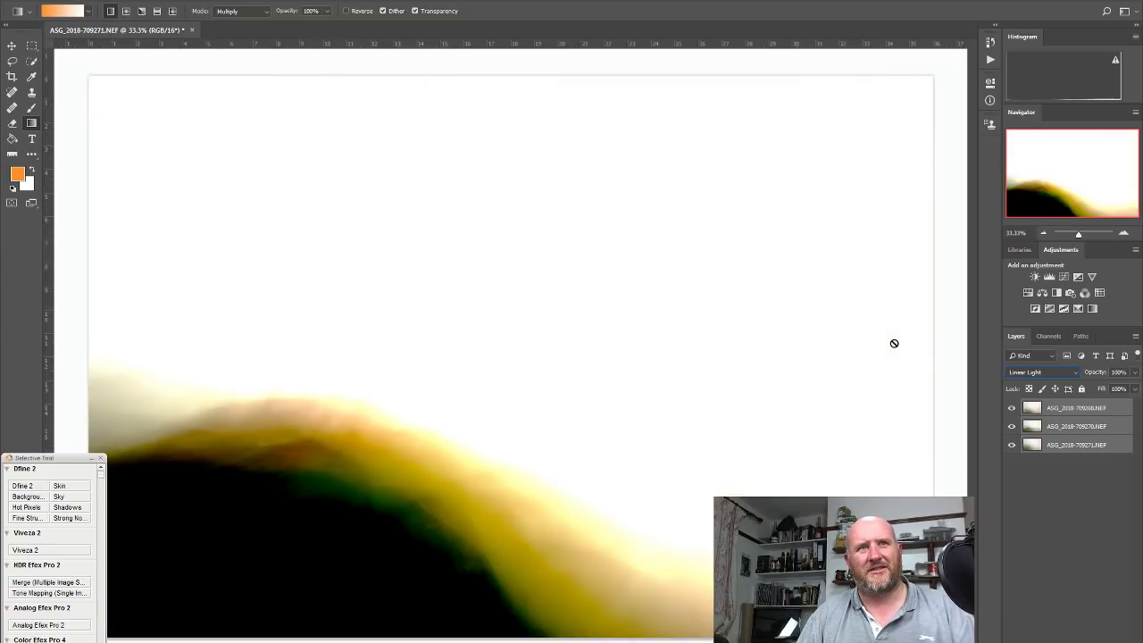
{"action": "key", "text": "Down"}
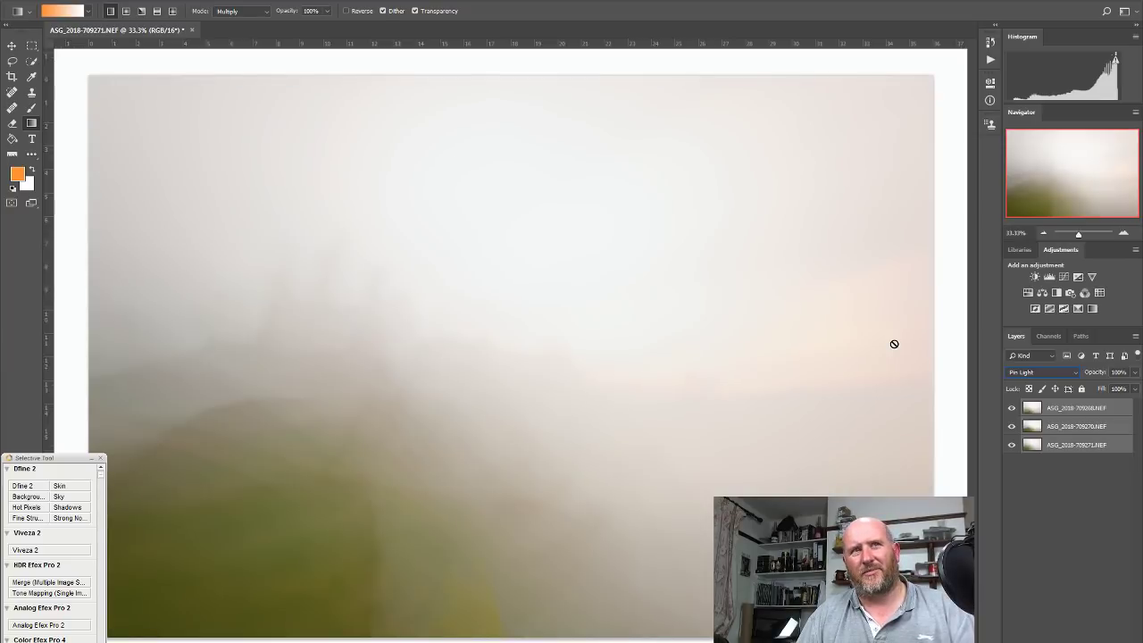
{"action": "key", "text": "Down"}
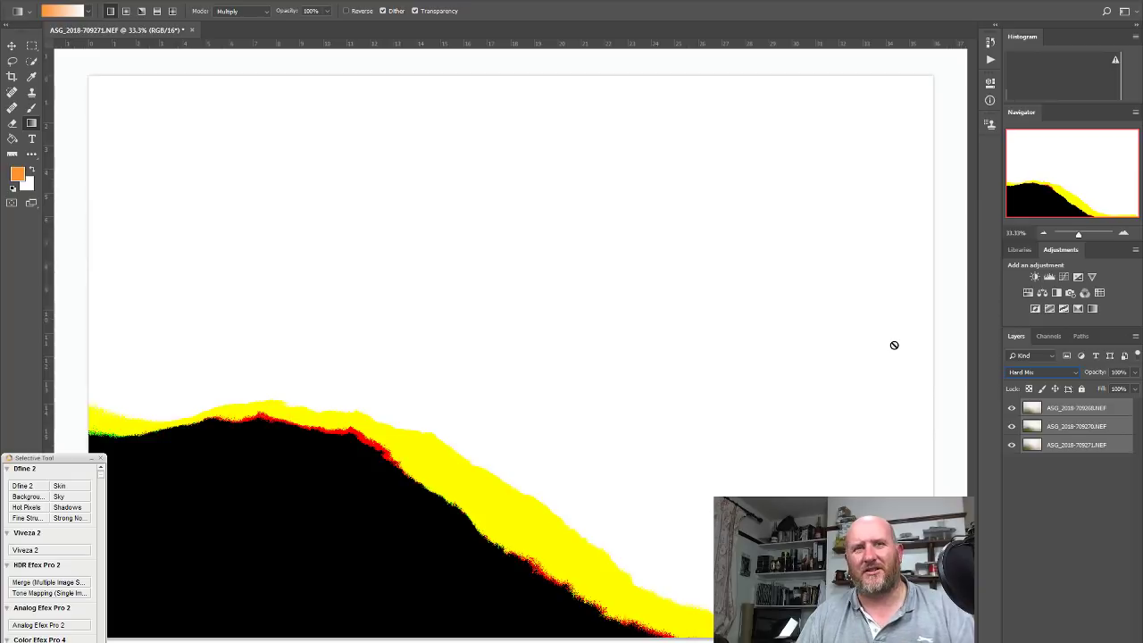
{"action": "key", "text": "Down"}
{"action": "key", "text": "Up"}
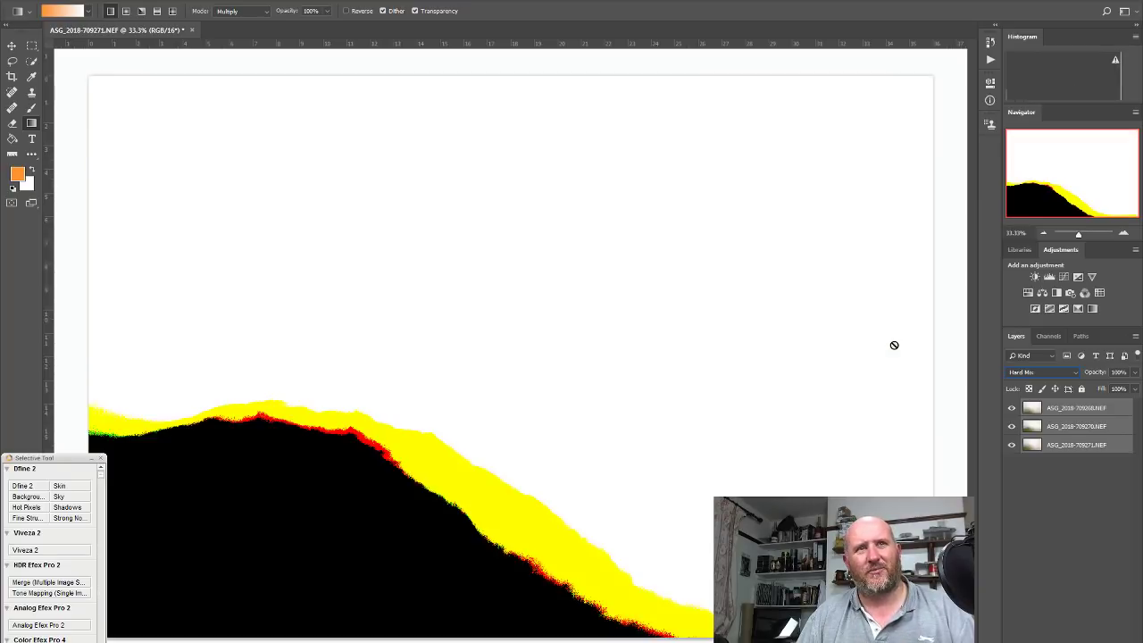
Try the Difference, Exclusion, Subtract and Divide blend modes on the three selected layers
{"action": "key", "text": "Down"}
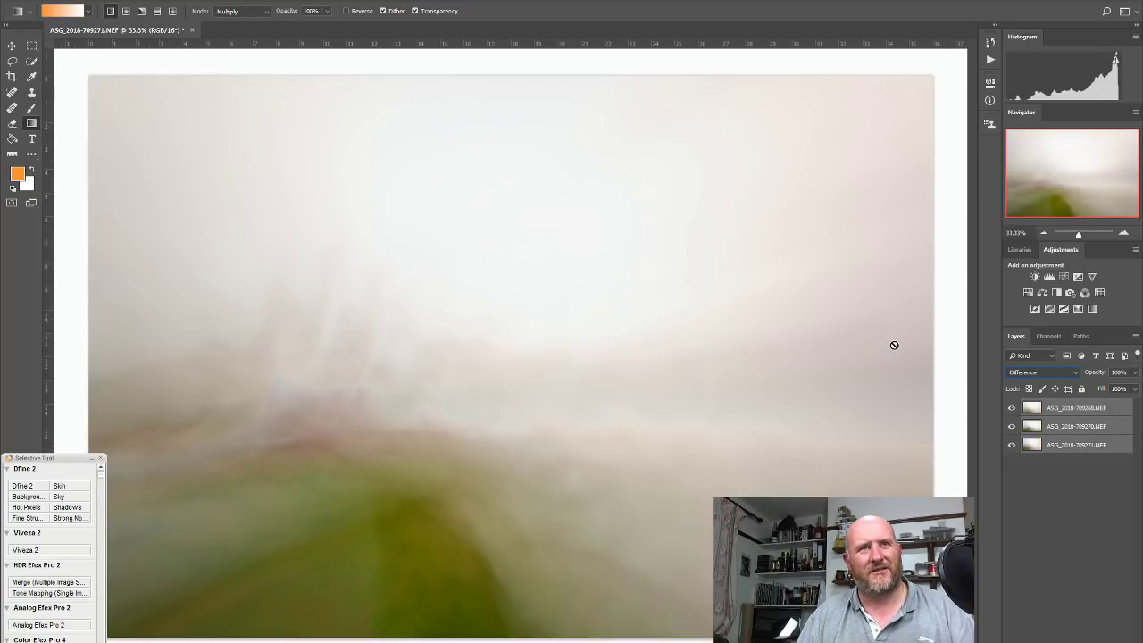
{"action": "key", "text": "Down"}
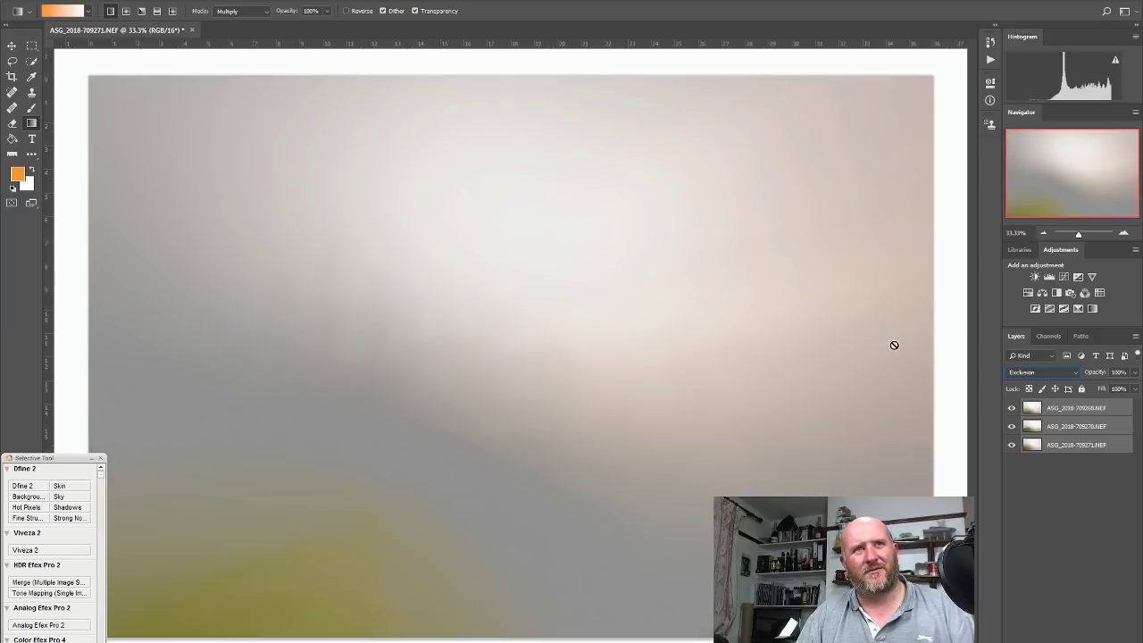
{"action": "key", "text": "Down"}
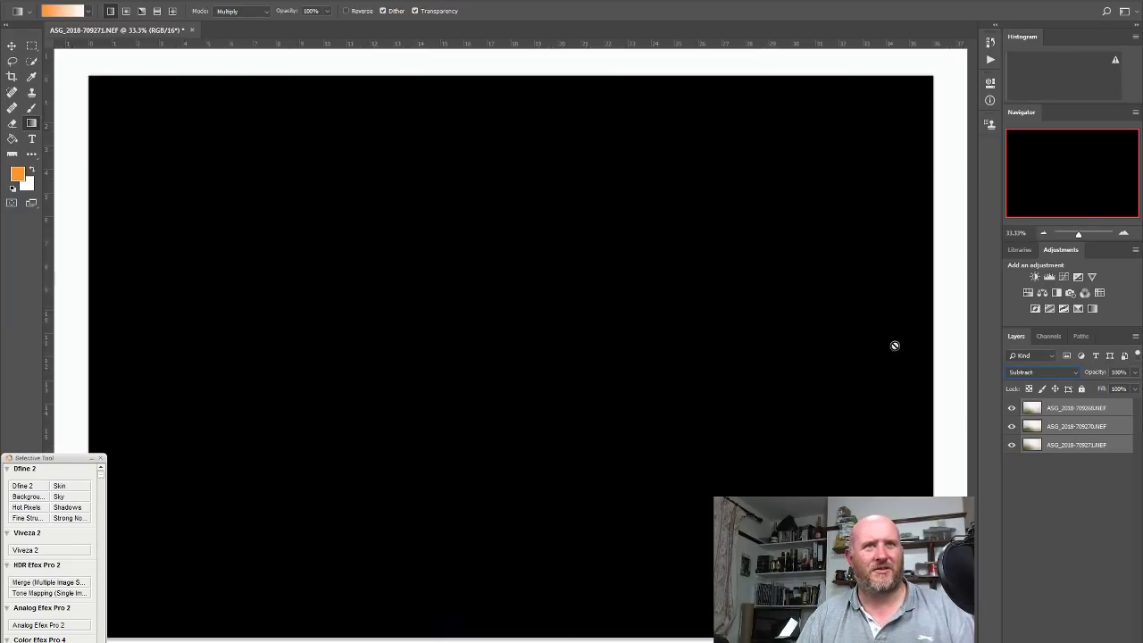
{"action": "key", "text": "Down"}
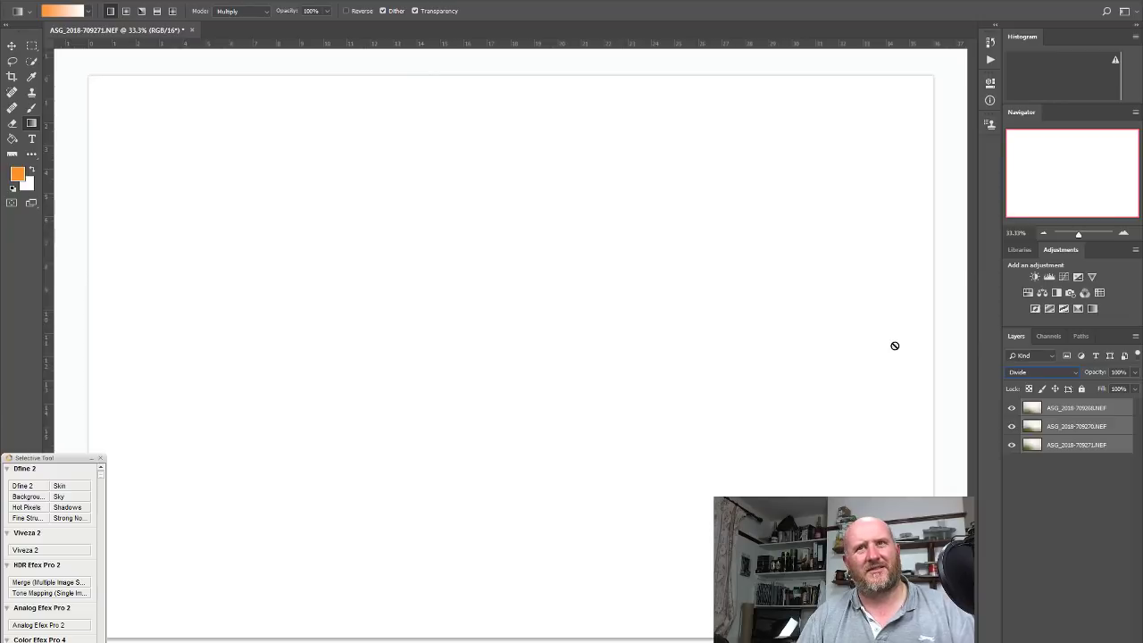
Try the Hue, Saturation, Color and Luminosity blend modes on the three selected layers
{"action": "key", "text": "Down"}
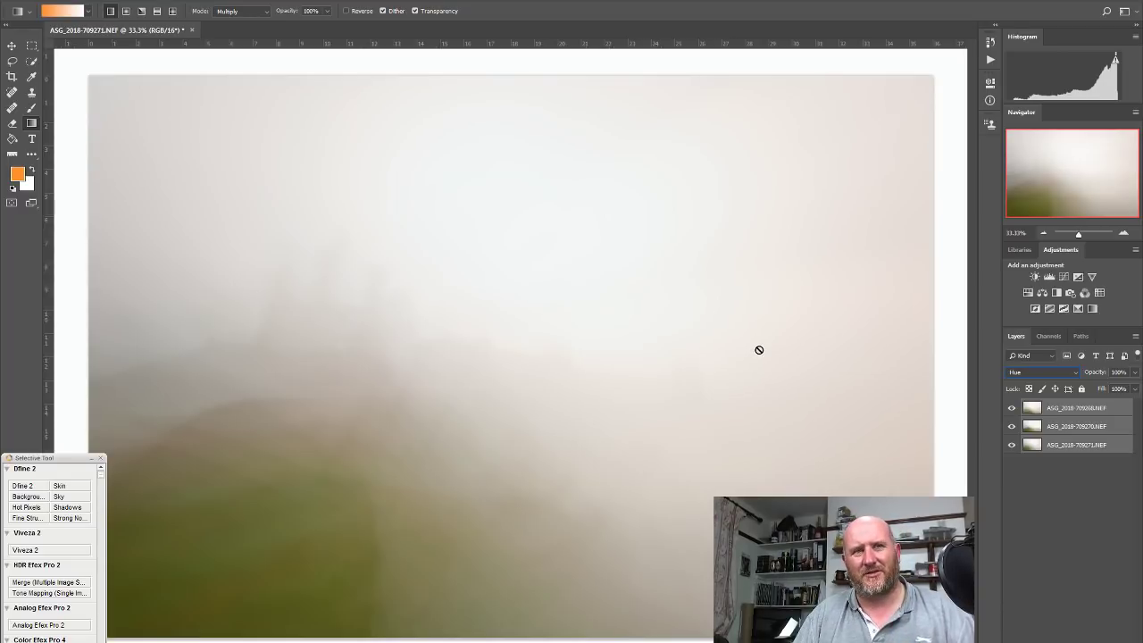
{"action": "key", "text": "Down"}
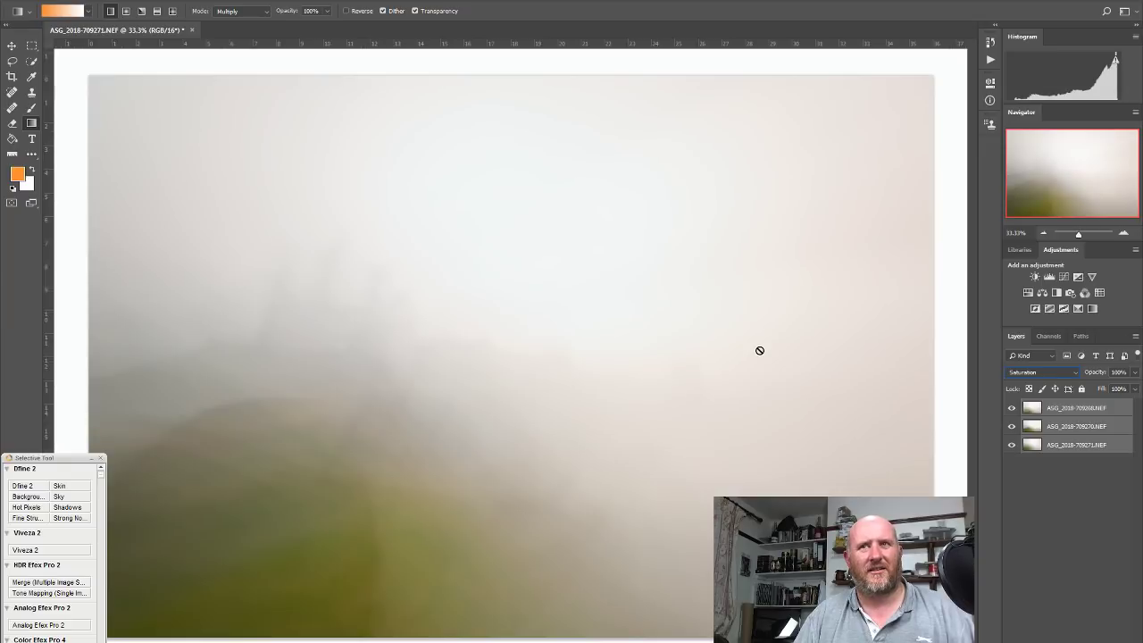
{"action": "key", "text": "Down"}
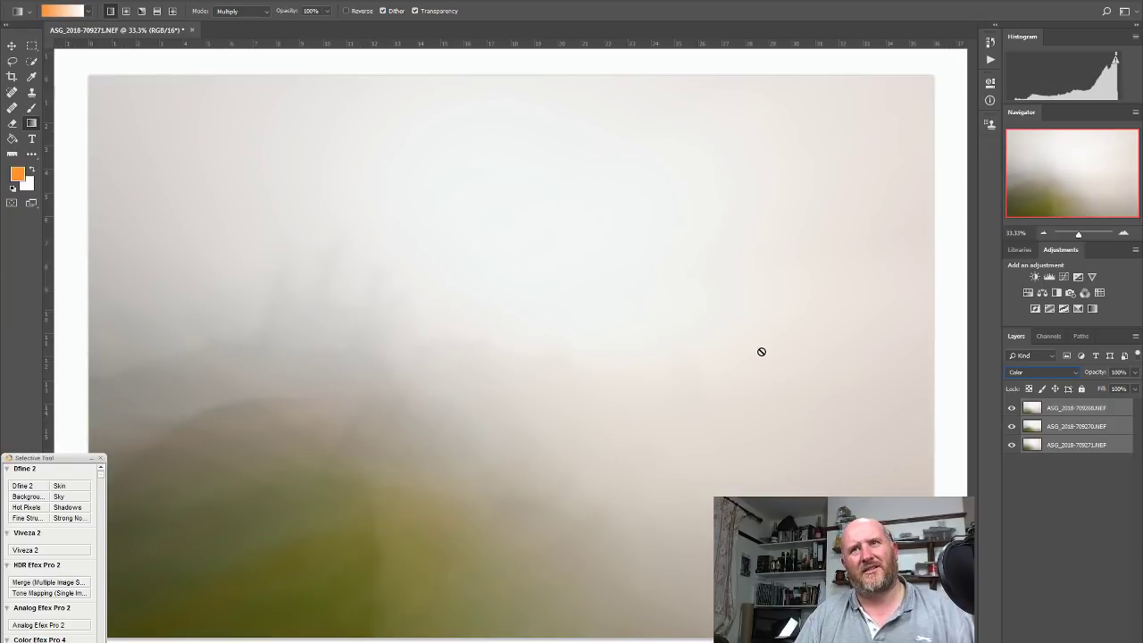
{"action": "key", "text": "Down"}
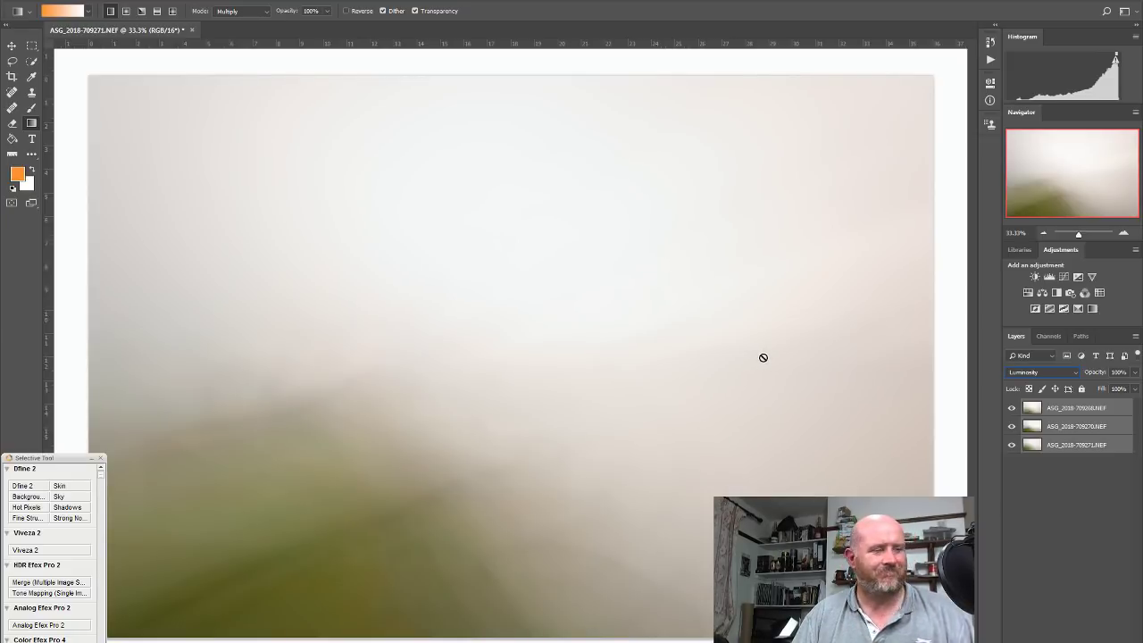
Switch the three layers to Difference and return their blend mode to Normal
{"action": "key", "text": "Up"}
{"action": "key", "text": "d"}
{"action": "key", "text": "d"}
{"action": "key", "text": "d"}
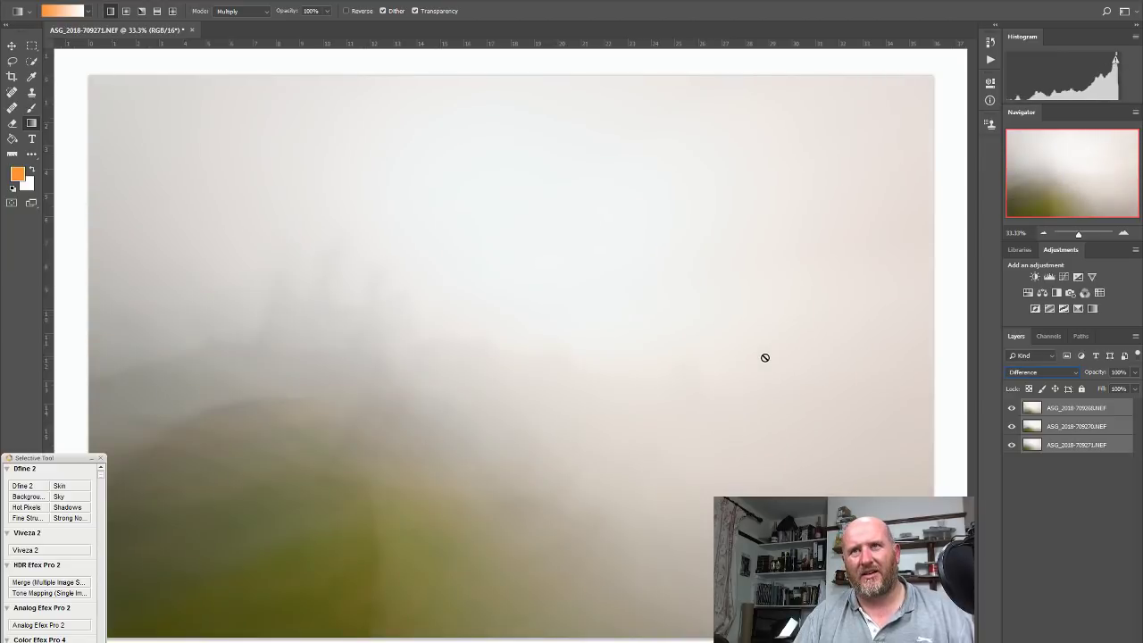
{"action": "key", "text": "n"}
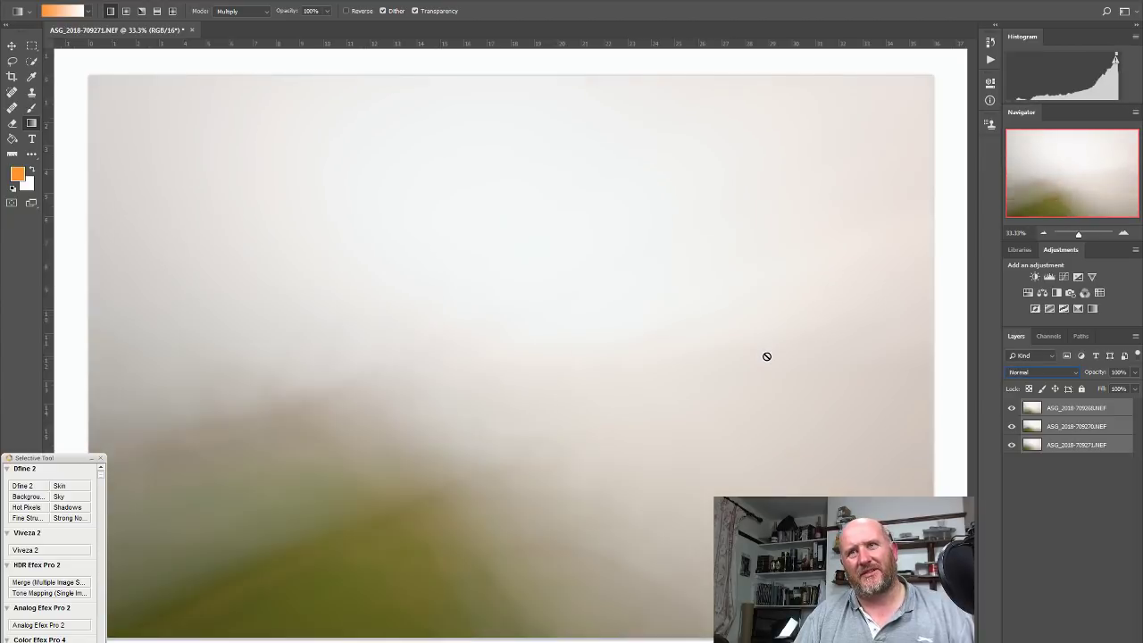
Compare the Multiply, Darken and Color Burn blend modes again on the three selected layers
{"action": "key", "text": "Down"}
{"action": "key", "text": "Down"}
{"action": "key", "text": "Up"}
{"action": "key", "text": "Down"}
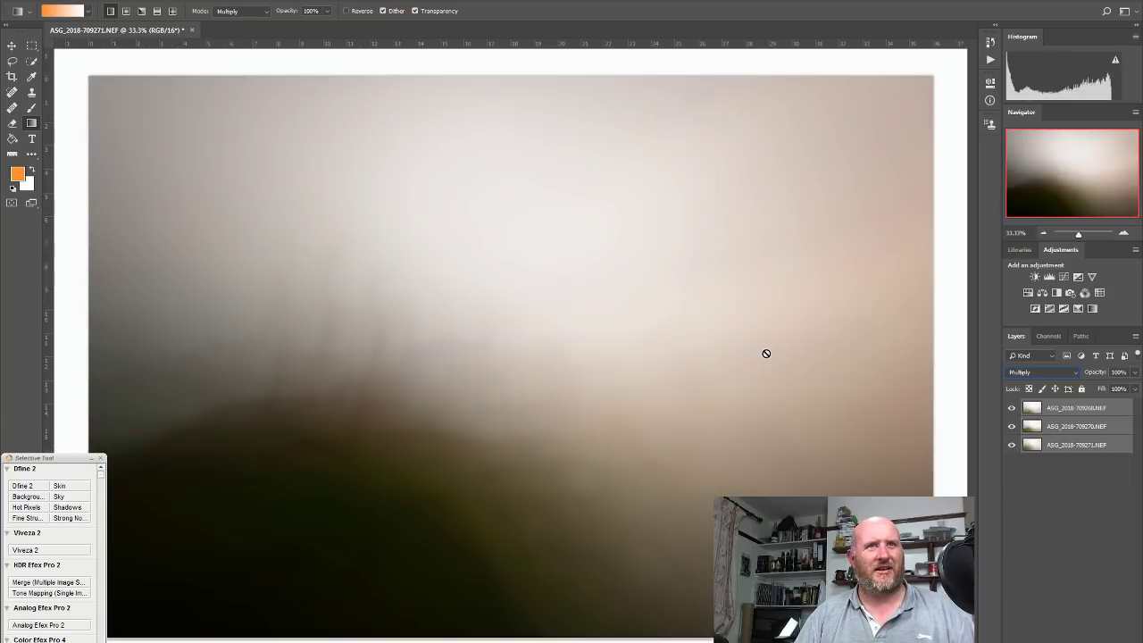
{"action": "key", "text": "Up"}
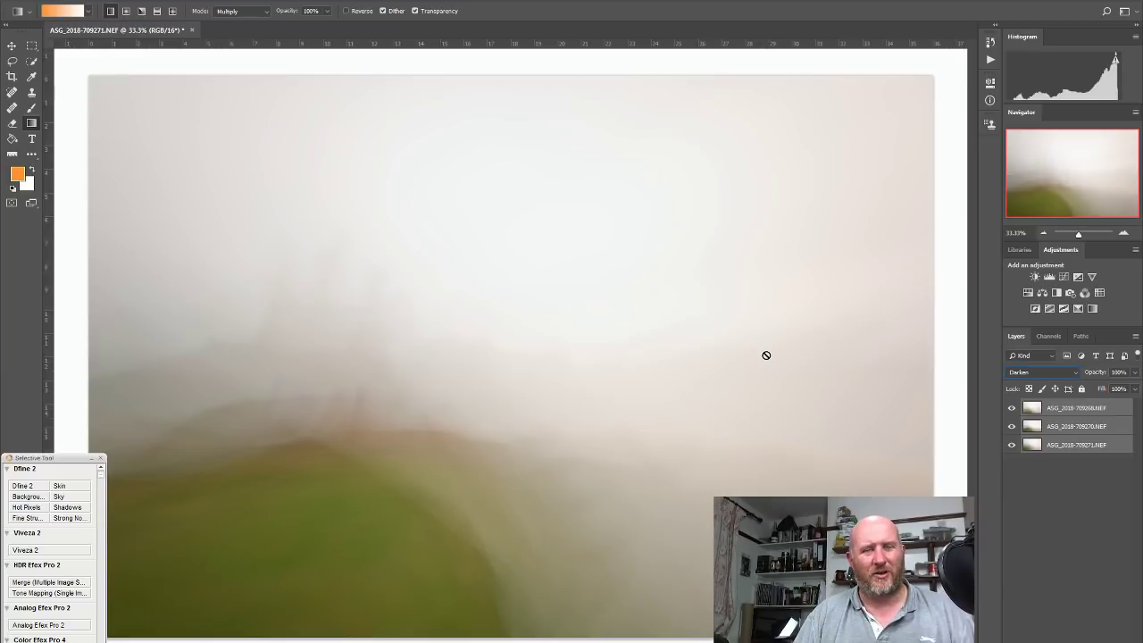
{"action": "key", "text": "Down"}
{"action": "key", "text": "Down"}
{"action": "key", "text": "Down"}
{"action": "key", "text": "Down"}
{"action": "key", "text": "Down"}
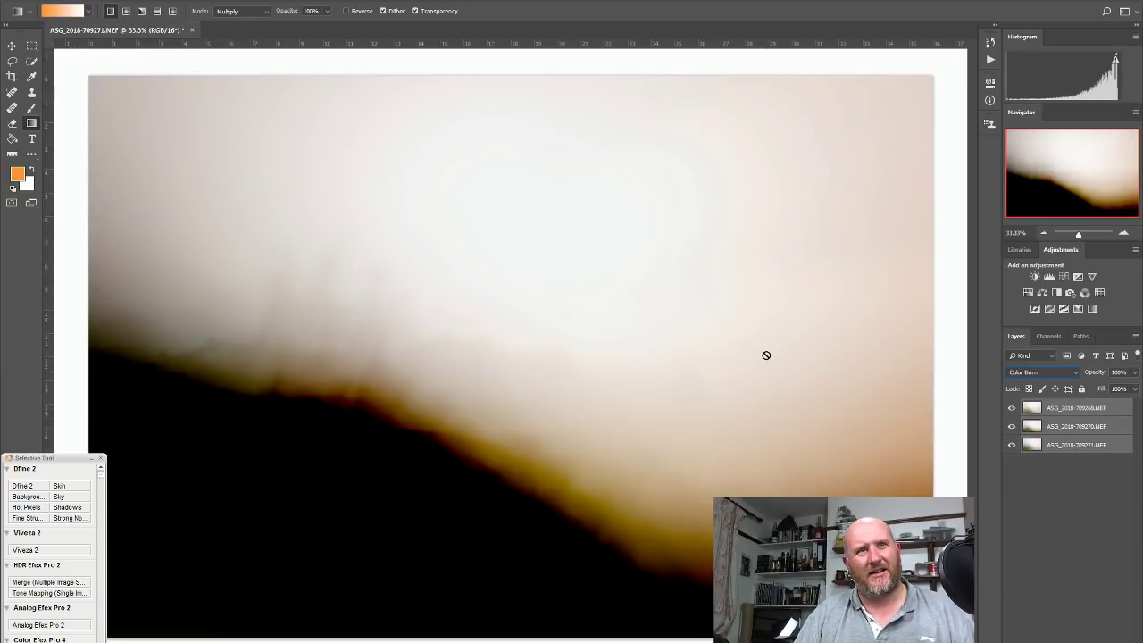
Run the three layers through the further blend modes again, from Color Burn past Screen to Pin Light
{"action": "key", "text": "Up"}
{"action": "key", "text": "Down"}
{"action": "key", "text": "Down"}
{"action": "key", "text": "Down"}
{"action": "key", "text": "Down"}
{"action": "key", "text": "Down"}
{"action": "key", "text": "Down"}
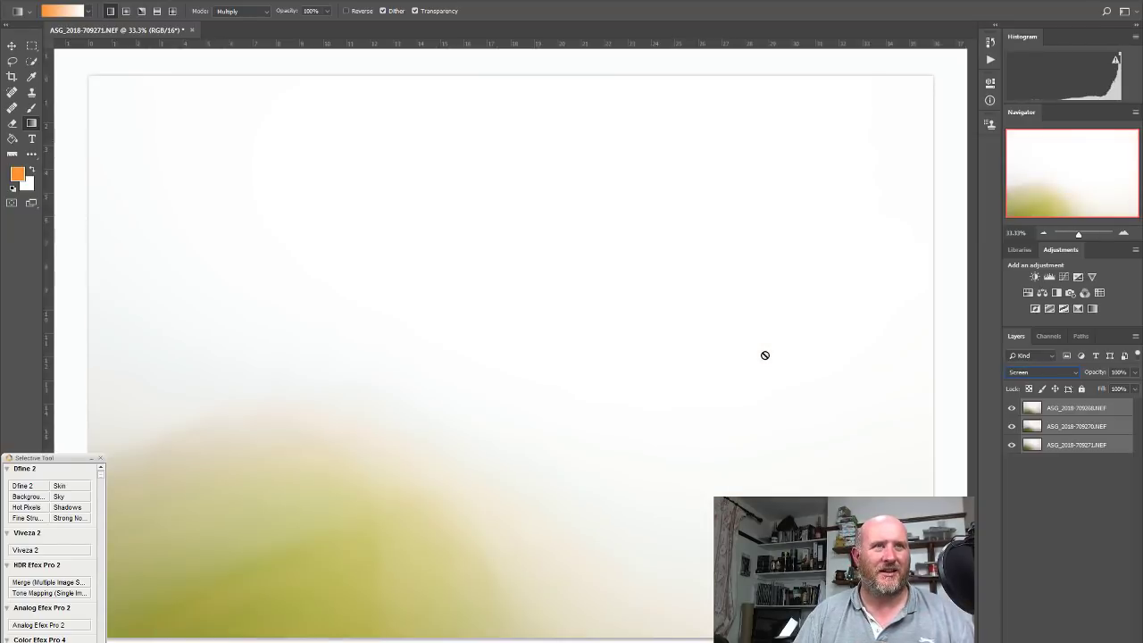
{"action": "key", "text": "Down"}
{"action": "key", "text": "Down"}
{"action": "key", "text": "Down"}
{"action": "key", "text": "Down"}
{"action": "key", "text": "Down"}
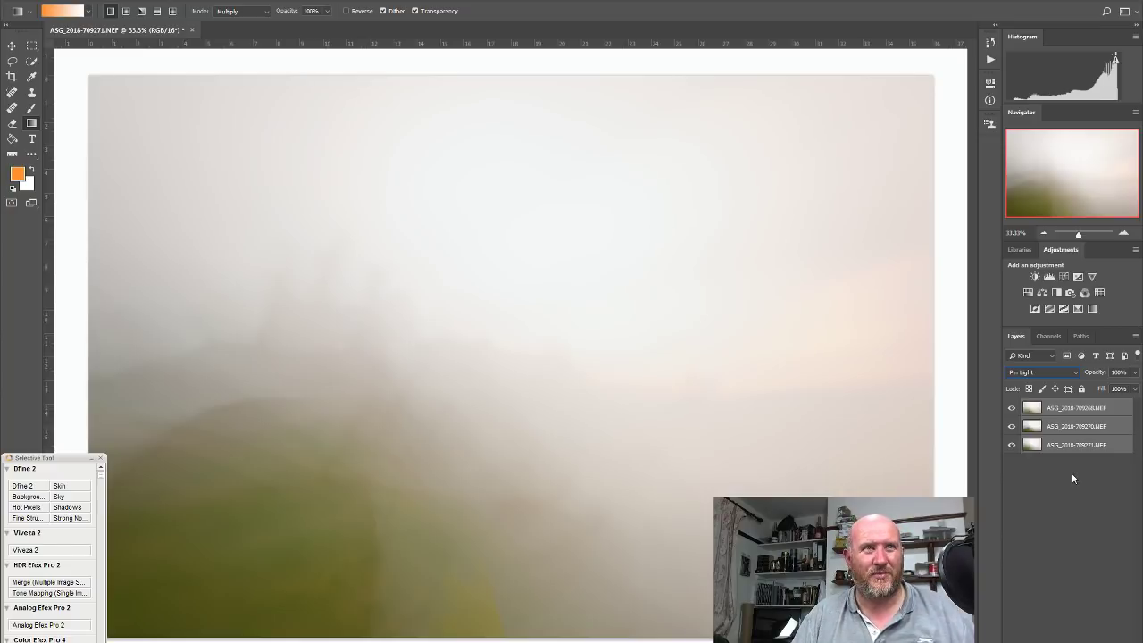
{"action": "left_click", "coordinate": [1045, 372]}
{"action": "left_click", "coordinate": [1041, 383]}
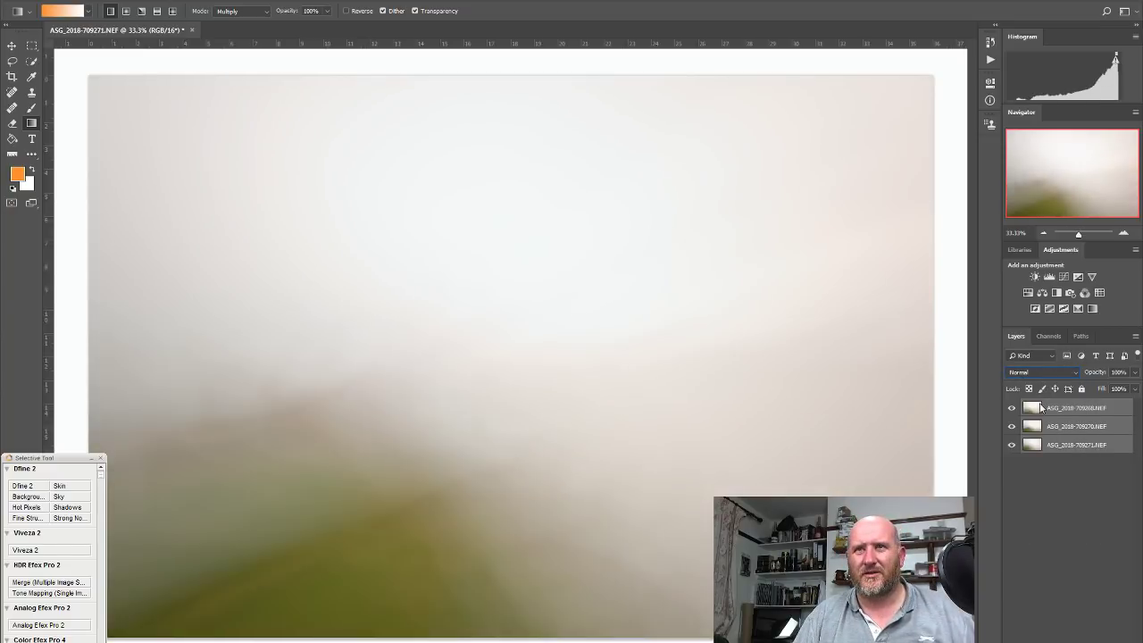
{"action": "left_click", "coordinate": [1012, 407]}
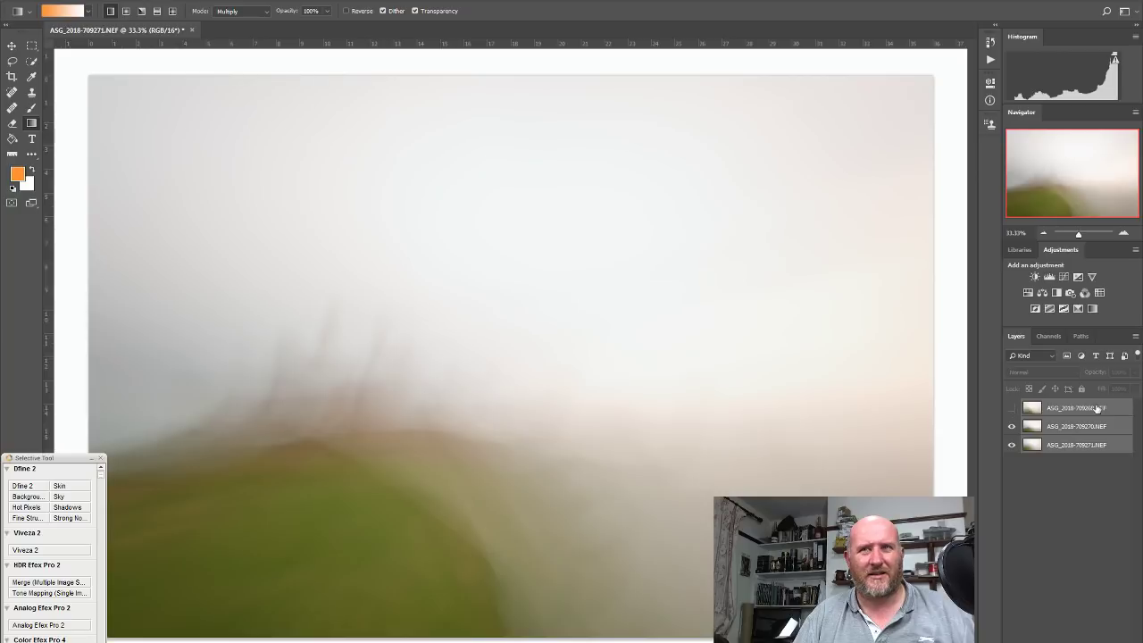
{"action": "left_click", "coordinate": [1089, 409]}
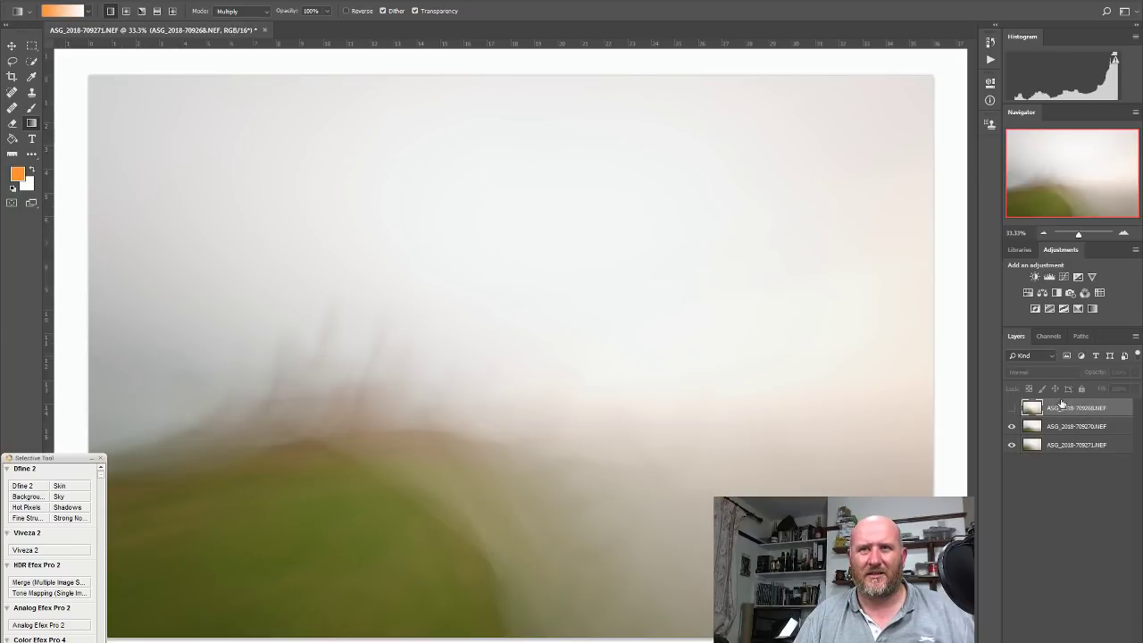
{"action": "left_click", "coordinate": [1079, 473]}
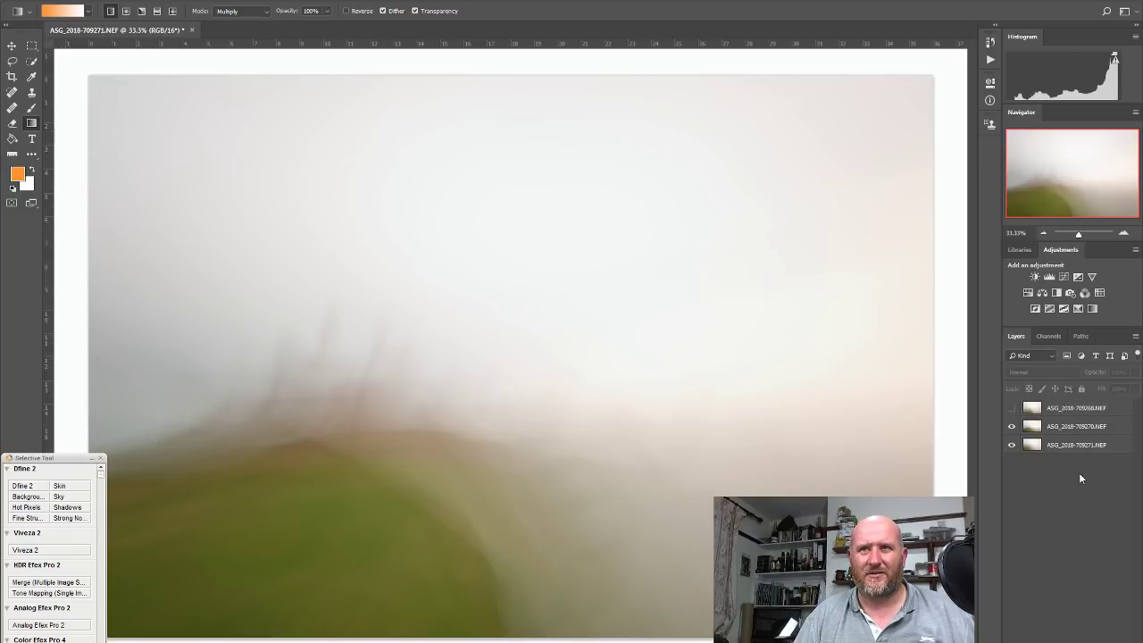
{"action": "left_click", "coordinate": [1072, 410]}
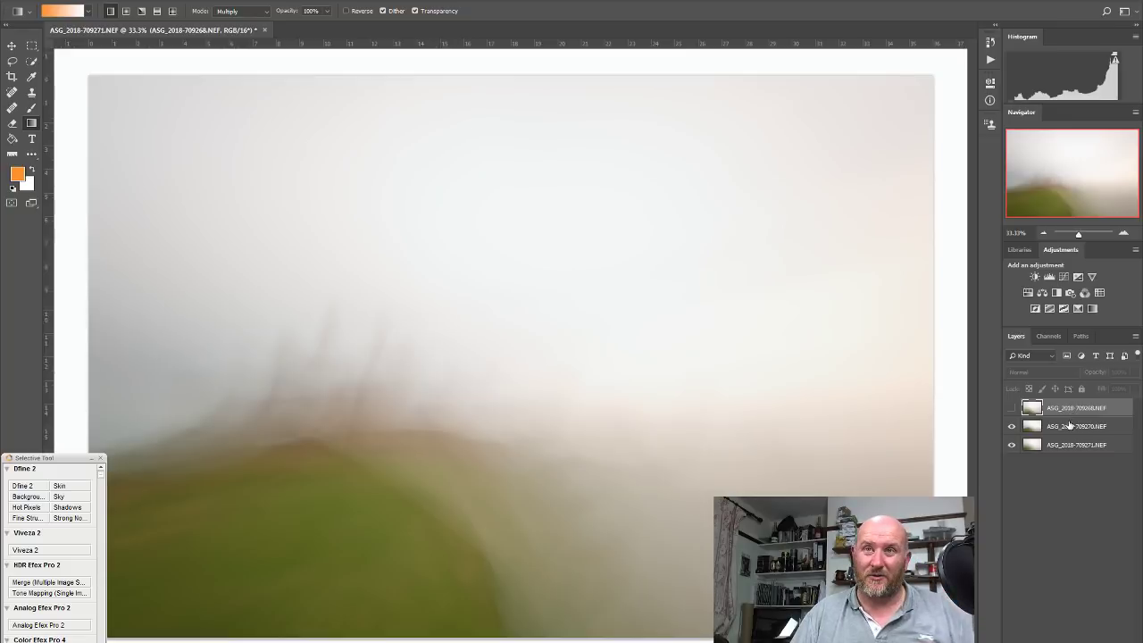
{"action": "left_click", "coordinate": [1069, 430]}
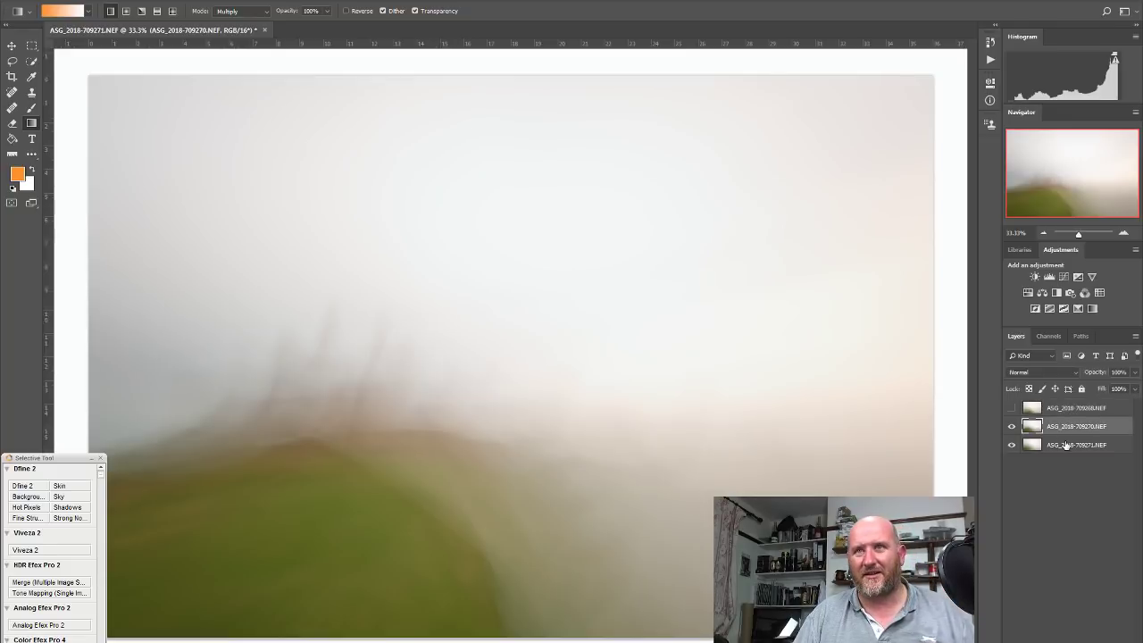
{"action": "left_click", "coordinate": [1066, 445]}
Compare blend modes from Darken through Darker Color on the two selected layers and settle on Lighten
{"action": "left_click", "coordinate": [1026, 373]}
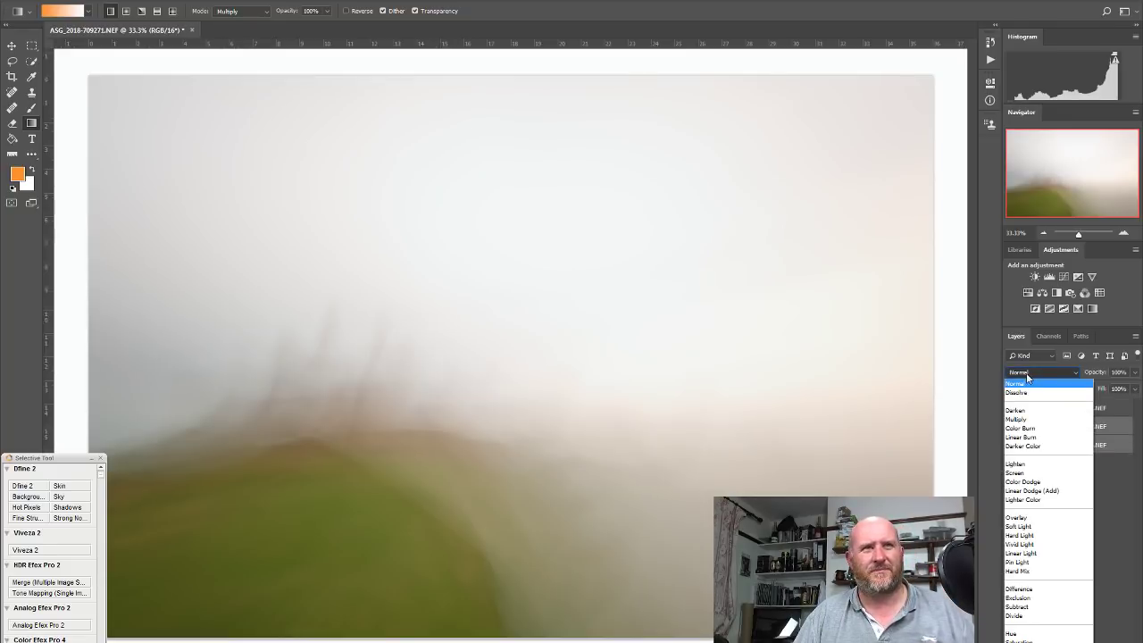
{"action": "left_click", "coordinate": [1030, 410]}
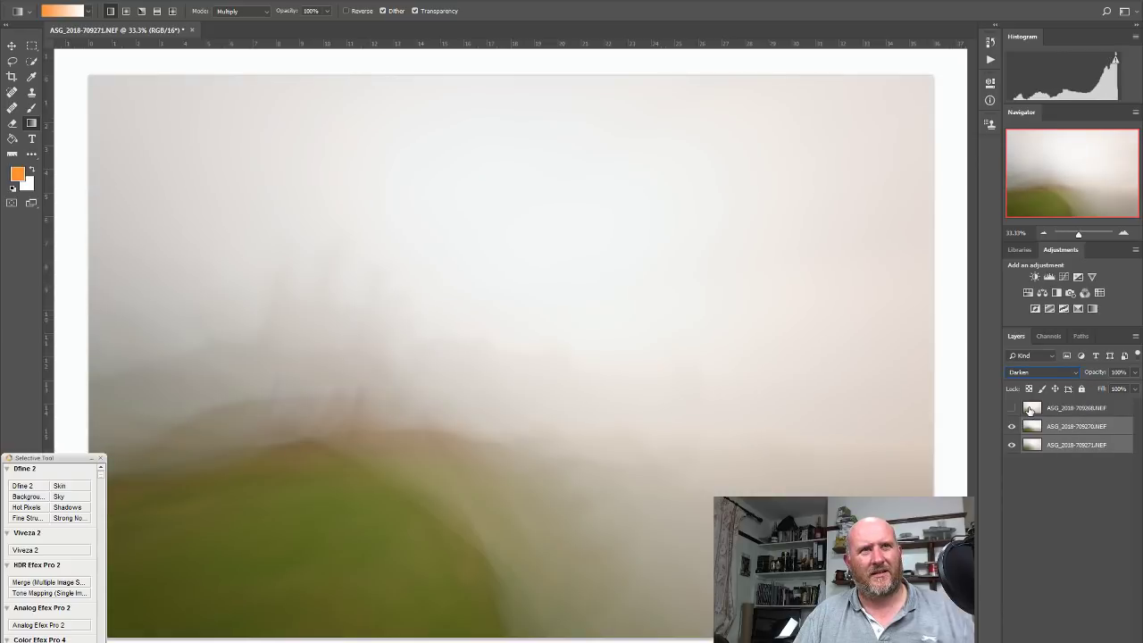
{"action": "key", "text": "Down"}
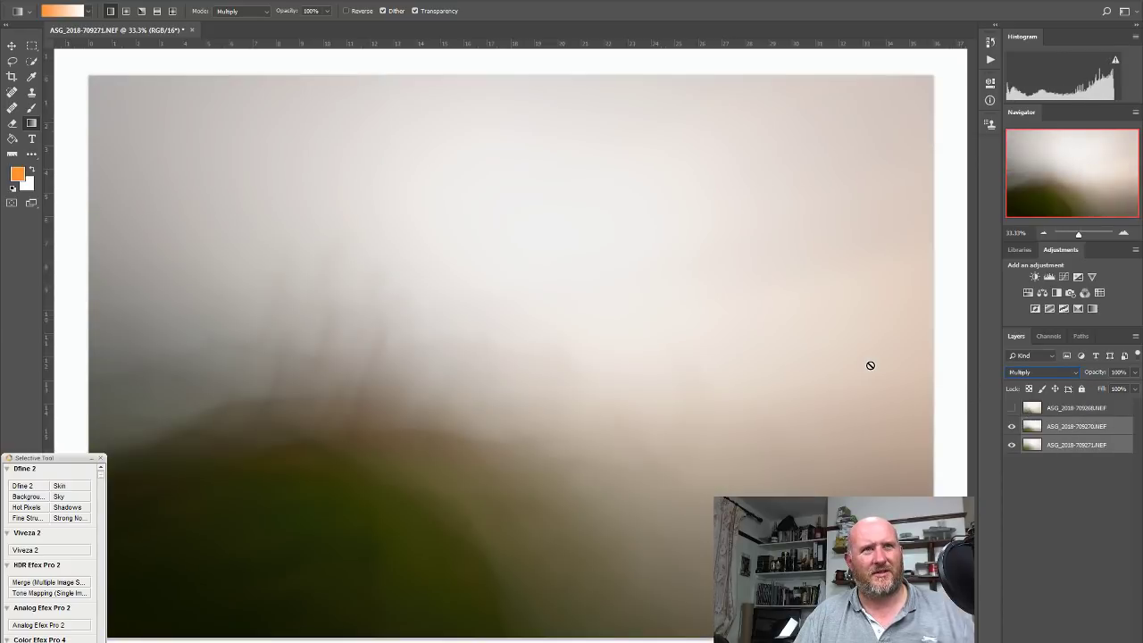
{"action": "key", "text": "Down"}
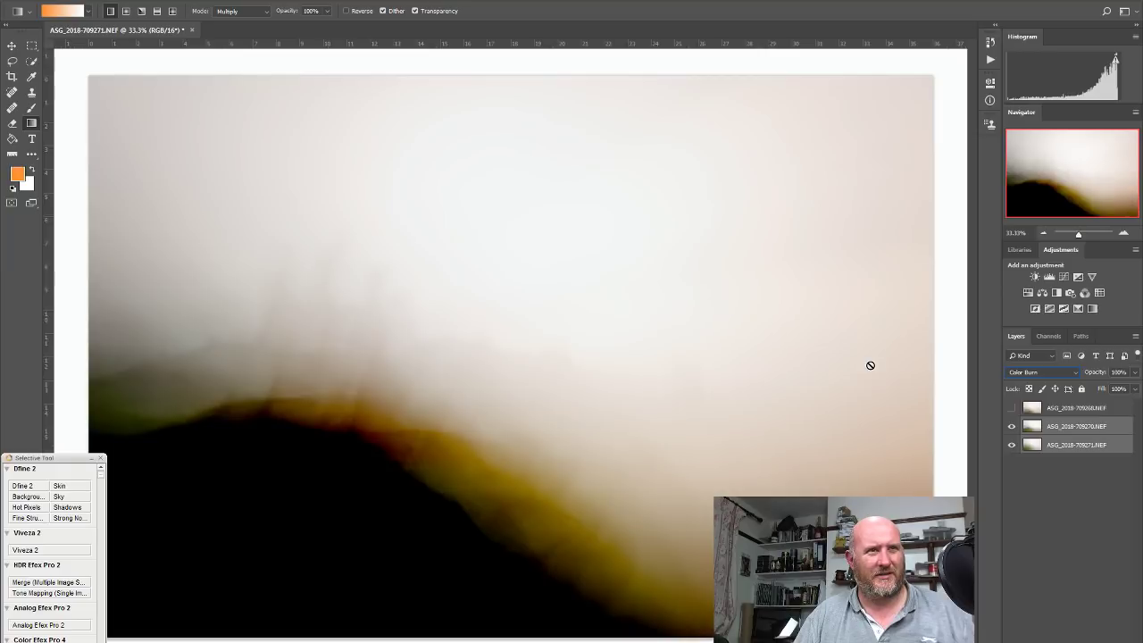
{"action": "key", "text": "Down"}
{"action": "key", "text": "Down"}
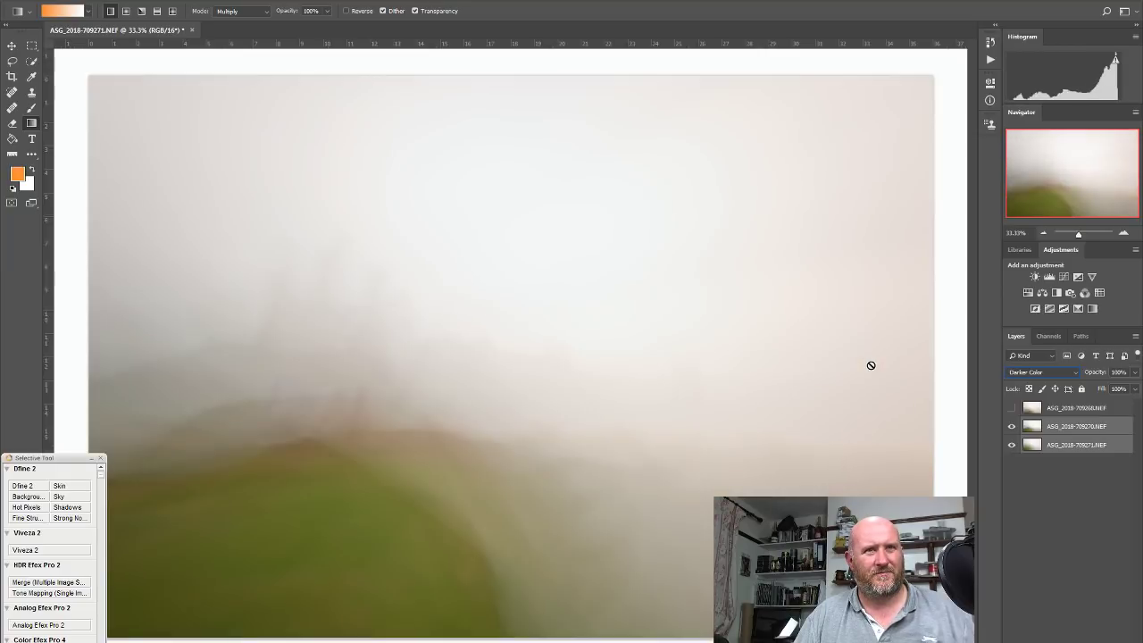
{"action": "key", "text": "Down"}
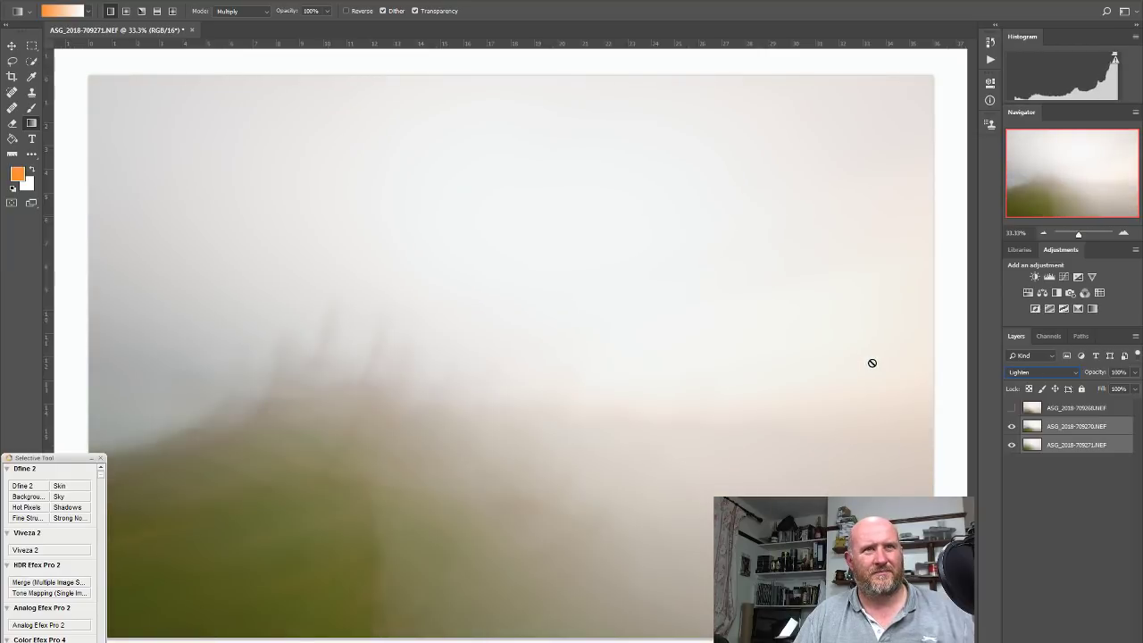
{"action": "key", "text": "Down"}
{"action": "key", "text": "Up"}
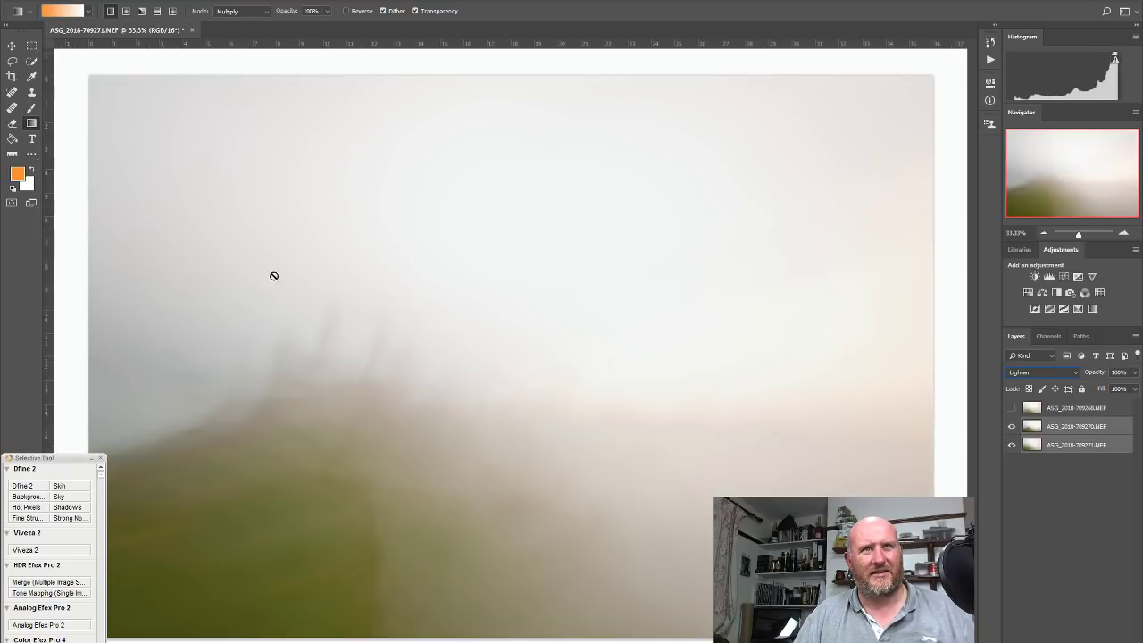
{"action": "left_click", "coordinate": [1012, 426]}
{"action": "left_click", "coordinate": [1012, 426]}
{"action": "left_click", "coordinate": [1010, 446]}
{"action": "left_click", "coordinate": [1010, 446]}
{"action": "left_click", "coordinate": [1011, 445]}
{"action": "left_click", "coordinate": [1012, 445]}
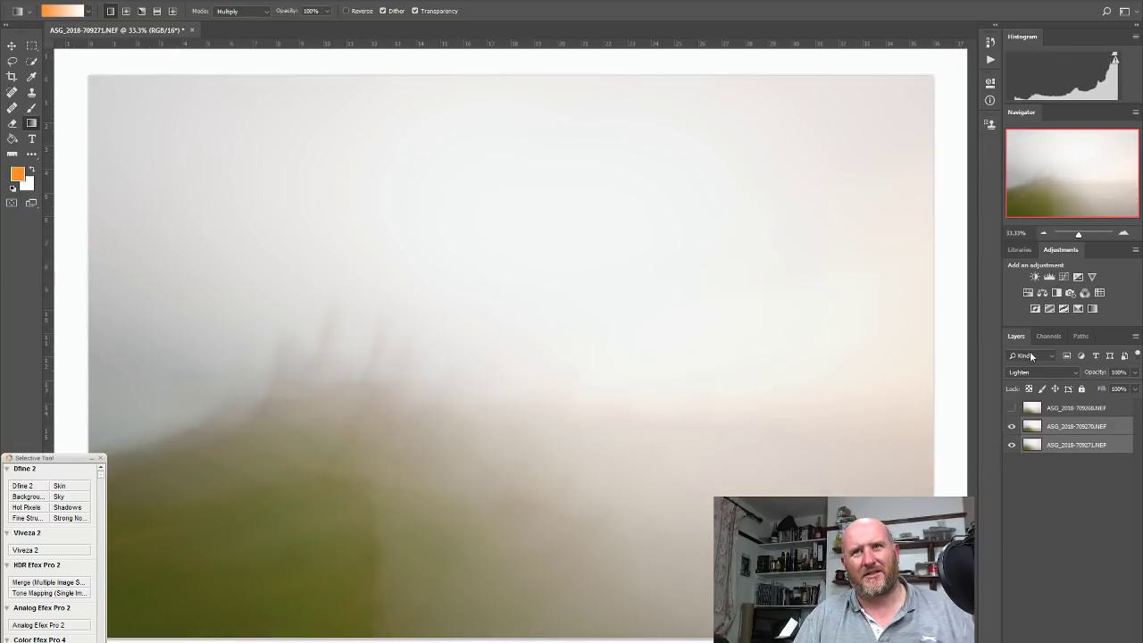
Try blend modes such as Color Dodge, Lighter Color, Overlay, Soft Light and Hard Light on both layers, and return them to Lighten
{"action": "left_click", "coordinate": [1045, 372]}
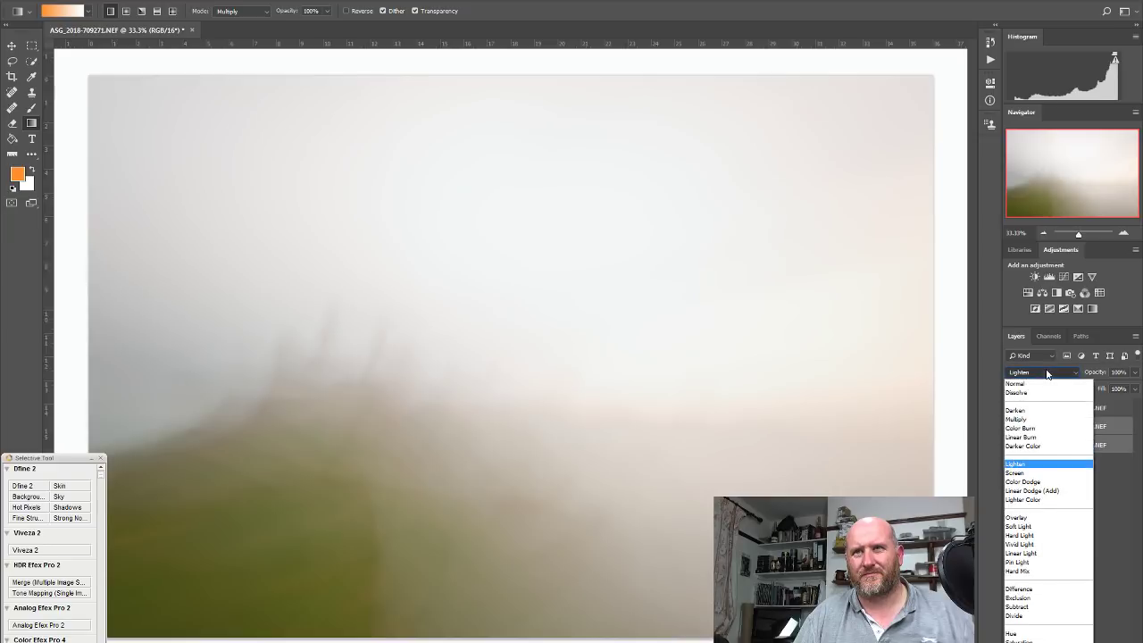
{"action": "left_click", "coordinate": [1032, 490]}
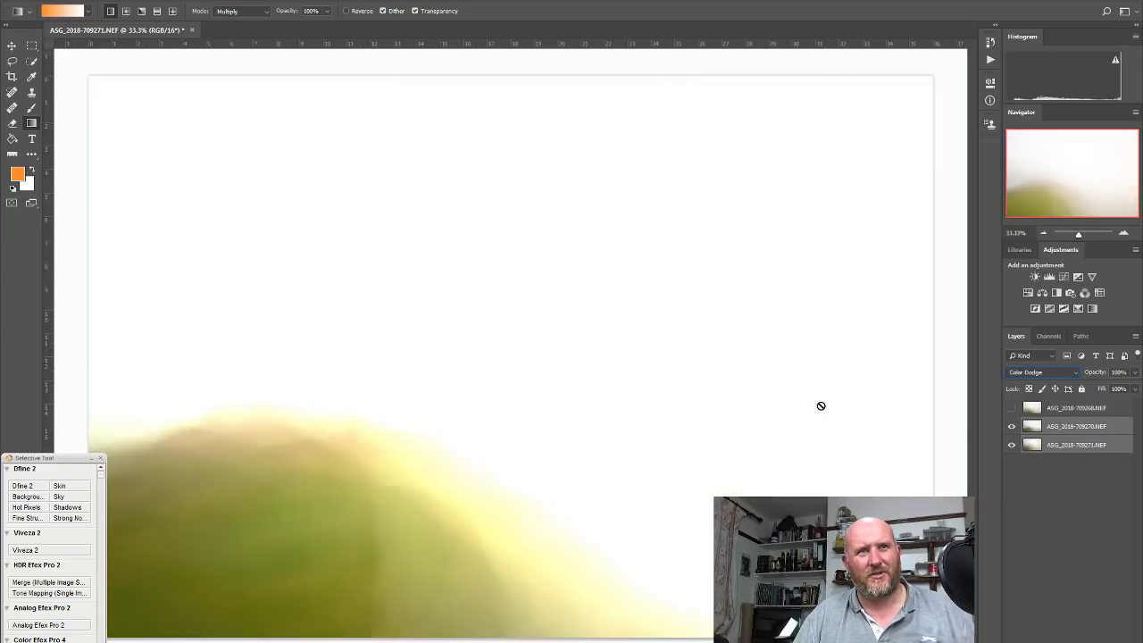
{"action": "key", "text": "Down"}
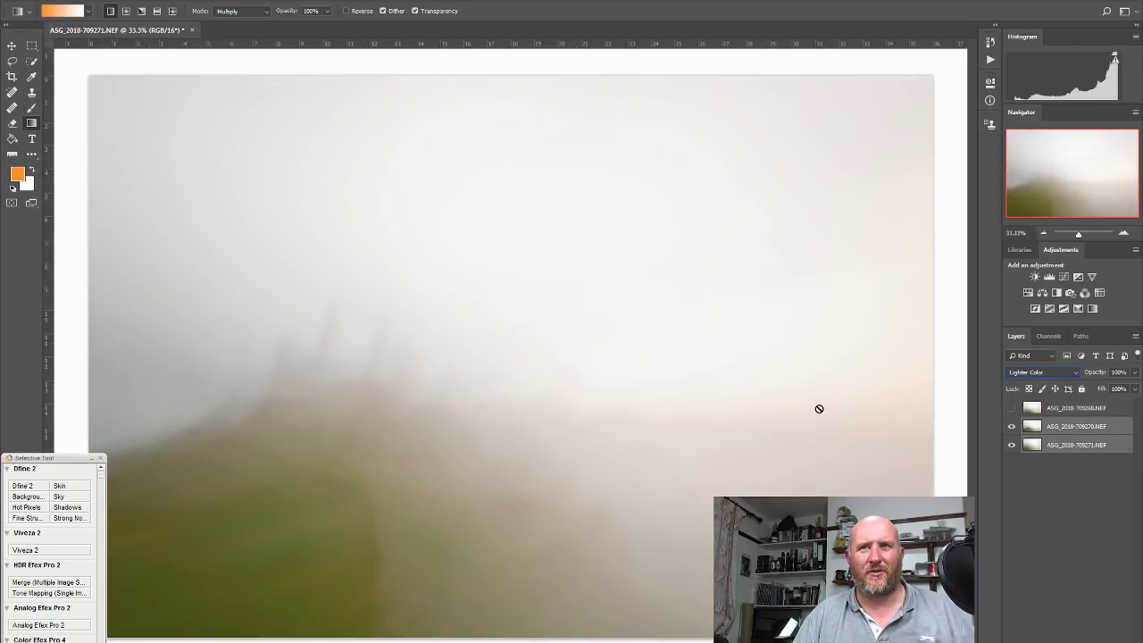
{"action": "key", "text": "Down"}
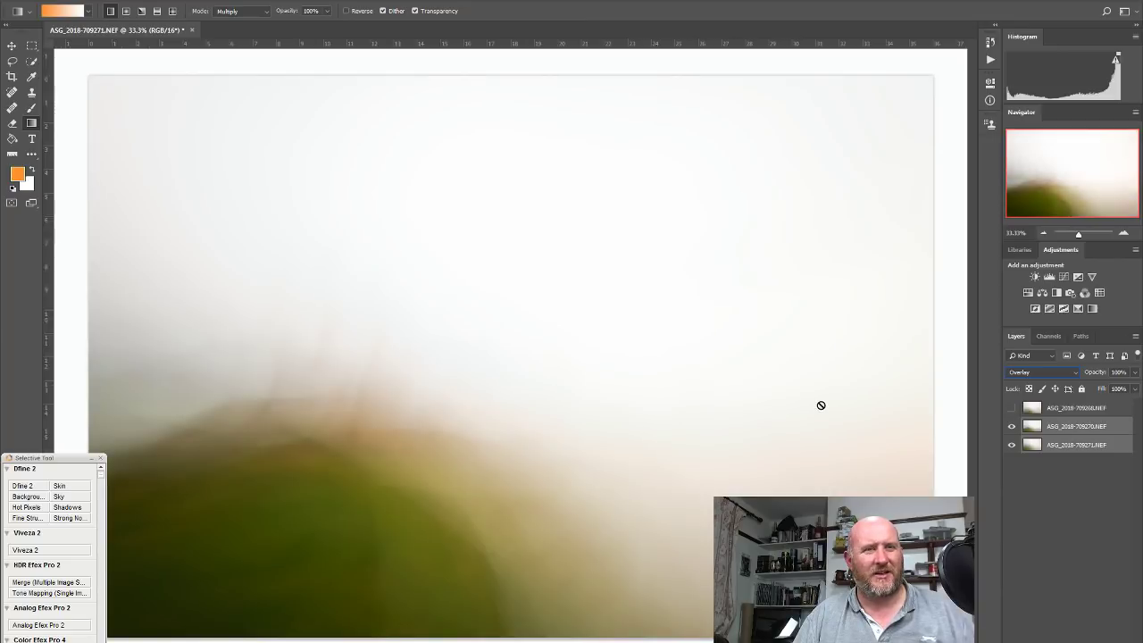
{"action": "key", "text": "Down"}
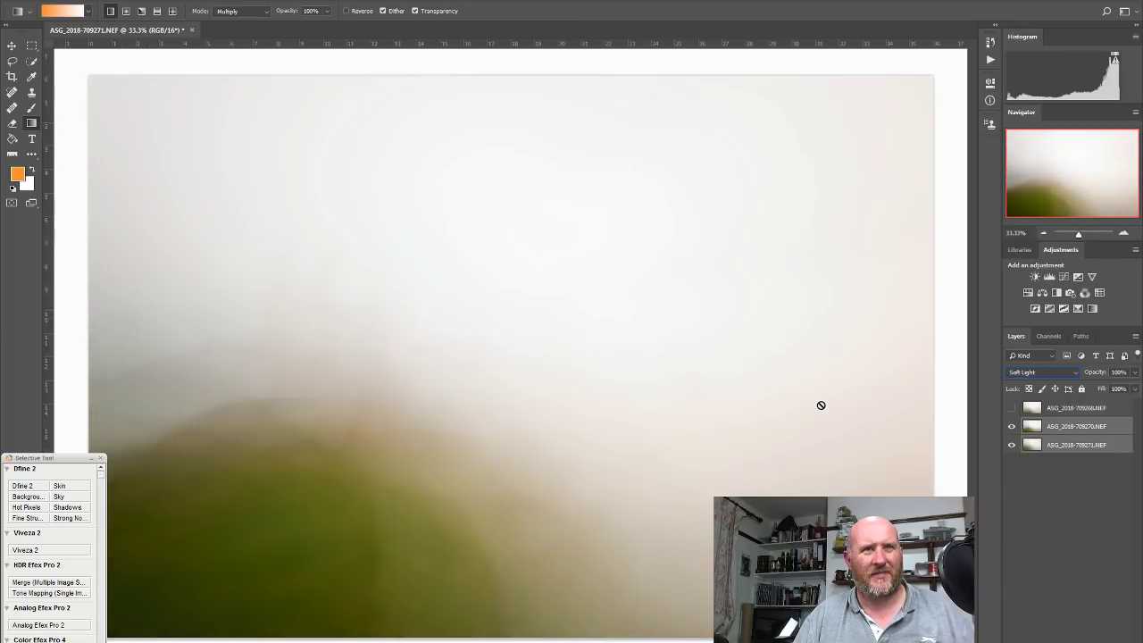
{"action": "key", "text": "Down"}
{"action": "key", "text": "Down"}
{"action": "key", "text": "Up"}
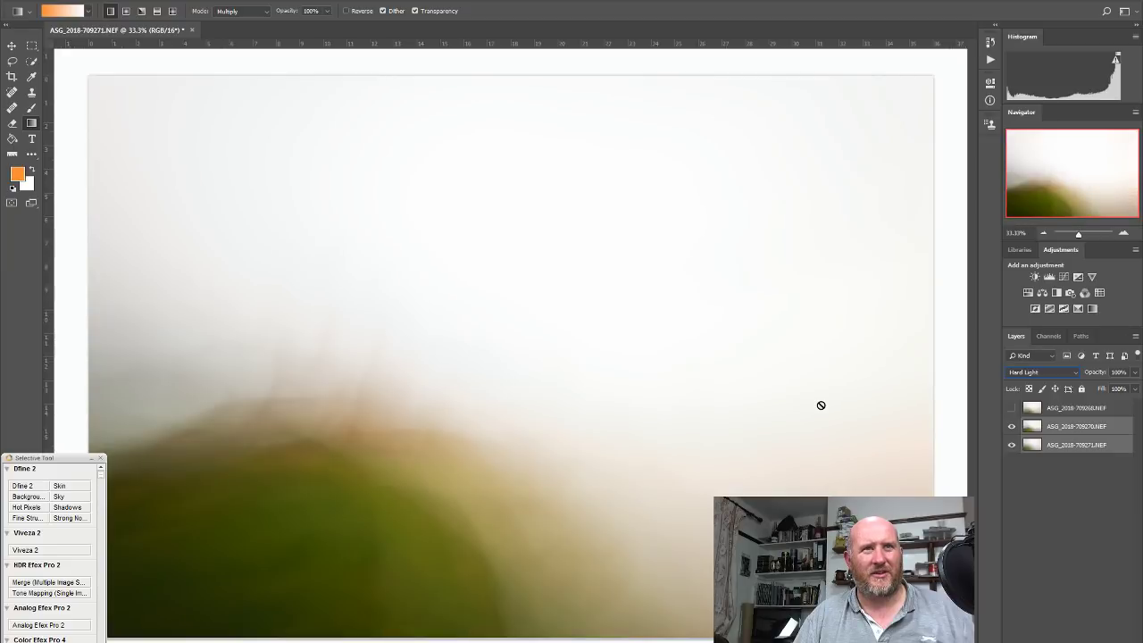
{"action": "left_click", "coordinate": [1039, 371]}
{"action": "left_click", "coordinate": [1027, 446]}
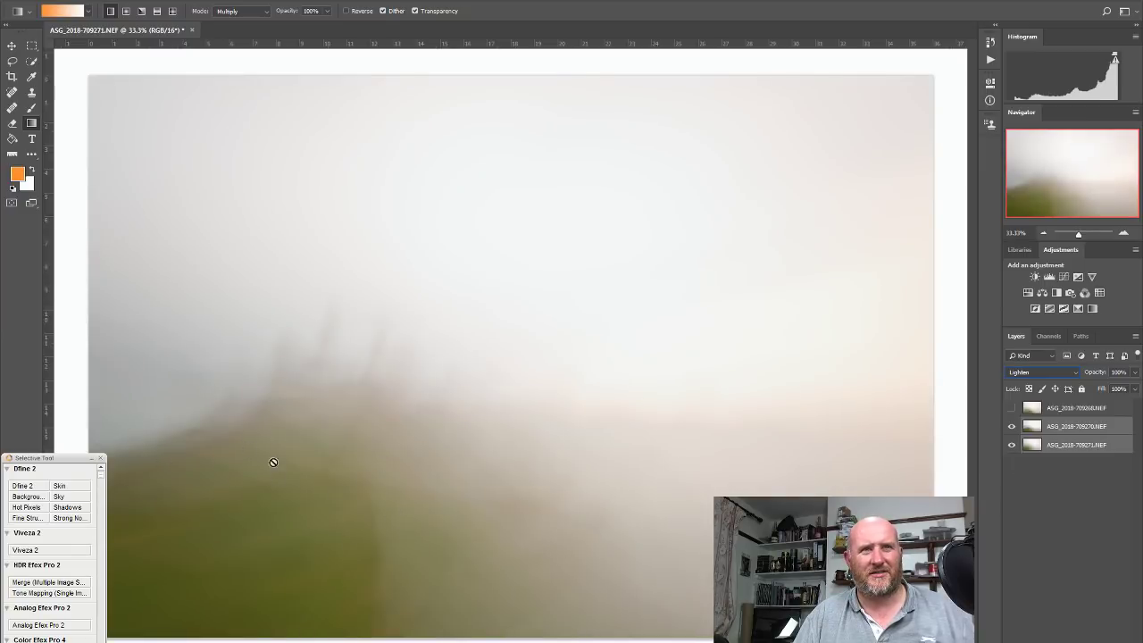
Check the two-layer Lighten blend again by viewing it with either layer hidden, leaving both layers visible
{"action": "left_click", "coordinate": [1012, 426]}
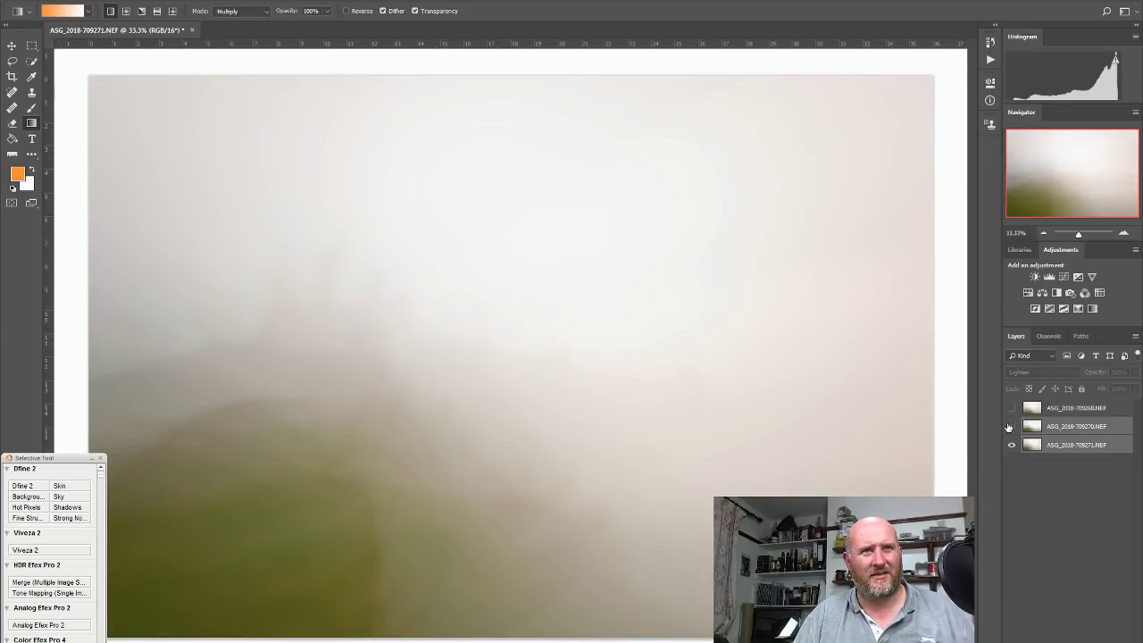
{"action": "left_click", "coordinate": [1009, 426]}
{"action": "left_click", "coordinate": [1012, 447]}
{"action": "left_click", "coordinate": [1011, 446]}
{"action": "left_click", "coordinate": [1022, 445]}
{"action": "left_click", "coordinate": [1012, 427]}
{"action": "left_click", "coordinate": [1013, 445]}
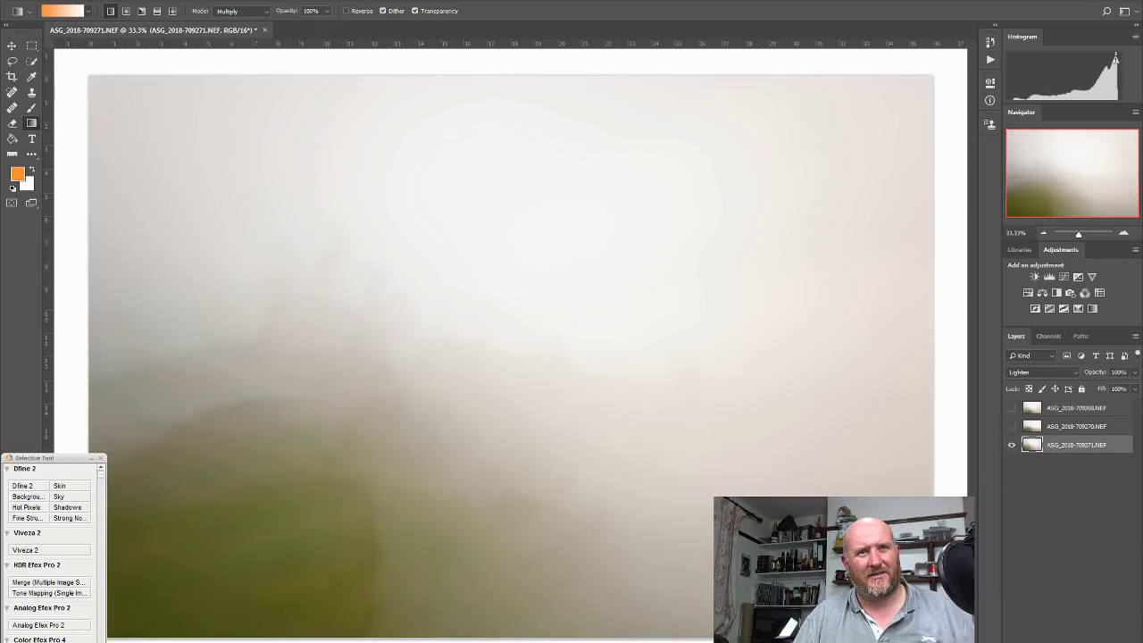
{"action": "left_click", "coordinate": [1012, 426]}
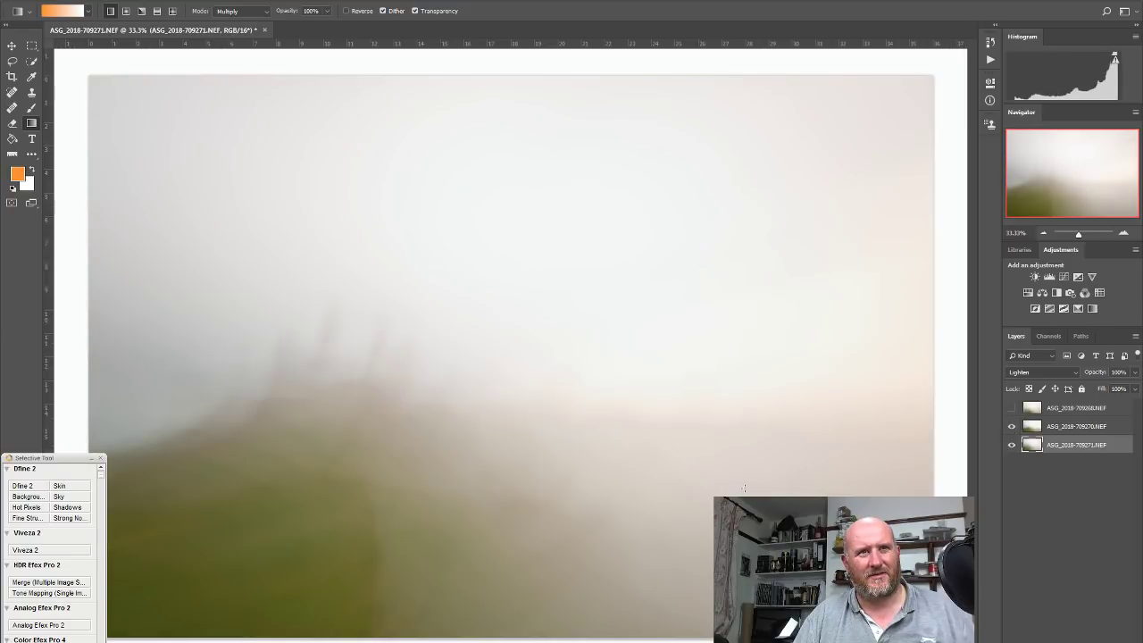
{"action": "left_click", "coordinate": [1013, 445]}
{"action": "left_click", "coordinate": [1013, 446]}
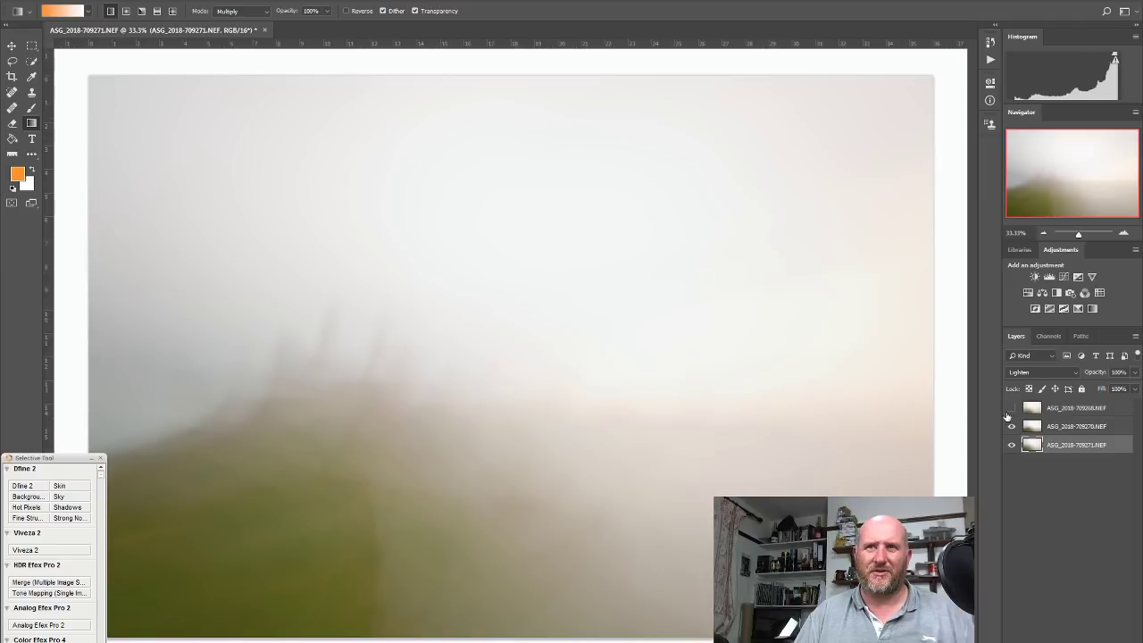
{"action": "left_click", "coordinate": [1092, 428]}
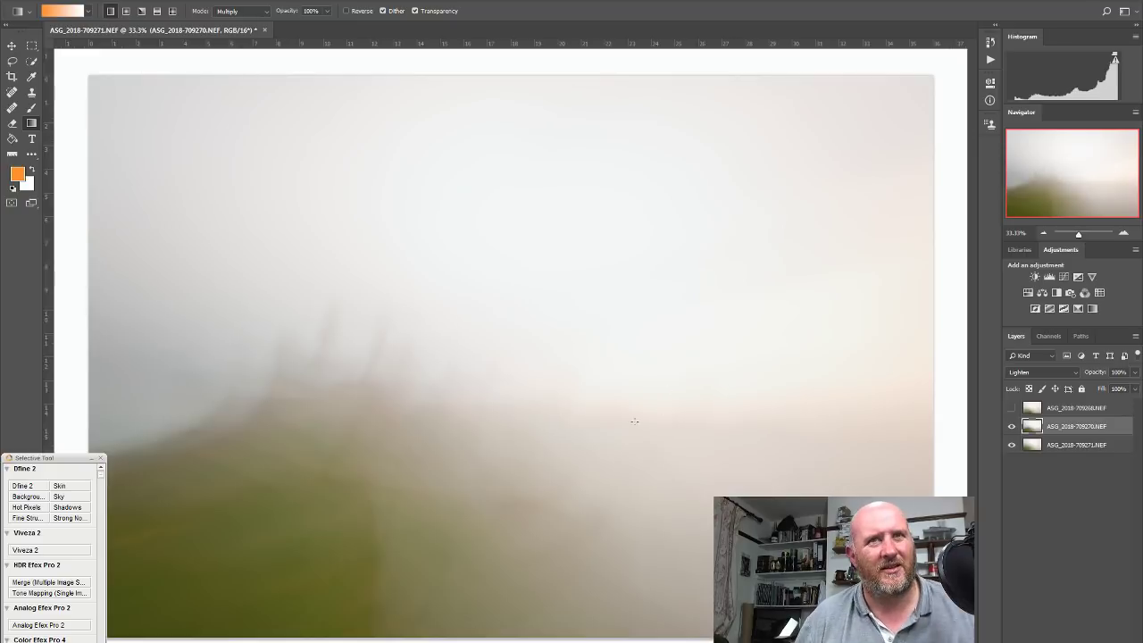
{"action": "left_click", "coordinate": [1063, 409]}
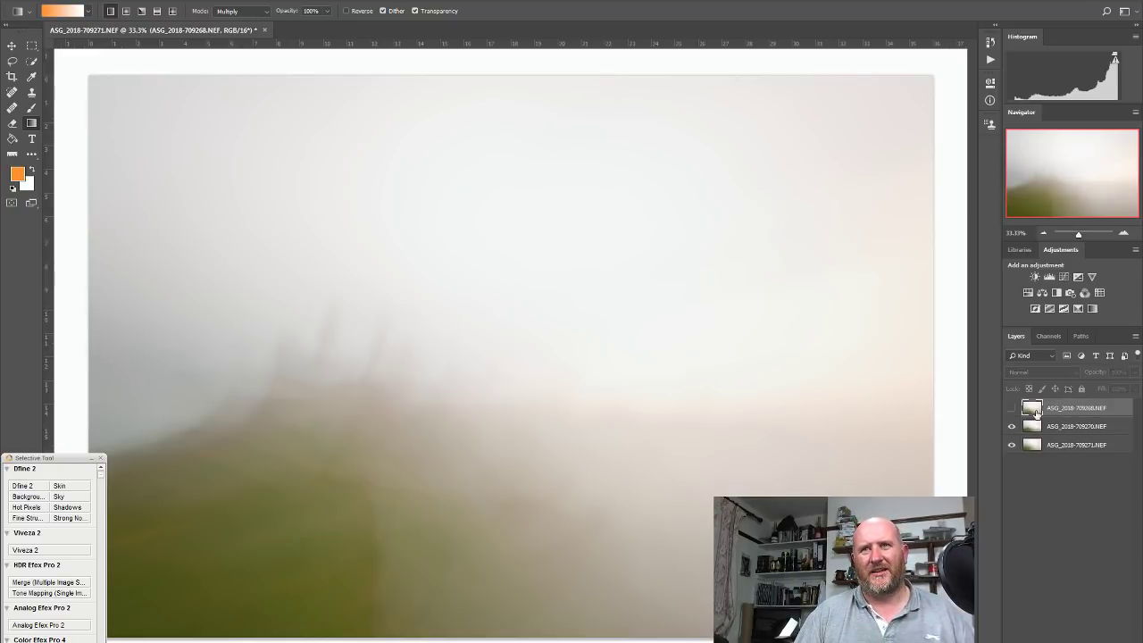
{"action": "left_click", "coordinate": [1012, 409]}
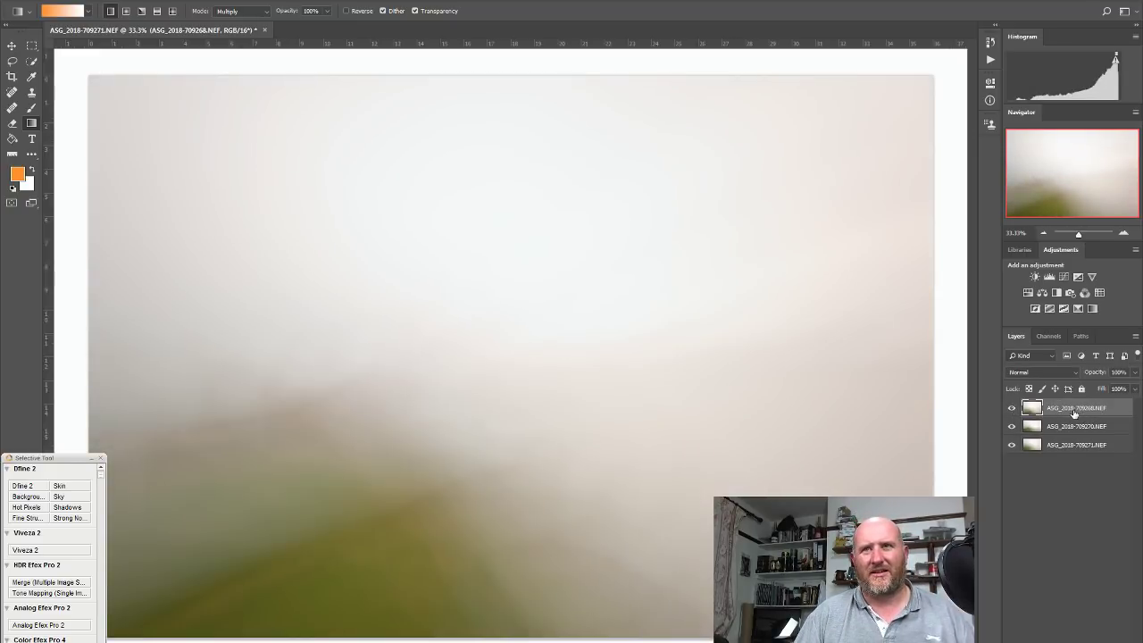
{"action": "left_click", "coordinate": [1052, 374]}
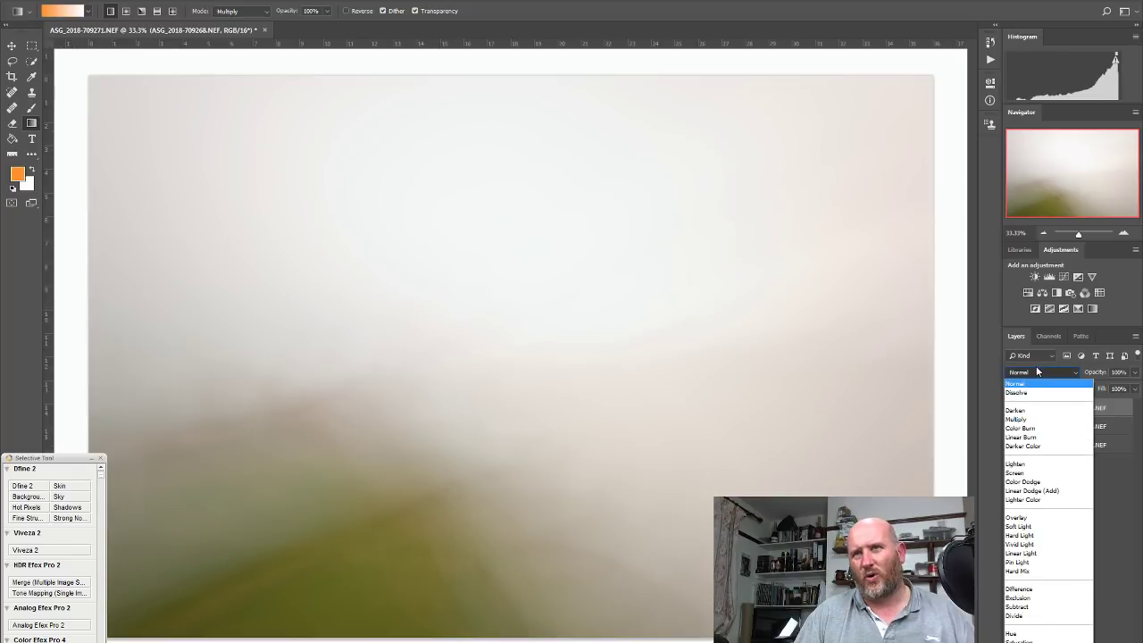
{"action": "left_click", "coordinate": [1034, 420]}
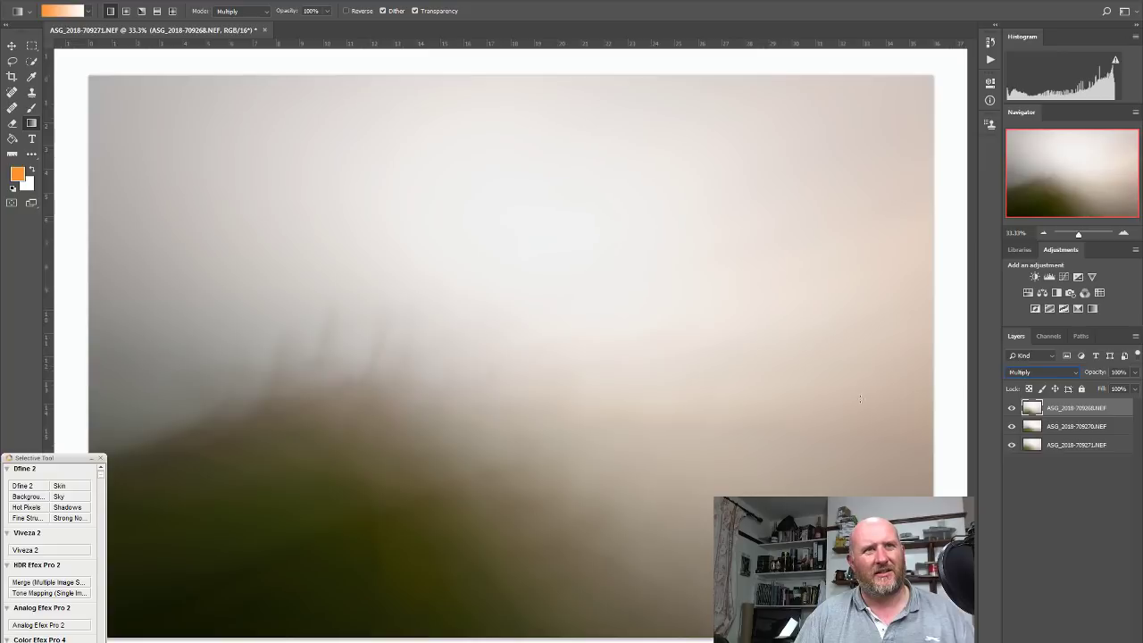
{"action": "key", "text": "Up"}
{"action": "key", "text": "Down"}
{"action": "key", "text": "Down"}
{"action": "key", "text": "Down"}
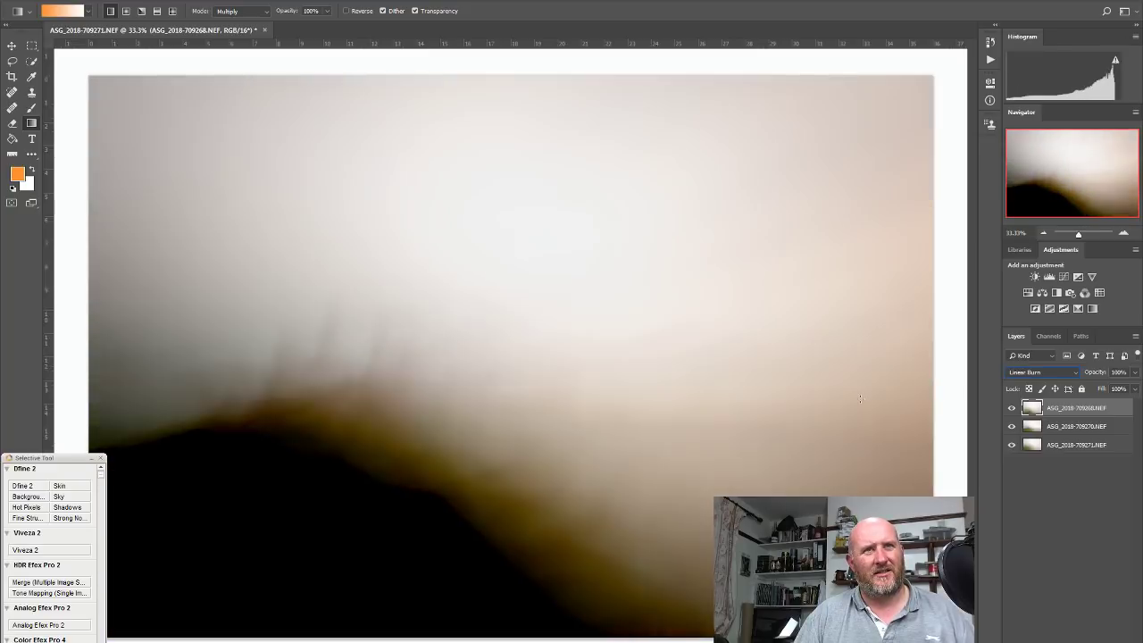
{"action": "key", "text": "Down"}
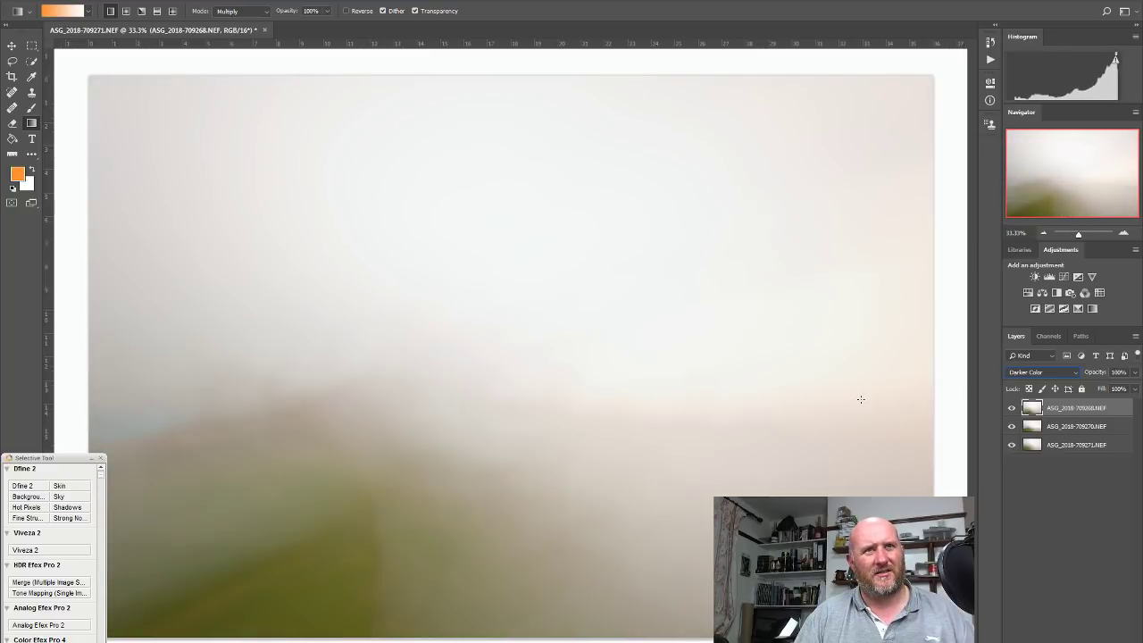
{"action": "left_click", "coordinate": [1012, 408]}
{"action": "left_click", "coordinate": [1012, 408]}
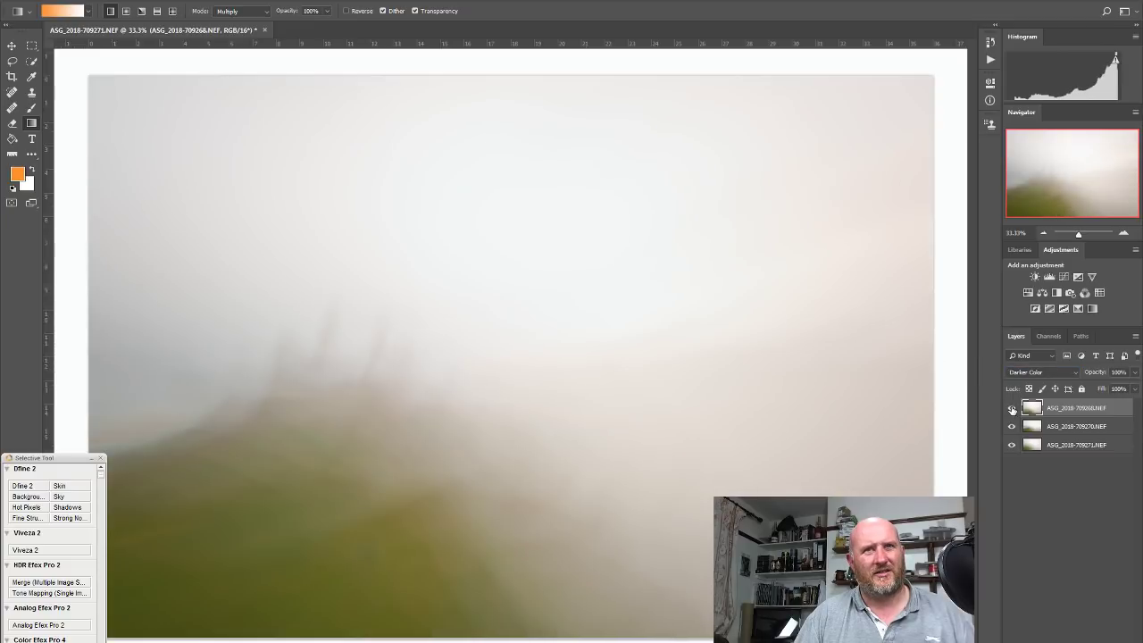
{"action": "left_click", "coordinate": [1012, 408]}
{"action": "left_click", "coordinate": [1012, 408]}
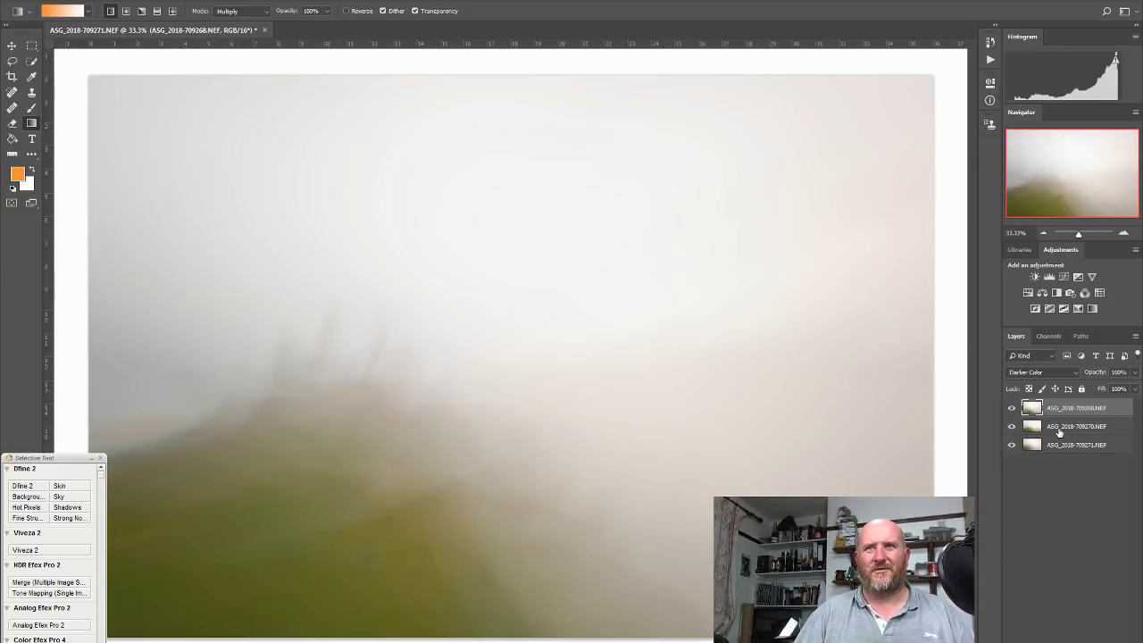
{"action": "left_click", "coordinate": [1013, 408]}
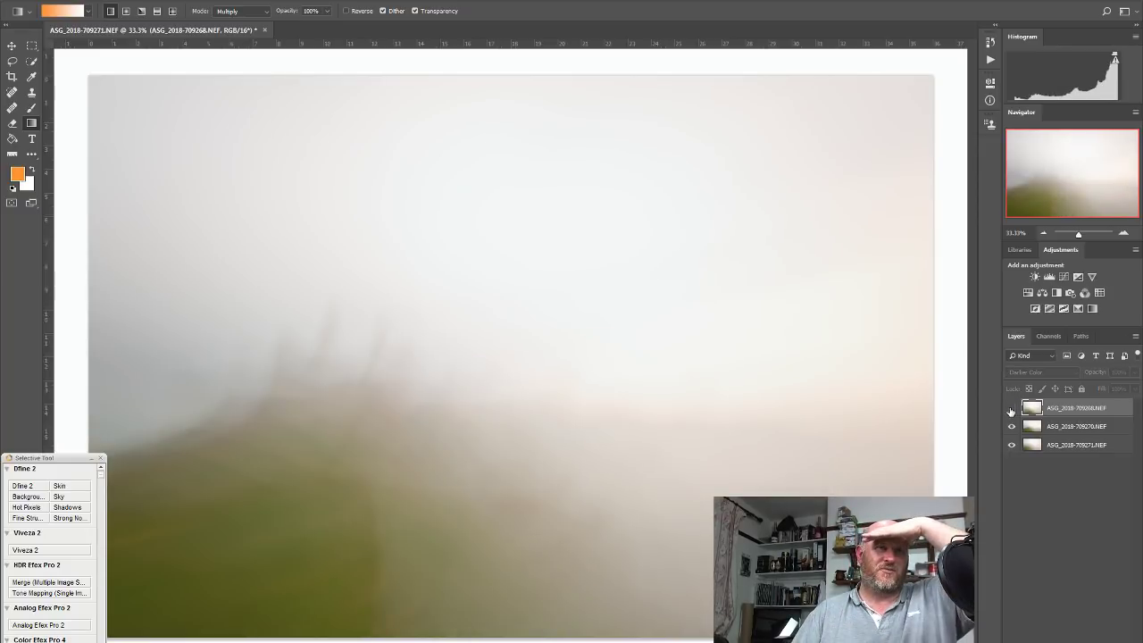
{"action": "left_click", "coordinate": [1012, 408]}
{"action": "left_click", "coordinate": [1012, 408]}
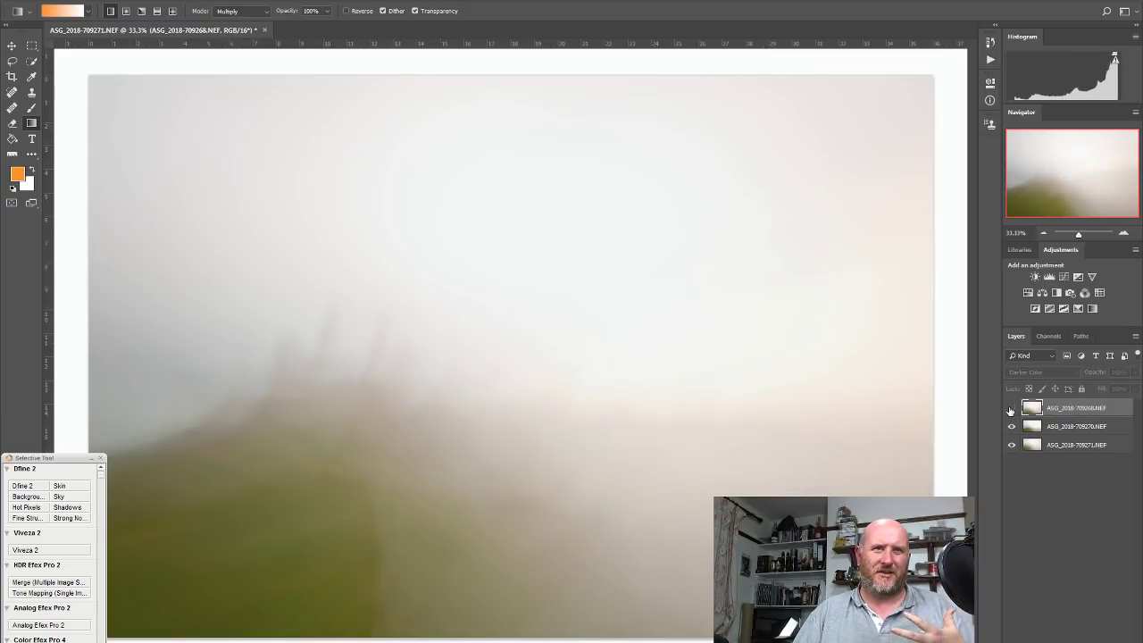
{"action": "left_click", "coordinate": [1012, 408]}
{"action": "left_click", "coordinate": [1012, 408]}
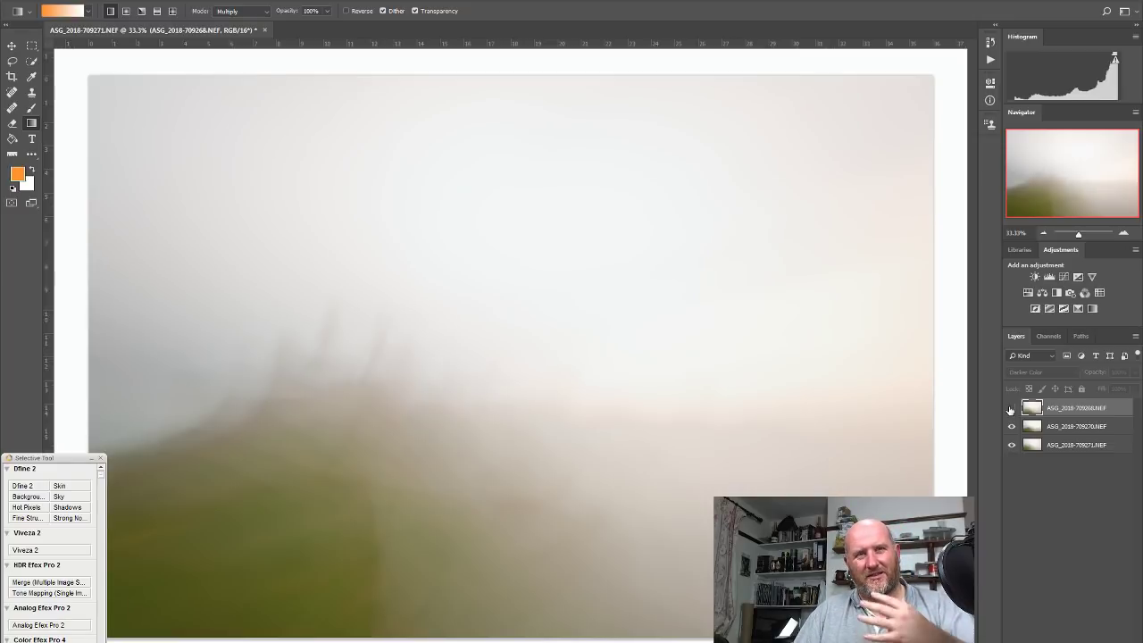
{"action": "left_click", "coordinate": [1012, 408]}
{"action": "left_click", "coordinate": [1012, 409]}
{"action": "left_click", "coordinate": [1012, 408]}
{"action": "left_click", "coordinate": [1012, 408]}
{"action": "left_click", "coordinate": [1012, 408]}
{"action": "left_click", "coordinate": [1013, 409]}
{"action": "left_click", "coordinate": [1012, 408]}
{"action": "left_click", "coordinate": [1012, 408]}
{"action": "left_click", "coordinate": [1012, 408]}
{"action": "left_click", "coordinate": [1012, 408]}
{"action": "left_click", "coordinate": [1012, 408]}
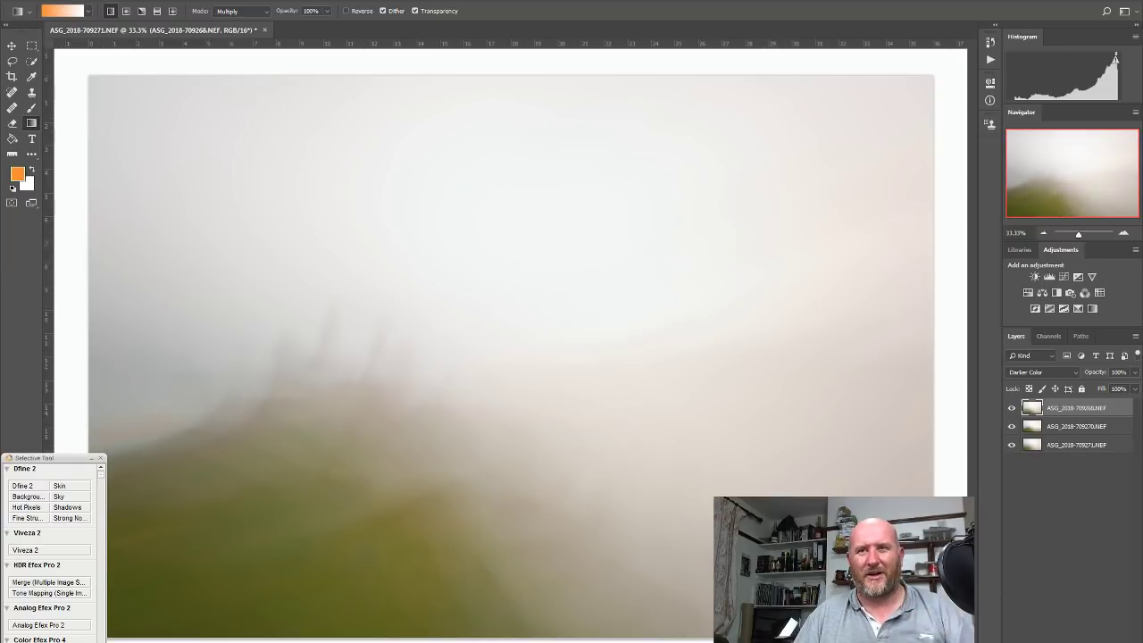
{"action": "left_click", "coordinate": [1079, 633]}
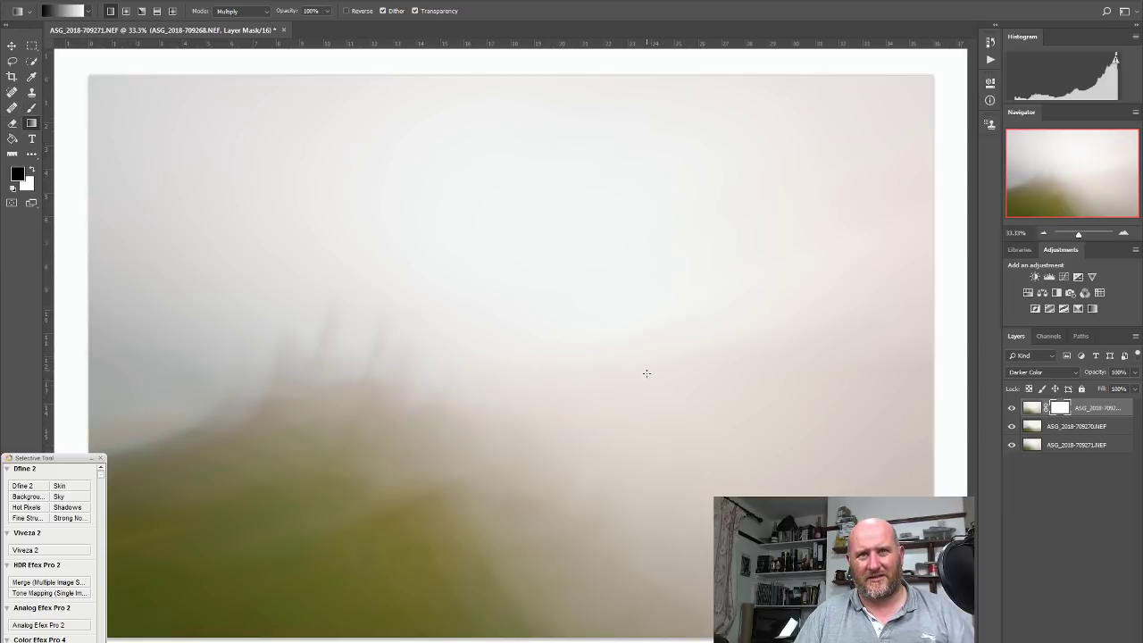
{"action": "left_click_drag", "start_coordinate": [633, 369], "coordinate": [542, 557]}
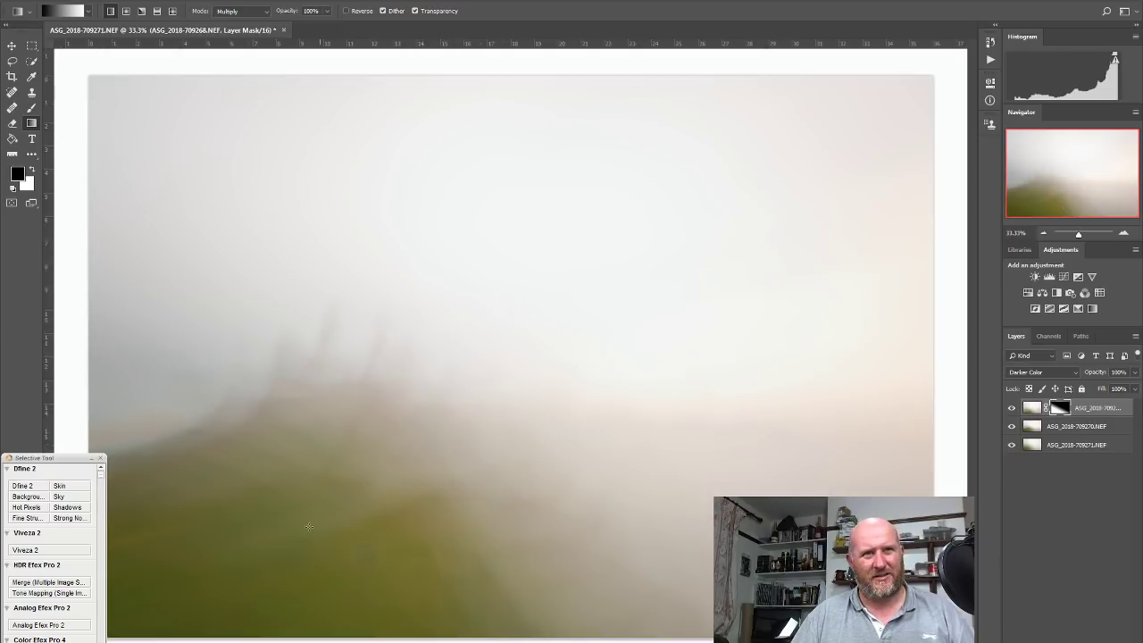
{"action": "left_click", "coordinate": [1011, 408]}
{"action": "left_click", "coordinate": [1011, 408]}
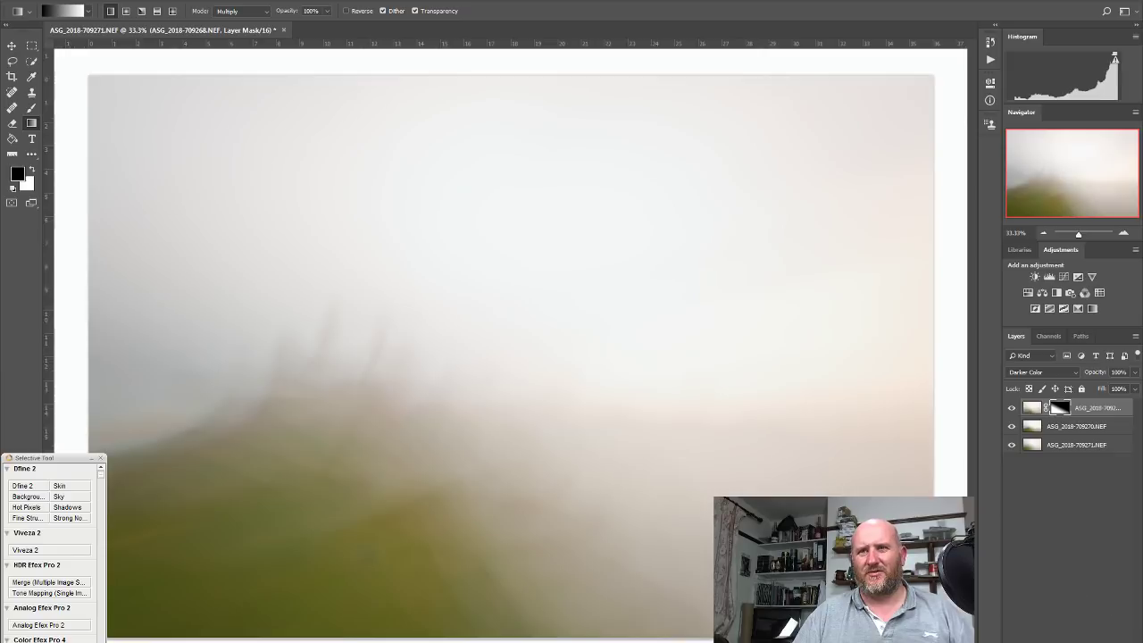
Add an empty layer above the masked photo and set the foreground colour to orange daaa44
{"action": "key", "text": "ctrl+shift+alt+n"}
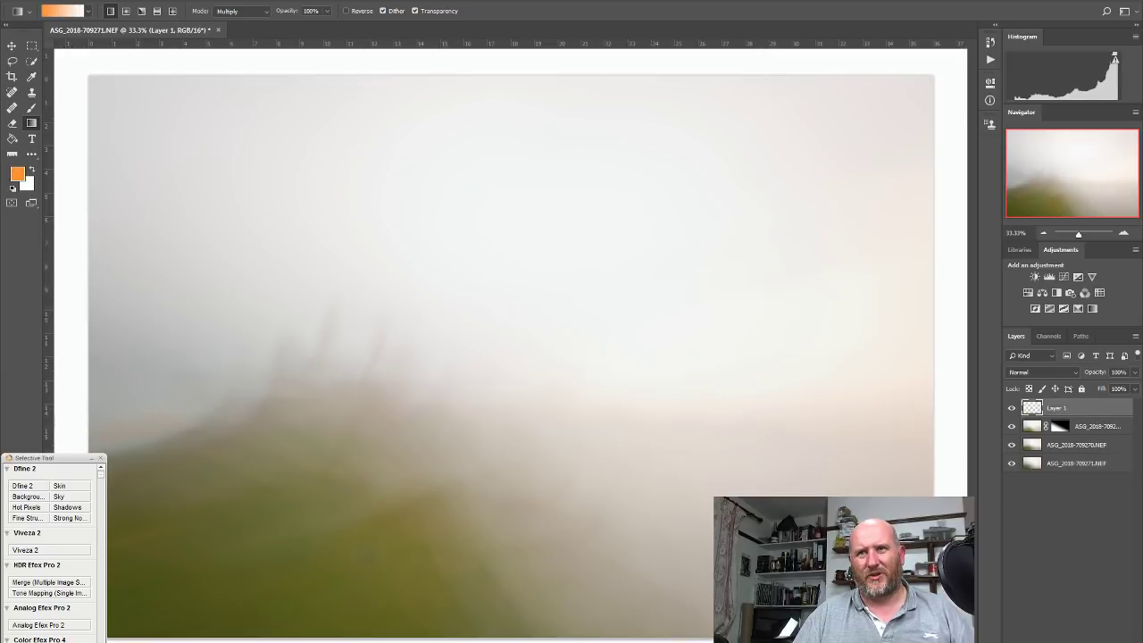
{"action": "left_click", "coordinate": [17, 174]}
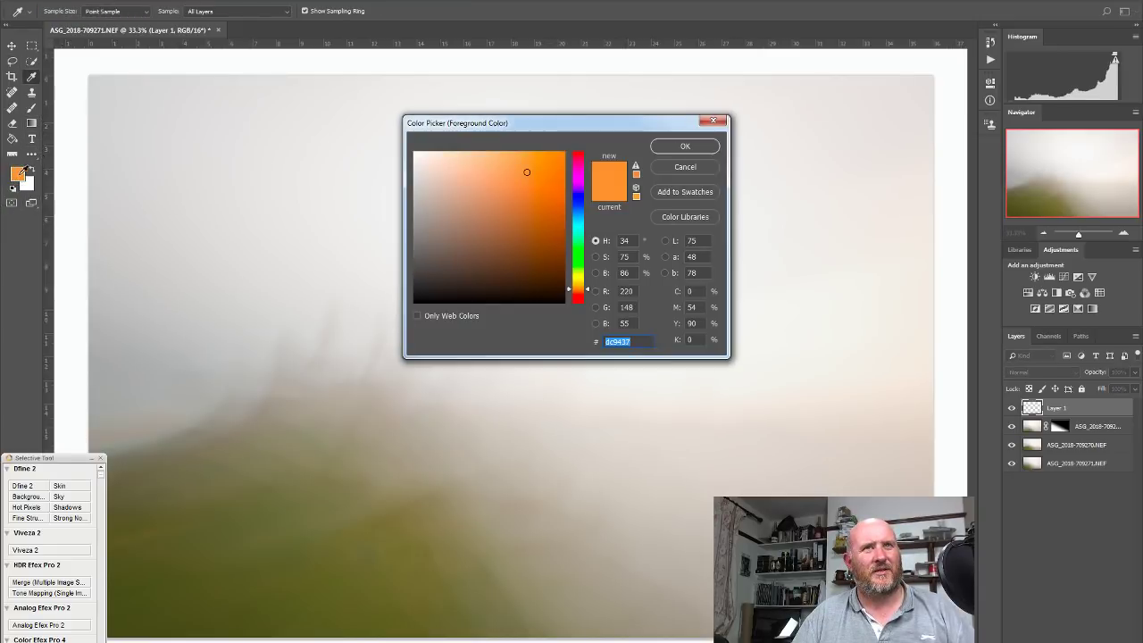
{"action": "left_click", "coordinate": [588, 291]}
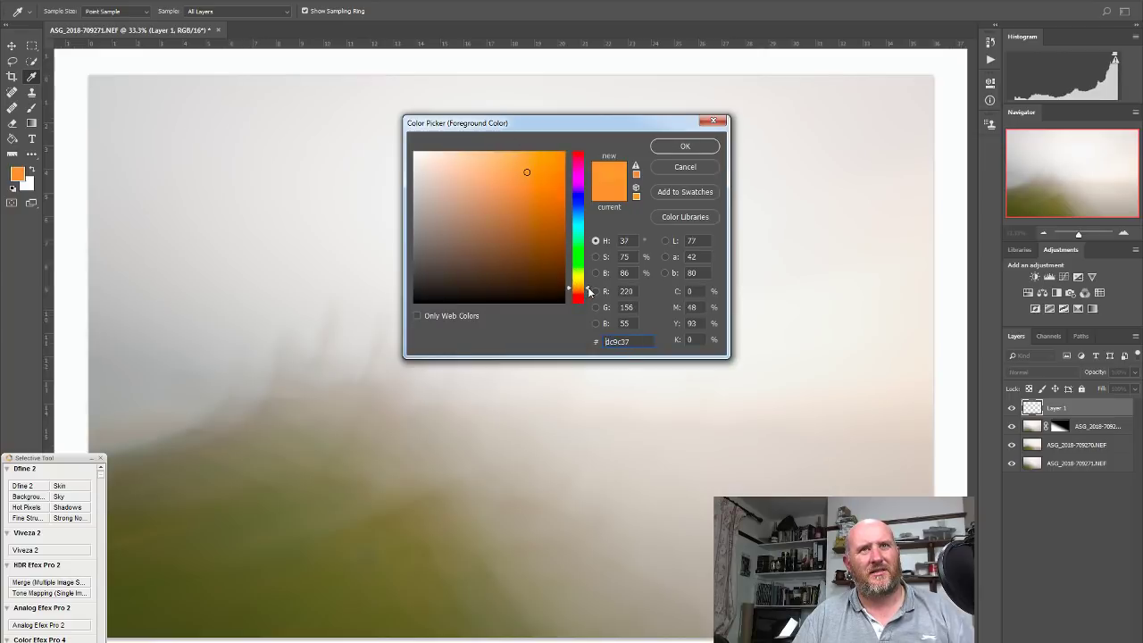
{"action": "left_click_drag", "start_coordinate": [588, 290], "coordinate": [588, 289]}
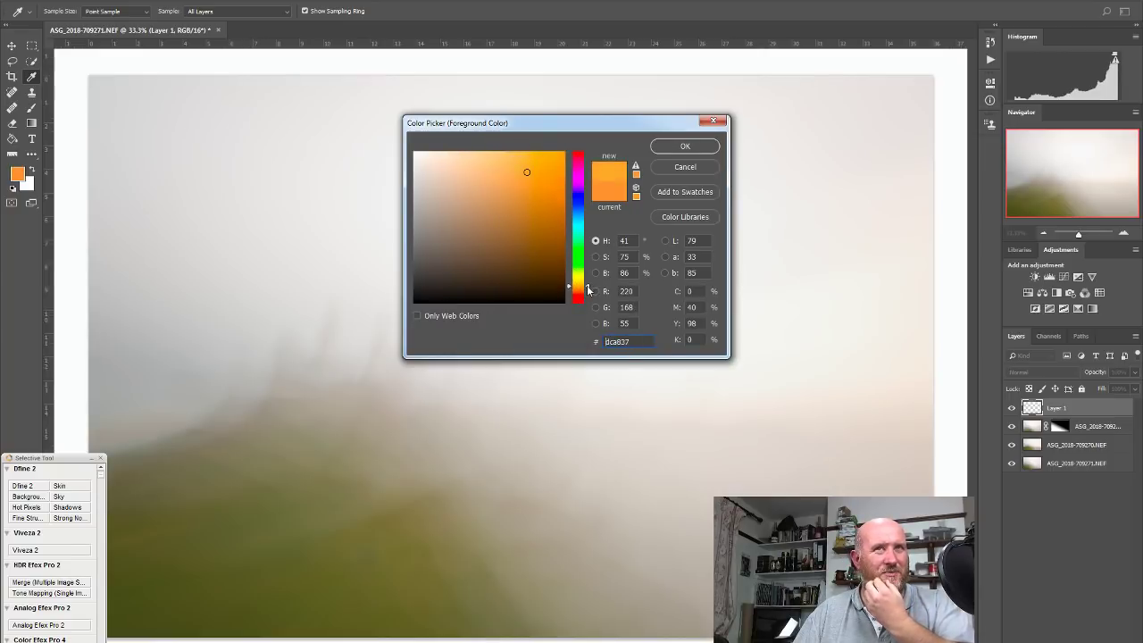
{"action": "mouse_move", "coordinate": [533, 197]}
{"action": "left_mouse_down"}
{"action": "mouse_move", "coordinate": [512, 185]}
{"action": "mouse_move", "coordinate": [518, 173]}
{"action": "left_mouse_up"}
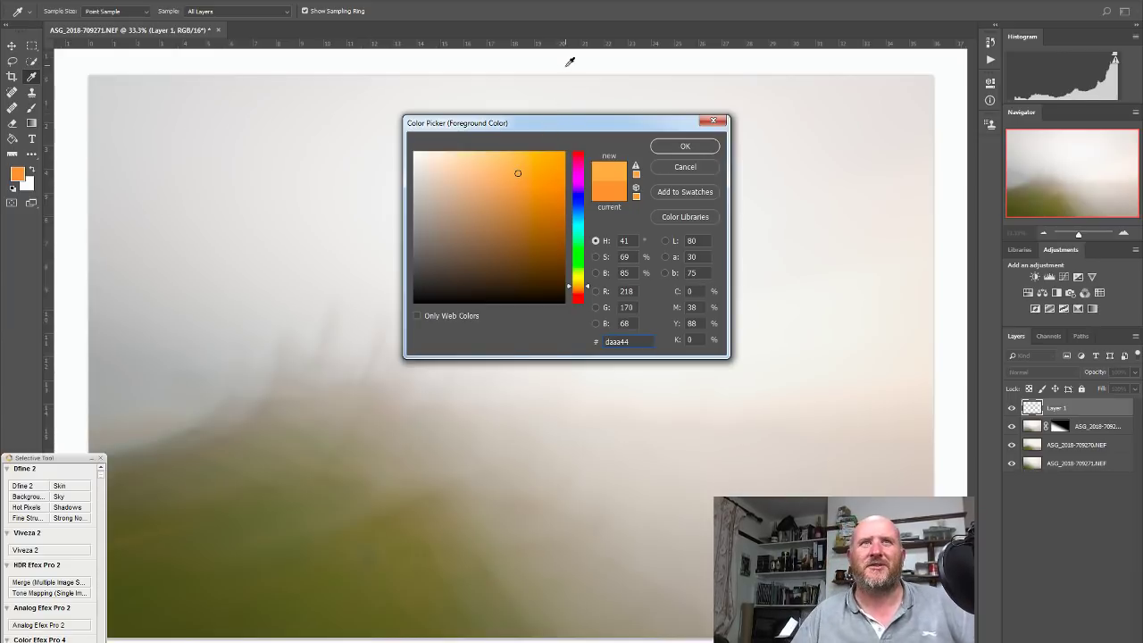
{"action": "left_click", "coordinate": [685, 146]}
Fill the new empty layer with the orange foreground colour using the Paint Bucket
{"action": "key", "text": "g"}
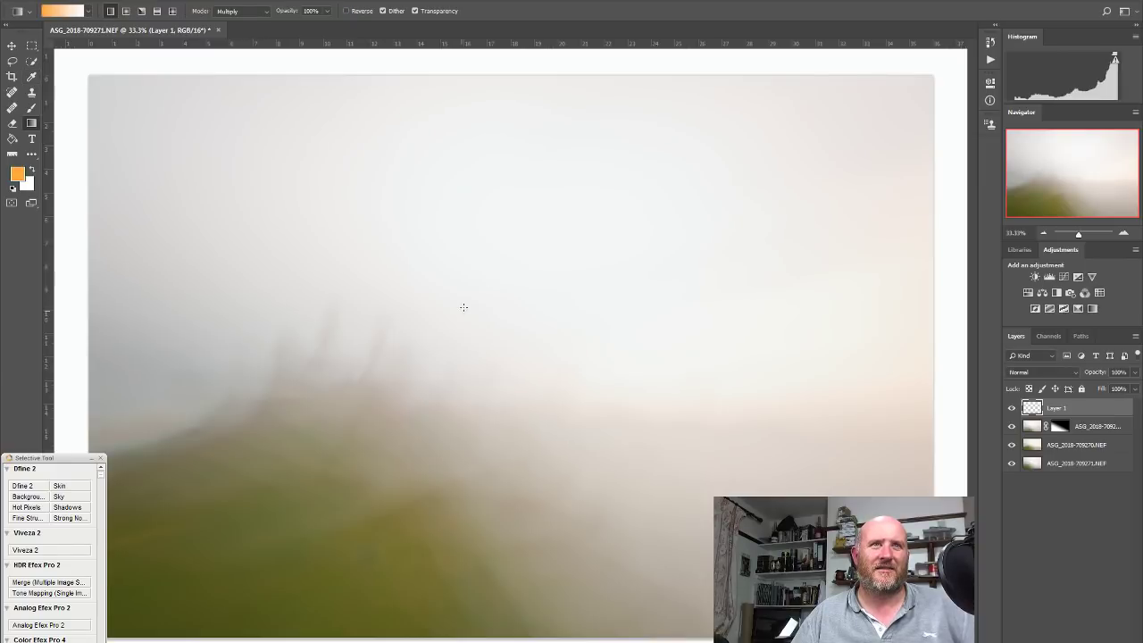
{"action": "left_click", "coordinate": [12, 138]}
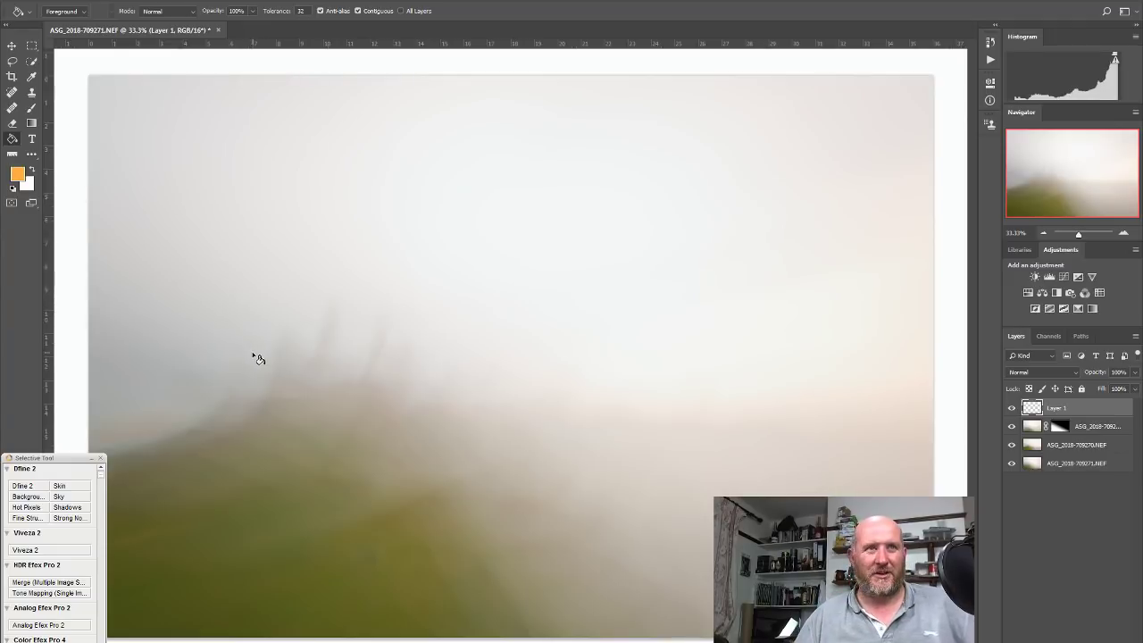
{"action": "left_click", "coordinate": [403, 362]}
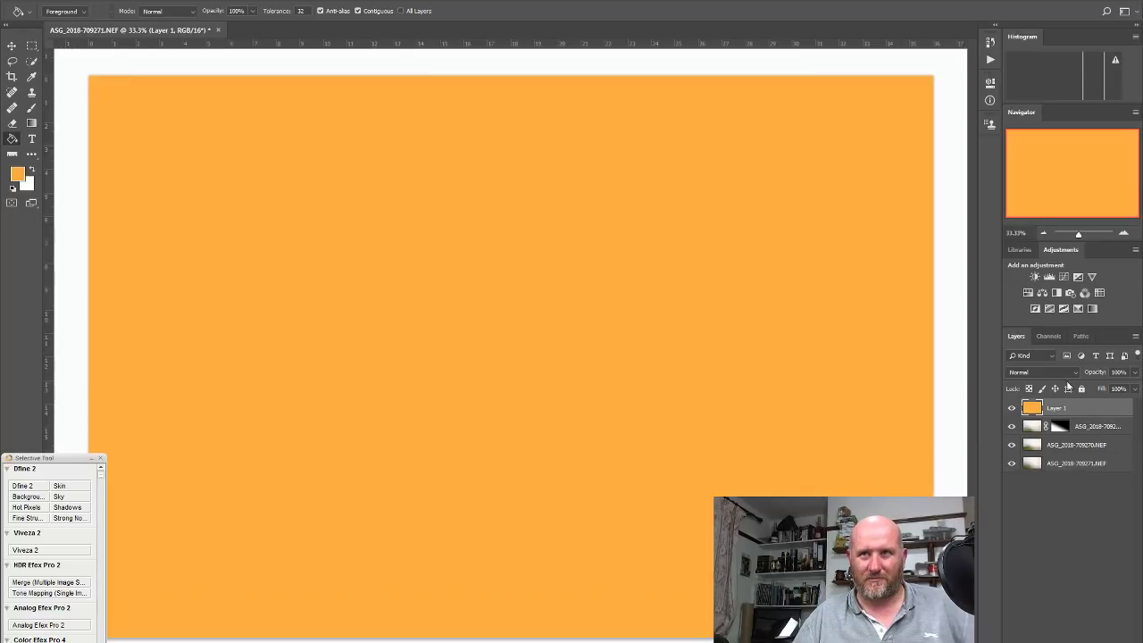
Set the orange layer's blend mode to Hue and its opacity to 29%, and leave no layer selected
{"action": "left_click", "coordinate": [1040, 372]}
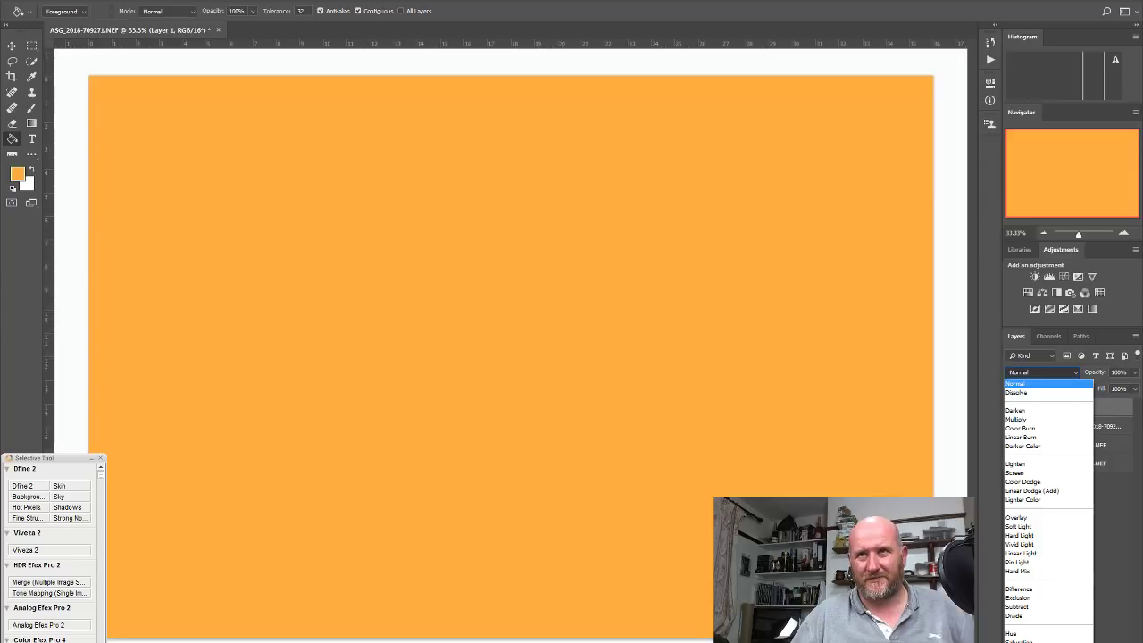
{"action": "left_click", "coordinate": [1049, 634]}
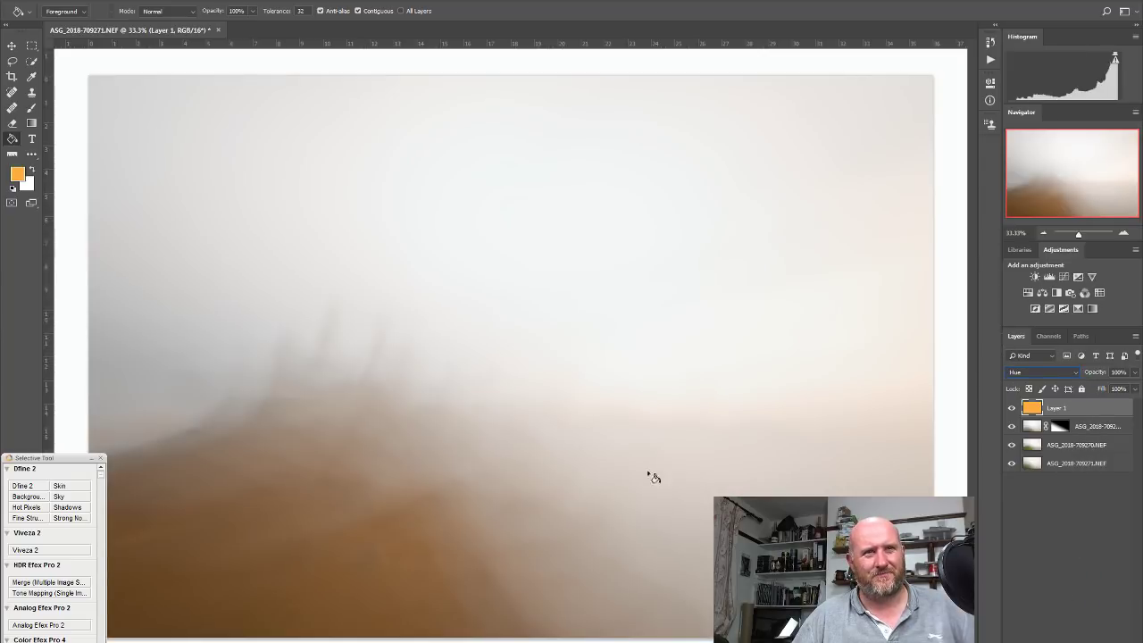
{"action": "left_click", "coordinate": [1135, 371]}
{"action": "left_click_drag", "start_coordinate": [1134, 386], "coordinate": [1095, 389]}
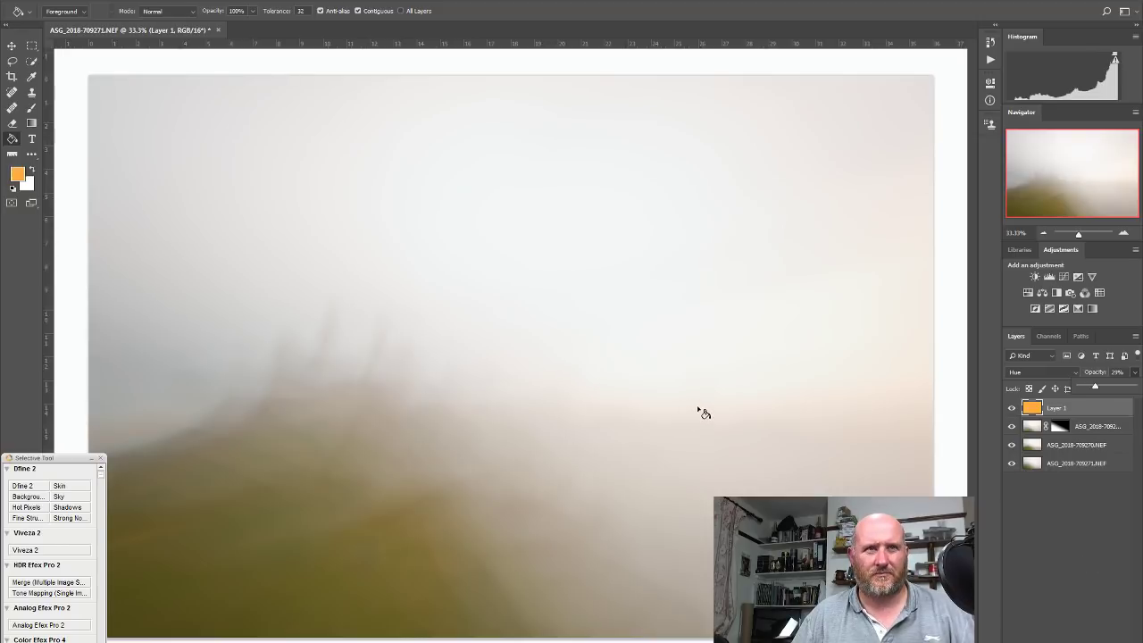
{"action": "left_click", "coordinate": [1108, 533]}
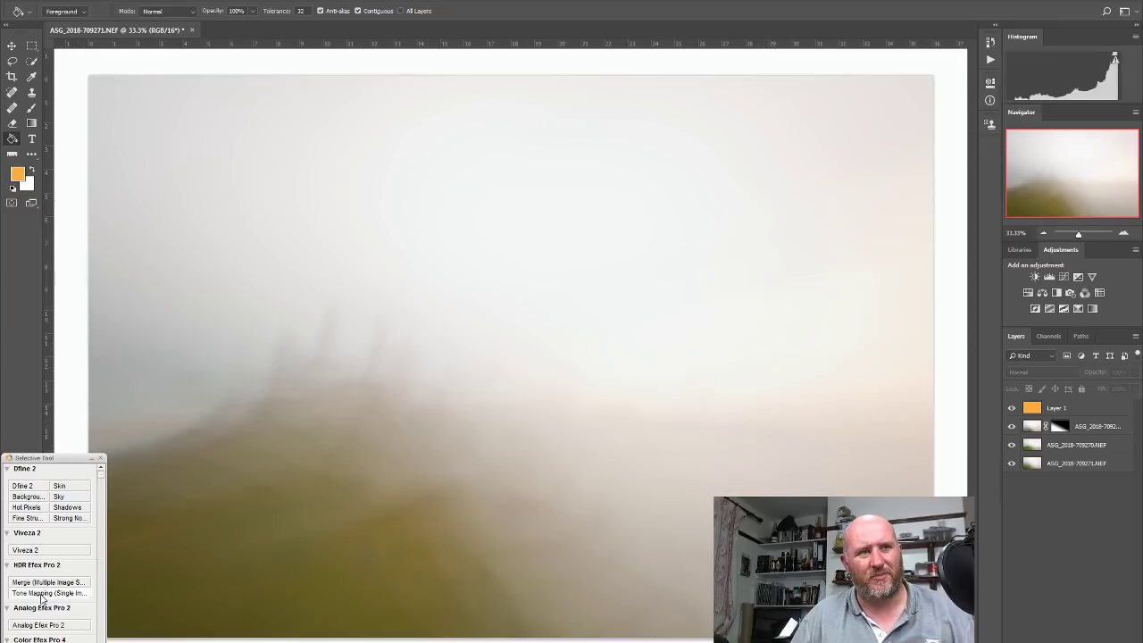
Launch Analog Efex Pro 2, postpone the update, and shift the split-preview divider close to the image's left edge
{"action": "left_click", "coordinate": [44, 628]}
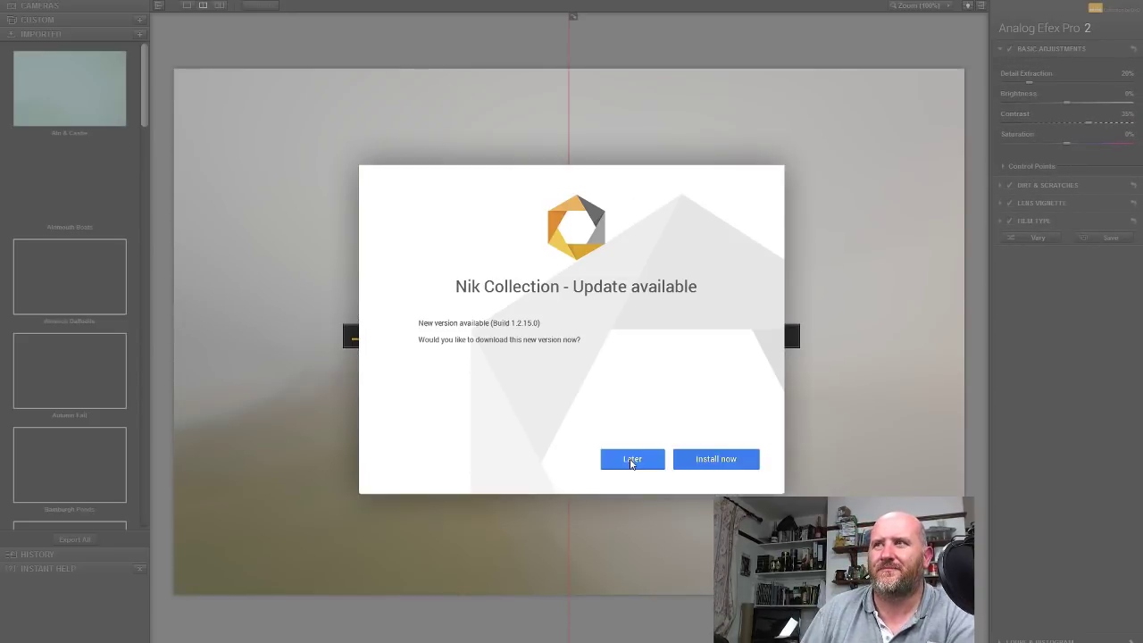
{"action": "left_click", "coordinate": [632, 460]}
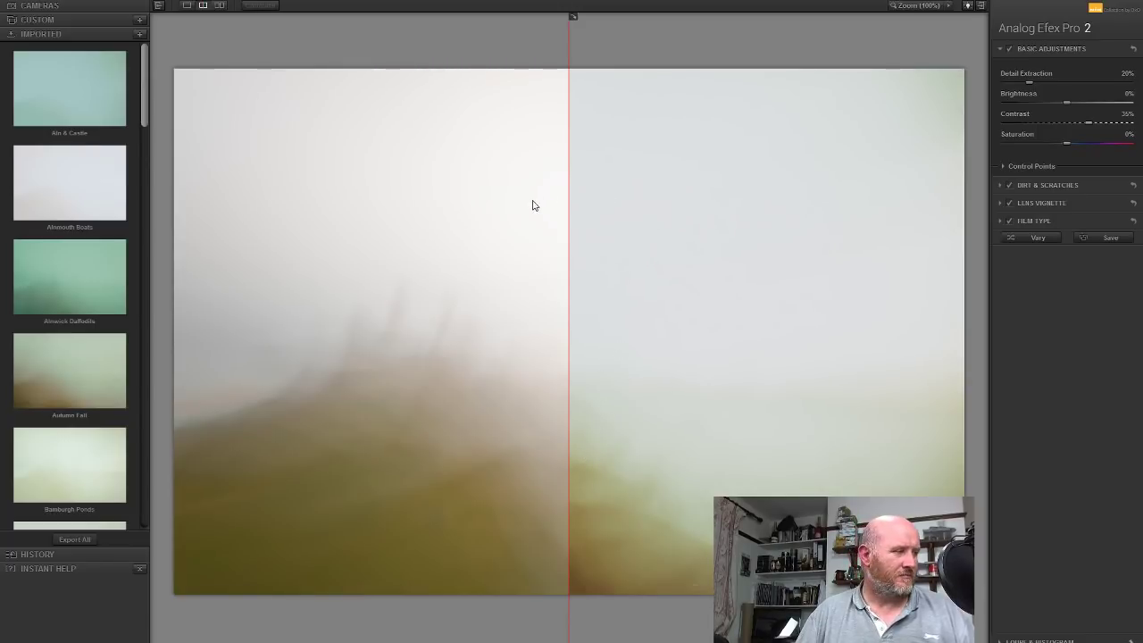
{"action": "mouse_move", "coordinate": [146, 75]}
{"action": "left_mouse_down"}
{"action": "mouse_move", "coordinate": [142, 433]}
{"action": "mouse_move", "coordinate": [130, 495]}
{"action": "mouse_move", "coordinate": [123, 56]}
{"action": "left_mouse_up"}
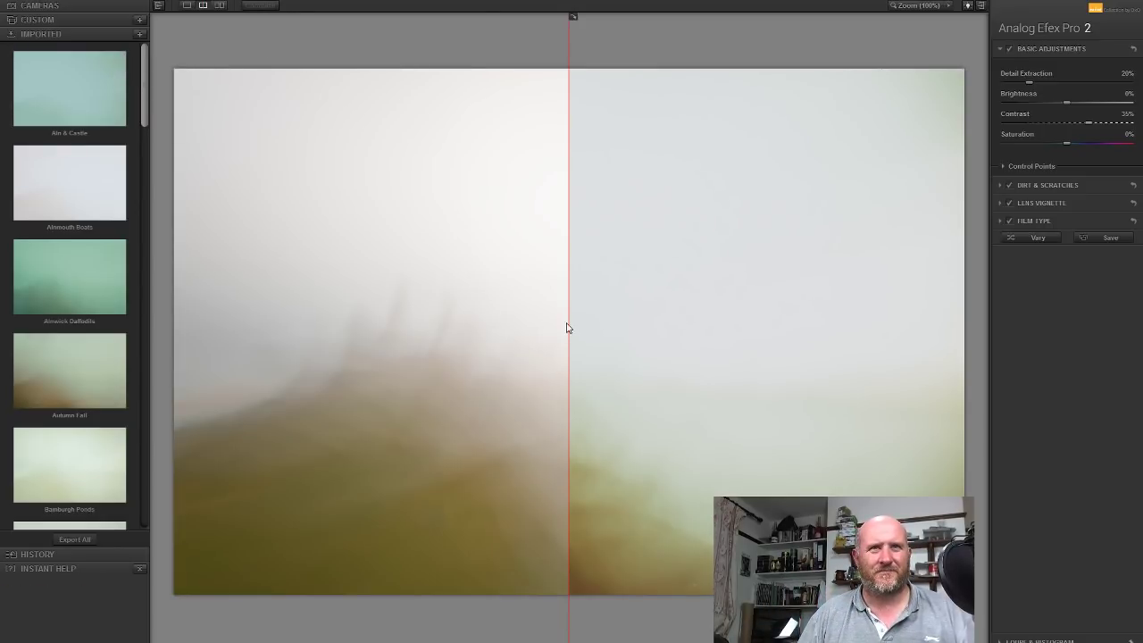
{"action": "left_click_drag", "start_coordinate": [568, 328], "coordinate": [202, 350]}
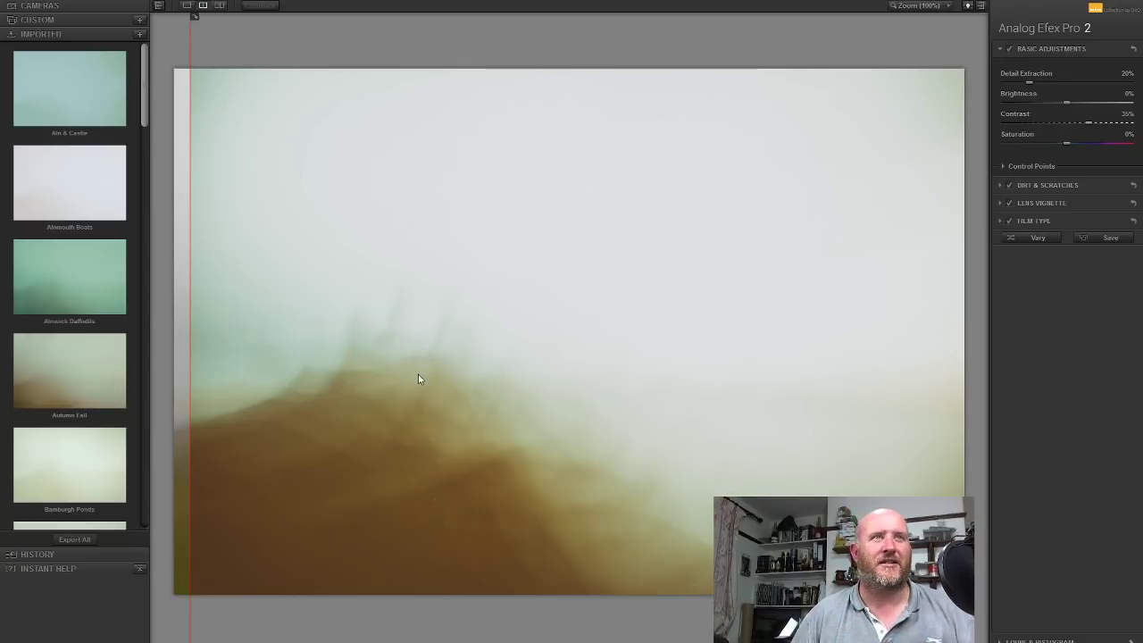
Browse the available camera types and switch from Classic Camera to the Camera Kit for building a camera
{"action": "left_click", "coordinate": [86, 4]}
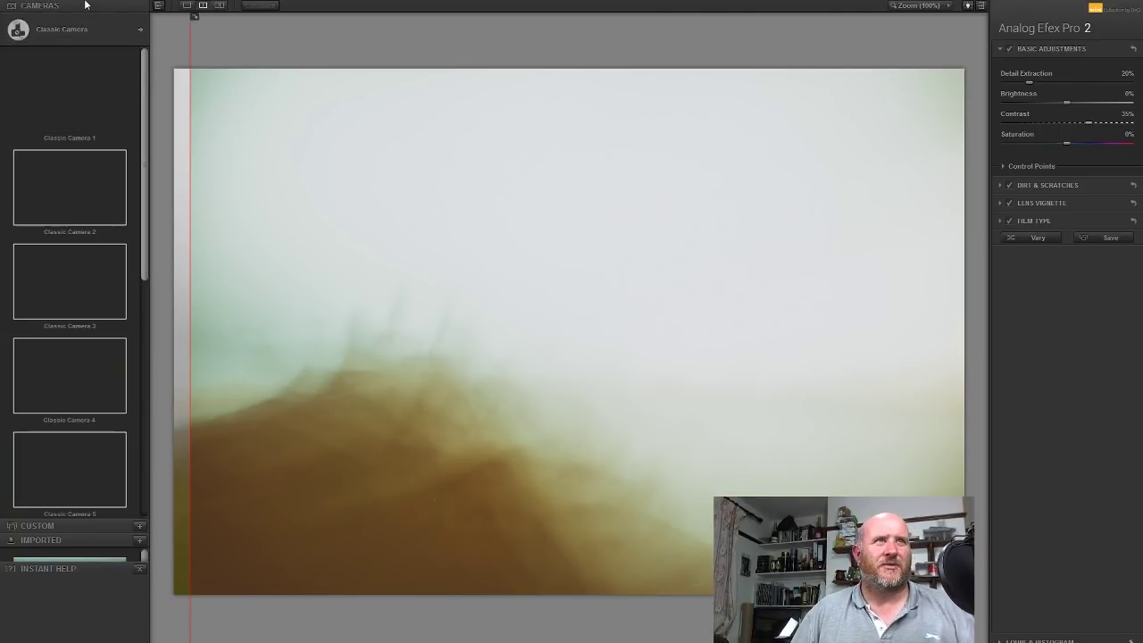
{"action": "left_click", "coordinate": [141, 28]}
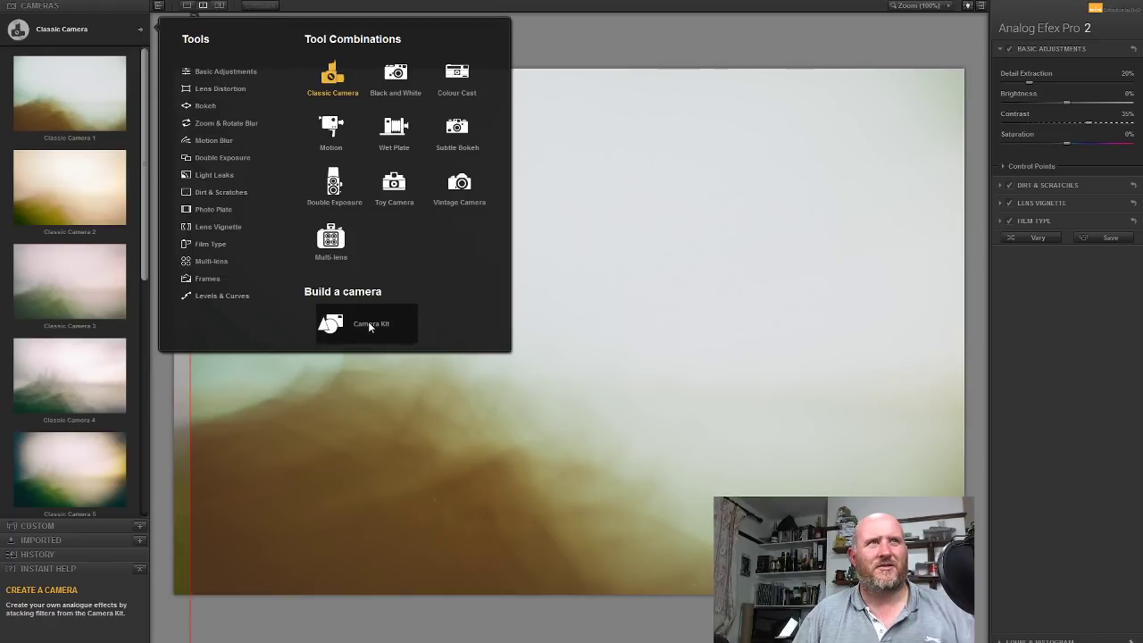
{"action": "left_click", "coordinate": [96, 38]}
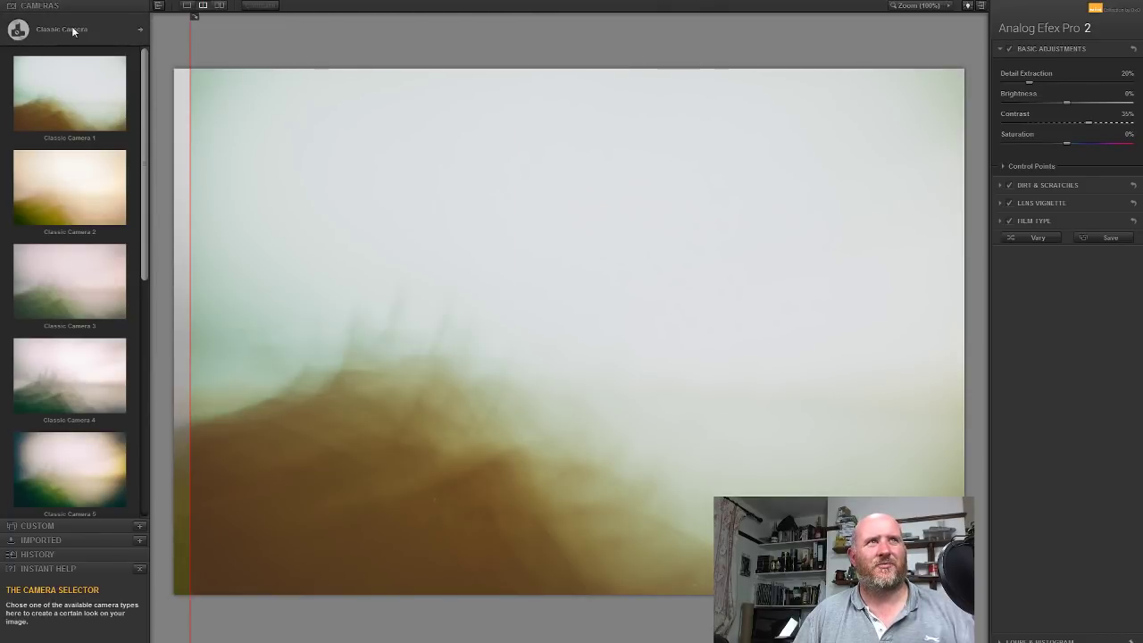
{"action": "left_click", "coordinate": [141, 29]}
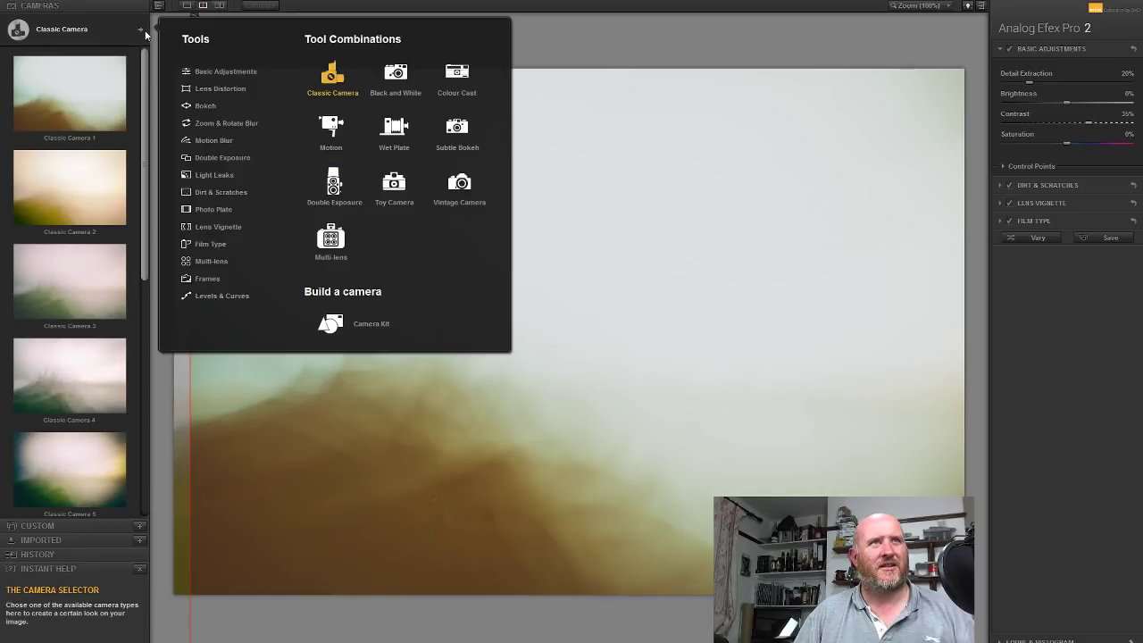
{"action": "left_click", "coordinate": [365, 327]}
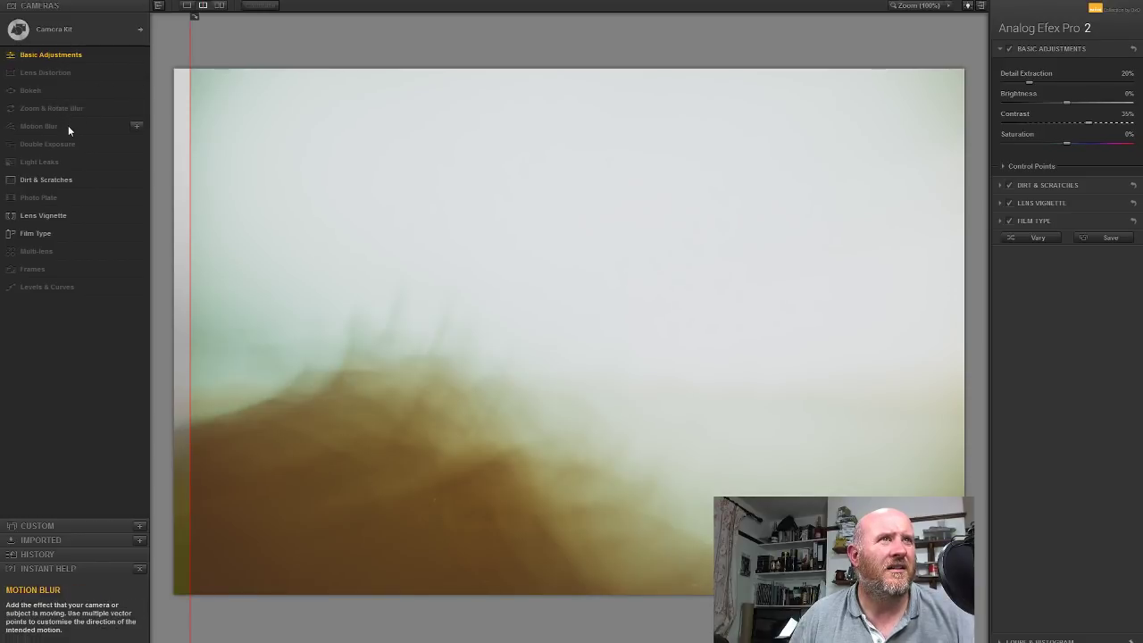
Add Double Exposure and Levels & Curves to the Camera Kit and remove Dirt & Scratches
{"action": "left_click", "coordinate": [137, 143]}
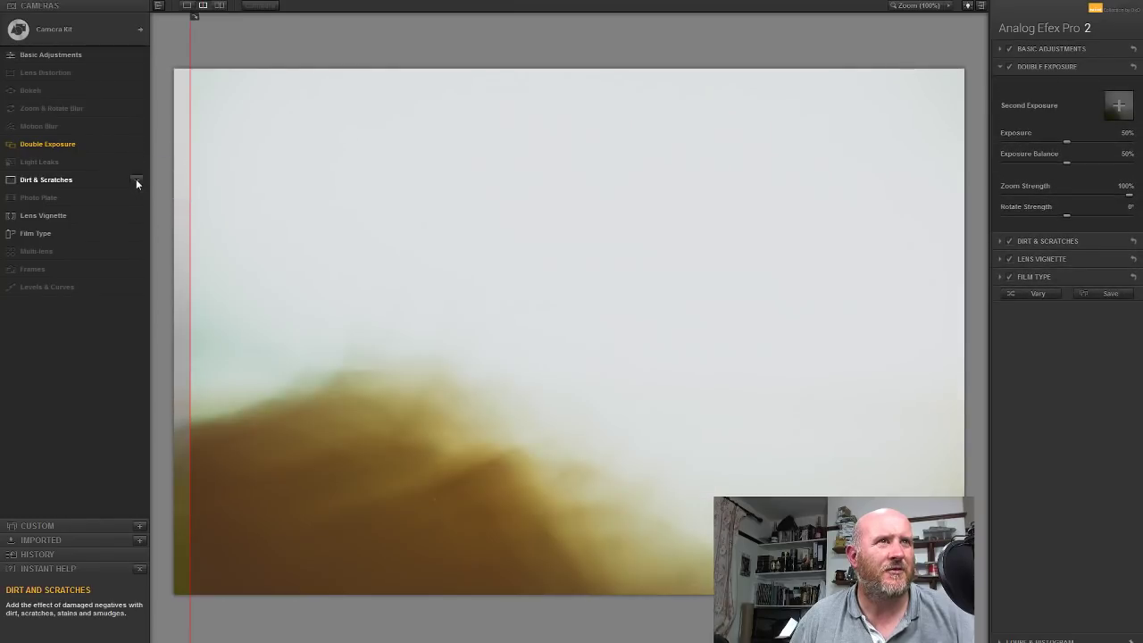
{"action": "left_click", "coordinate": [136, 178]}
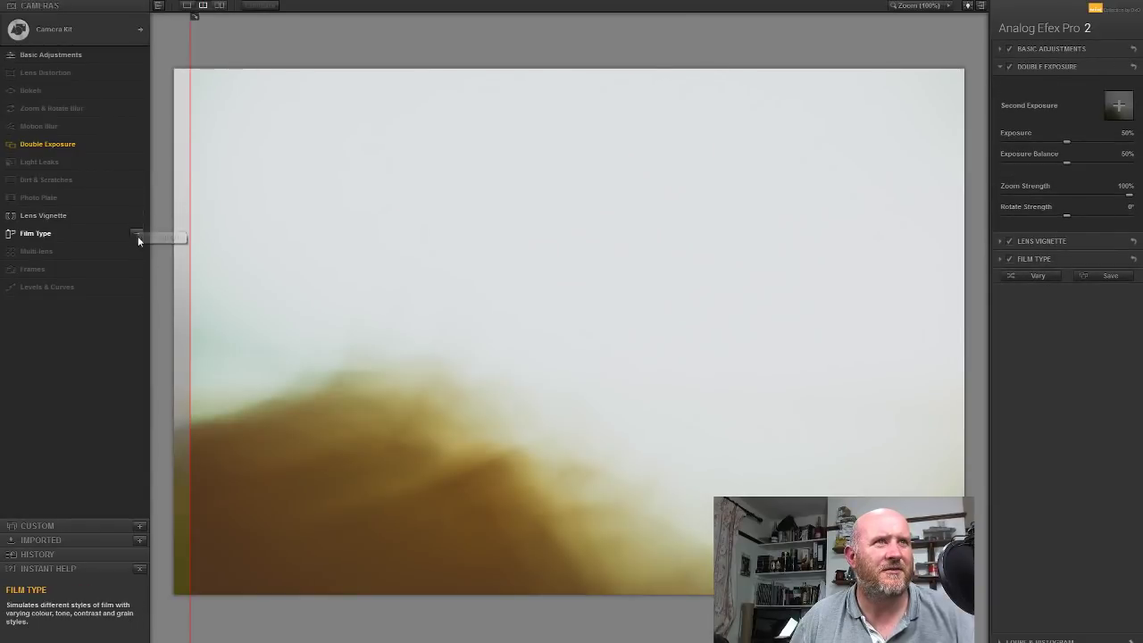
{"action": "left_click", "coordinate": [138, 287]}
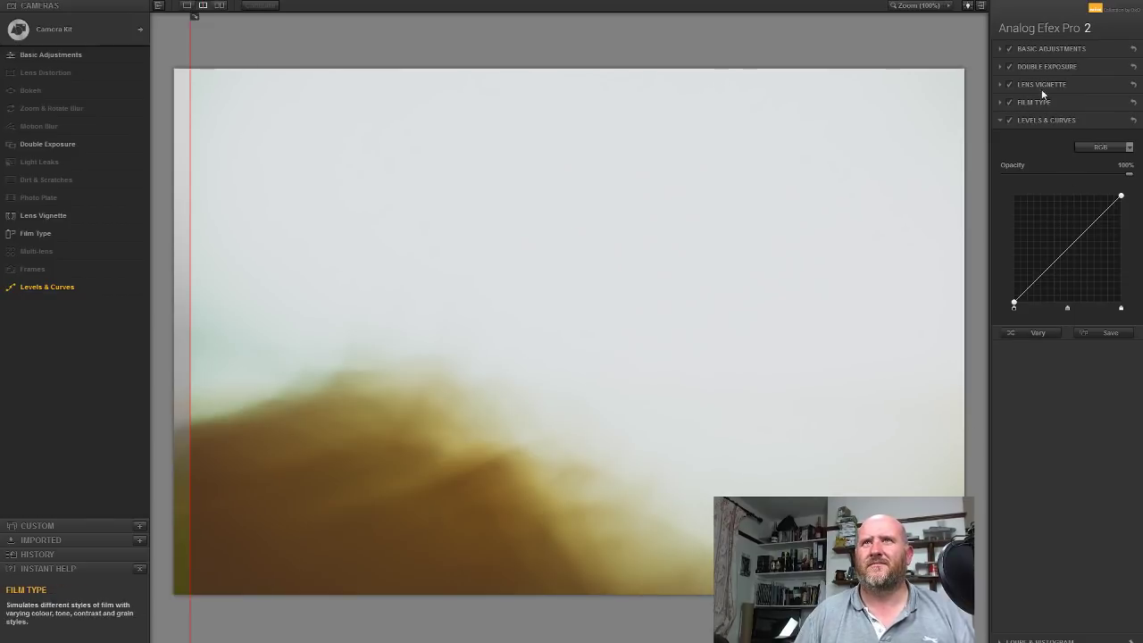
Reset the filters above Levels & Curves, including Film Type, and move the preview divider fully to the image's left edge
{"action": "left_click", "coordinate": [1134, 68]}
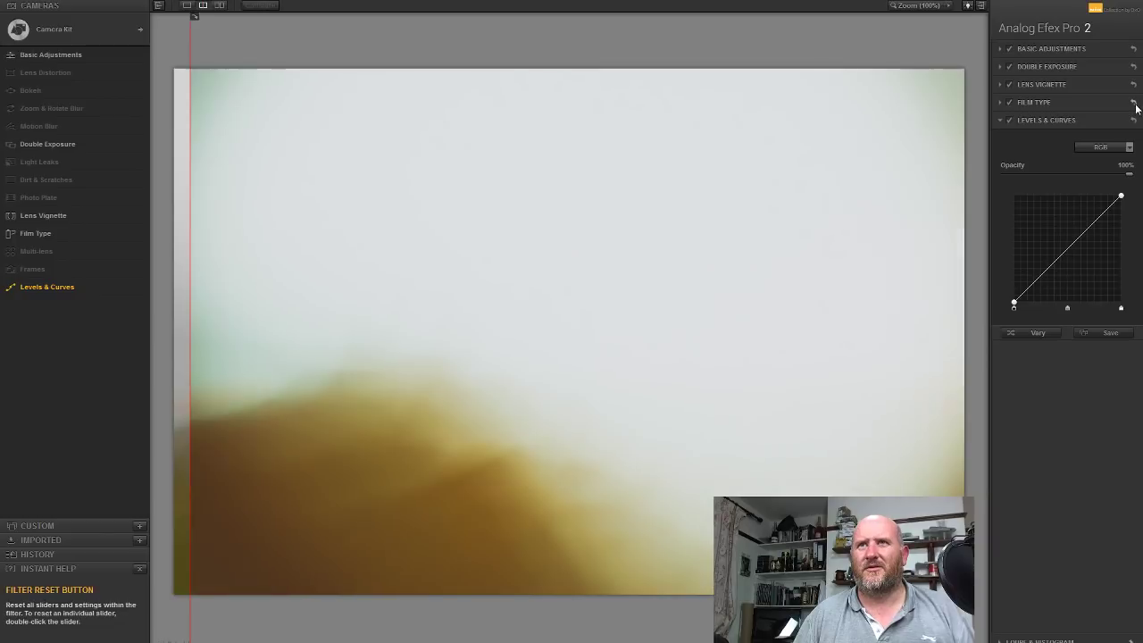
{"action": "left_click", "coordinate": [1134, 102]}
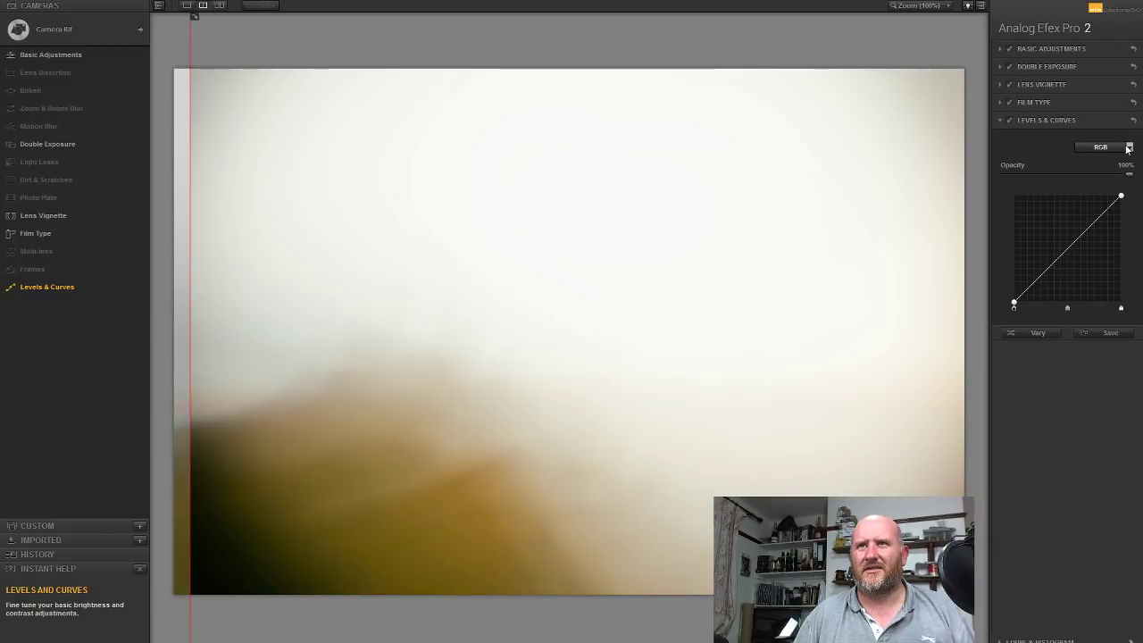
{"action": "left_click_drag", "start_coordinate": [189, 250], "coordinate": [135, 255]}
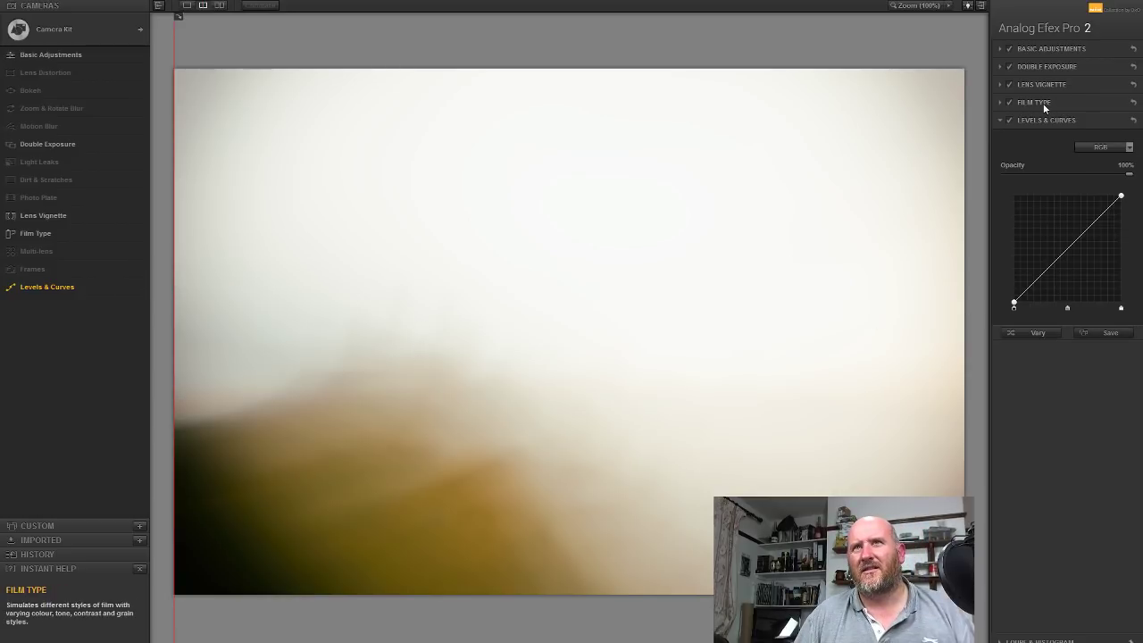
Show the Basic Adjustments settings and turn off the Double Exposure and Lens Vignette filters
{"action": "left_click", "coordinate": [1056, 49]}
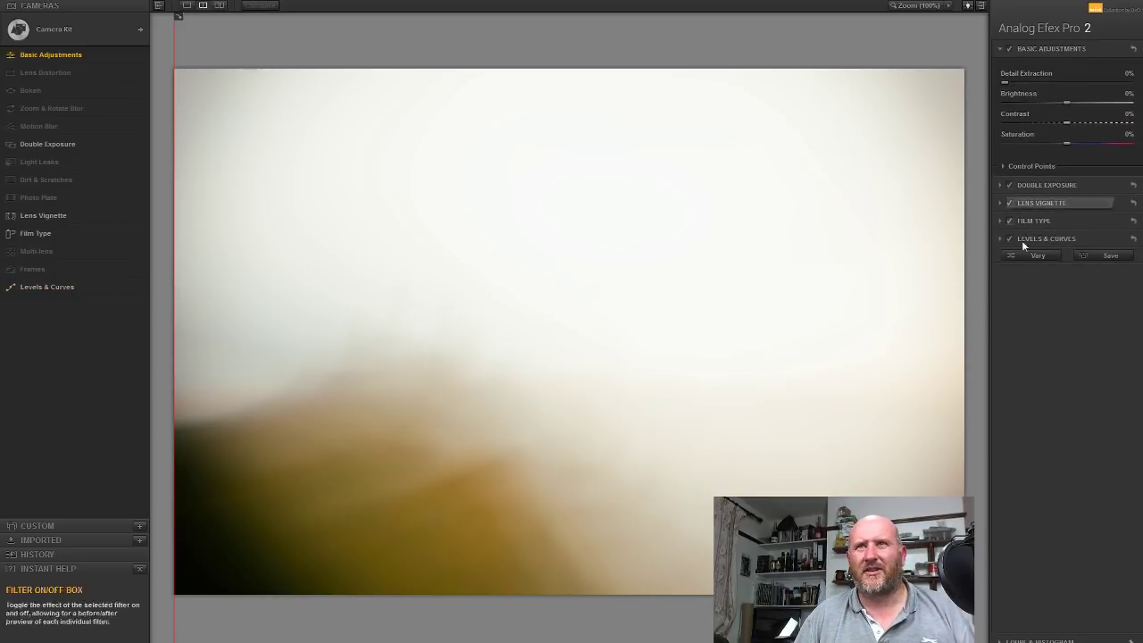
{"action": "left_click", "coordinate": [1010, 185]}
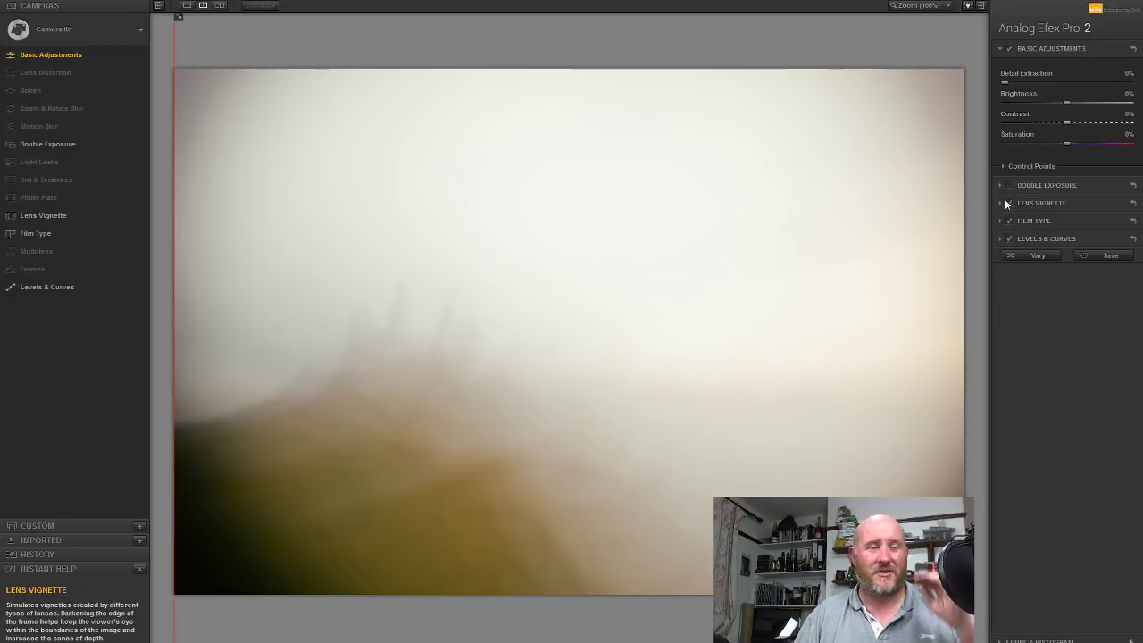
{"action": "left_click", "coordinate": [1011, 202]}
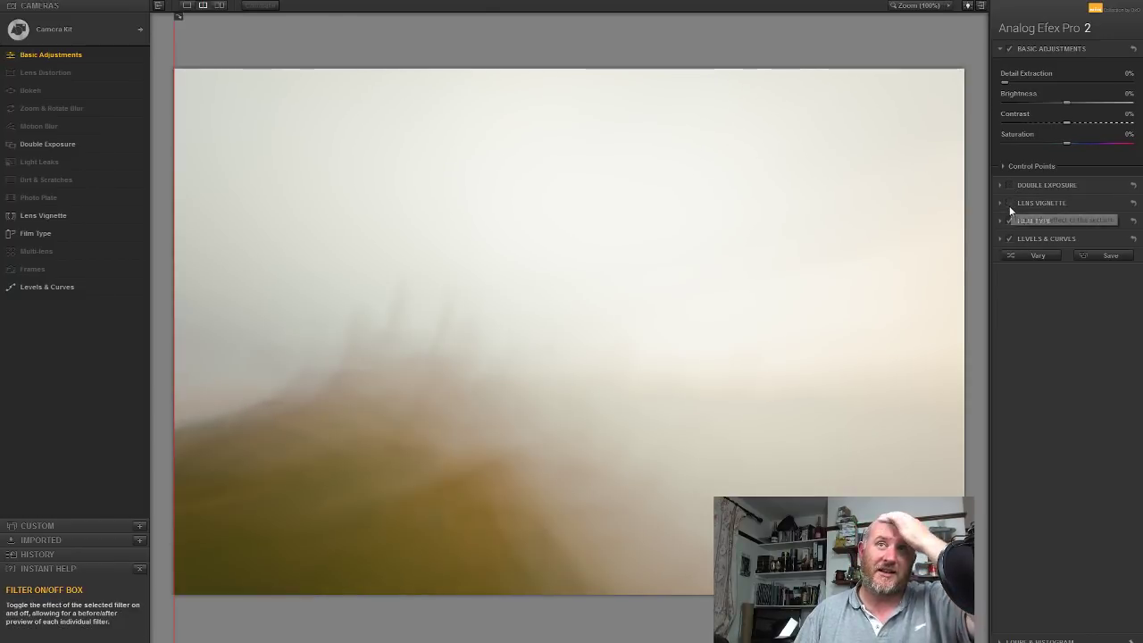
Set the Film Type strength to 83%, shift it towards Faded, and try the first Warm film in rows two and three
{"action": "left_click", "coordinate": [1042, 220]}
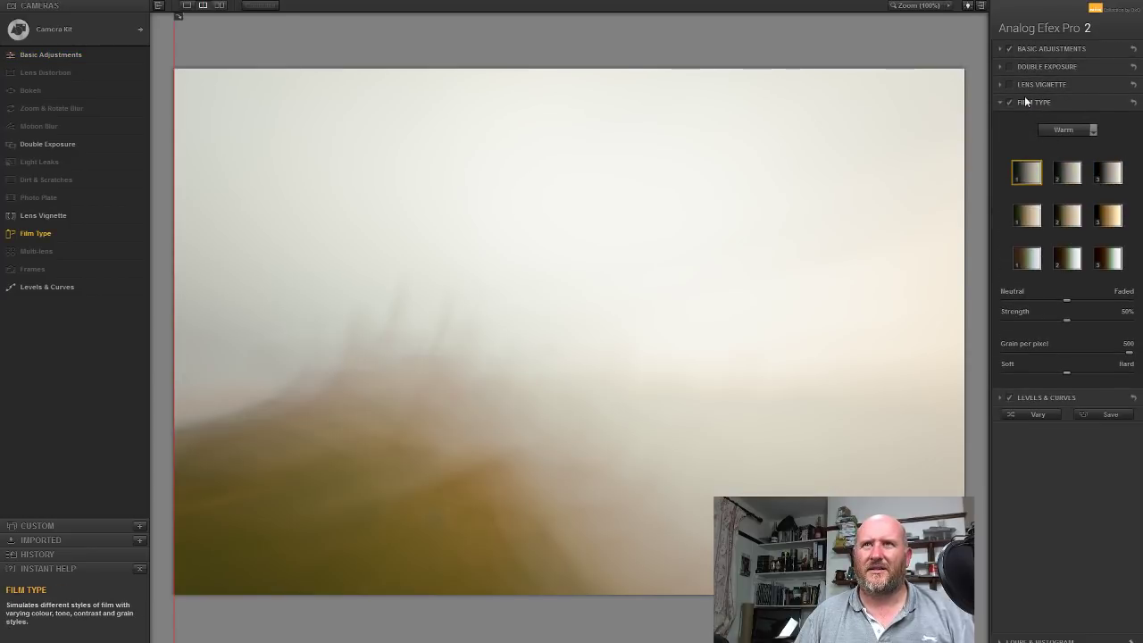
{"action": "left_click", "coordinate": [1104, 320]}
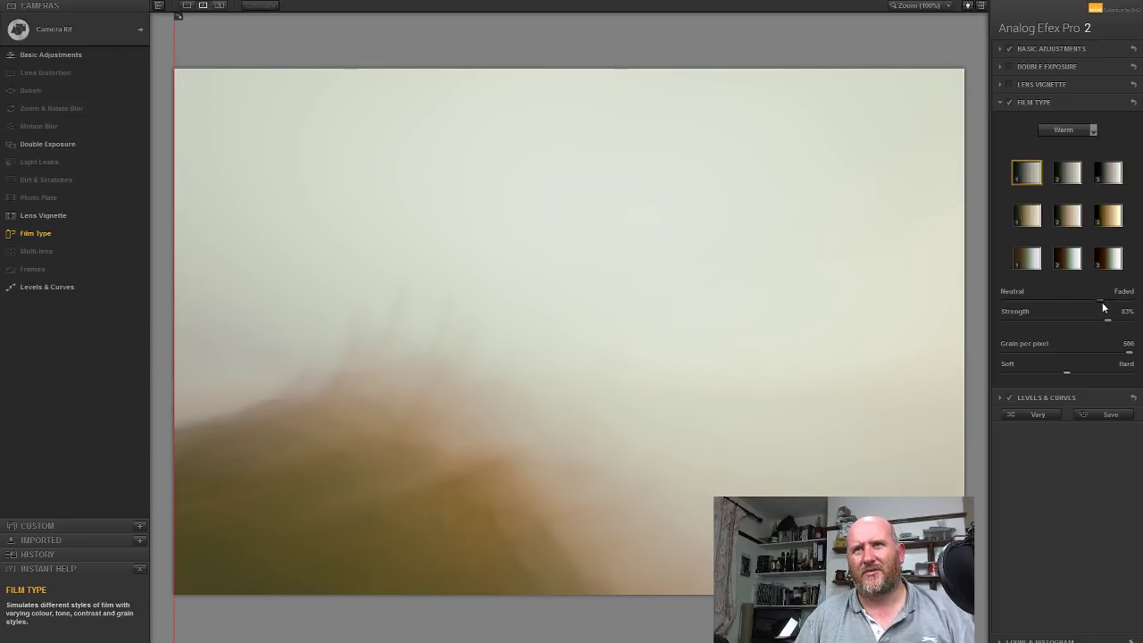
{"action": "left_click", "coordinate": [1028, 219]}
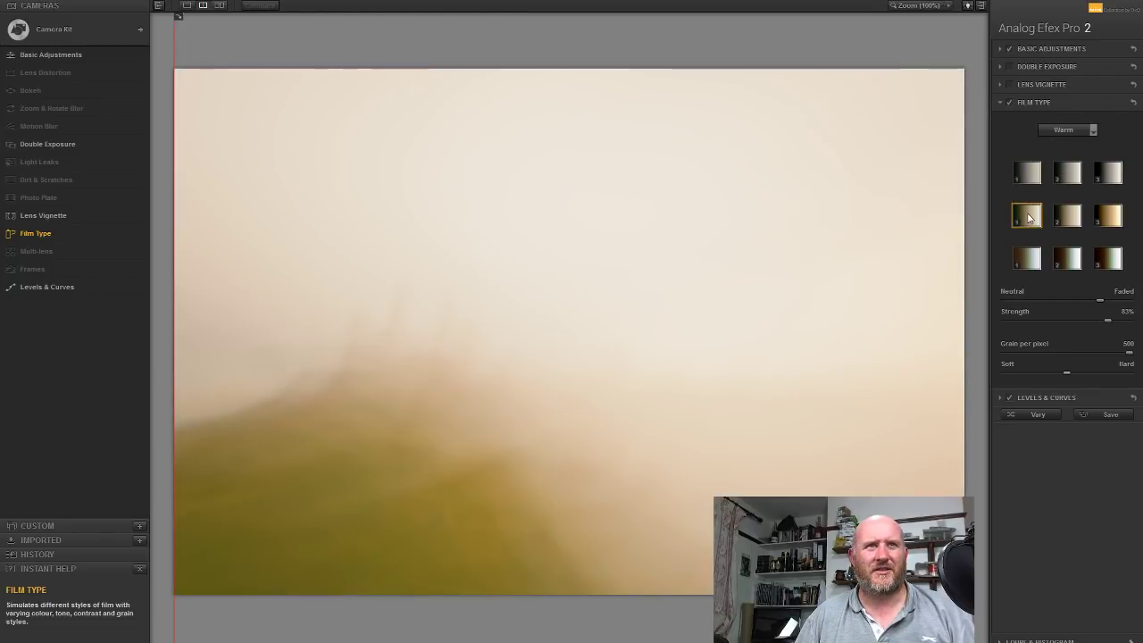
{"action": "left_click", "coordinate": [1030, 262]}
Switch the Film Type category to Cool and choose the first film in the second row
{"action": "left_click", "coordinate": [1063, 130]}
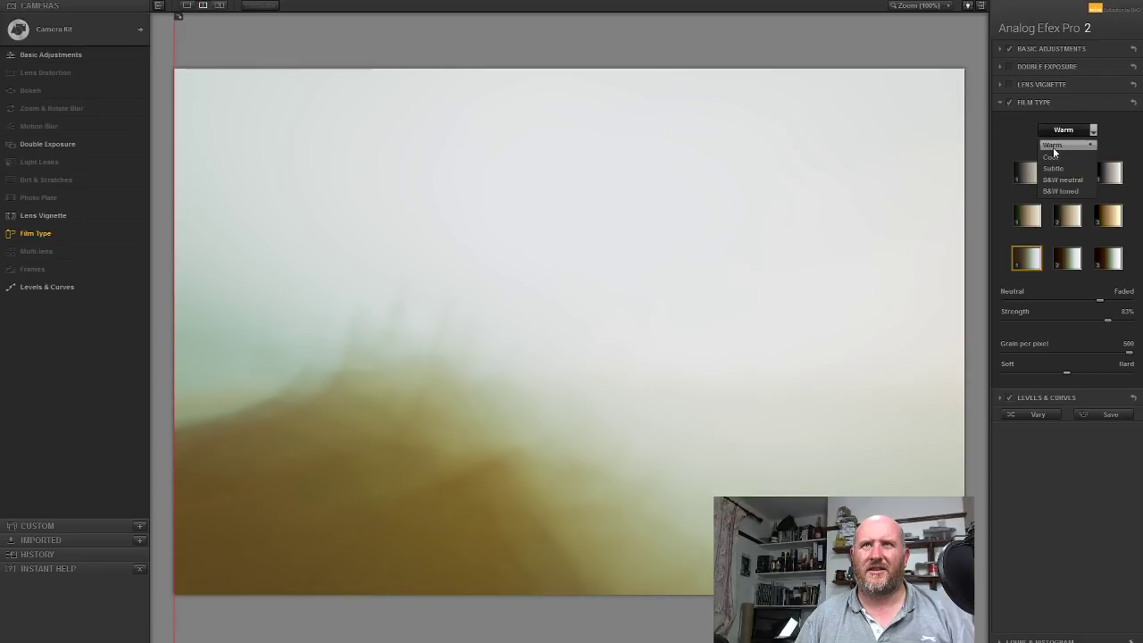
{"action": "left_click", "coordinate": [1059, 148]}
{"action": "left_click", "coordinate": [1029, 219]}
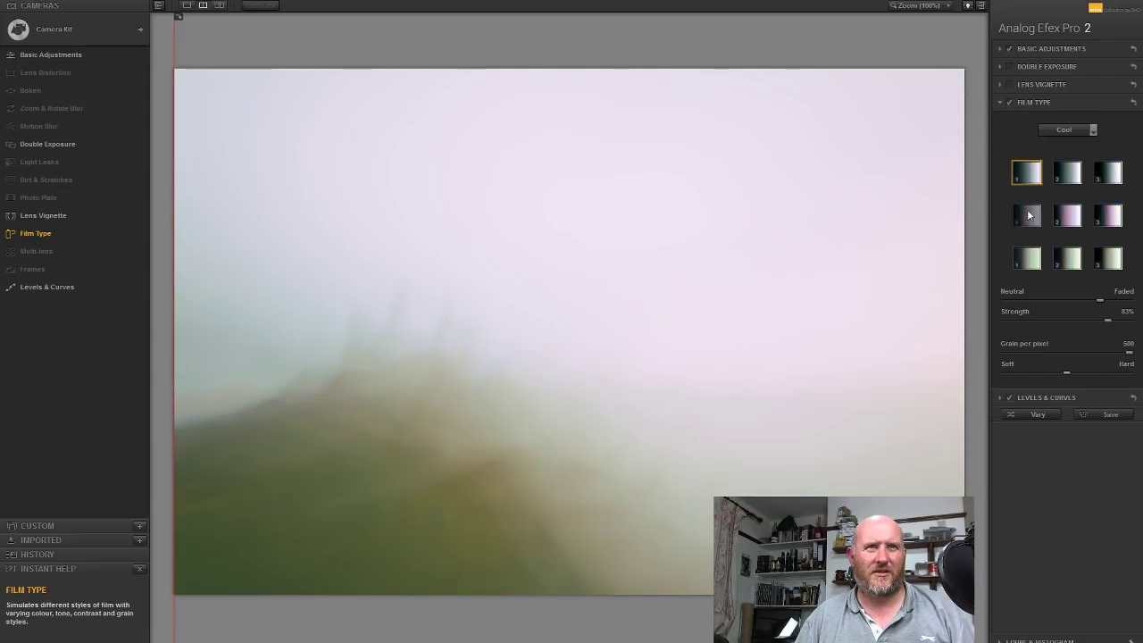
Try the first Cool film in row three, switch the Film Type category to Subtle, and choose the first film in row four
{"action": "left_click", "coordinate": [1029, 259]}
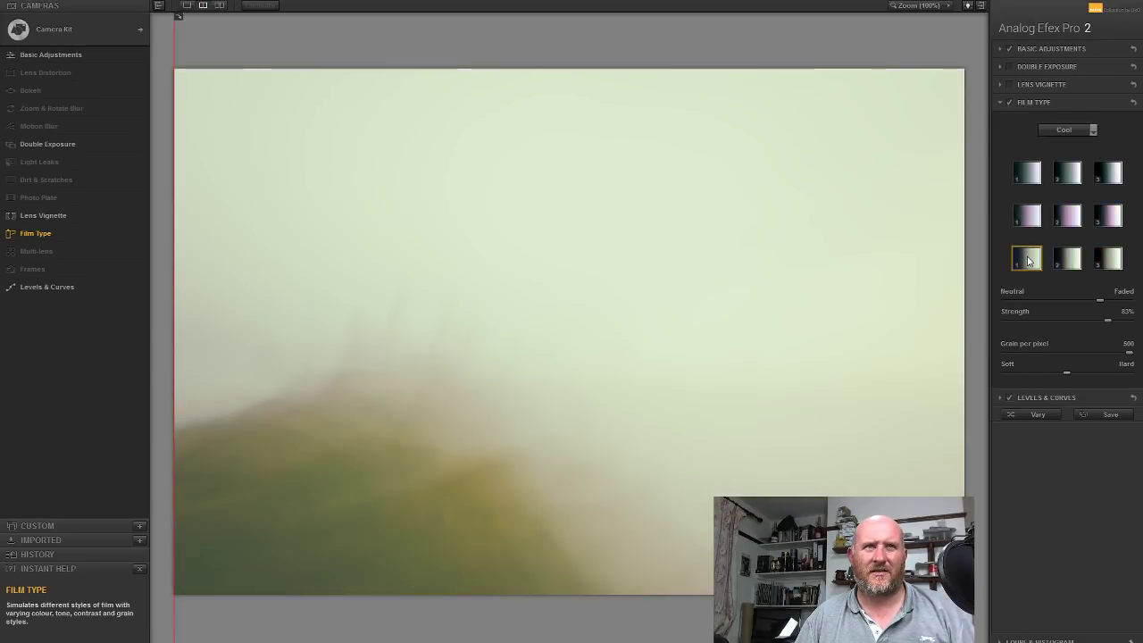
{"action": "left_click", "coordinate": [1079, 130]}
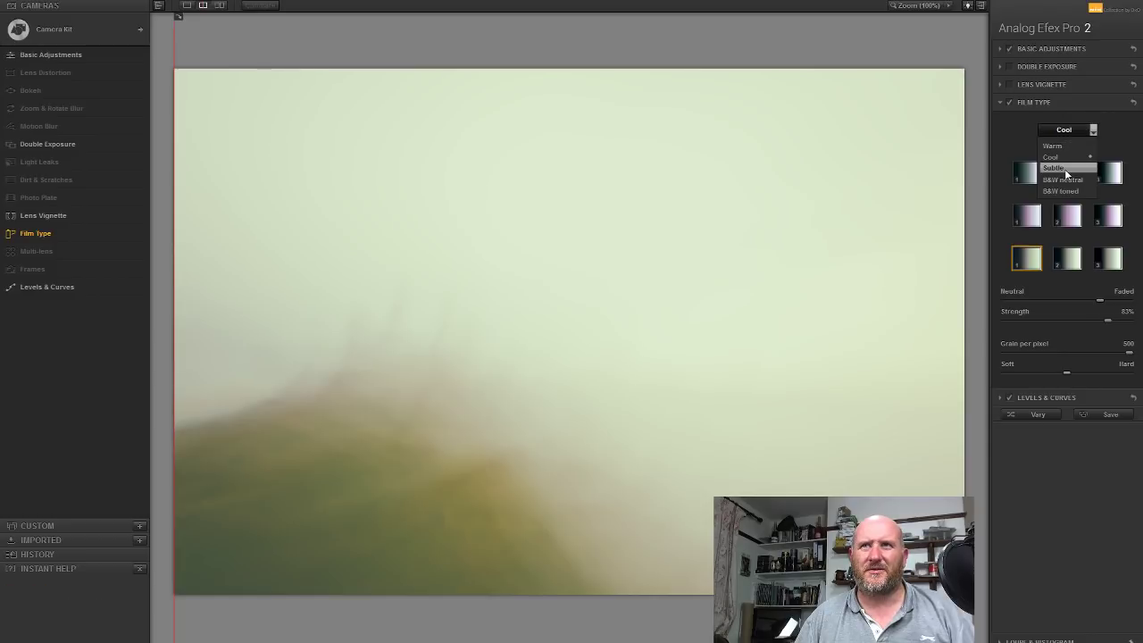
{"action": "left_click", "coordinate": [1065, 169]}
{"action": "left_click", "coordinate": [1026, 182]}
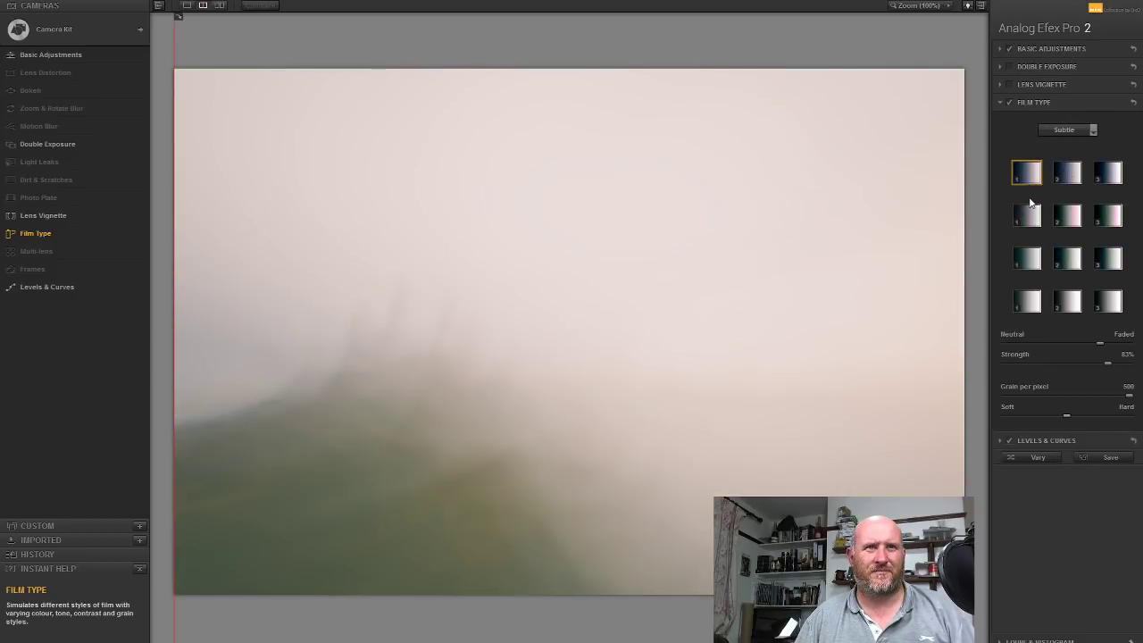
{"action": "left_click", "coordinate": [1031, 217]}
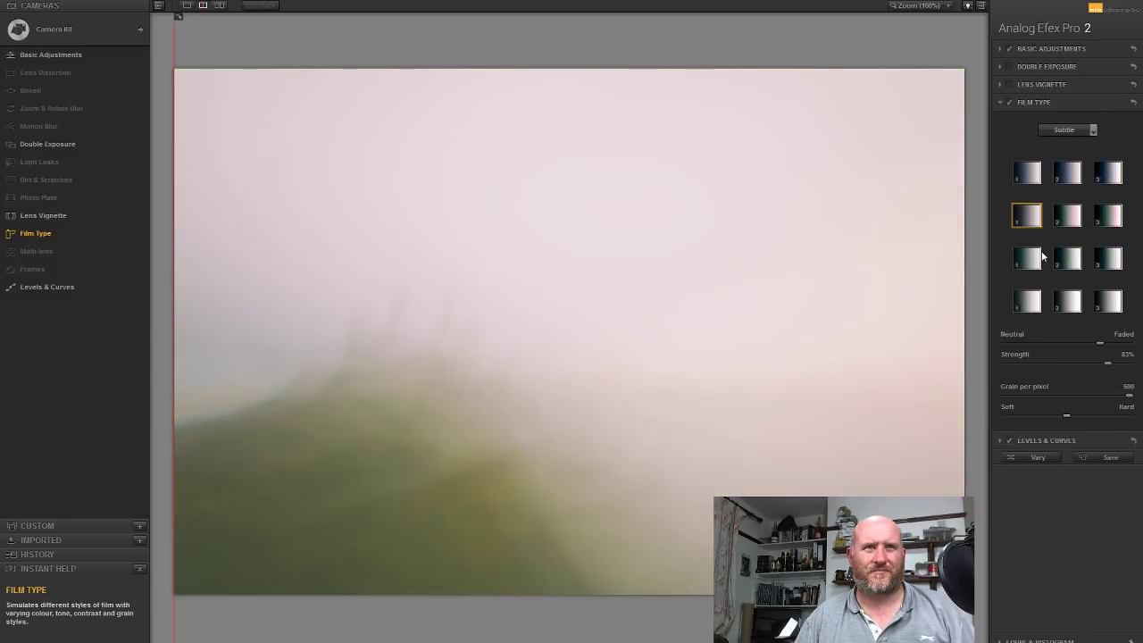
{"action": "left_click", "coordinate": [1034, 264]}
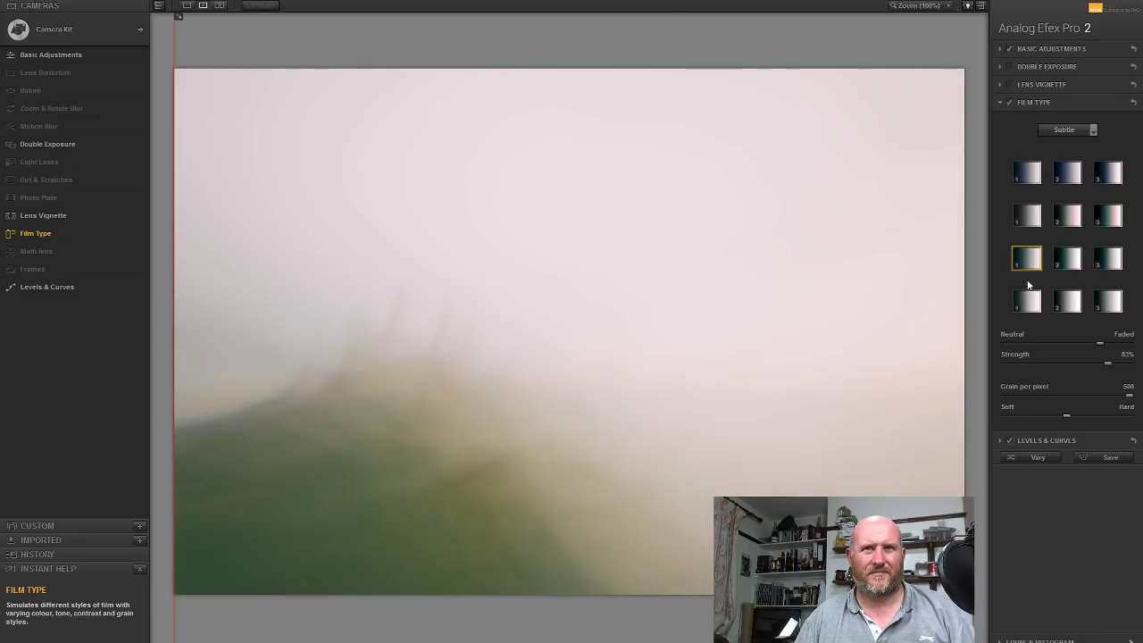
{"action": "left_click", "coordinate": [1028, 303]}
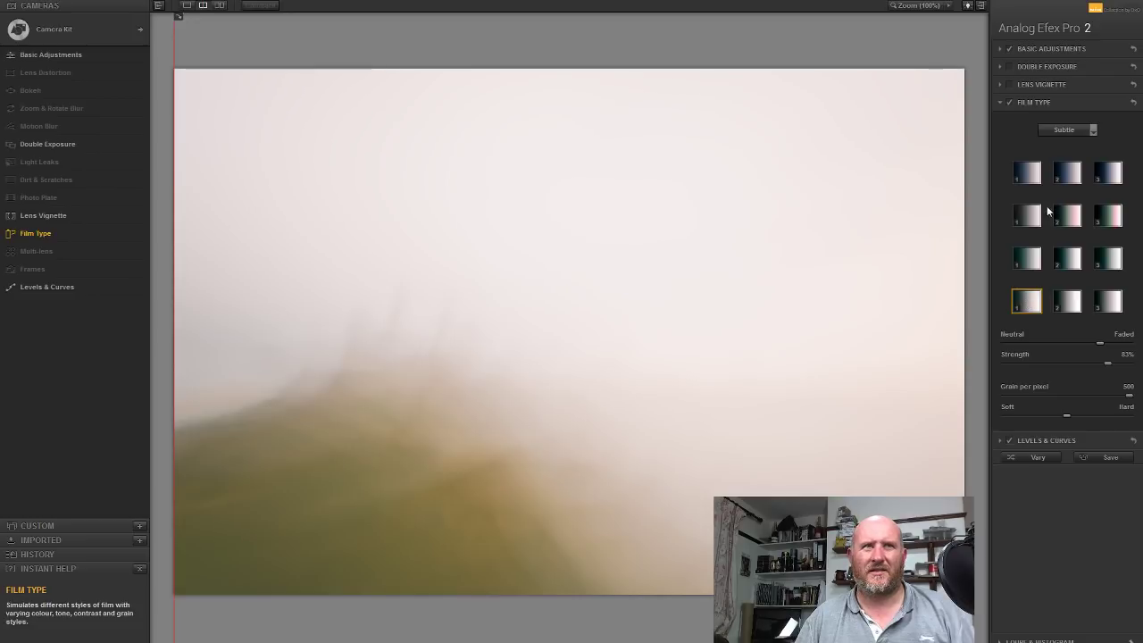
{"action": "left_click", "coordinate": [1065, 132]}
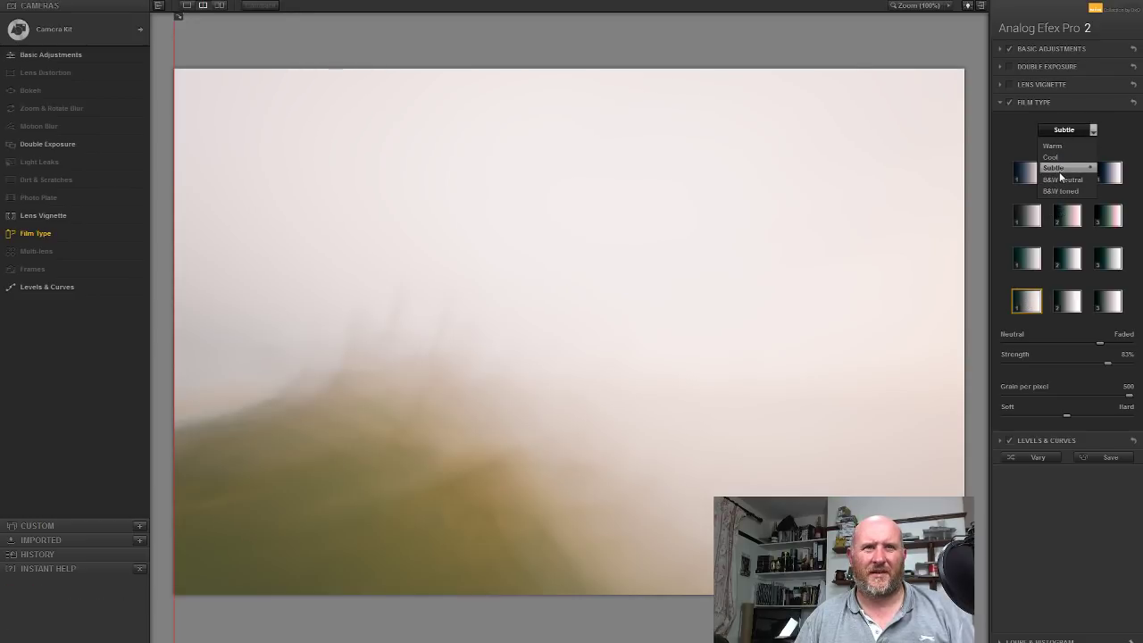
{"action": "left_click", "coordinate": [1063, 531]}
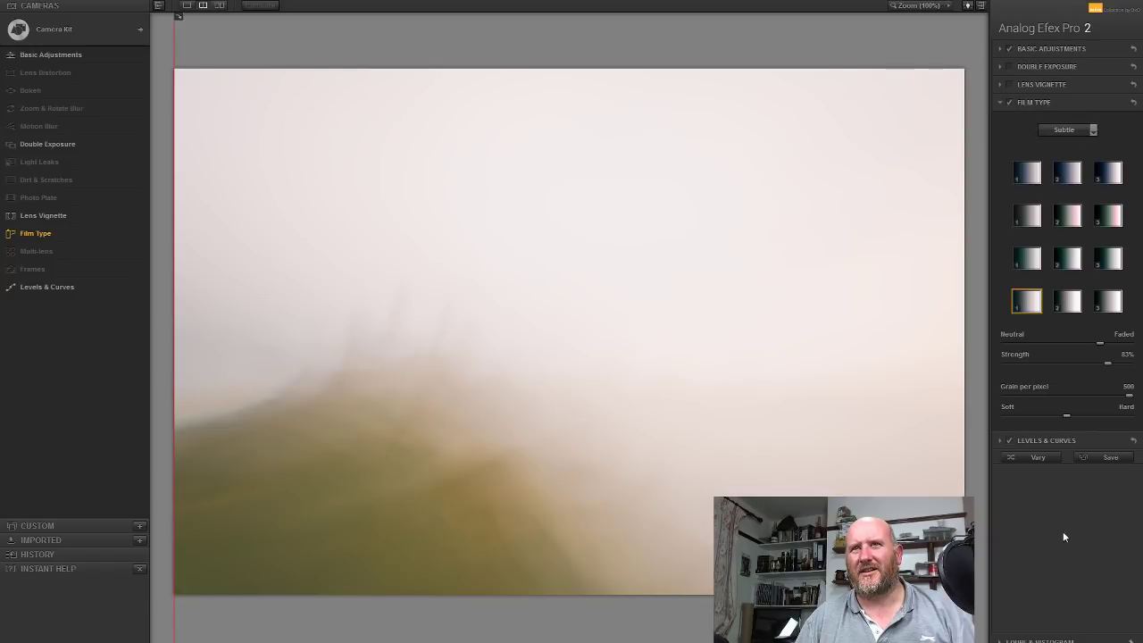
In Levels & Curves, lower the white end of the RGB curve slightly and add a control point in its shadows
{"action": "left_click", "coordinate": [1067, 441]}
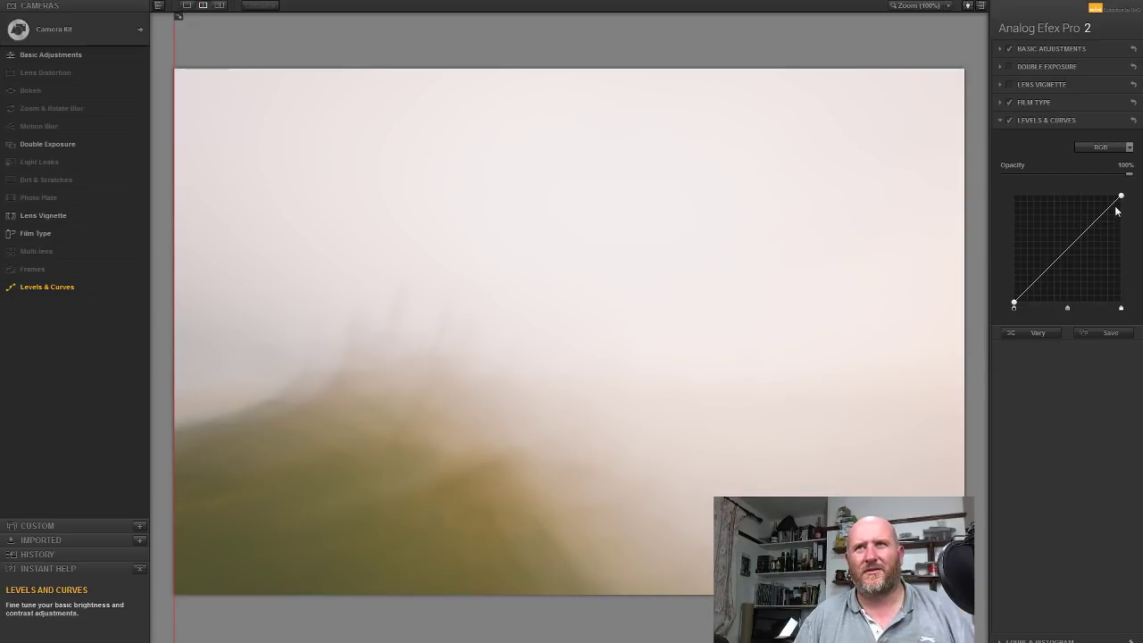
{"action": "left_click_drag", "start_coordinate": [1126, 199], "coordinate": [1124, 209]}
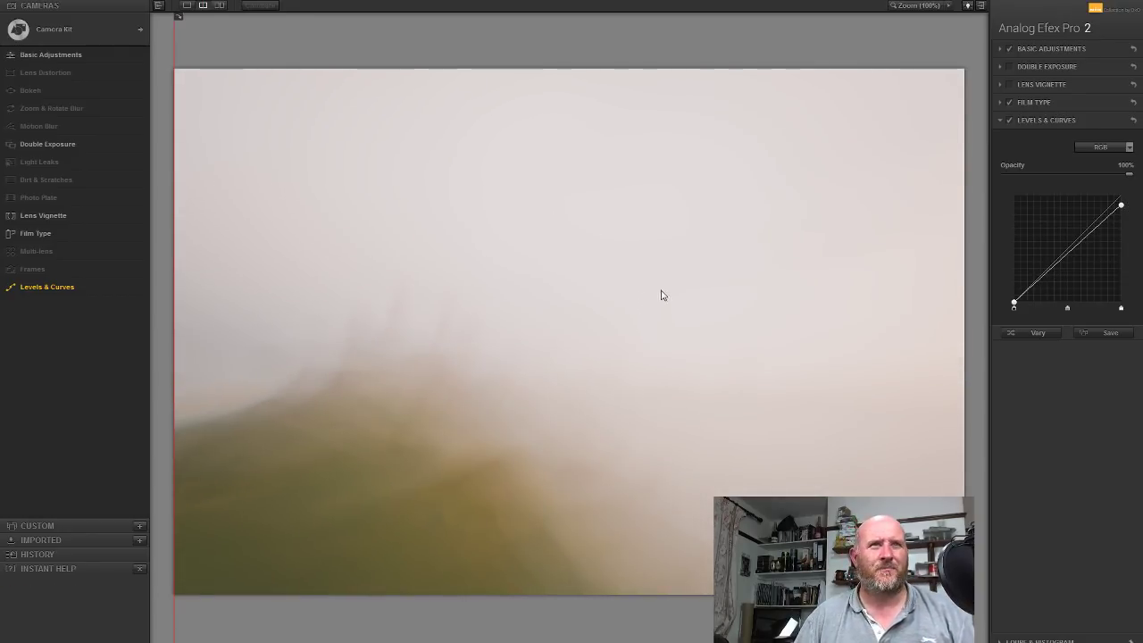
{"action": "mouse_move", "coordinate": [1050, 272]}
{"action": "left_mouse_down"}
{"action": "mouse_move", "coordinate": [1052, 284]}
{"action": "mouse_move", "coordinate": [1050, 274]}
{"action": "left_mouse_up"}
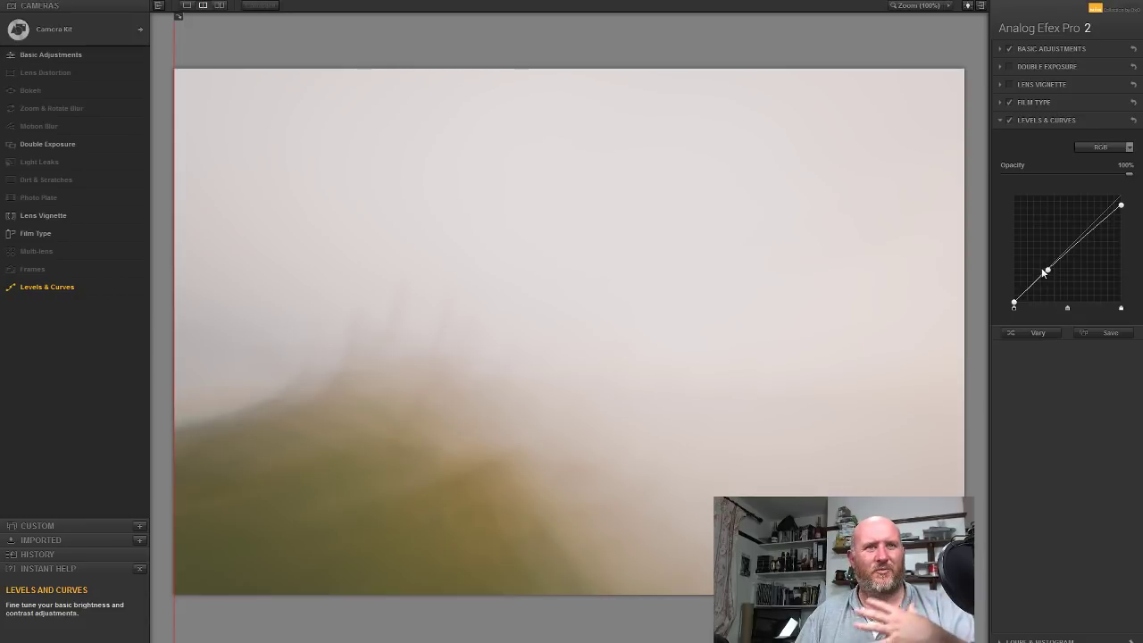
{"action": "left_click_drag", "start_coordinate": [1015, 307], "coordinate": [1008, 308]}
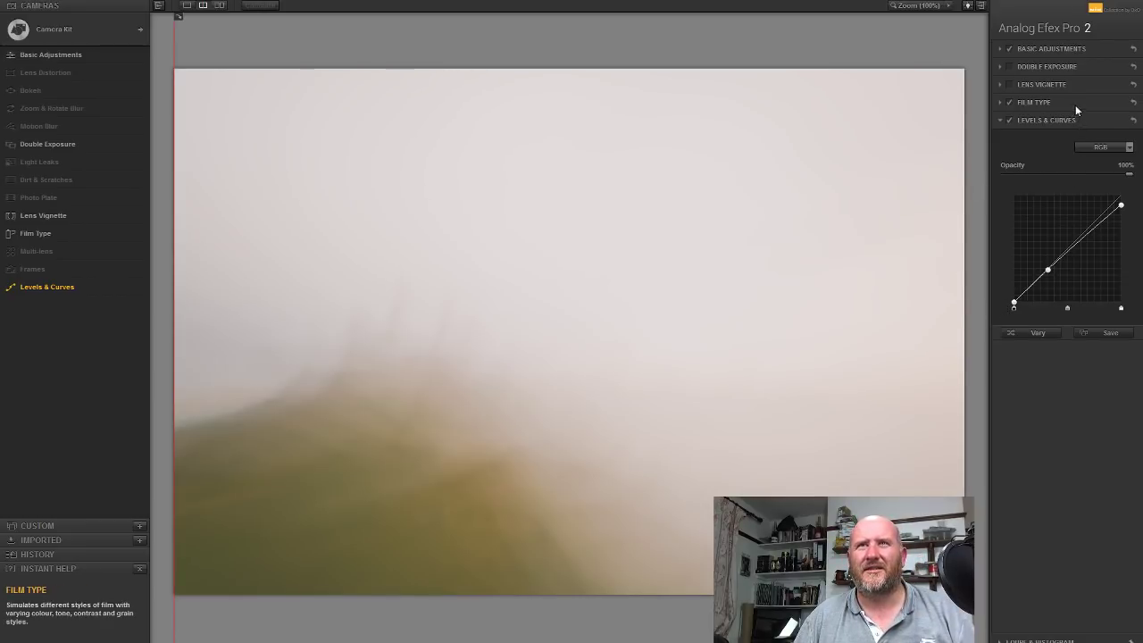
{"action": "left_click", "coordinate": [1044, 119]}
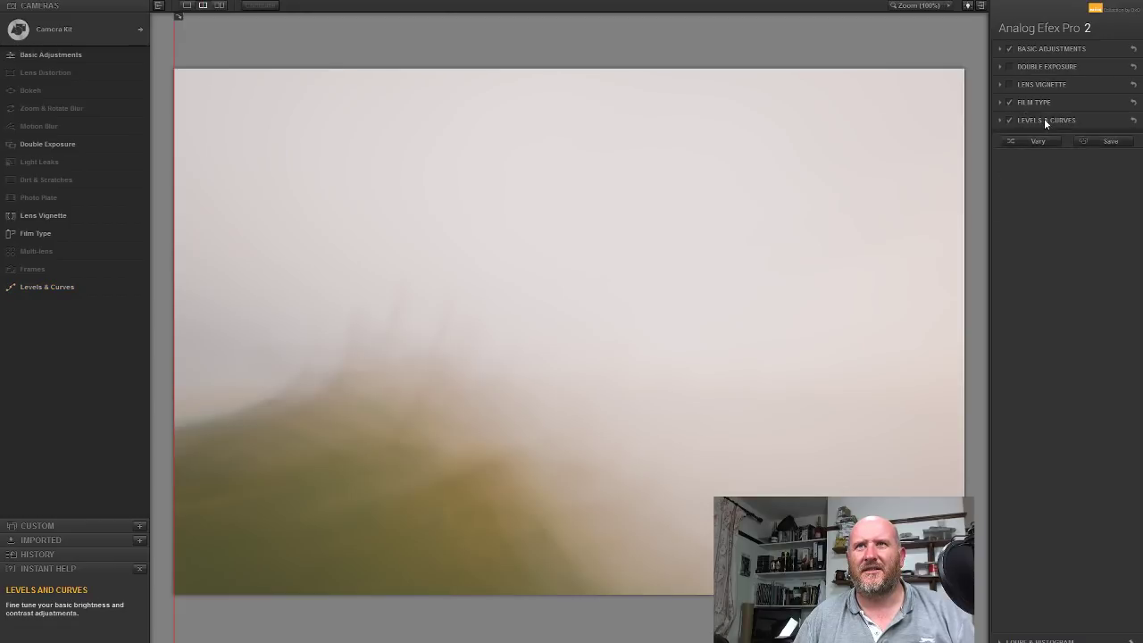
{"action": "left_click", "coordinate": [1044, 118]}
On the Blue curve, lower the midtones and the white end slightly and raise the black end a little to warm the image
{"action": "left_click", "coordinate": [1112, 146]}
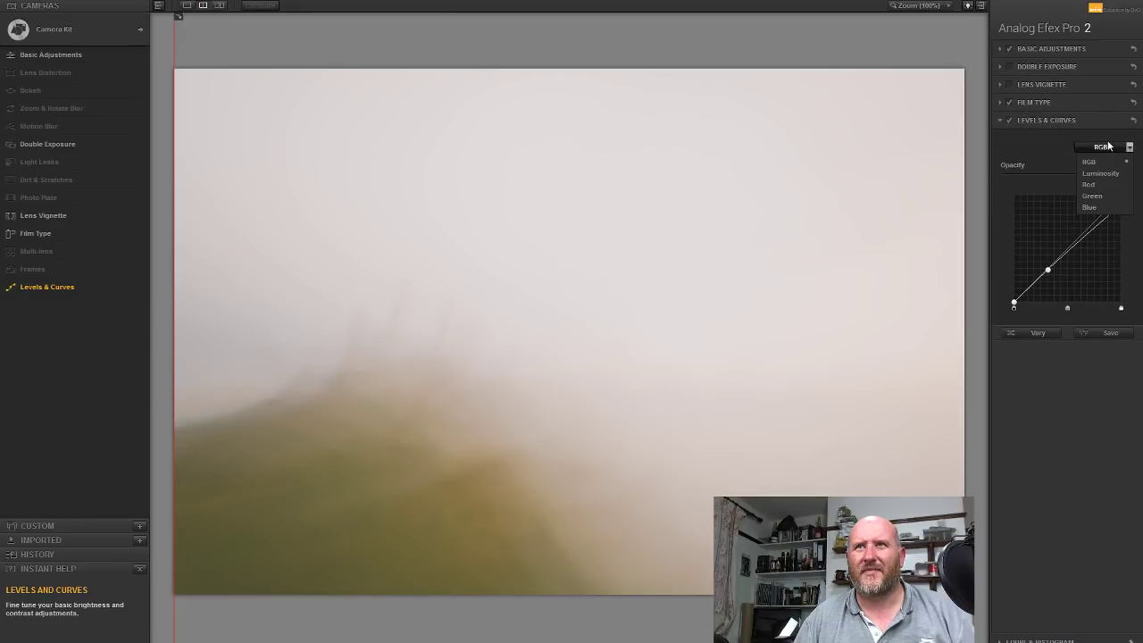
{"action": "left_click", "coordinate": [1106, 207]}
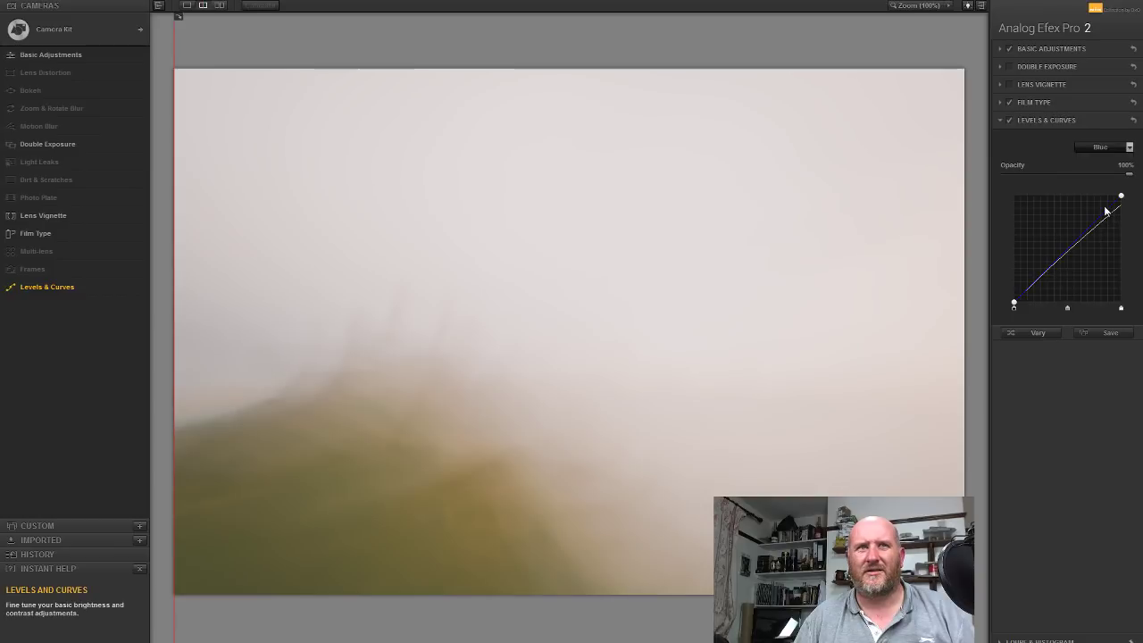
{"action": "left_click_drag", "start_coordinate": [1077, 250], "coordinate": [1077, 254]}
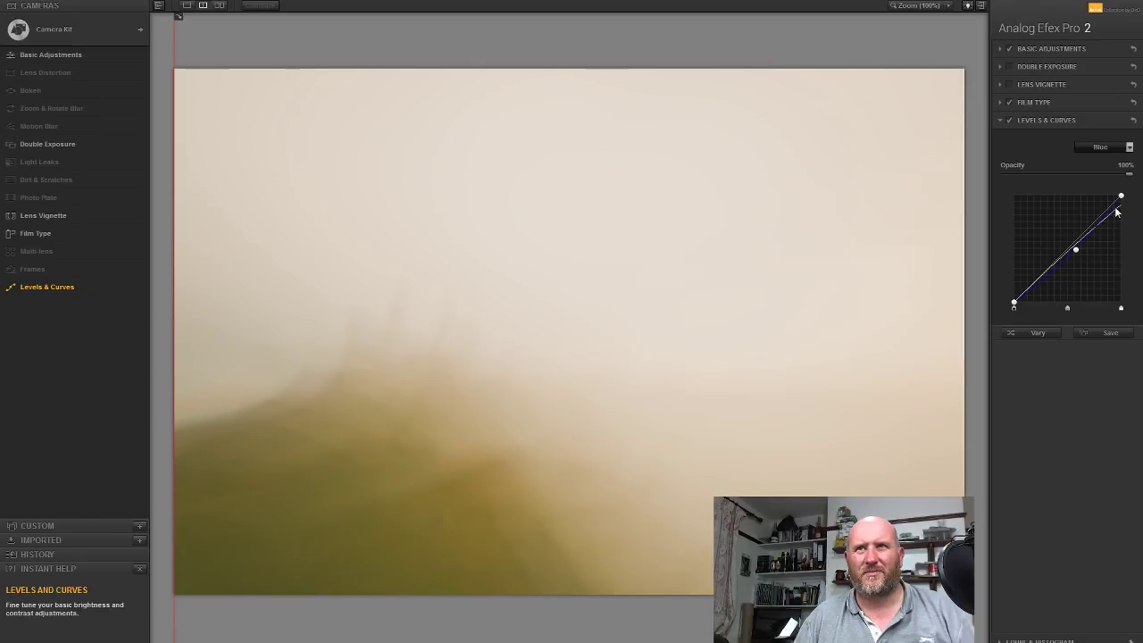
{"action": "left_click_drag", "start_coordinate": [1121, 198], "coordinate": [1126, 207]}
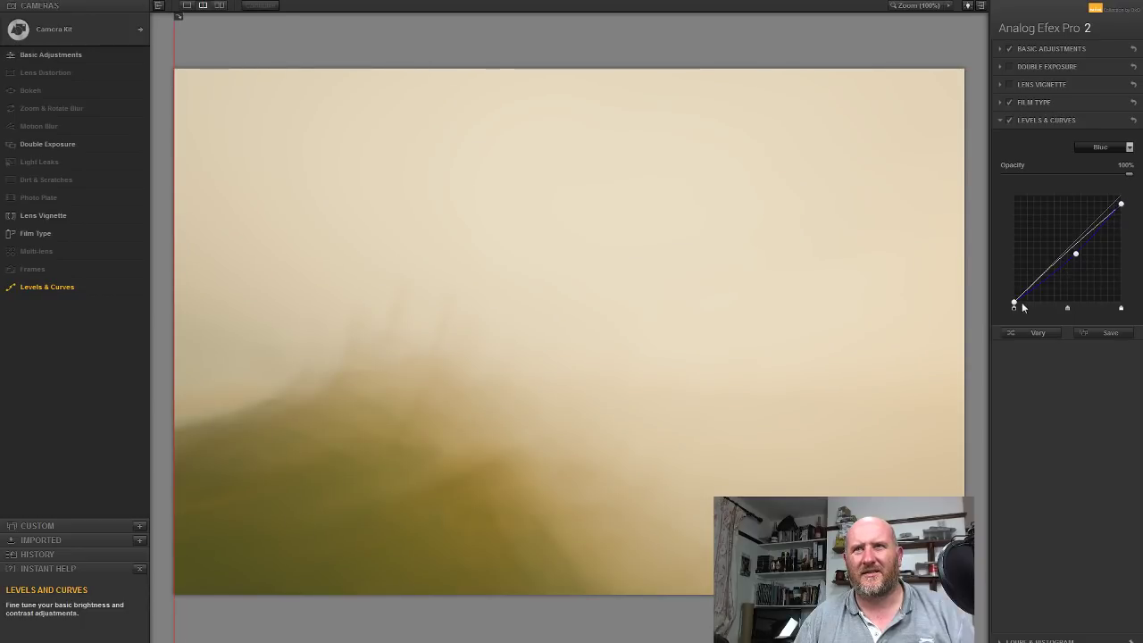
{"action": "mouse_move", "coordinate": [1017, 306]}
{"action": "left_mouse_down"}
{"action": "mouse_move", "coordinate": [995, 291]}
{"action": "mouse_move", "coordinate": [998, 303]}
{"action": "left_mouse_up"}
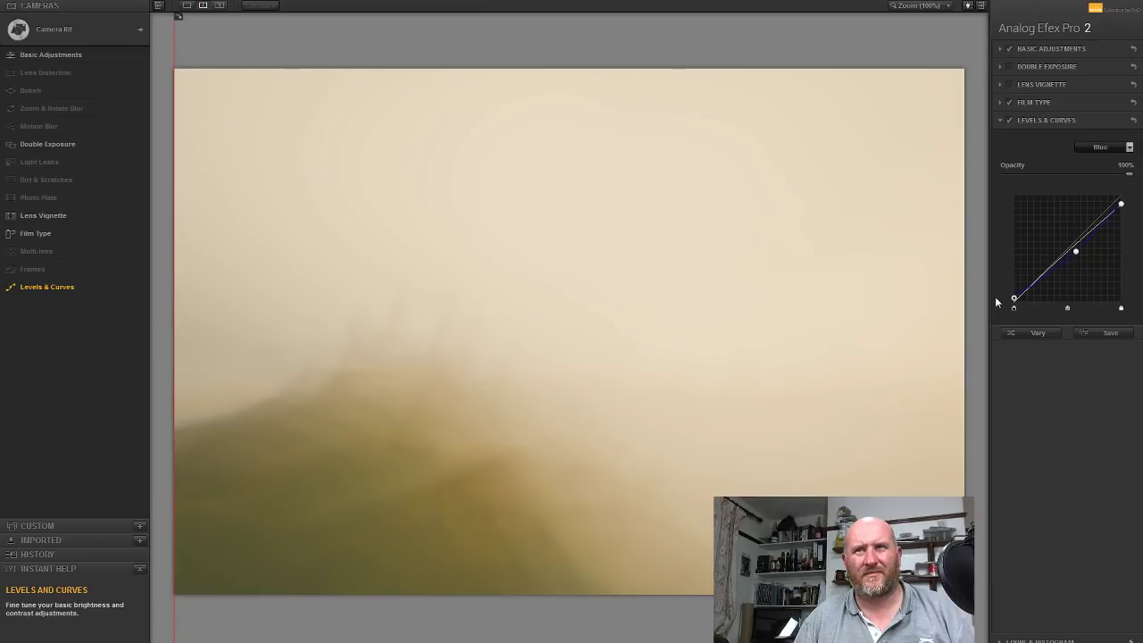
{"action": "left_click_drag", "start_coordinate": [1076, 254], "coordinate": [1073, 256]}
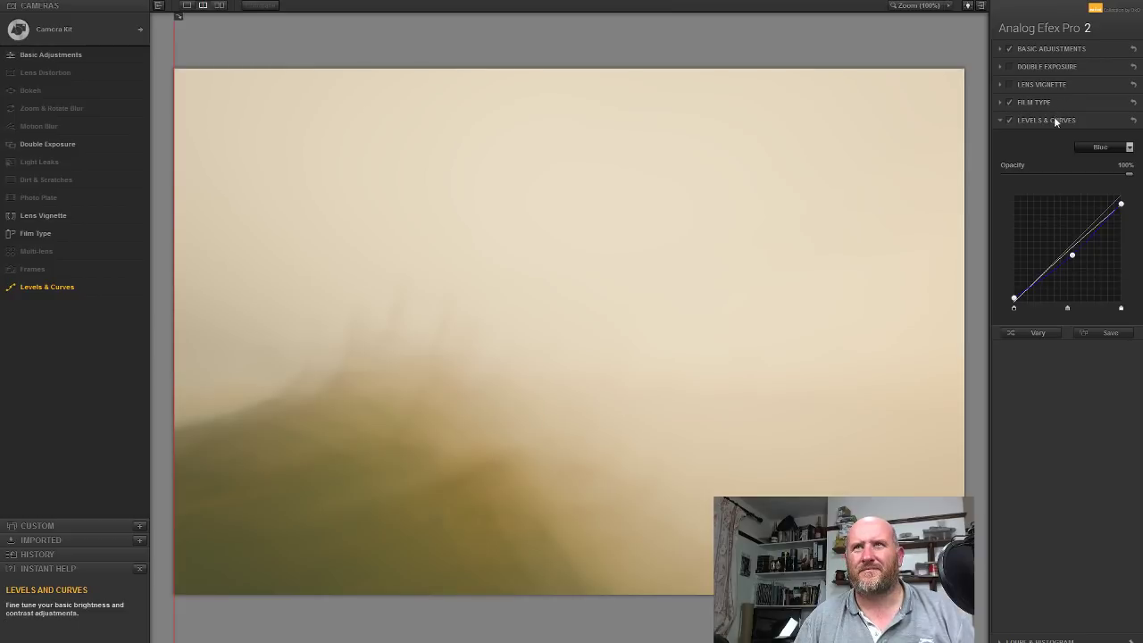
On the Red curve, shift the white end slightly inward and raise the black end a little
{"action": "left_click", "coordinate": [1100, 147]}
{"action": "left_click", "coordinate": [1097, 181]}
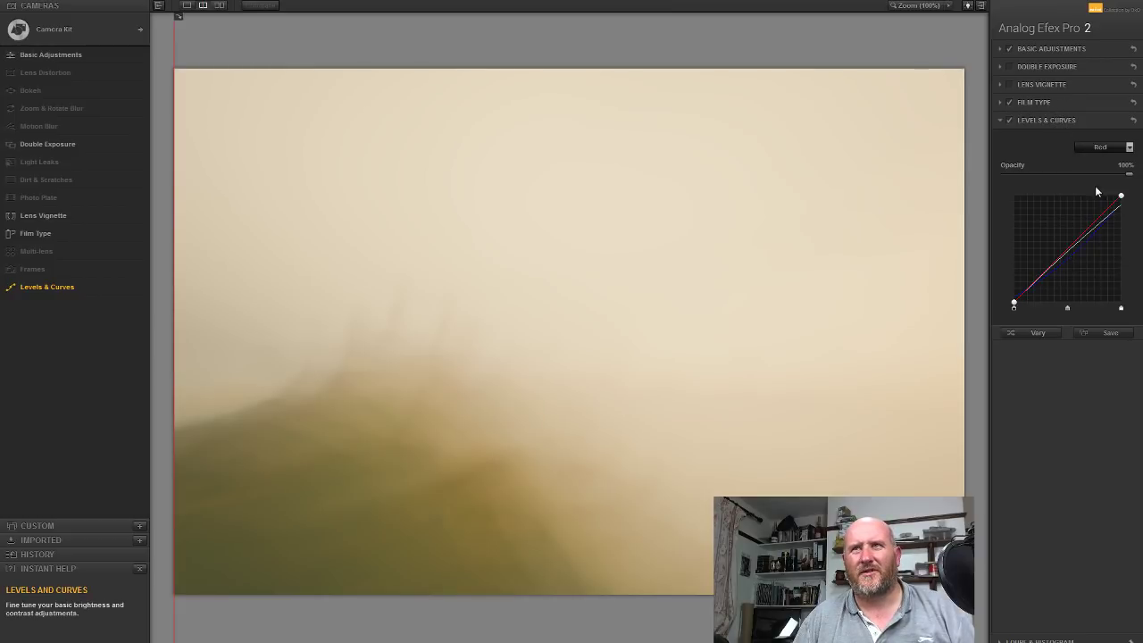
{"action": "left_click_drag", "start_coordinate": [1093, 228], "coordinate": [1120, 196]}
{"action": "left_click", "coordinate": [1015, 303]}
{"action": "mouse_move", "coordinate": [1014, 301]}
{"action": "left_mouse_down"}
{"action": "mouse_move", "coordinate": [1023, 305]}
{"action": "mouse_move", "coordinate": [1013, 305]}
{"action": "left_mouse_up"}
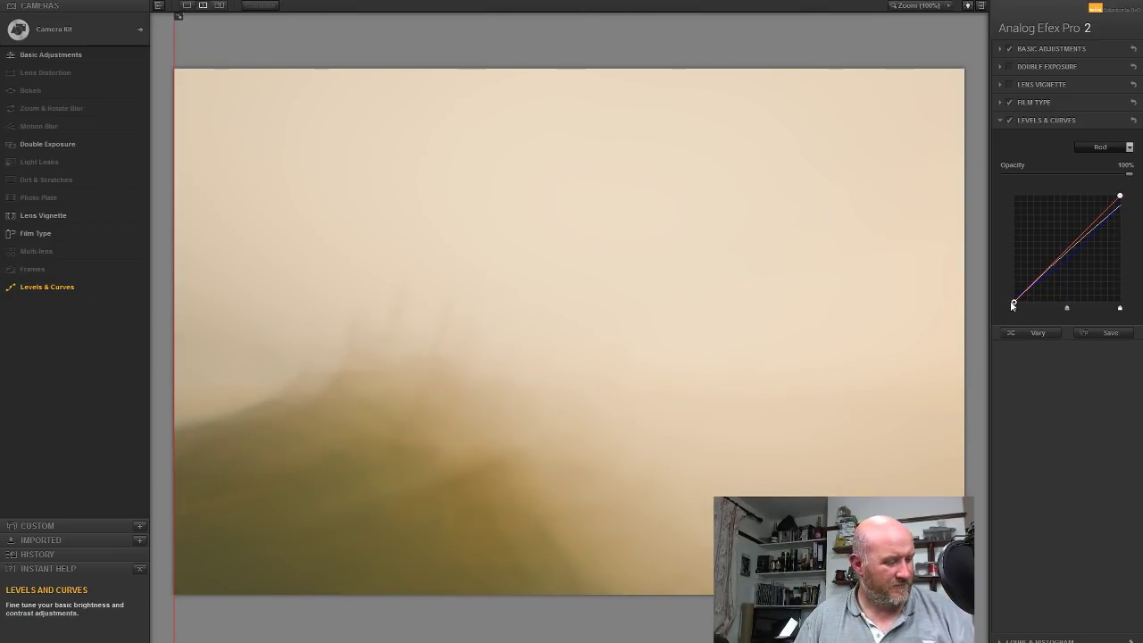
{"action": "left_click_drag", "start_coordinate": [1013, 304], "coordinate": [1013, 304]}
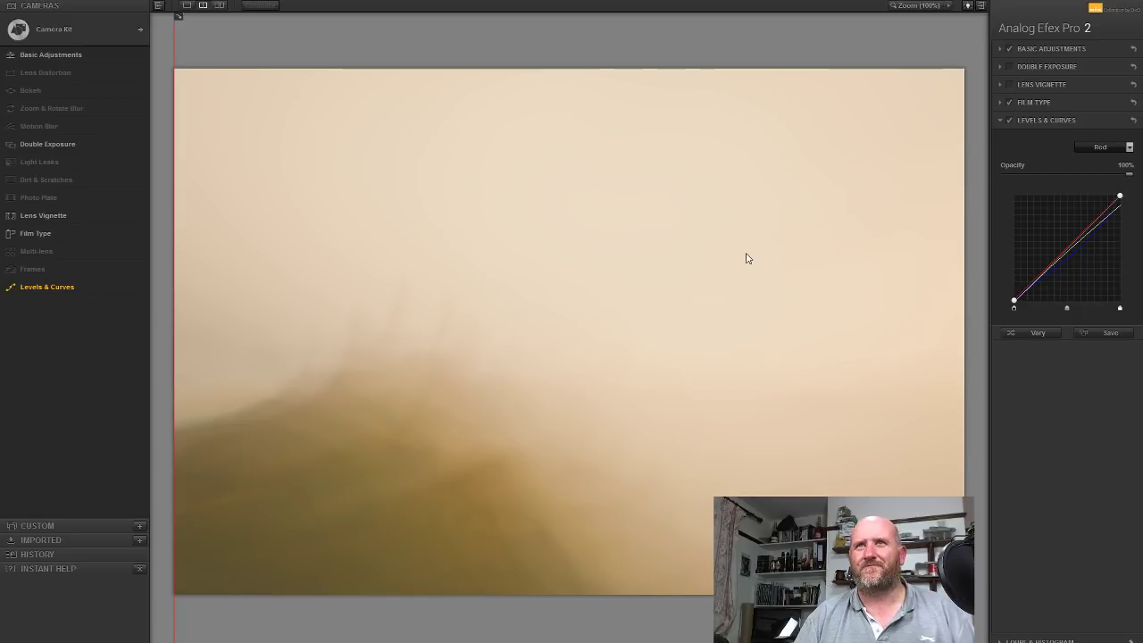
Turn on the Double Exposure filter and set its Zoom Strength to 0%
{"action": "left_click", "coordinate": [1041, 64]}
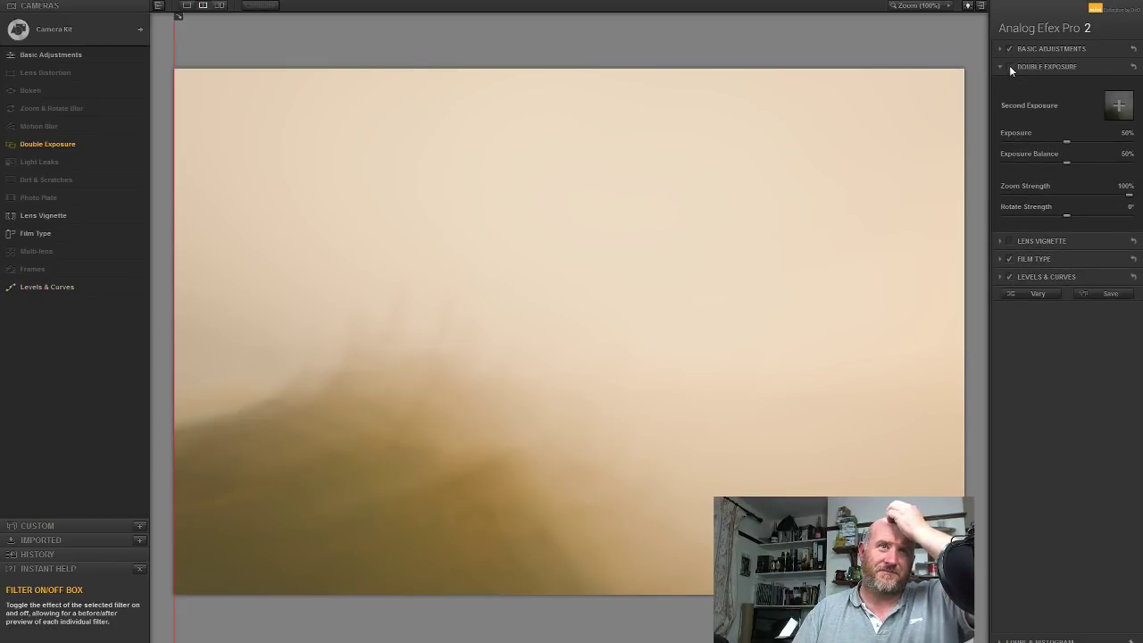
{"action": "left_click", "coordinate": [1009, 66]}
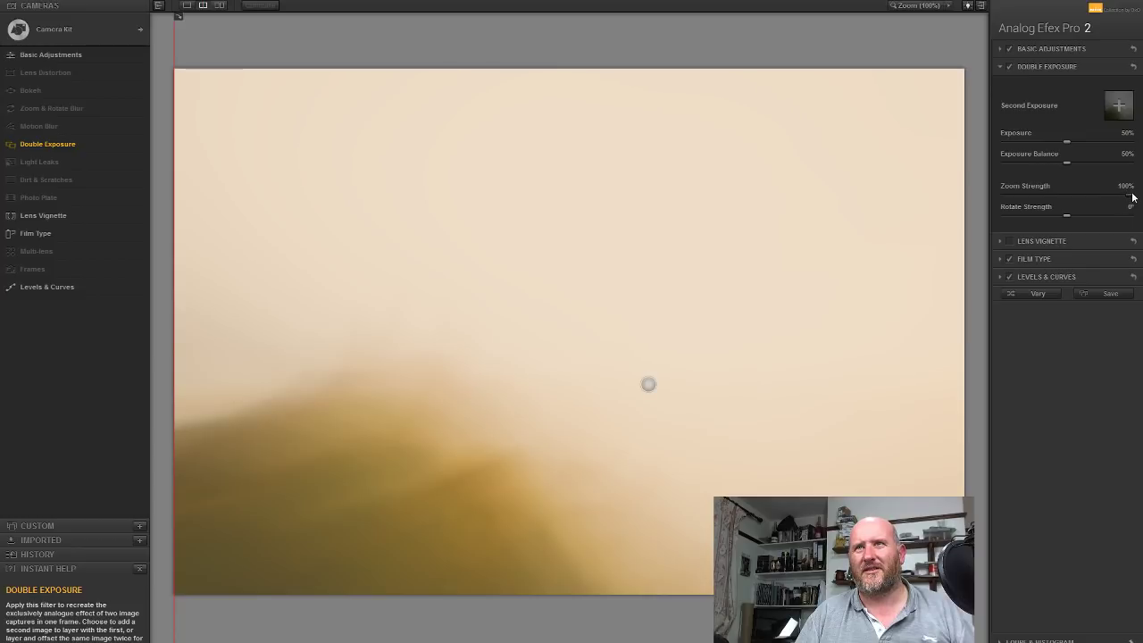
{"action": "left_click_drag", "start_coordinate": [1127, 194], "coordinate": [1103, 195]}
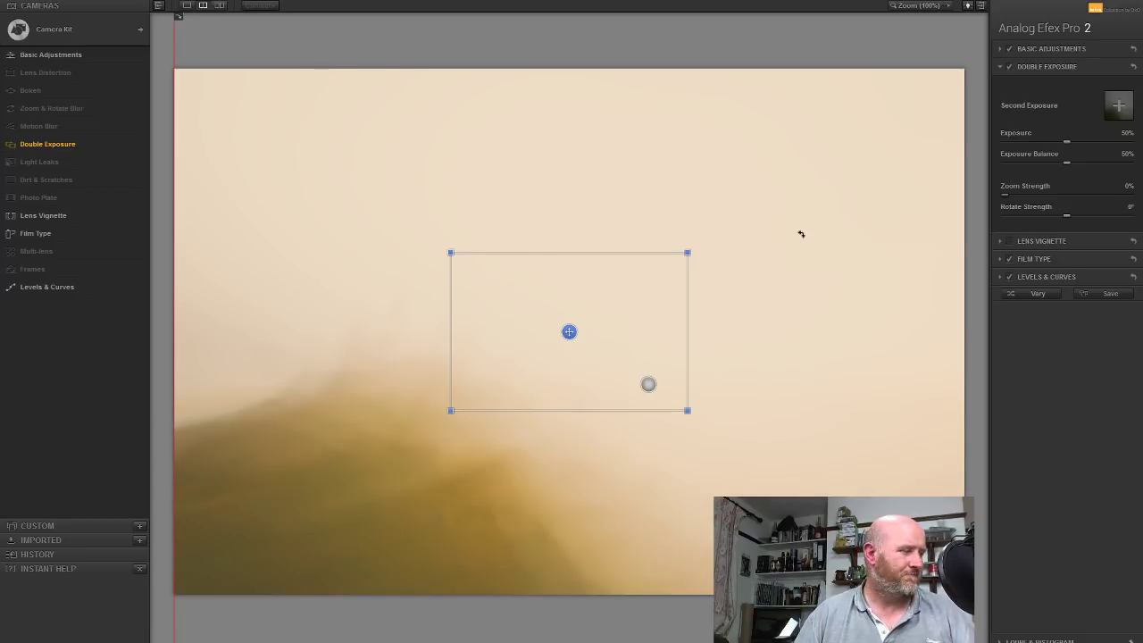
Tilt the second exposure slightly counter-clockwise, enlarge it, and move it over the castle hill in the photo's lower left
{"action": "left_click_drag", "start_coordinate": [714, 235], "coordinate": [461, 414]}
{"action": "left_click", "coordinate": [681, 246]}
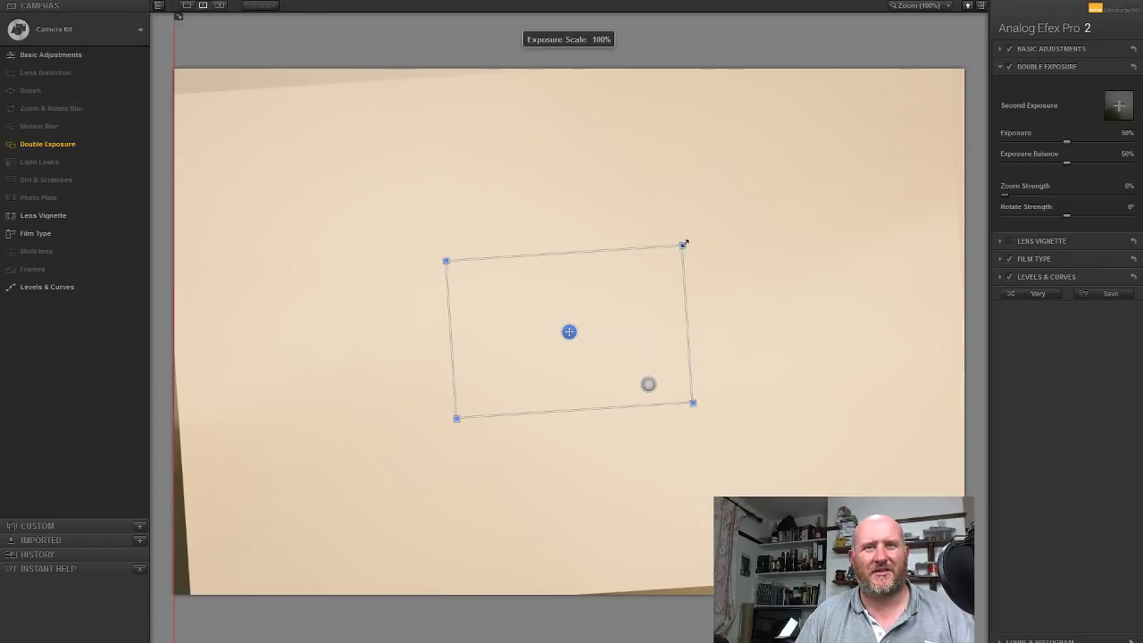
{"action": "left_click_drag", "start_coordinate": [699, 246], "coordinate": [867, 61]}
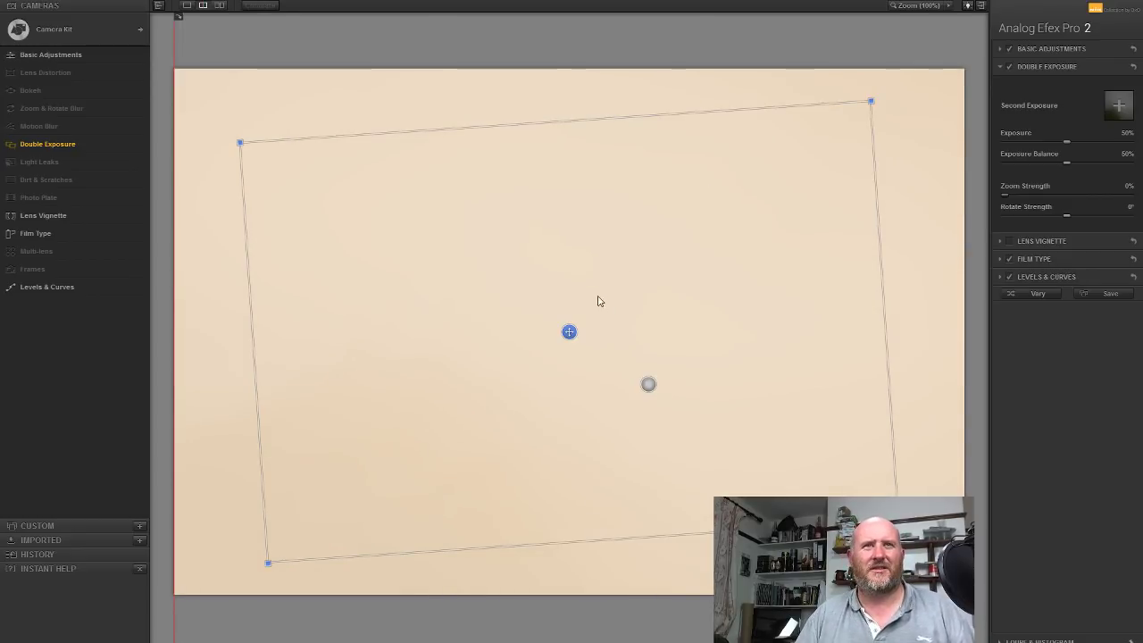
{"action": "left_click_drag", "start_coordinate": [569, 332], "coordinate": [296, 469]}
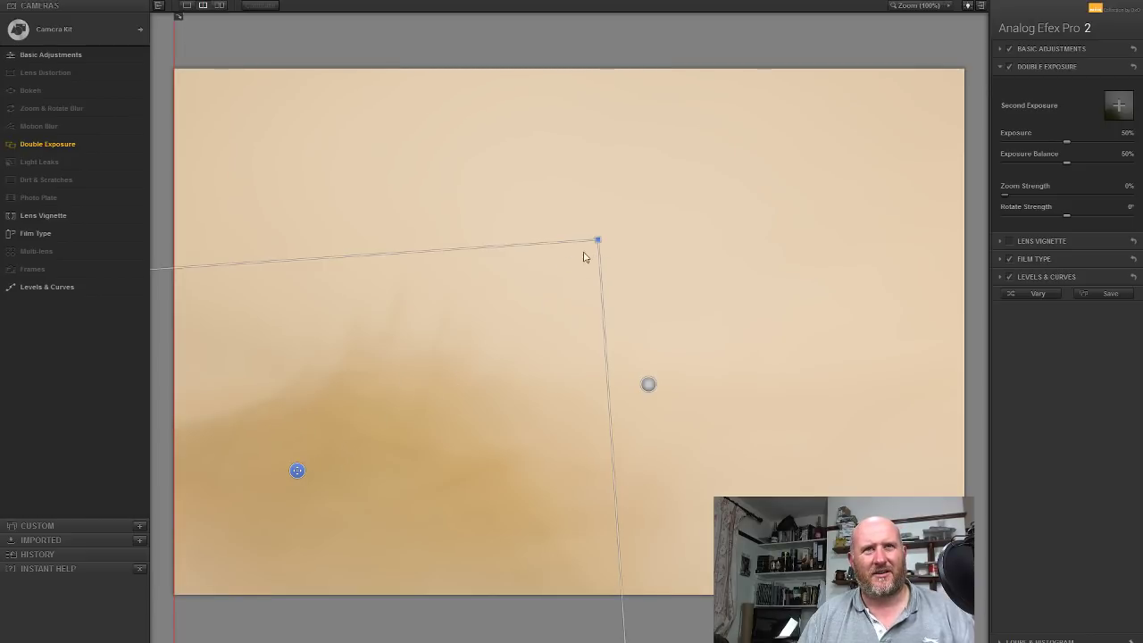
Reduce the second exposure's scale to 338%, tilt it clockwise, and shift it slightly upward over the hill
{"action": "left_click_drag", "start_coordinate": [597, 240], "coordinate": [560, 269]}
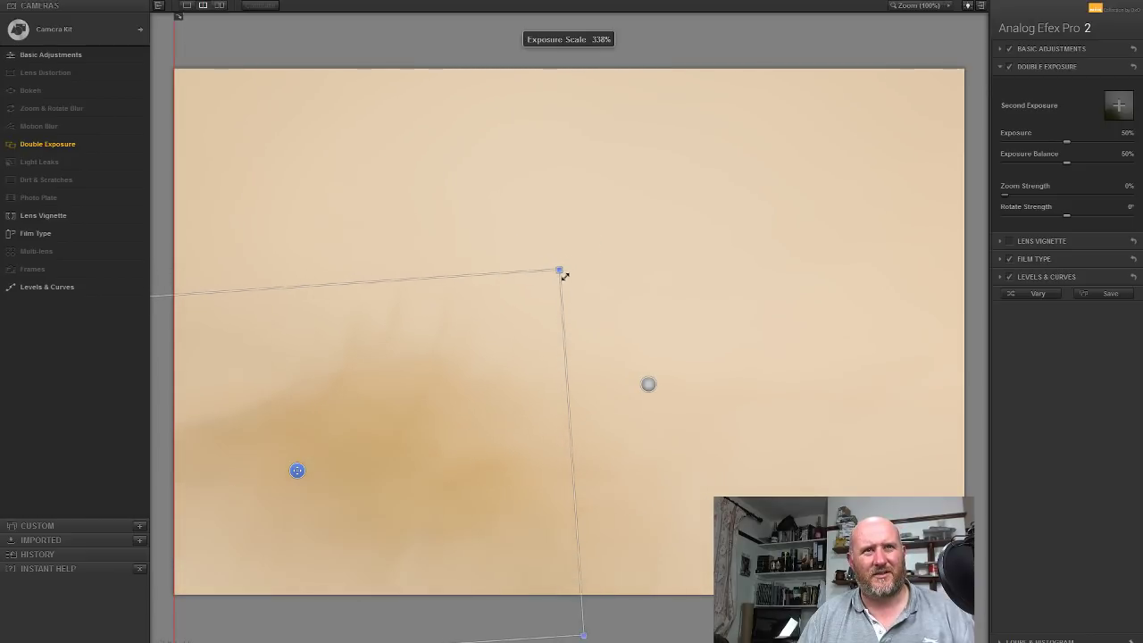
{"action": "left_click_drag", "start_coordinate": [298, 471], "coordinate": [269, 461]}
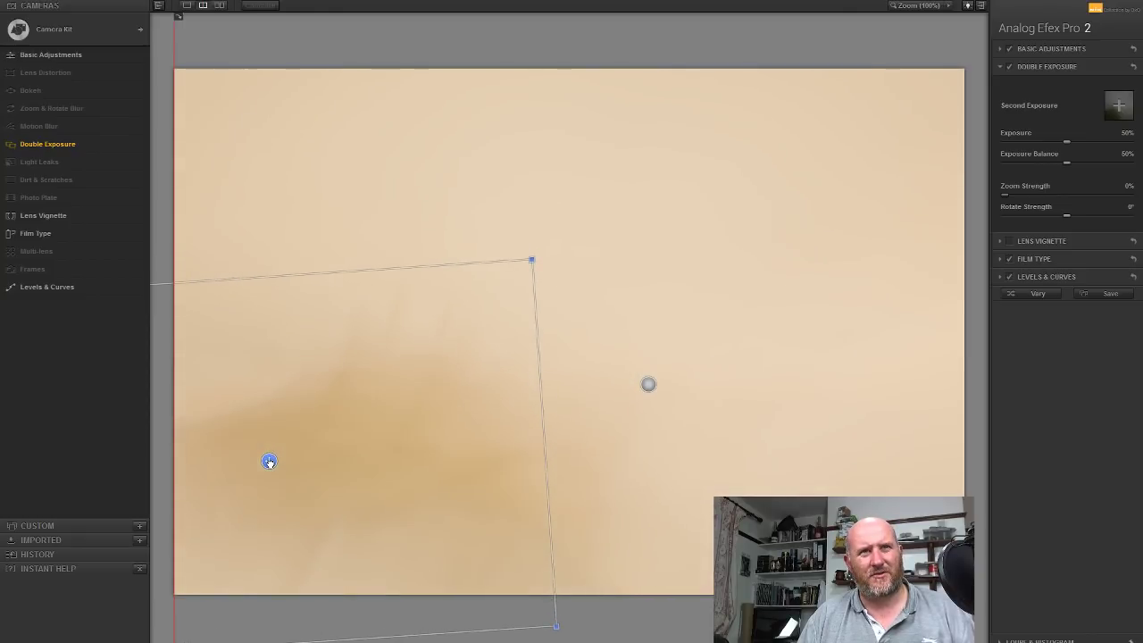
{"action": "left_click_drag", "start_coordinate": [554, 245], "coordinate": [579, 309]}
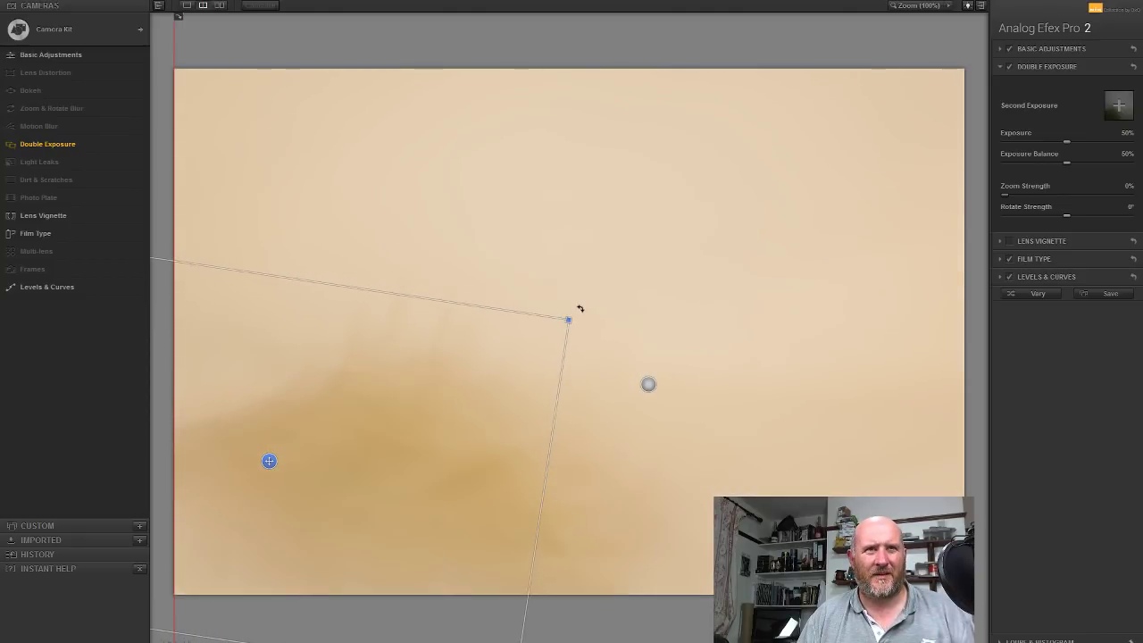
{"action": "left_click_drag", "start_coordinate": [269, 460], "coordinate": [272, 410]}
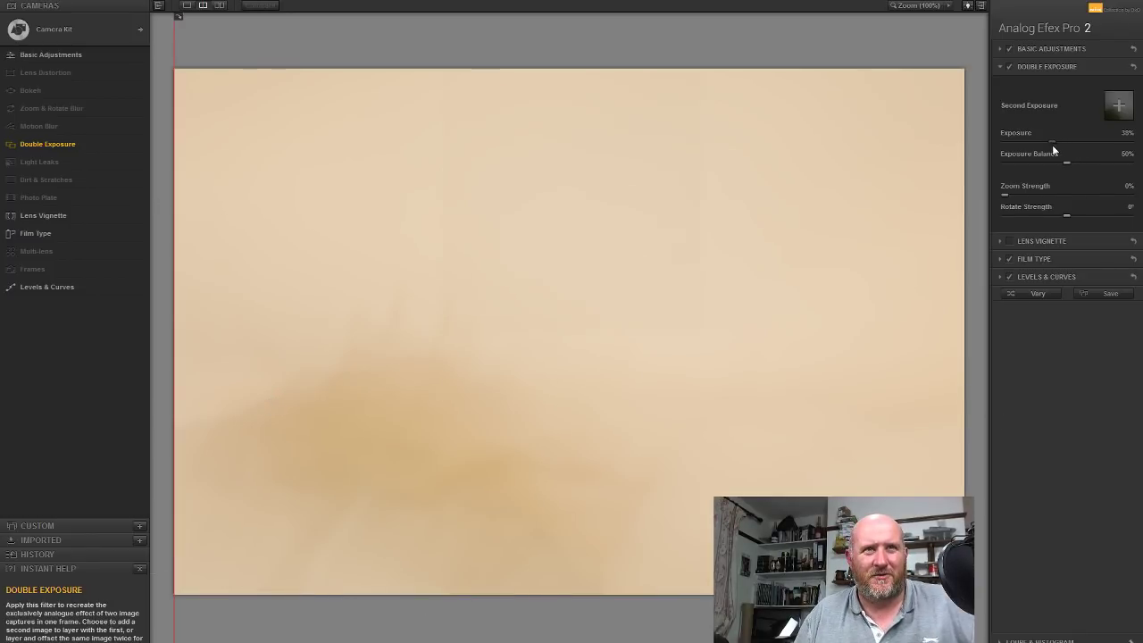
Set the Double Exposure filter's Exposure to 44% and its Exposure Balance to 0%
{"action": "mouse_move", "coordinate": [1053, 146]}
{"action": "left_mouse_down"}
{"action": "mouse_move", "coordinate": [1042, 145]}
{"action": "mouse_move", "coordinate": [1082, 146]}
{"action": "mouse_move", "coordinate": [1060, 146]}
{"action": "left_mouse_up"}
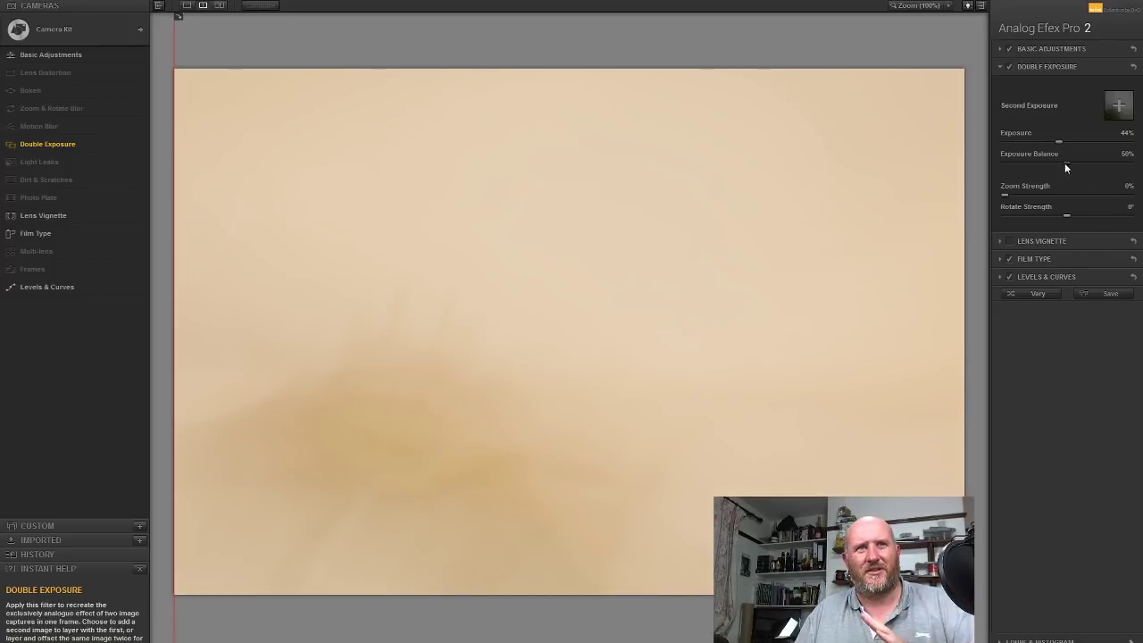
{"action": "left_click_drag", "start_coordinate": [1064, 164], "coordinate": [1063, 163]}
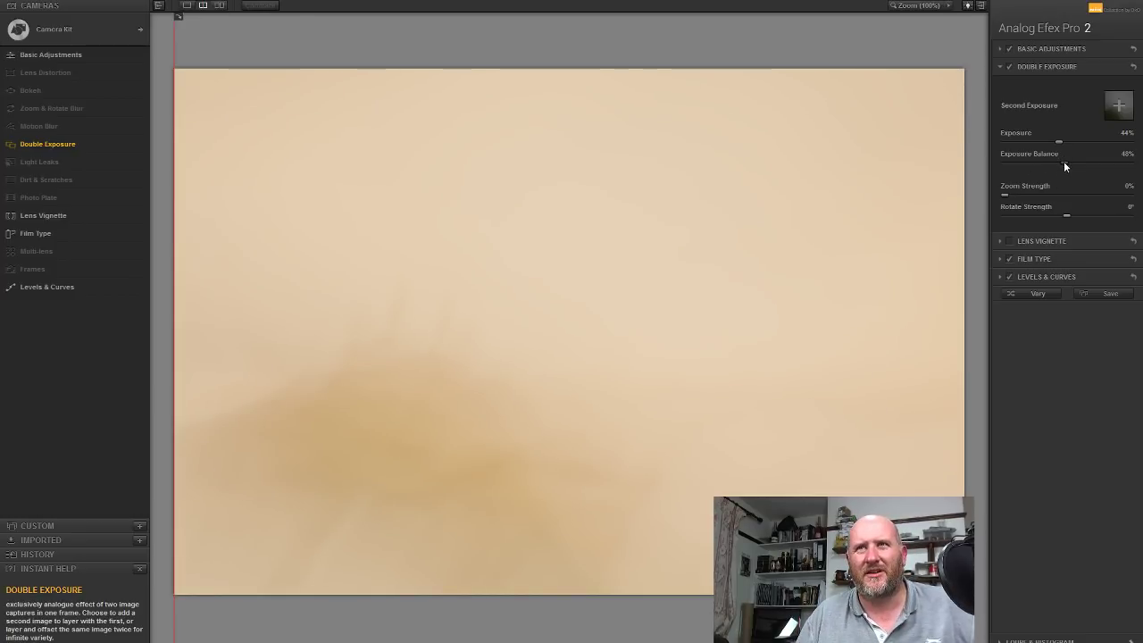
{"action": "left_click_drag", "start_coordinate": [1041, 164], "coordinate": [944, 158]}
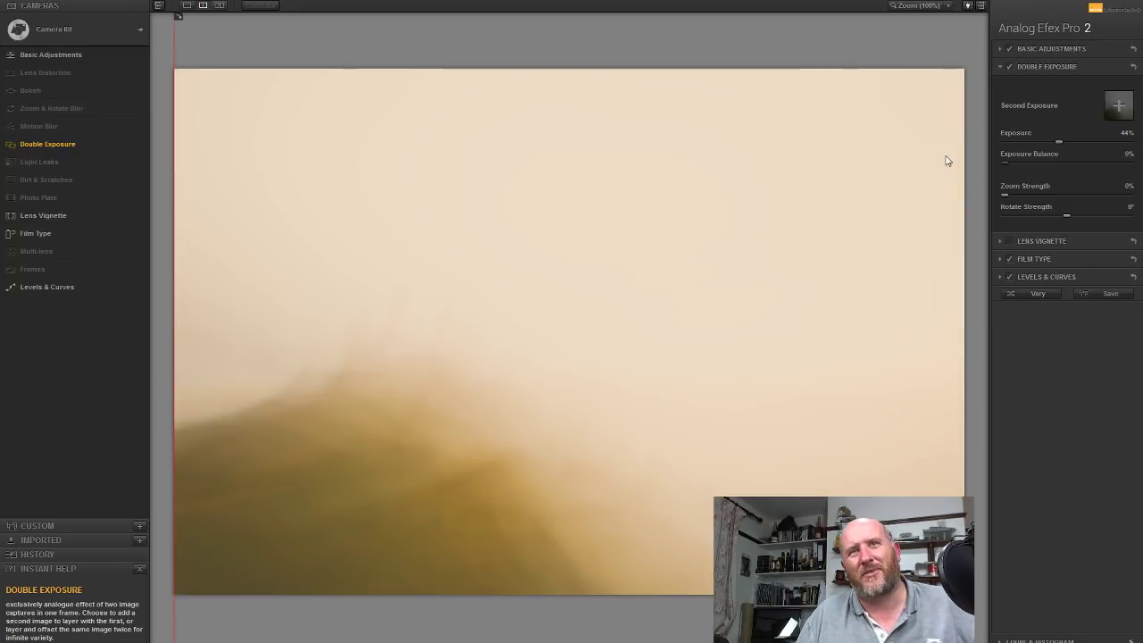
Set the Double Exposure filter's Exposure Balance to 51% after trying it at full strength
{"action": "mouse_move", "coordinate": [477, 414]}
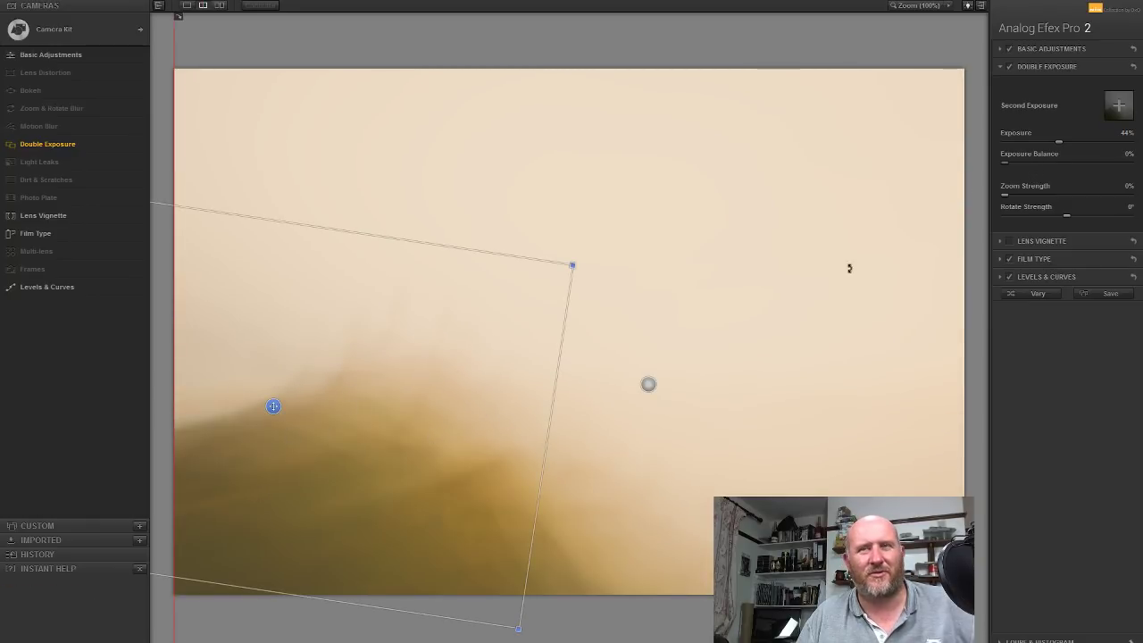
{"action": "left_click", "coordinate": [1007, 165]}
{"action": "left_click_drag", "start_coordinate": [1008, 167], "coordinate": [1131, 167]}
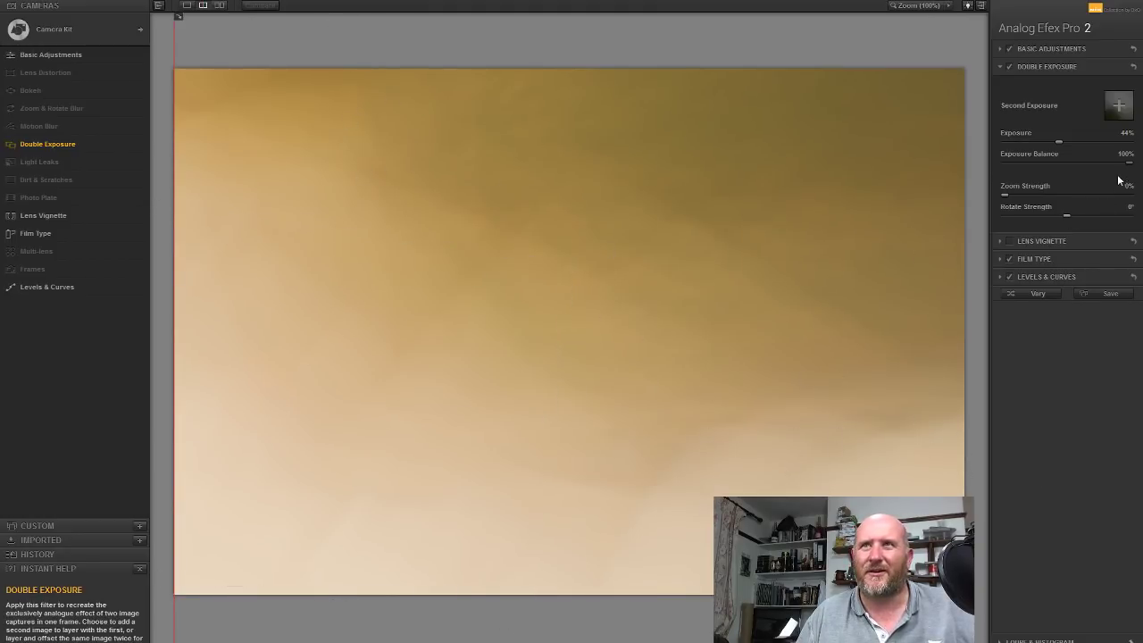
{"action": "left_click_drag", "start_coordinate": [1127, 165], "coordinate": [1067, 163]}
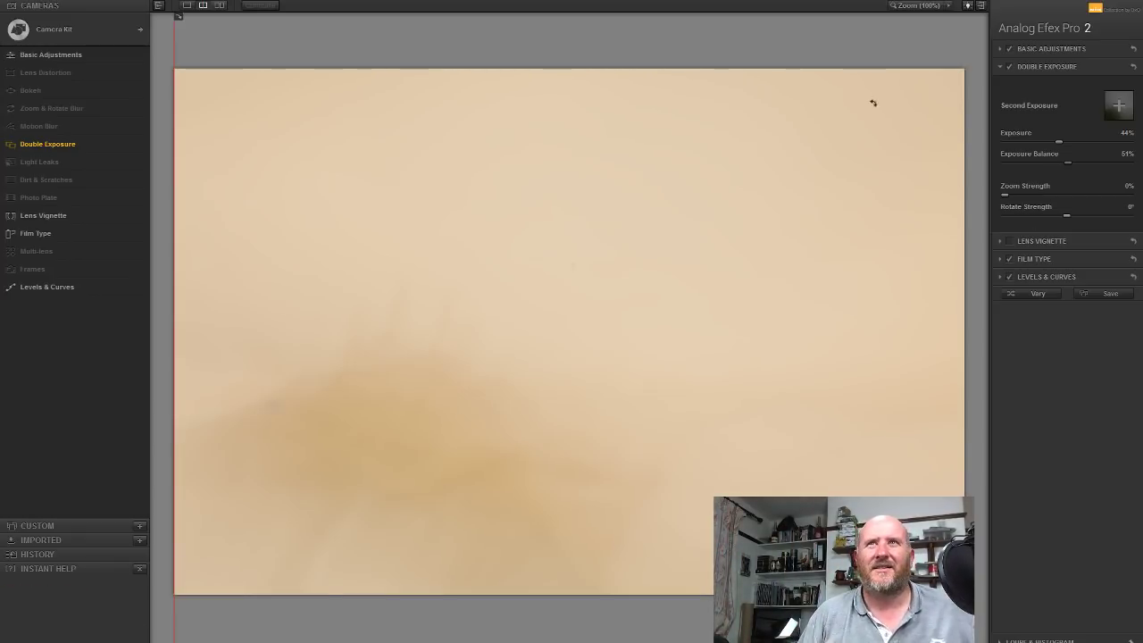
In Basic Adjustments, set Detail Extraction to 18% and raise Contrast to 18%
{"action": "left_click", "coordinate": [1037, 50]}
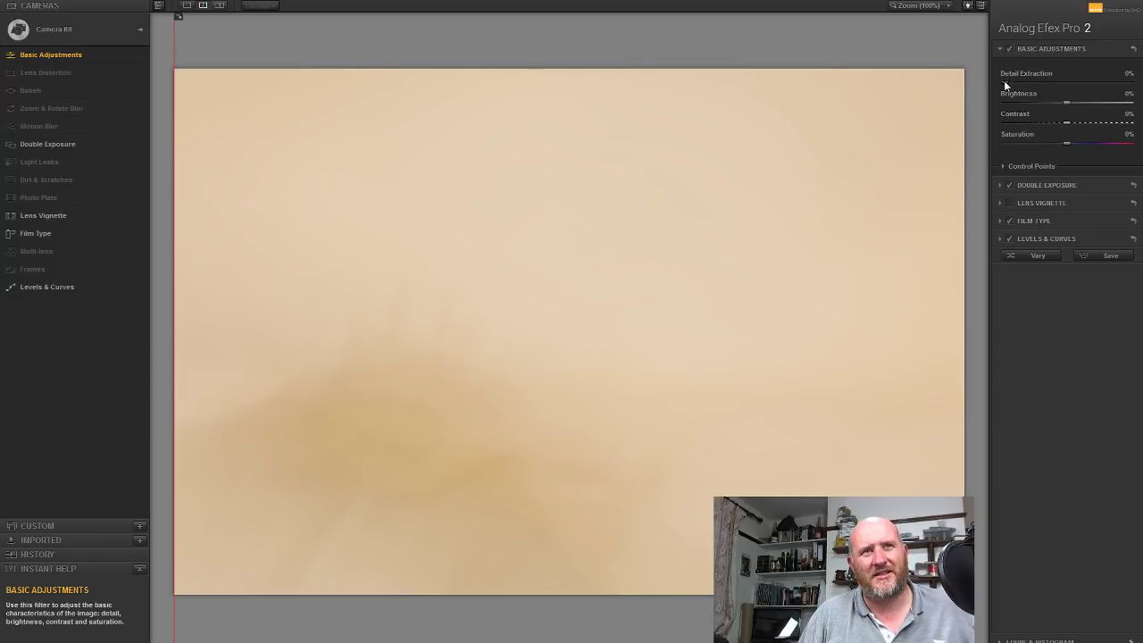
{"action": "left_click_drag", "start_coordinate": [1023, 81], "coordinate": [1027, 80]}
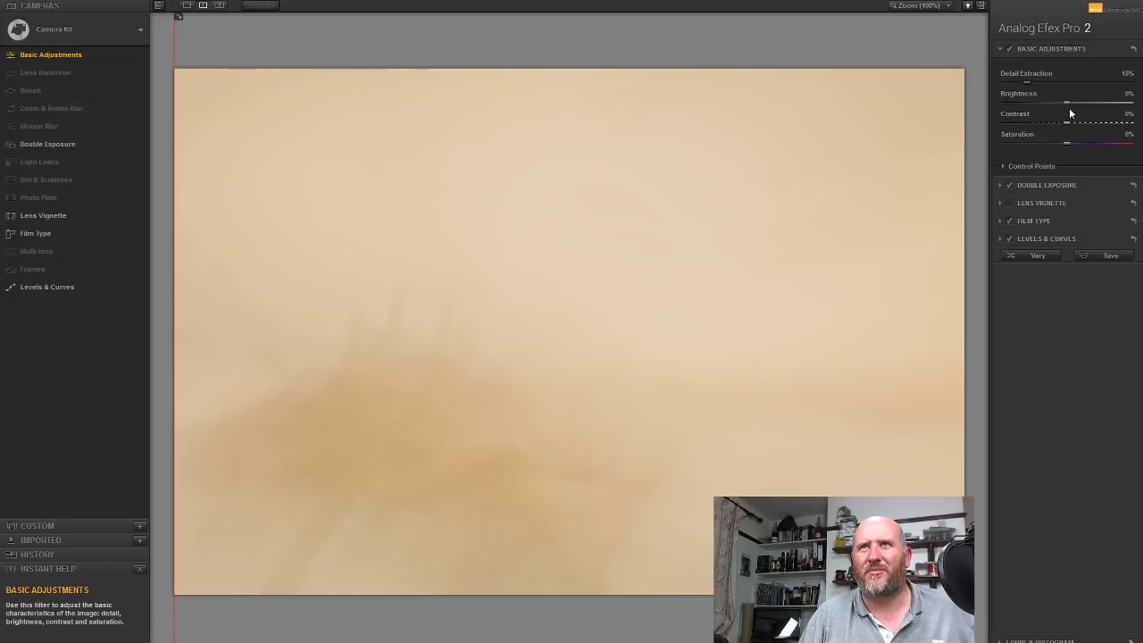
{"action": "left_click_drag", "start_coordinate": [1053, 104], "coordinate": [1070, 104]}
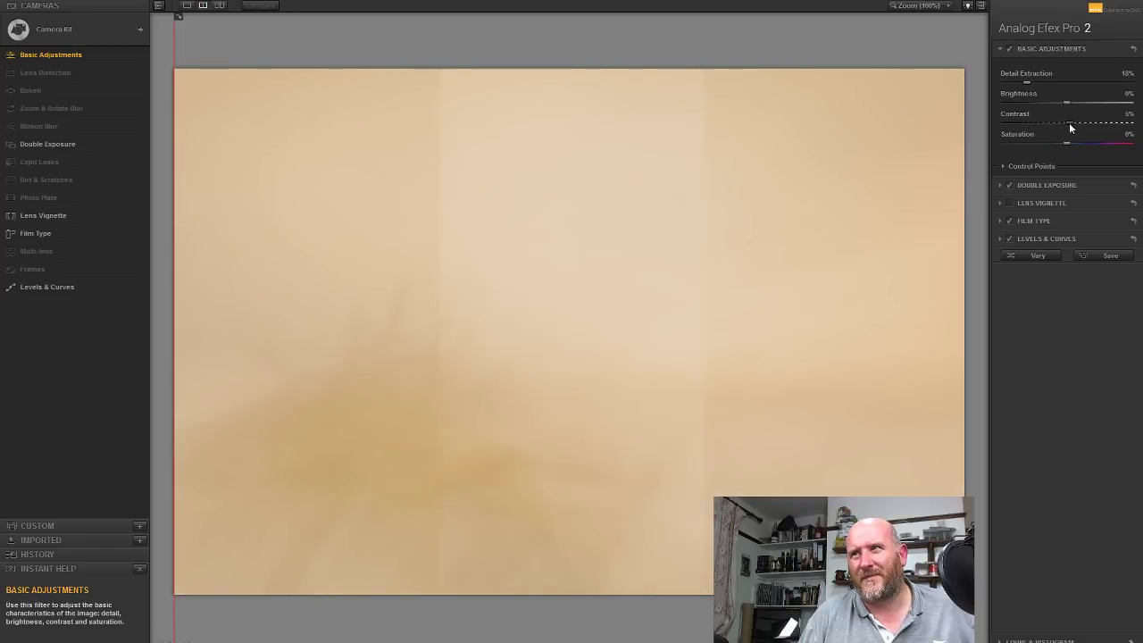
{"action": "left_click_drag", "start_coordinate": [1070, 123], "coordinate": [1076, 126]}
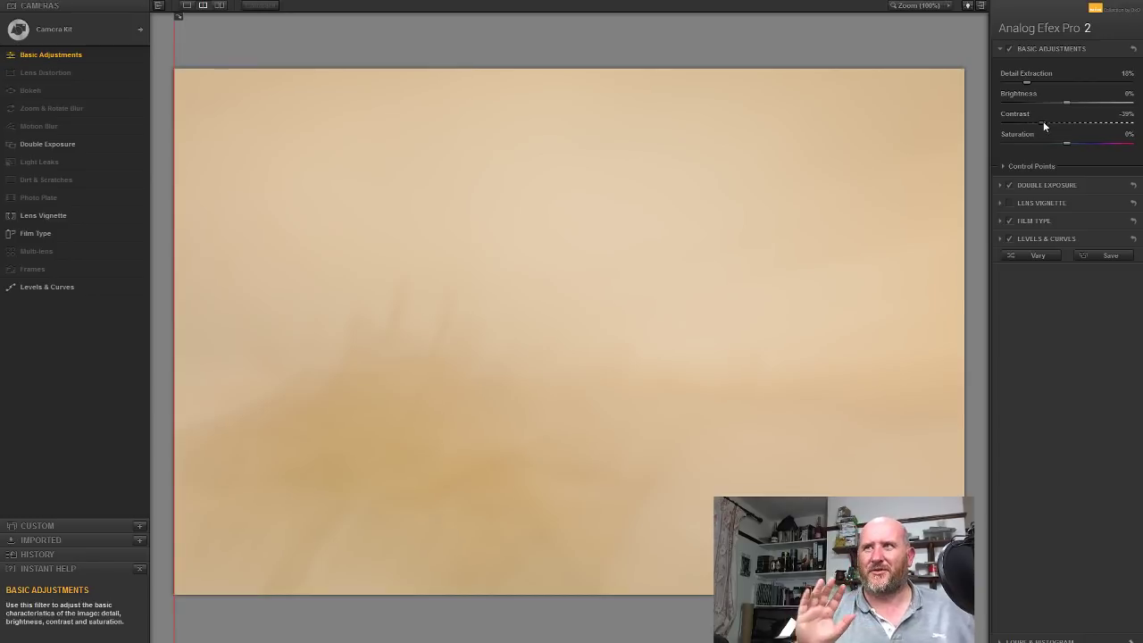
{"action": "left_click", "coordinate": [1076, 121]}
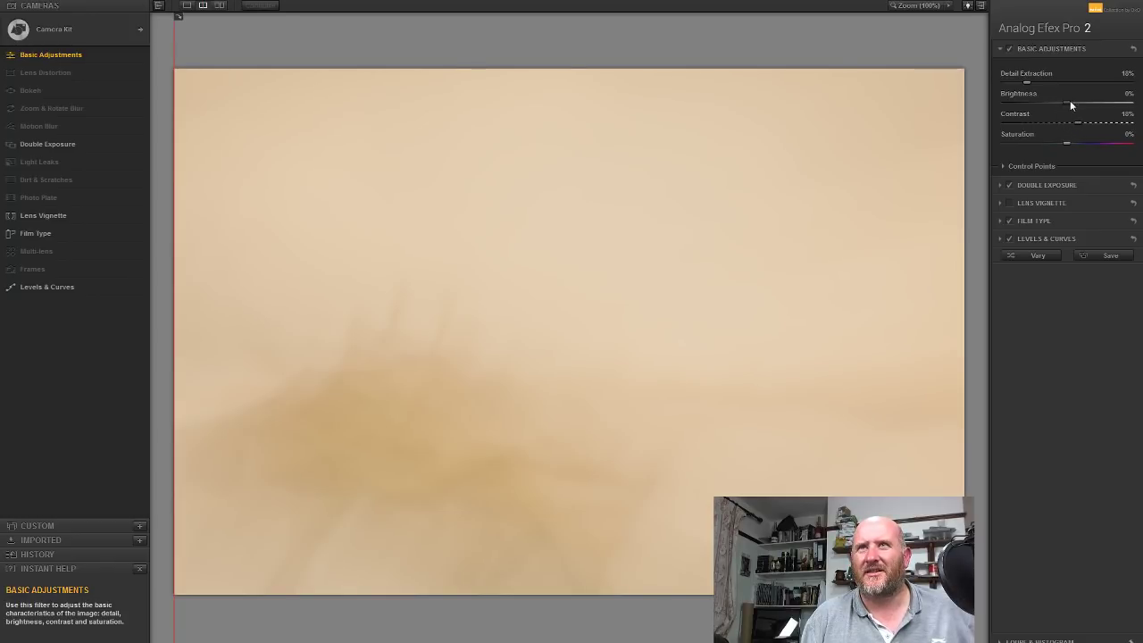
Lower Brightness slightly to -2% and fine-tune Detail Extraction to 16% in Basic Adjustments
{"action": "left_click", "coordinate": [1061, 100]}
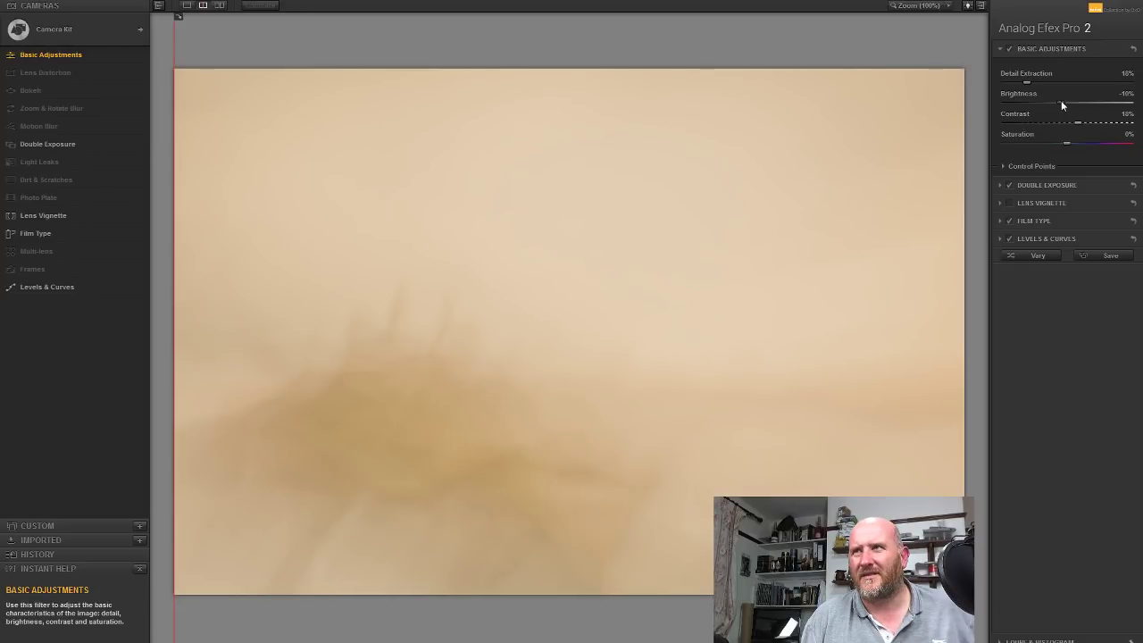
{"action": "left_click_drag", "start_coordinate": [1063, 102], "coordinate": [1065, 102]}
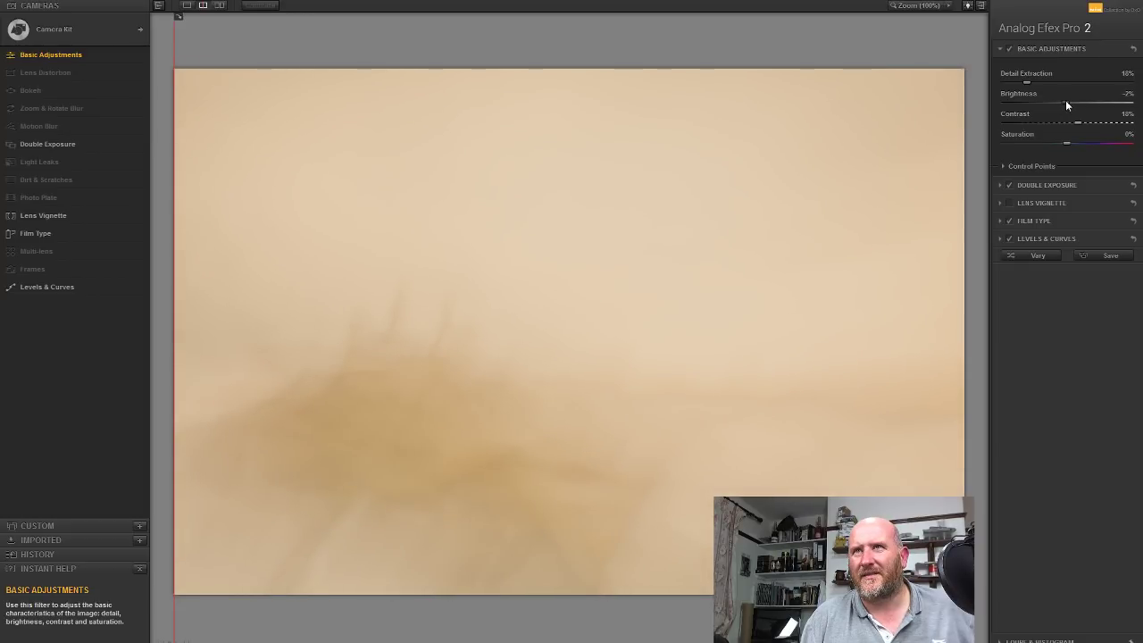
{"action": "left_click_drag", "start_coordinate": [1028, 83], "coordinate": [1024, 83]}
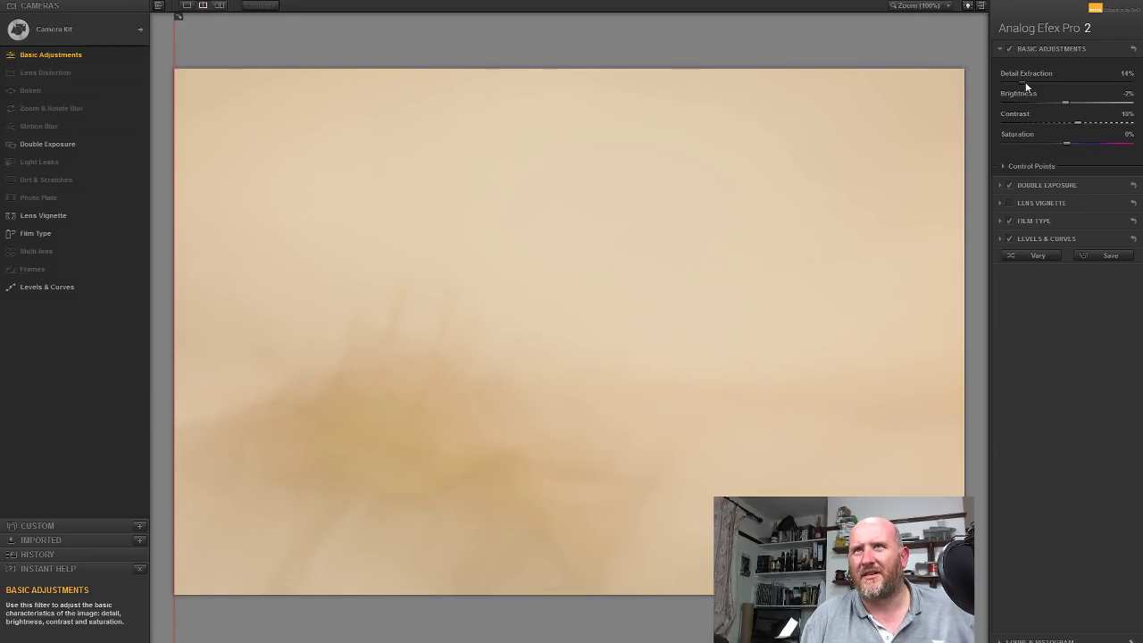
{"action": "left_click_drag", "start_coordinate": [1027, 83], "coordinate": [1029, 84]}
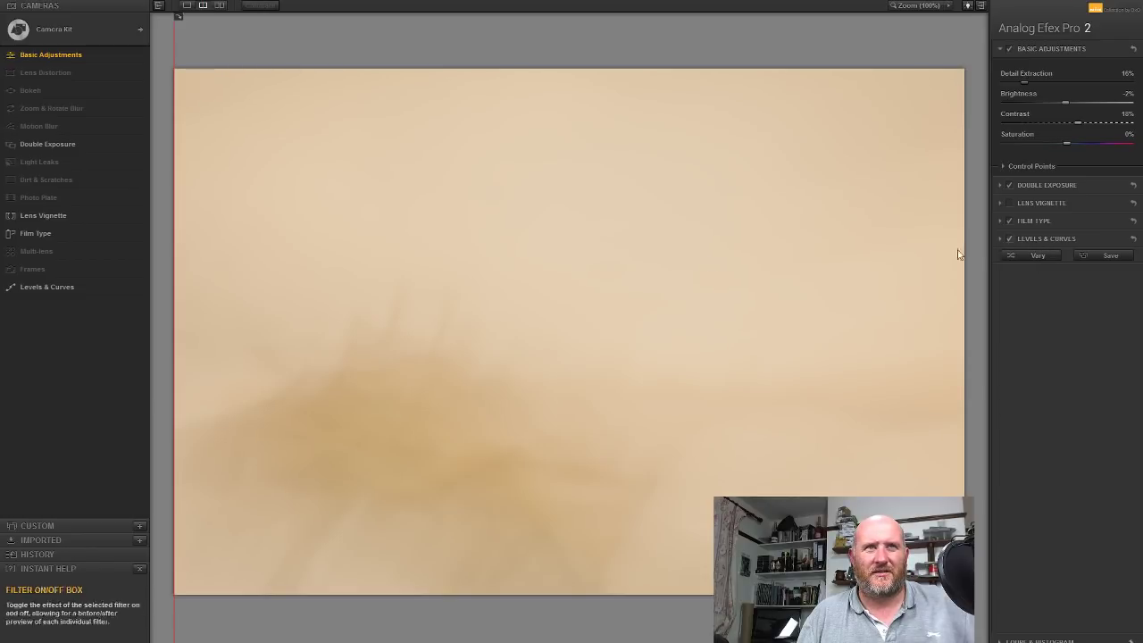
{"action": "left_click_drag", "start_coordinate": [173, 237], "coordinate": [173, 268]}
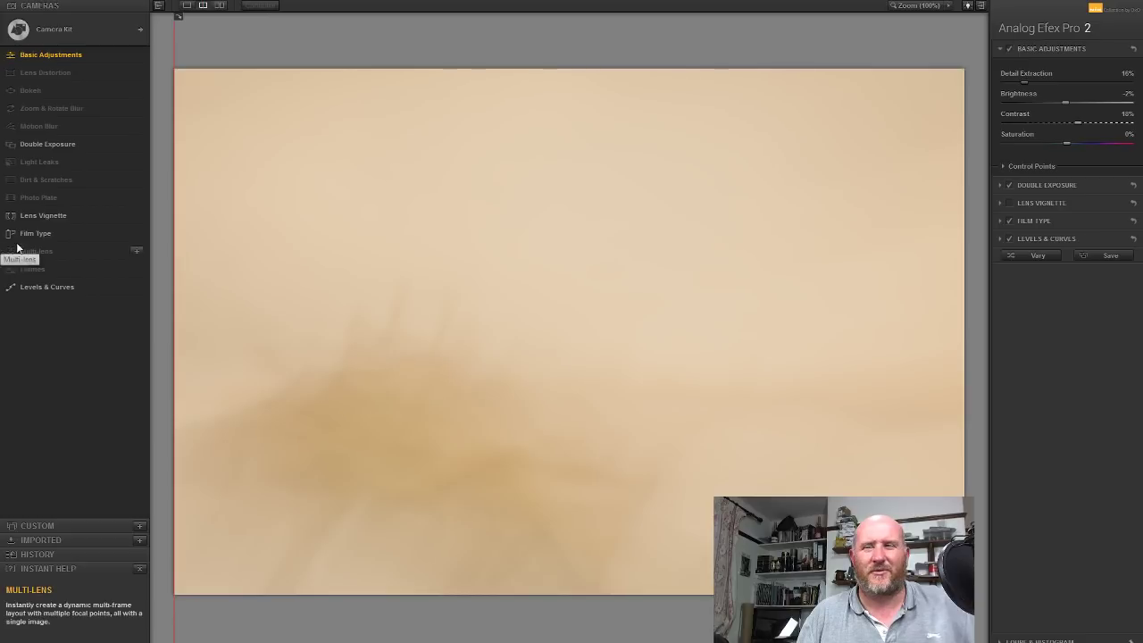
Shape the RGB curve in Levels & Curves into a gentle S by lowering the shadows and lifting the highlights
{"action": "left_click", "coordinate": [1029, 237]}
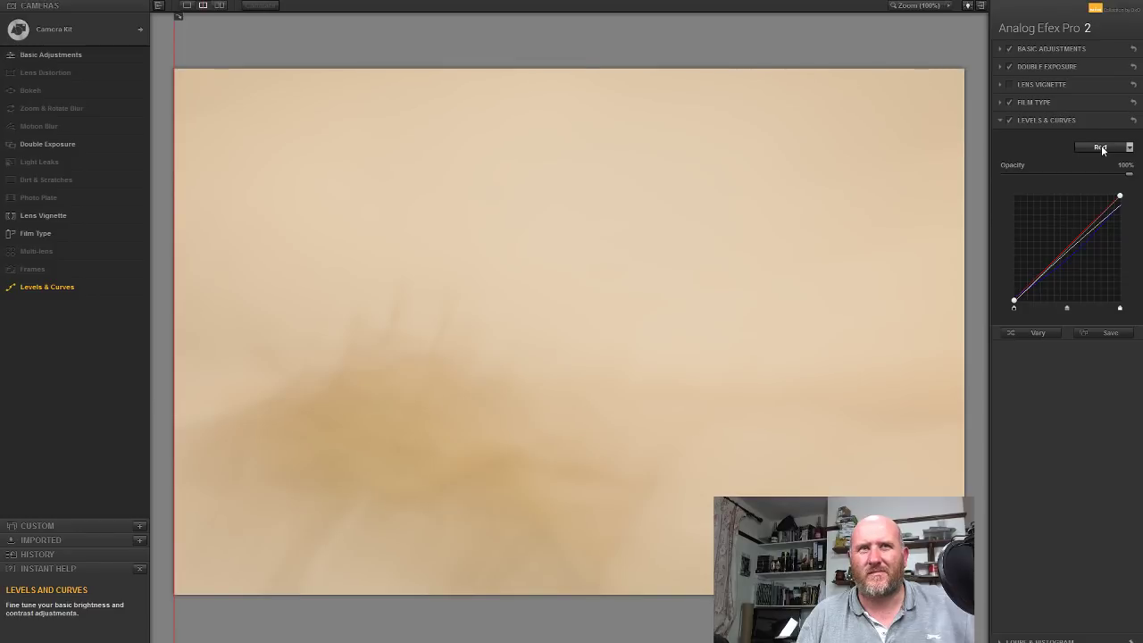
{"action": "left_click", "coordinate": [1103, 148]}
{"action": "left_click", "coordinate": [1102, 162]}
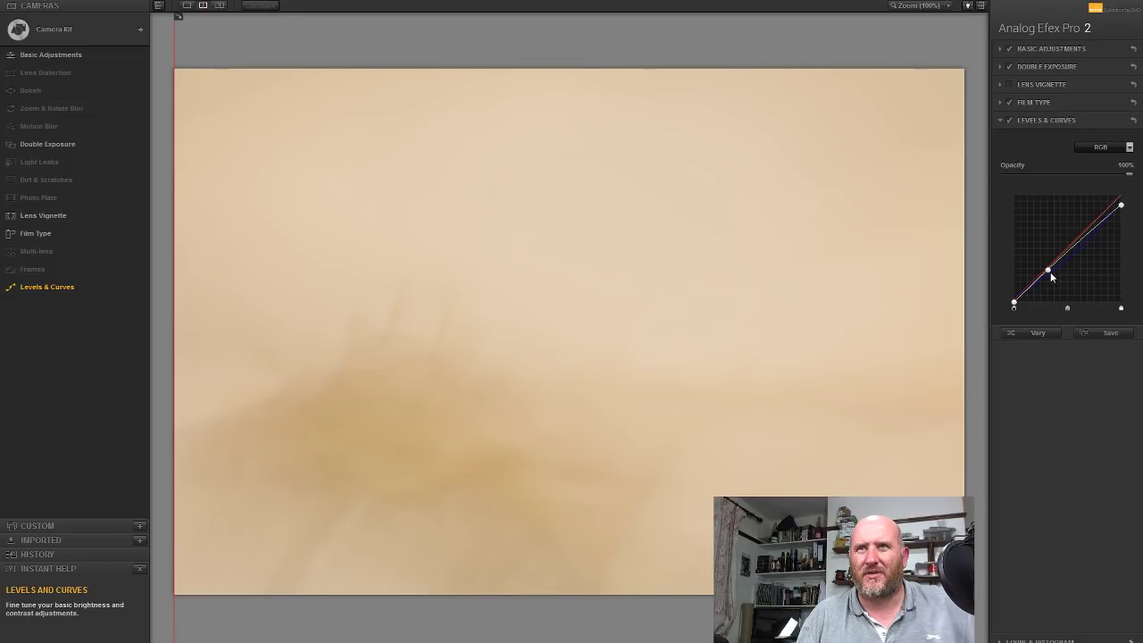
{"action": "left_click_drag", "start_coordinate": [1048, 270], "coordinate": [1051, 283]}
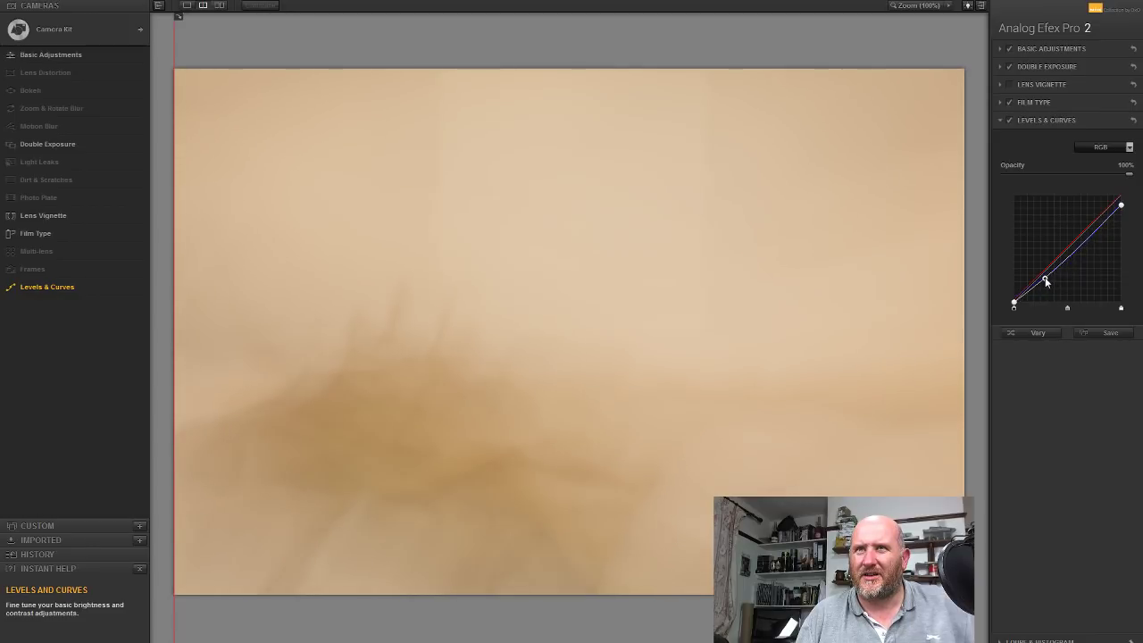
{"action": "left_click", "coordinate": [1084, 238]}
{"action": "left_click_drag", "start_coordinate": [1086, 241], "coordinate": [1085, 231]}
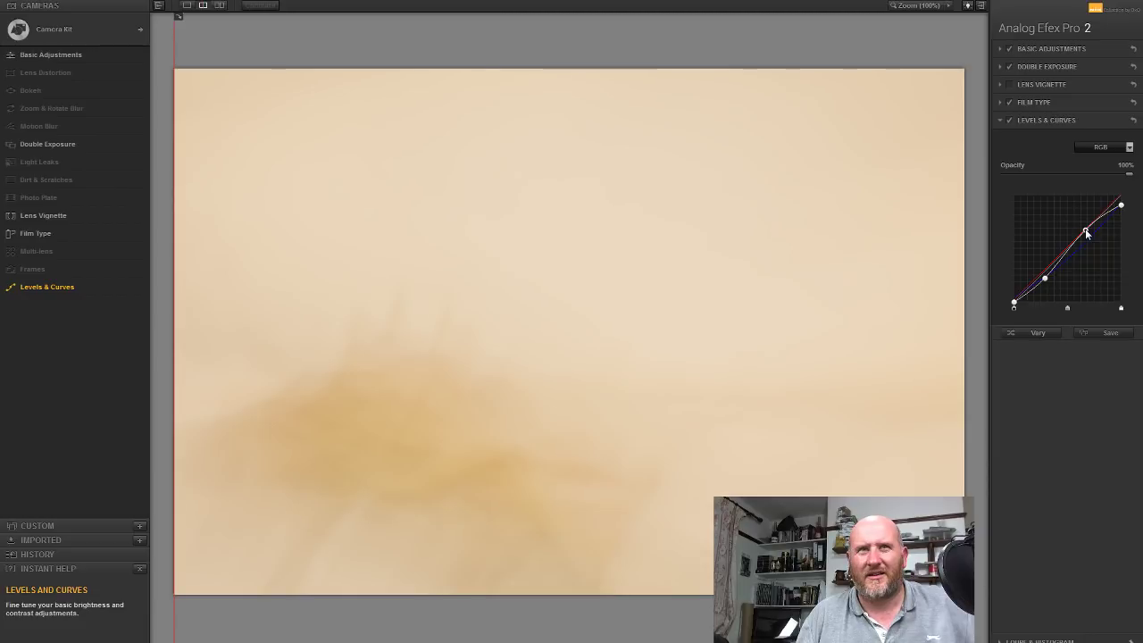
{"action": "left_click_drag", "start_coordinate": [1086, 231], "coordinate": [1079, 226]}
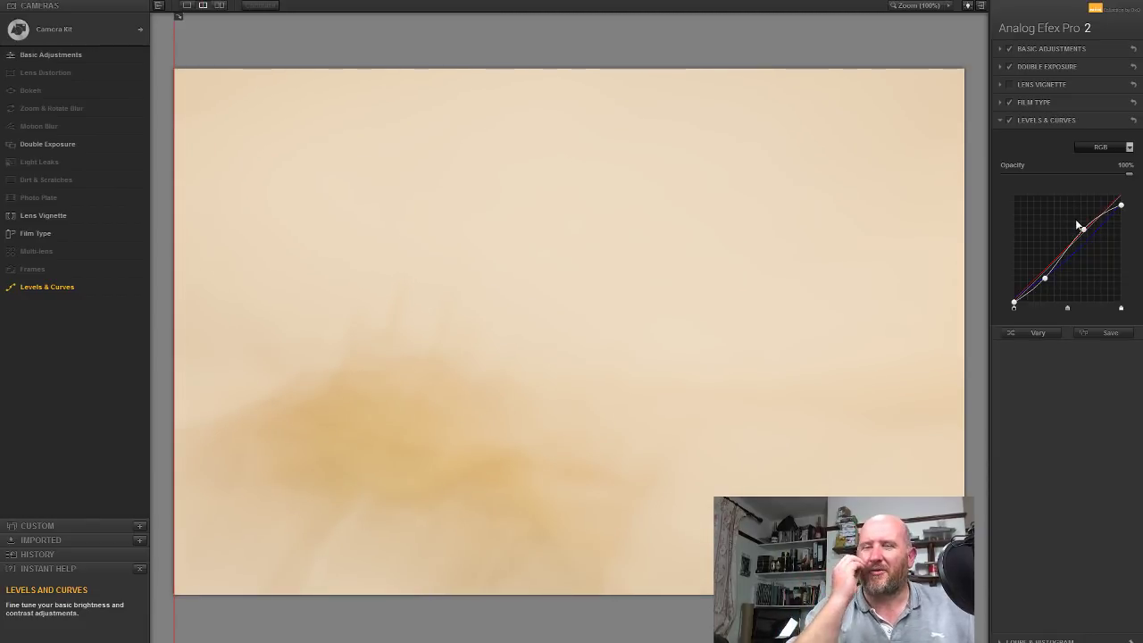
{"action": "left_click_drag", "start_coordinate": [1047, 282], "coordinate": [1045, 284]}
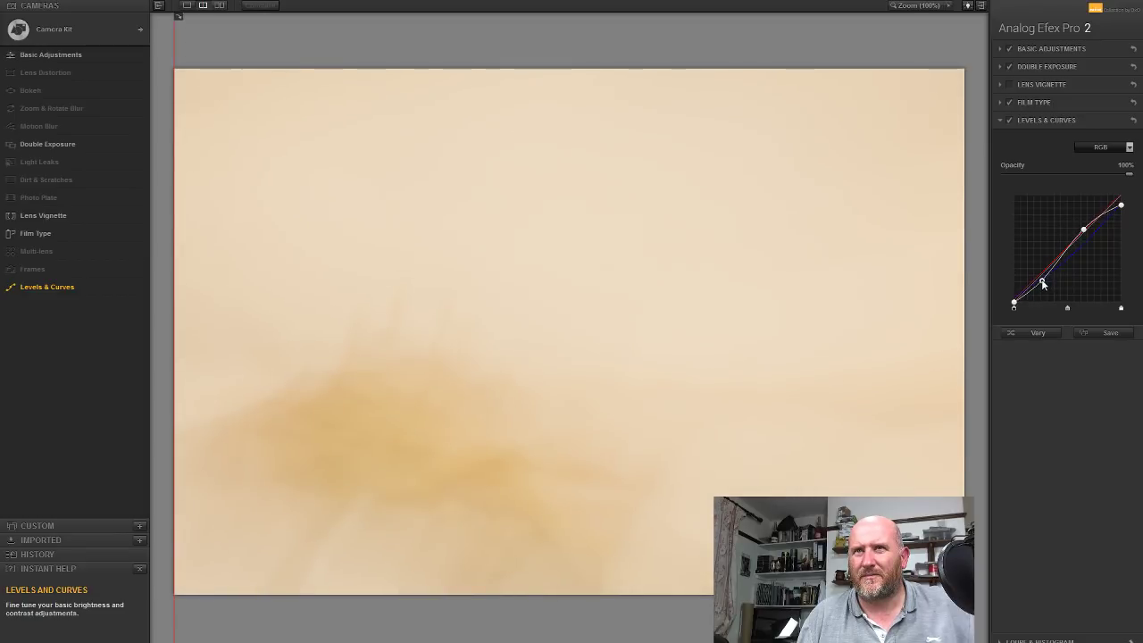
Pull the midtones of the Luminosity curve down slightly, and apply the Analog Efex Pro 2 effect to the Photoshop image
{"action": "left_click", "coordinate": [1102, 147]}
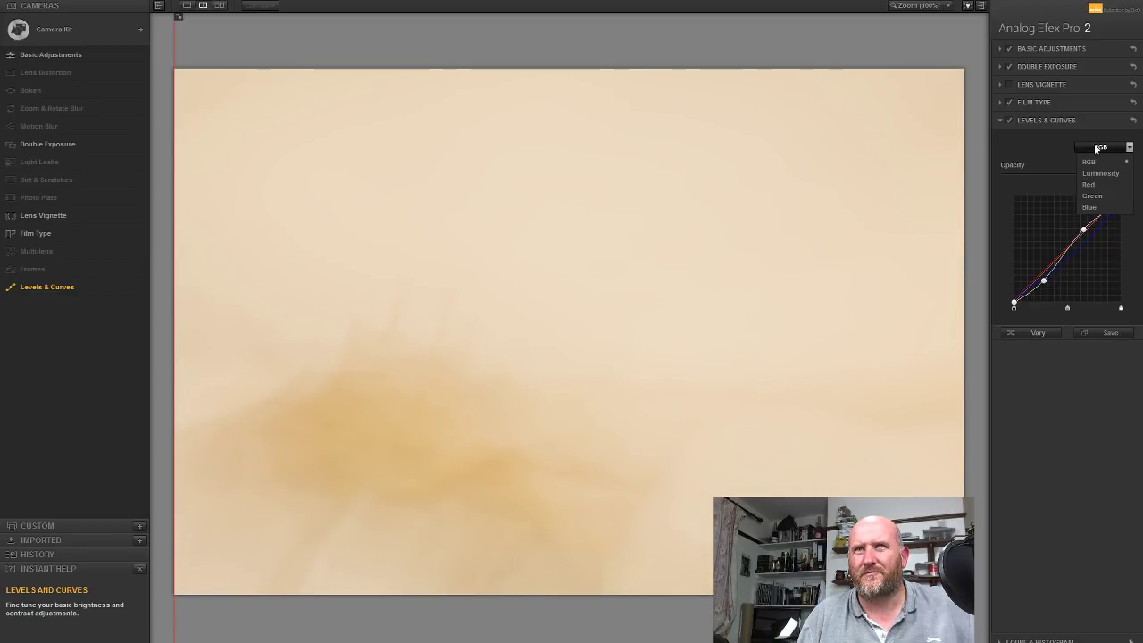
{"action": "left_click", "coordinate": [1095, 170]}
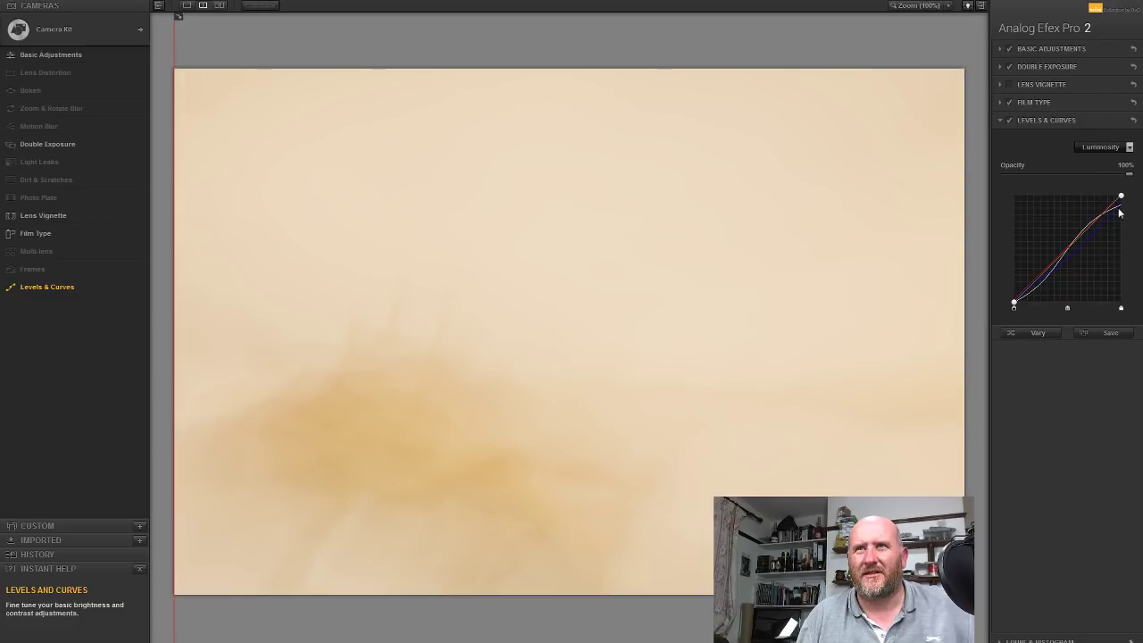
{"action": "left_click", "coordinate": [1112, 148]}
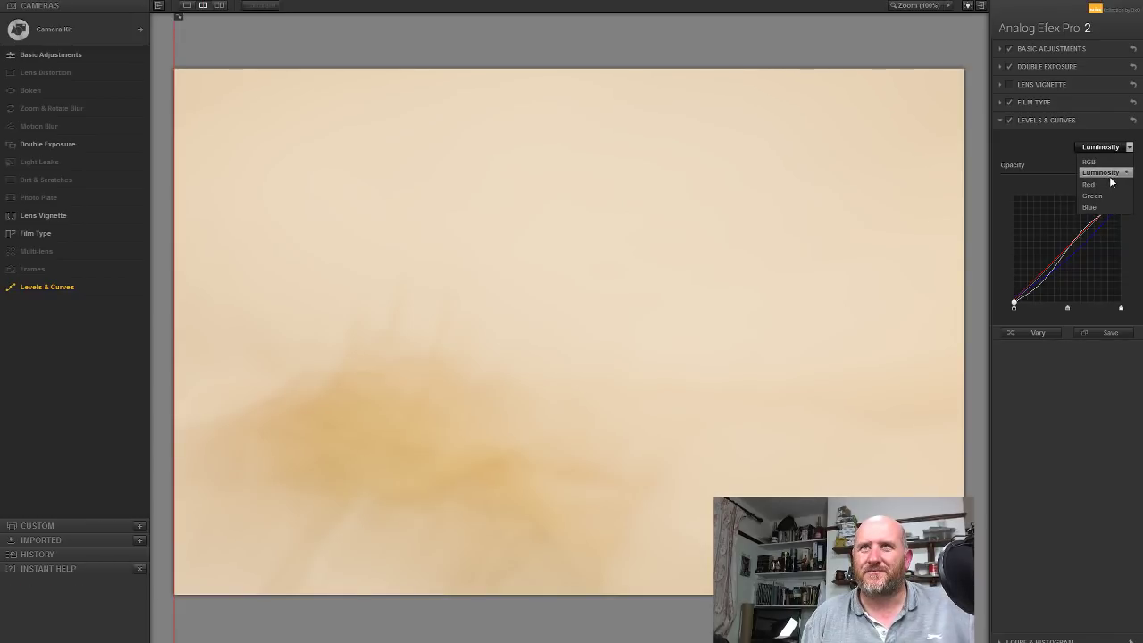
{"action": "left_click", "coordinate": [1111, 178]}
{"action": "left_click", "coordinate": [1076, 247]}
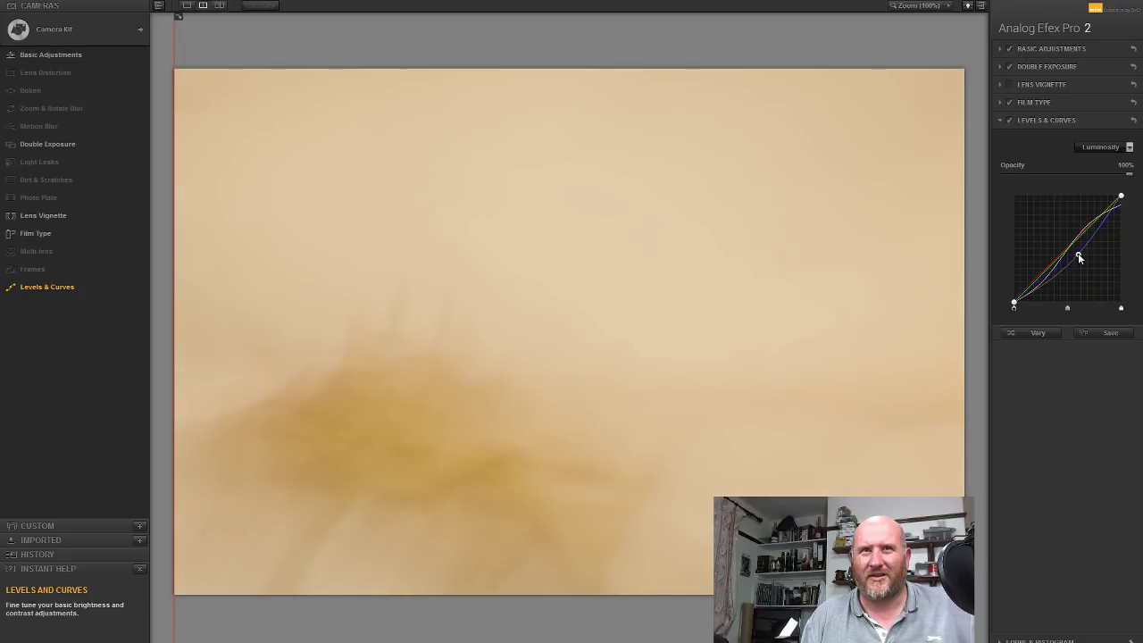
{"action": "left_click_drag", "start_coordinate": [1078, 253], "coordinate": [1080, 254]}
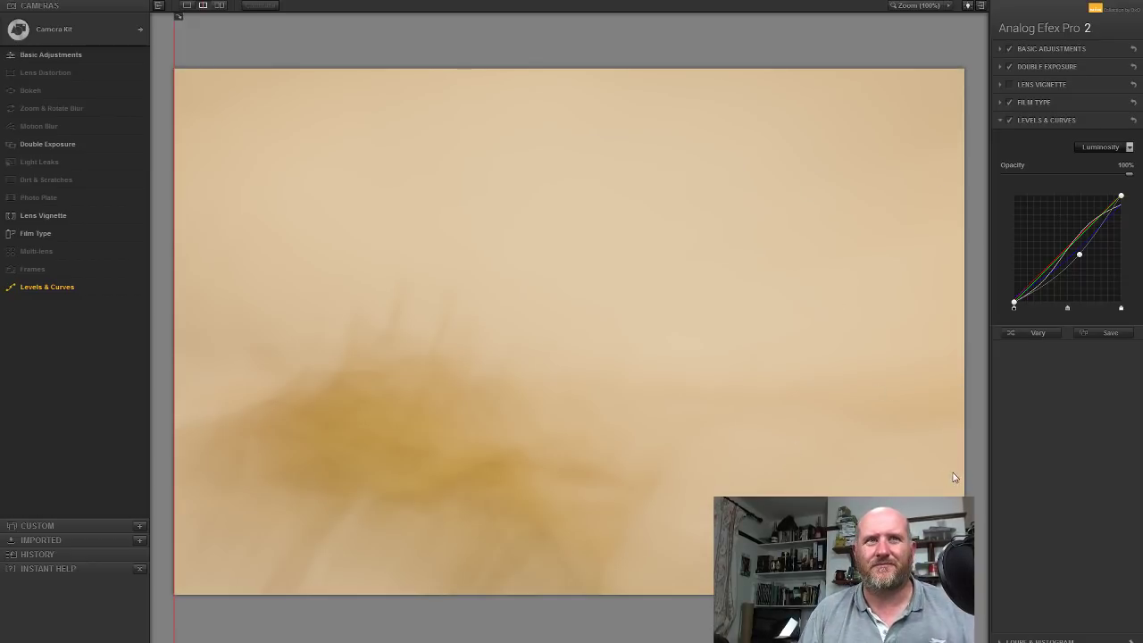
{"action": "left_click", "coordinate": [1044, 640]}
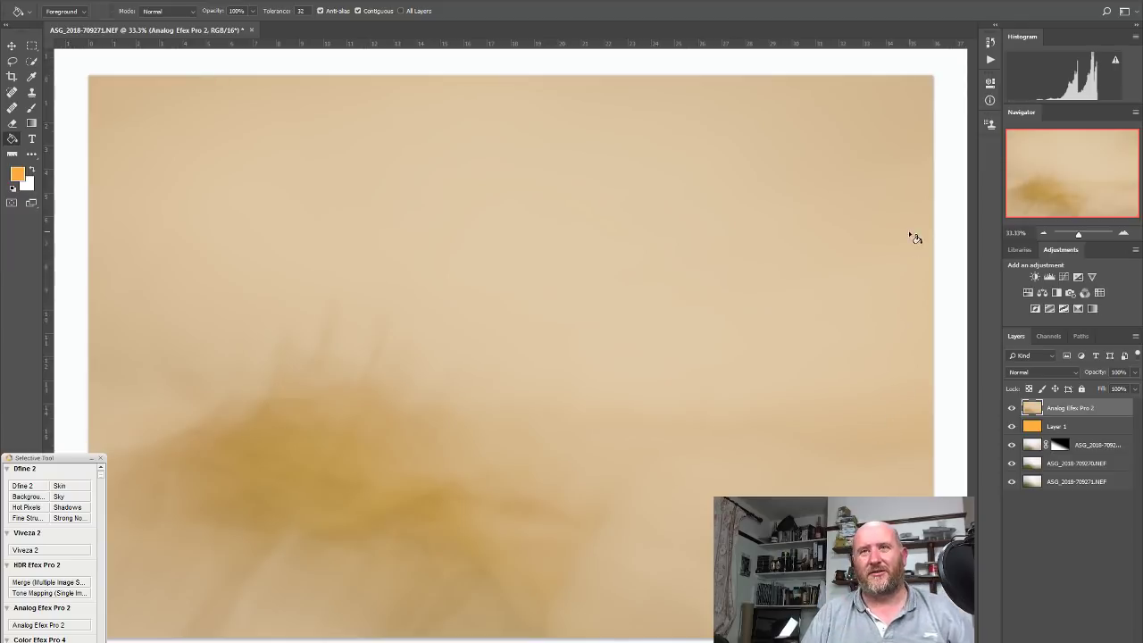
Add a Curves adjustment layer above the Analog Efex Pro 2 layer and raise its RGB curve at input 157 to brighten the image
{"action": "left_click", "coordinate": [1046, 234]}
{"action": "left_click", "coordinate": [1046, 234]}
{"action": "left_click", "coordinate": [1046, 234]}
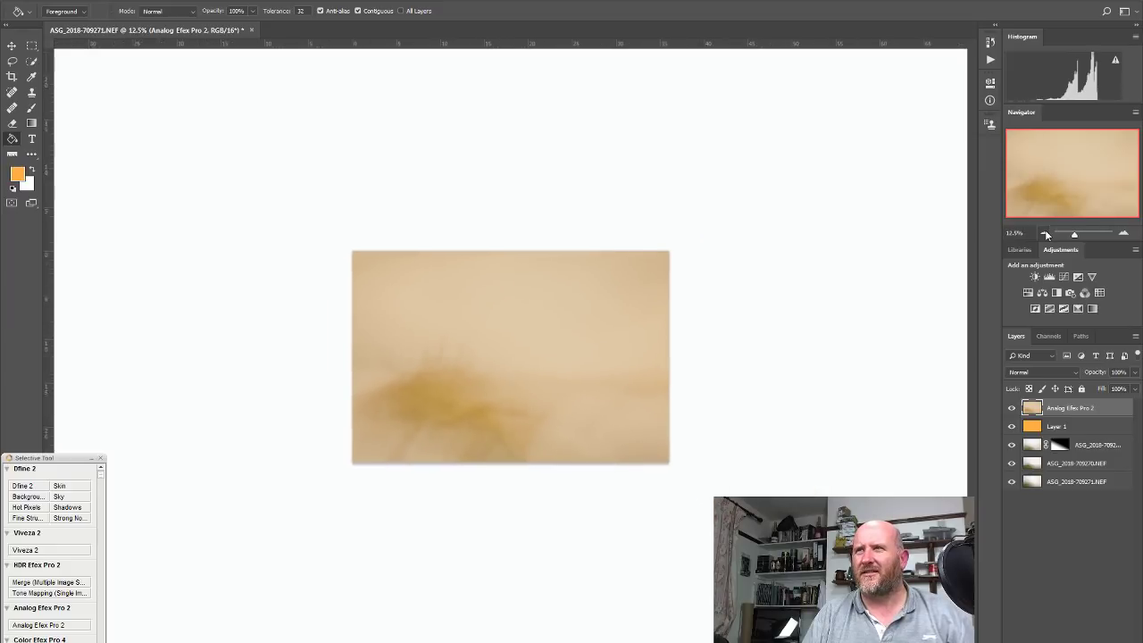
{"action": "left_click", "coordinate": [1046, 234]}
{"action": "left_click", "coordinate": [1046, 234]}
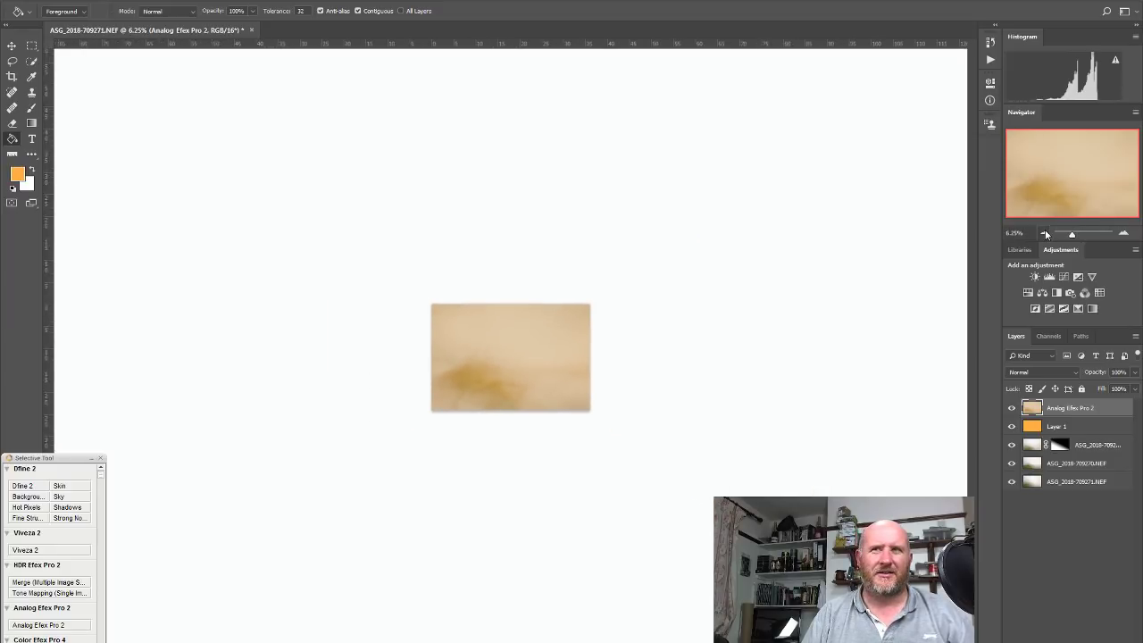
{"action": "left_click", "coordinate": [1046, 234]}
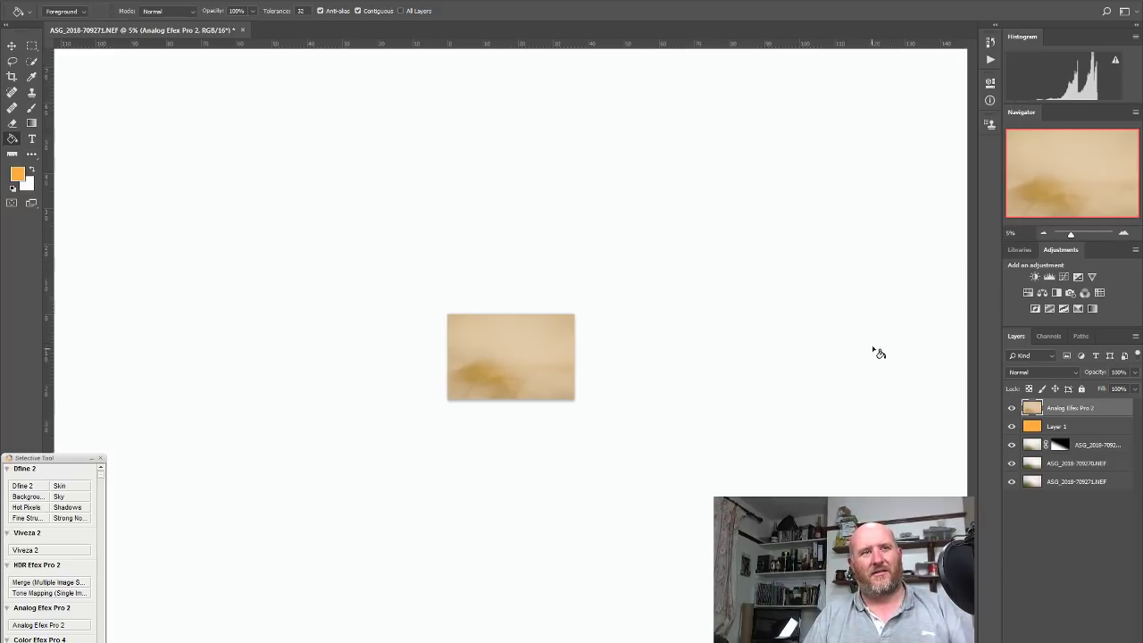
{"action": "left_click", "coordinate": [1064, 278]}
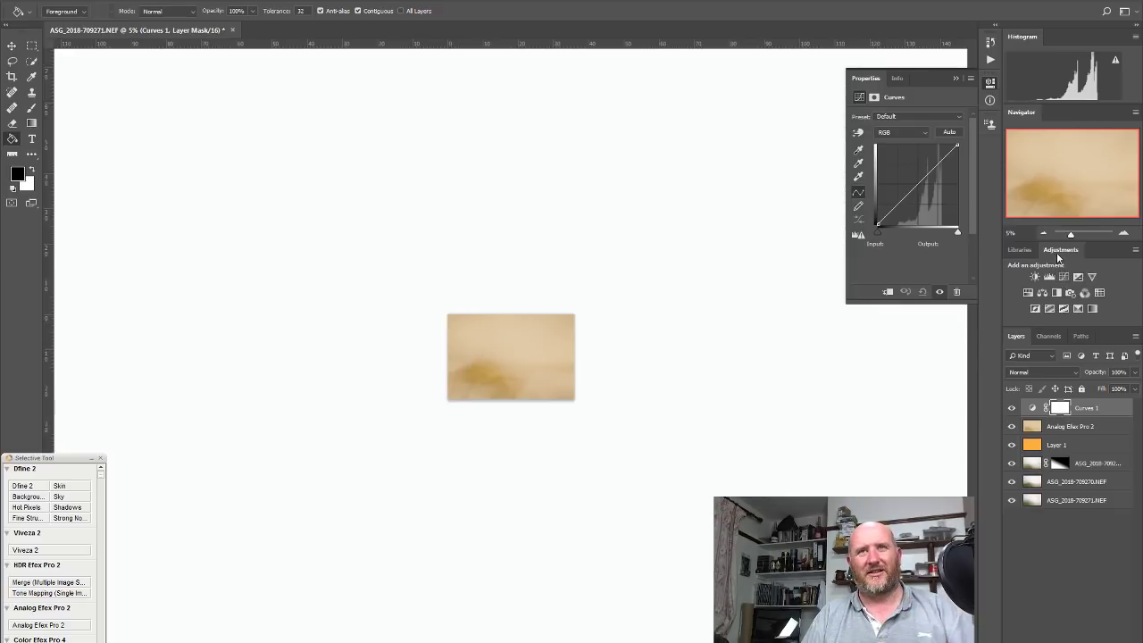
{"action": "left_click", "coordinate": [930, 172]}
{"action": "left_click_drag", "start_coordinate": [930, 172], "coordinate": [927, 165]}
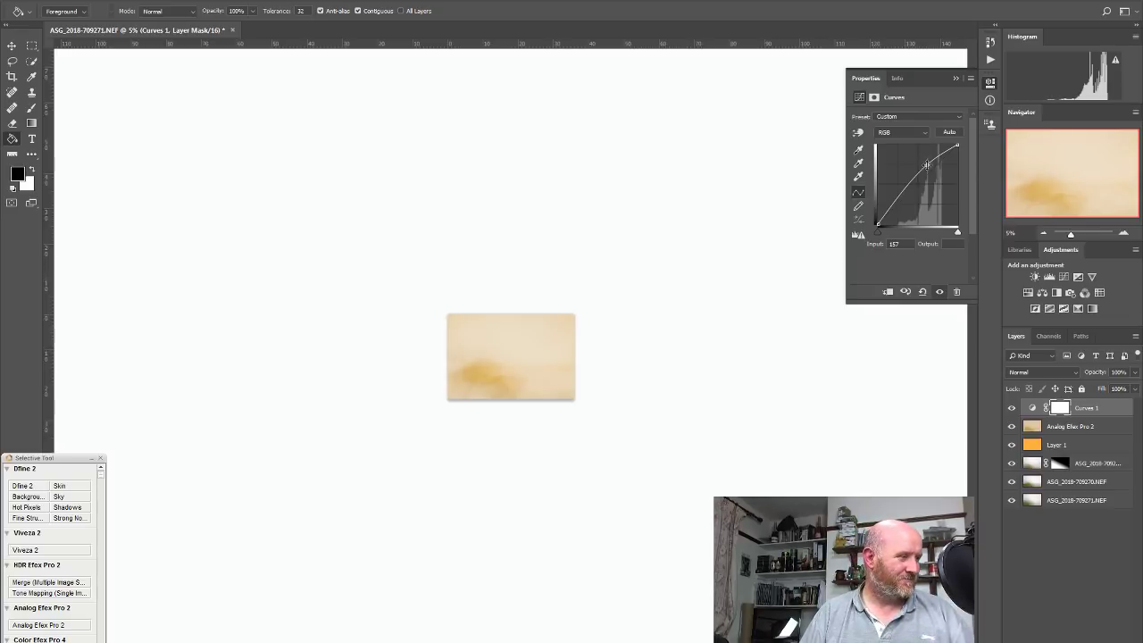
{"action": "left_click", "coordinate": [988, 85]}
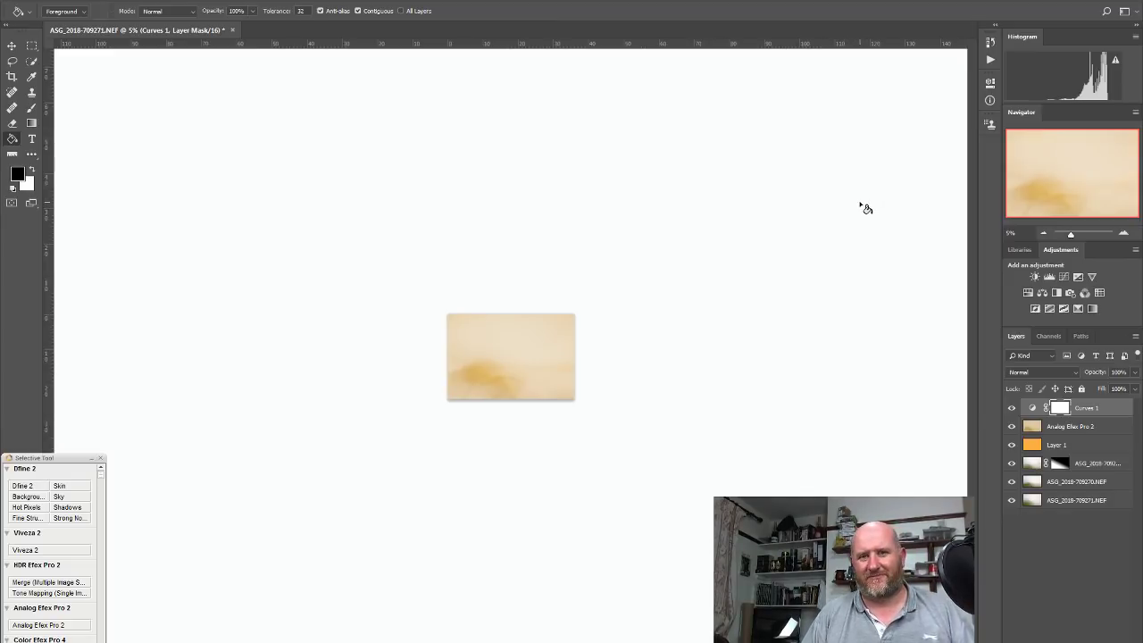
Compare the image with and without the Curves 1 adjustment layer at 25% magnification
{"action": "left_click", "coordinate": [1124, 233]}
{"action": "left_click", "coordinate": [1124, 233]}
{"action": "left_click", "coordinate": [1125, 233]}
{"action": "left_click", "coordinate": [1125, 233]}
{"action": "left_click", "coordinate": [1126, 233]}
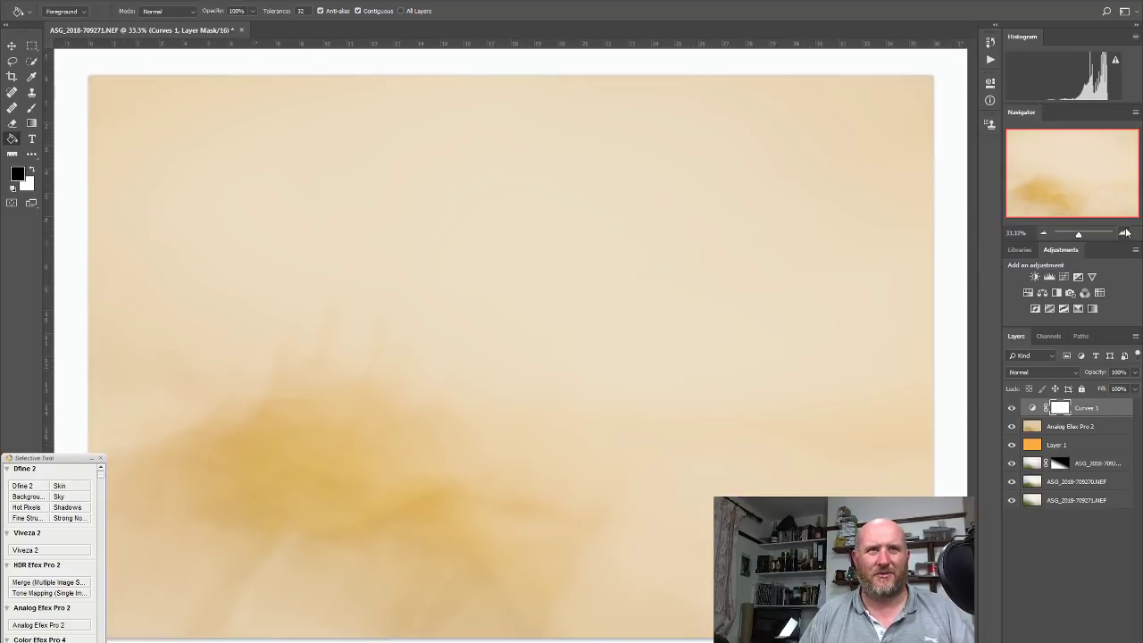
{"action": "left_click", "coordinate": [1049, 232]}
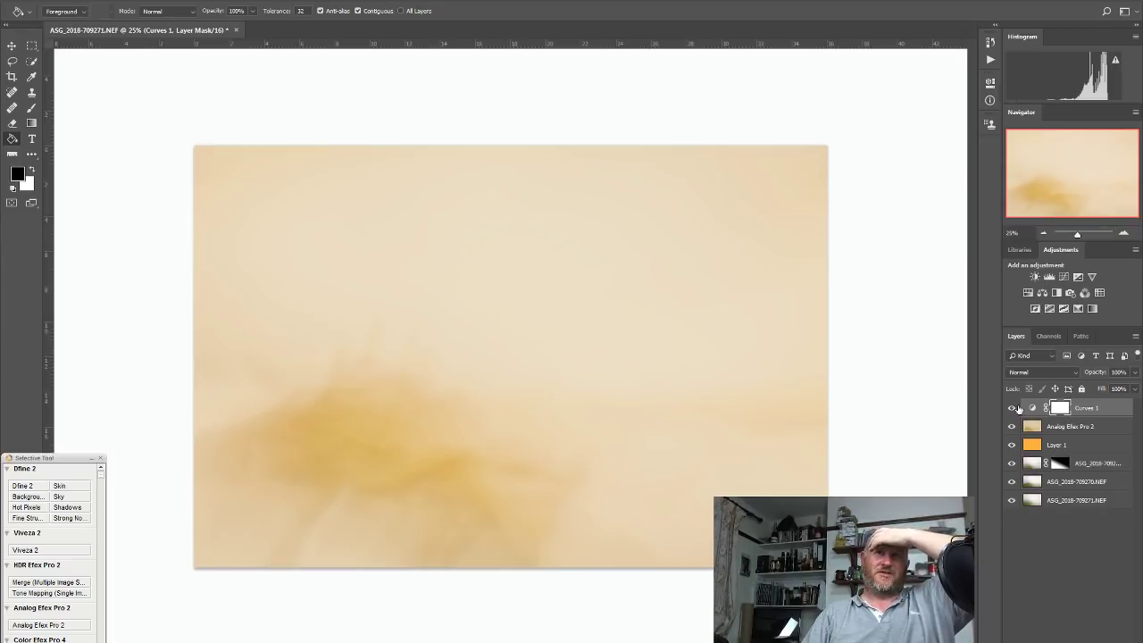
{"action": "left_click", "coordinate": [1011, 409]}
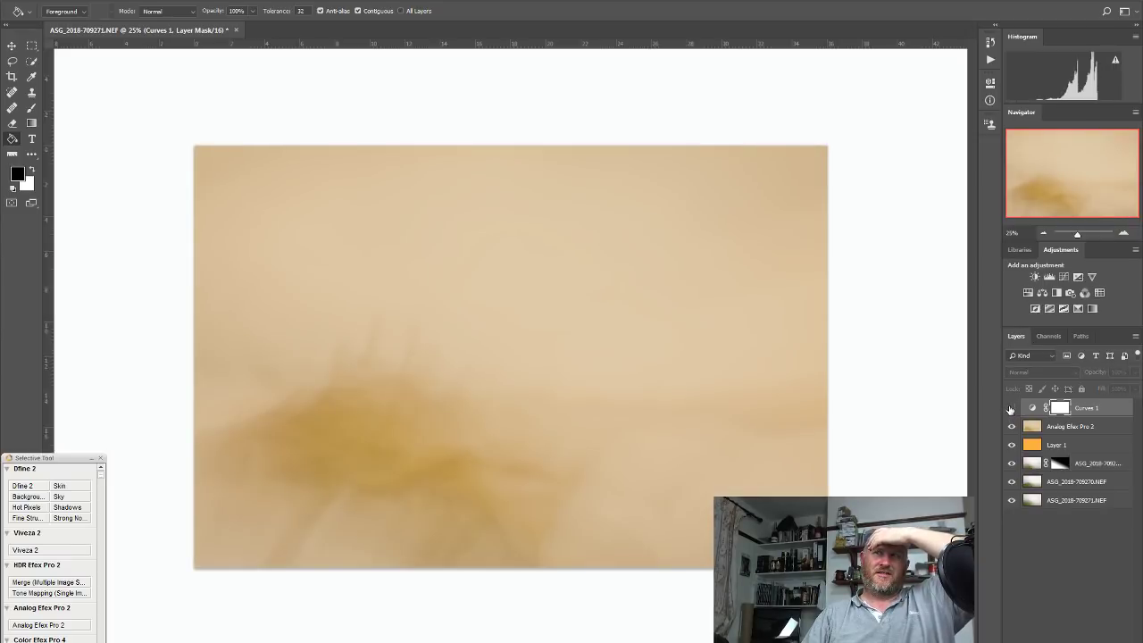
{"action": "left_click", "coordinate": [1011, 409]}
{"action": "left_click", "coordinate": [1011, 409]}
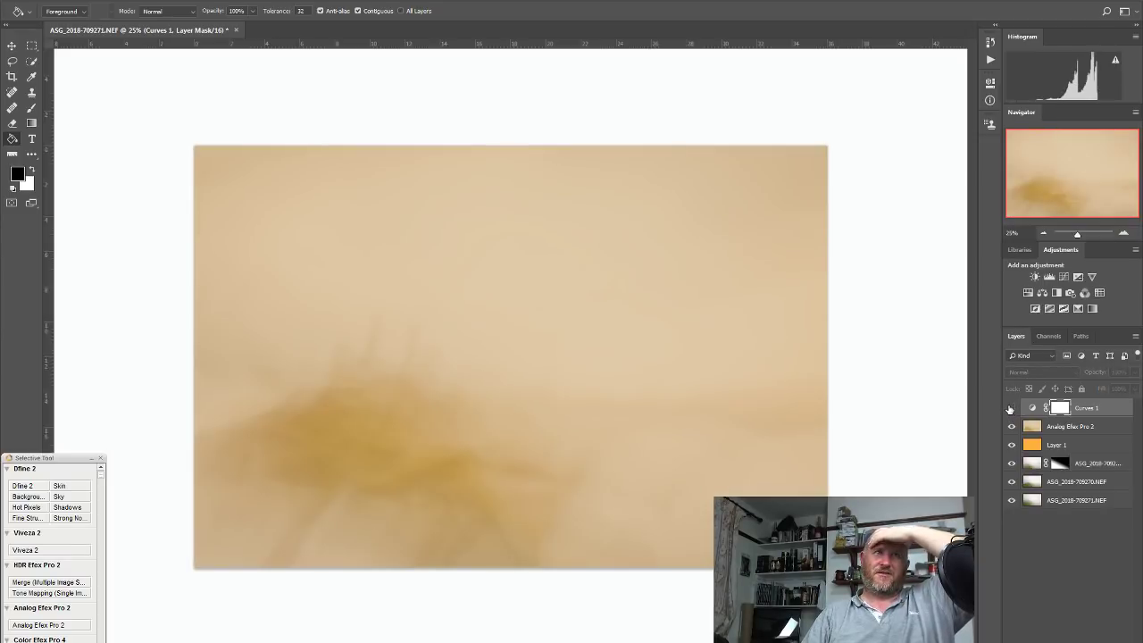
Show the Curves 1 layer, open the image in Viveza 2, and move the before/after divider to the image's left edge
{"action": "left_click", "coordinate": [1011, 410]}
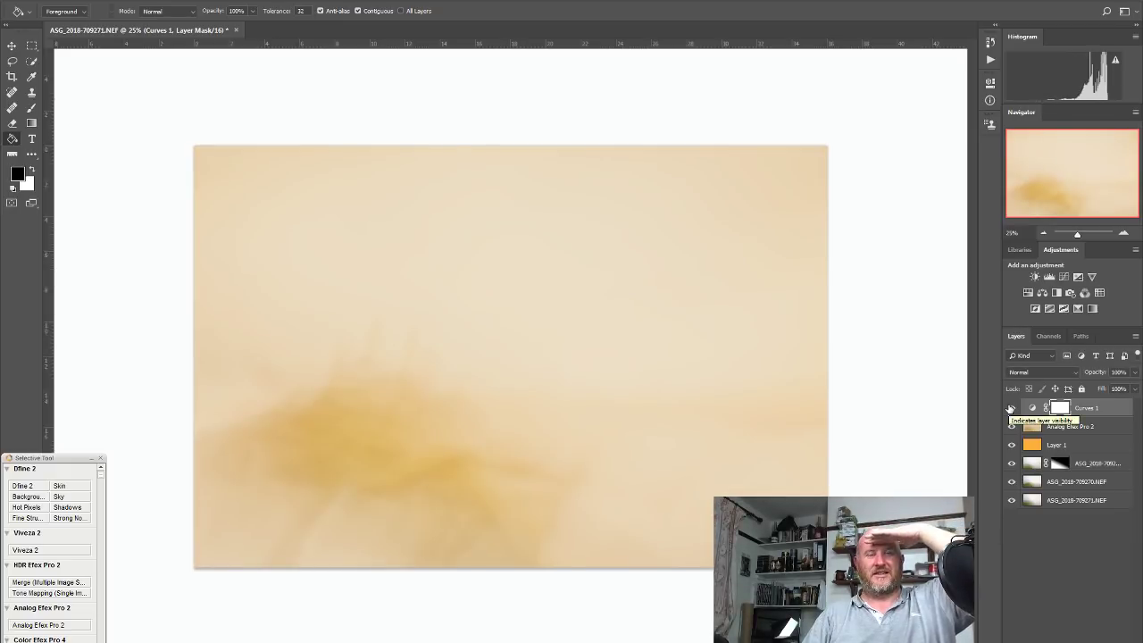
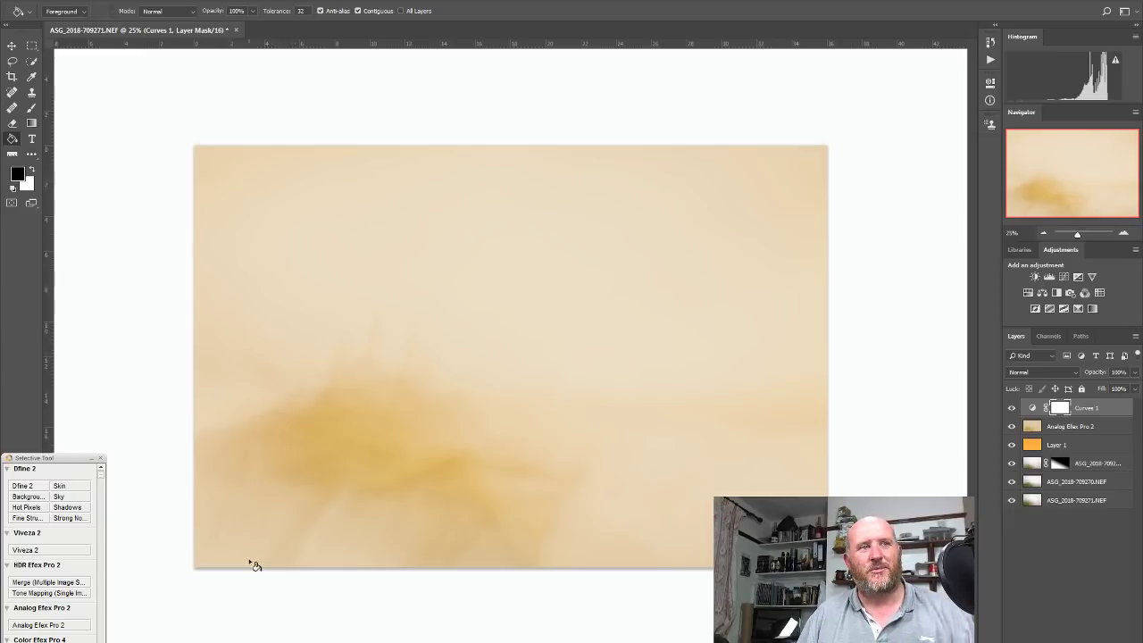
{"action": "left_click", "coordinate": [35, 552]}
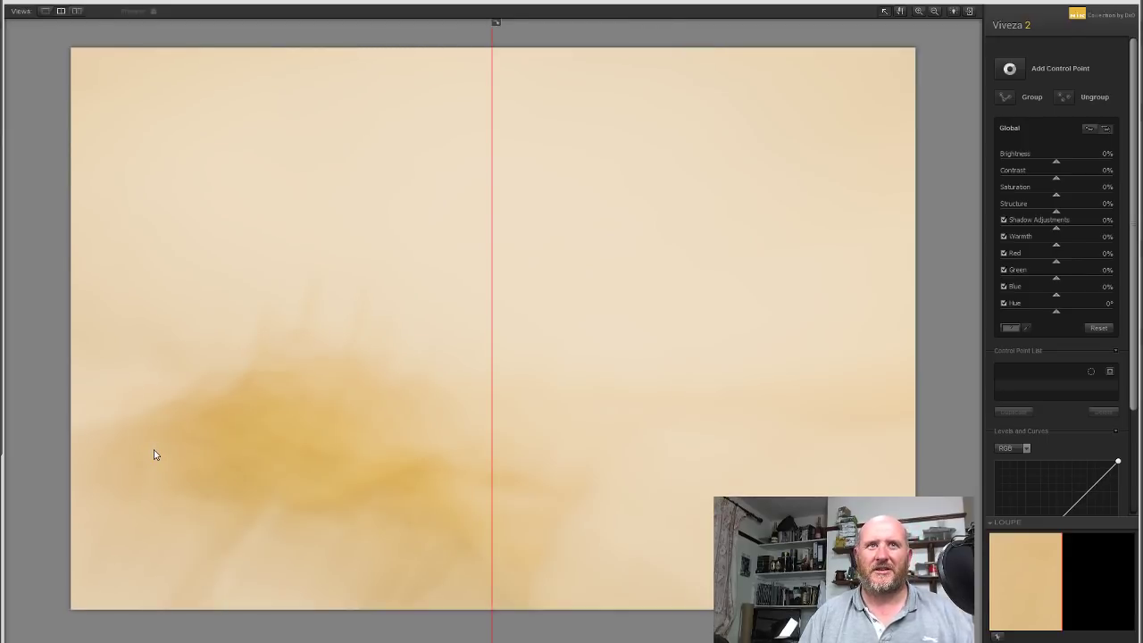
{"action": "left_click_drag", "start_coordinate": [492, 313], "coordinate": [72, 306]}
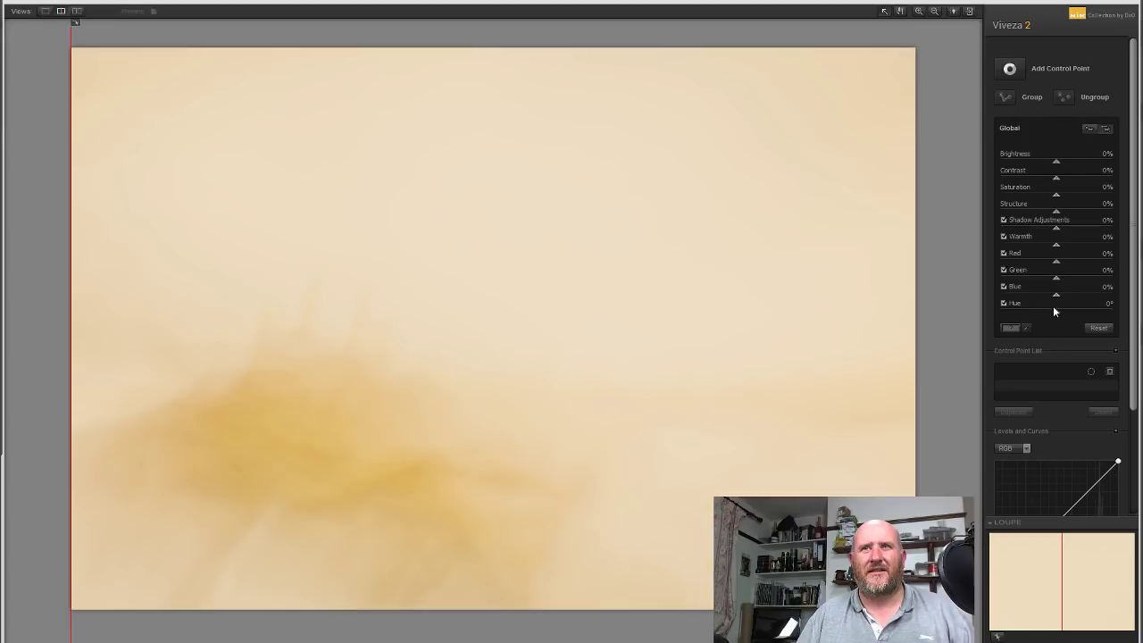
Try different global Hue shifts on the image, from -41° to 30°
{"action": "mouse_move", "coordinate": [1057, 309]}
{"action": "left_mouse_down"}
{"action": "mouse_move", "coordinate": [1048, 309]}
{"action": "mouse_move", "coordinate": [1069, 309]}
{"action": "mouse_move", "coordinate": [971, 313]}
{"action": "mouse_move", "coordinate": [1045, 310]}
{"action": "left_mouse_up"}
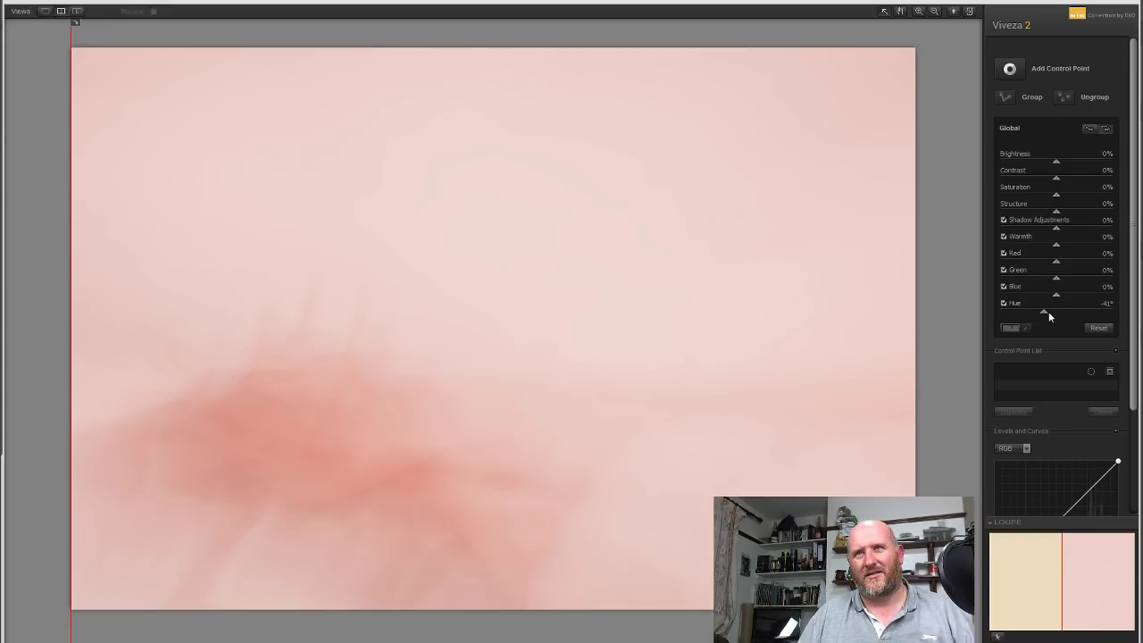
{"action": "left_click_drag", "start_coordinate": [1044, 314], "coordinate": [1044, 315]}
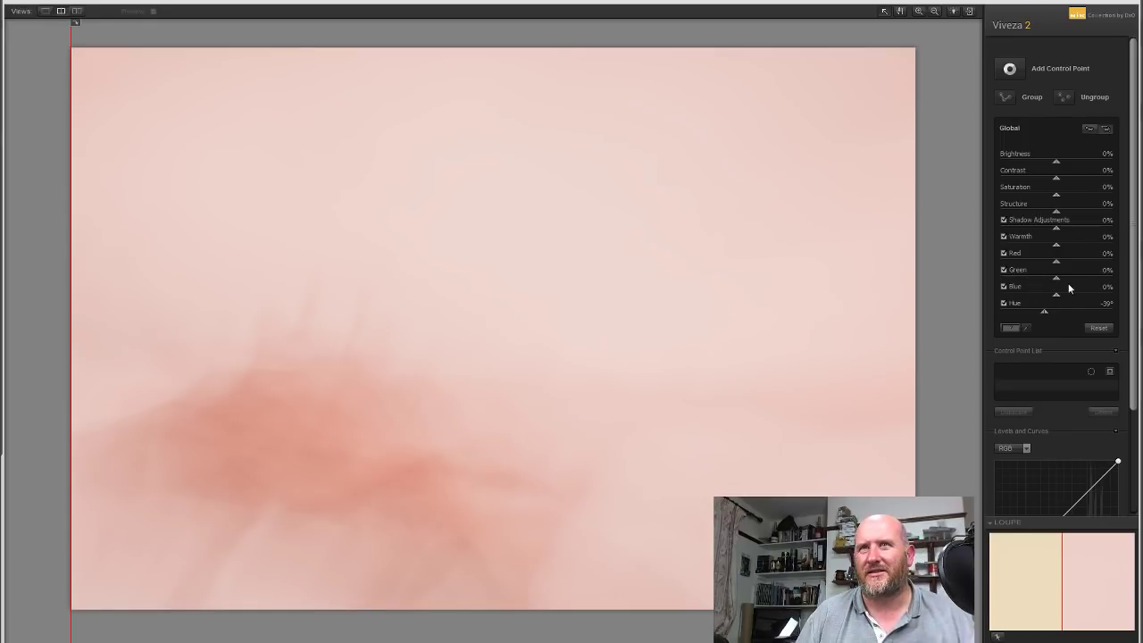
{"action": "left_click_drag", "start_coordinate": [1048, 311], "coordinate": [1049, 312]}
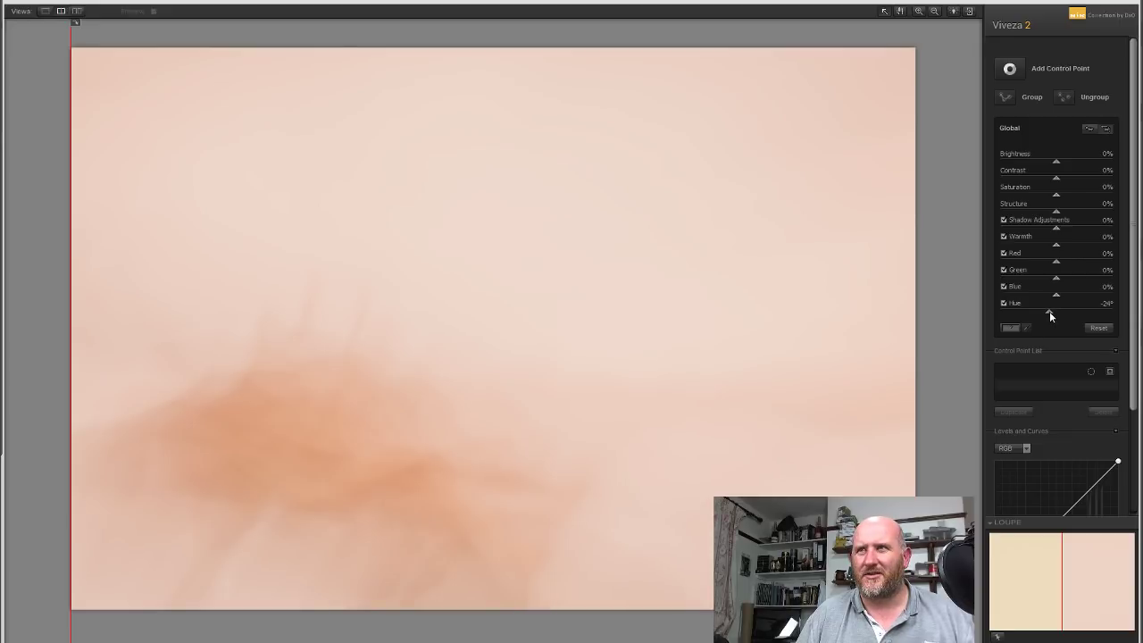
{"action": "left_click_drag", "start_coordinate": [1052, 311], "coordinate": [1054, 310]}
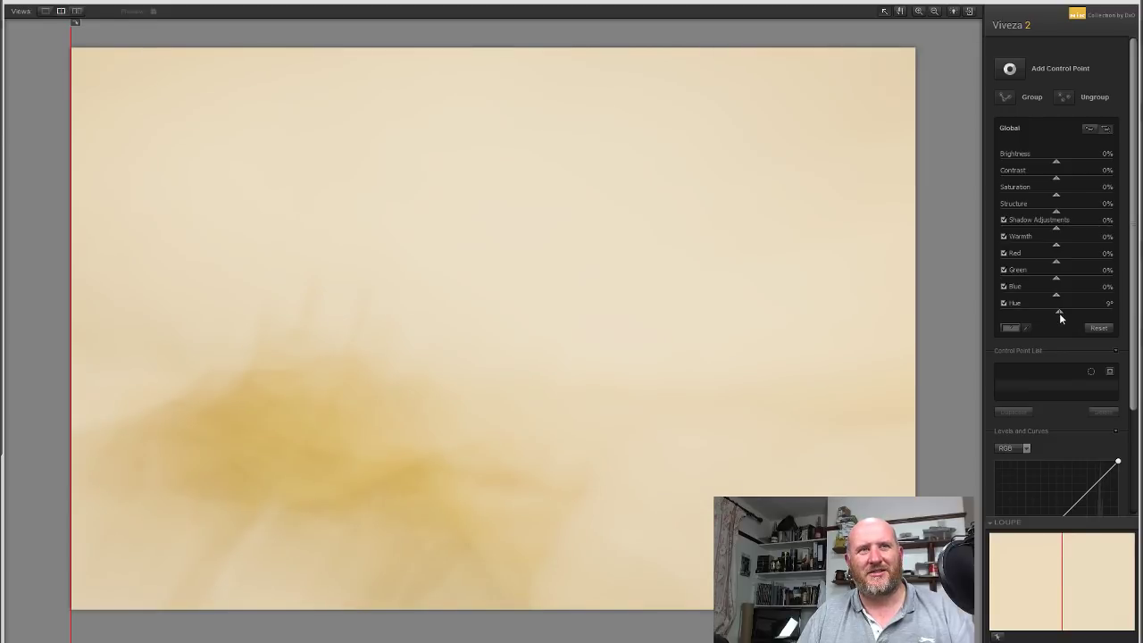
{"action": "left_click_drag", "start_coordinate": [1062, 317], "coordinate": [1064, 317]}
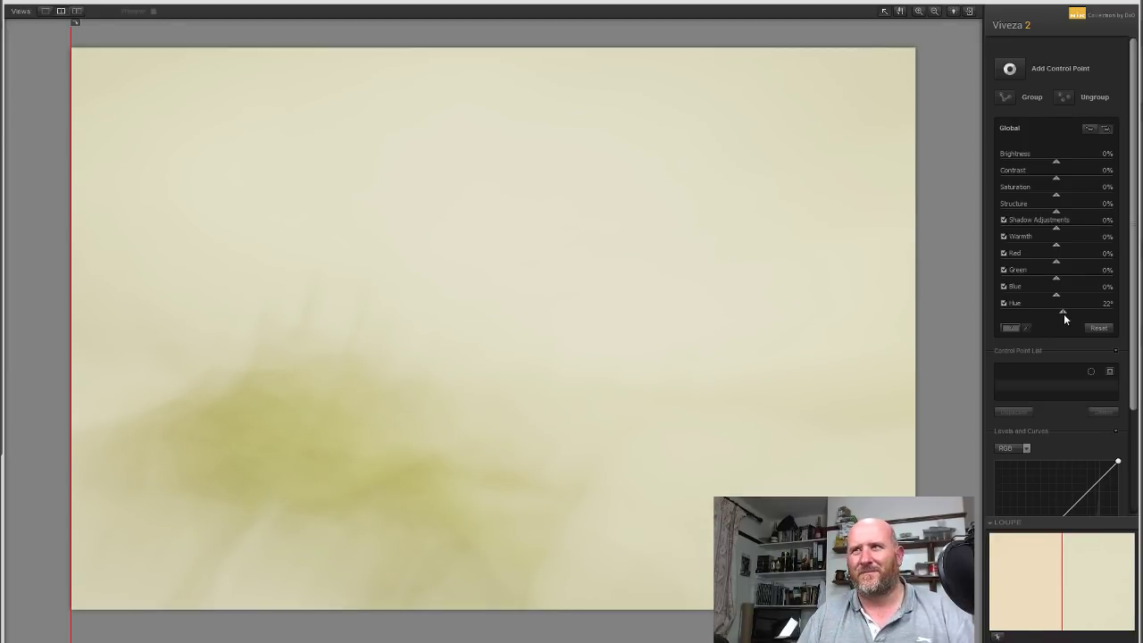
{"action": "left_click_drag", "start_coordinate": [1065, 314], "coordinate": [1067, 314]}
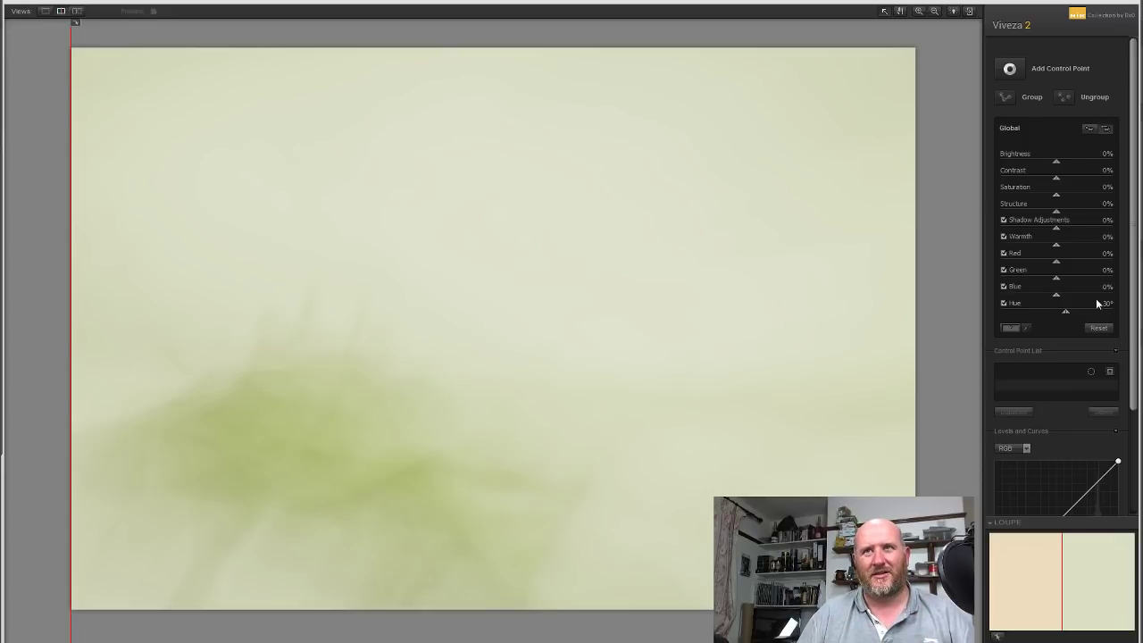
Set the global Hue to -14° and apply the Viveza 2 effect to the Photoshop image
{"action": "left_click_drag", "start_coordinate": [1067, 311], "coordinate": [1045, 311]}
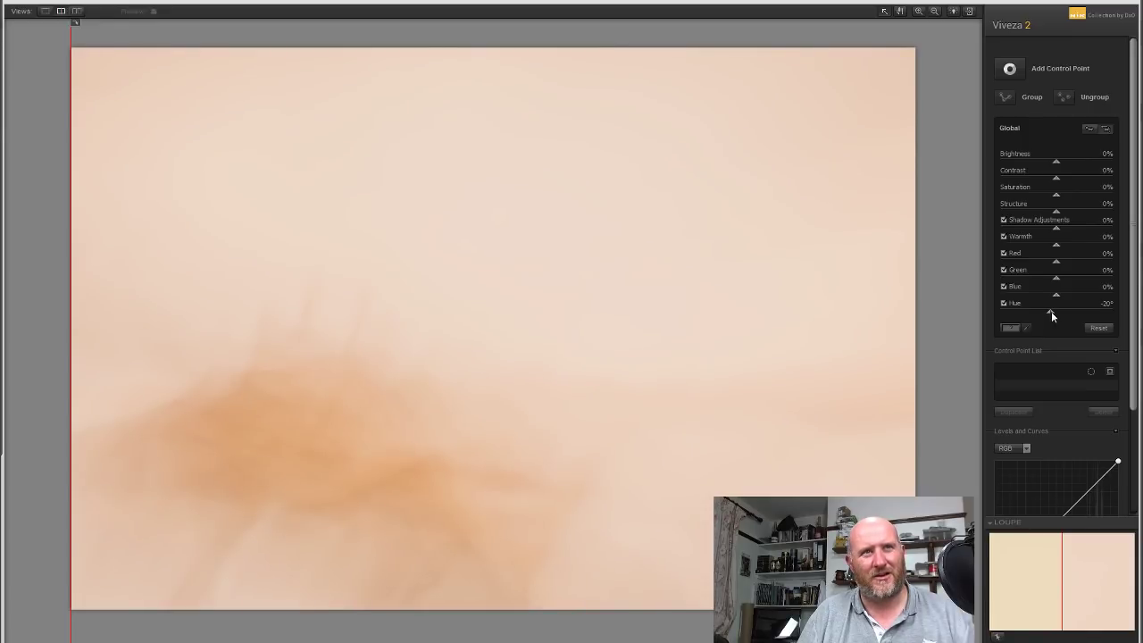
{"action": "left_click_drag", "start_coordinate": [1052, 312], "coordinate": [1053, 313]}
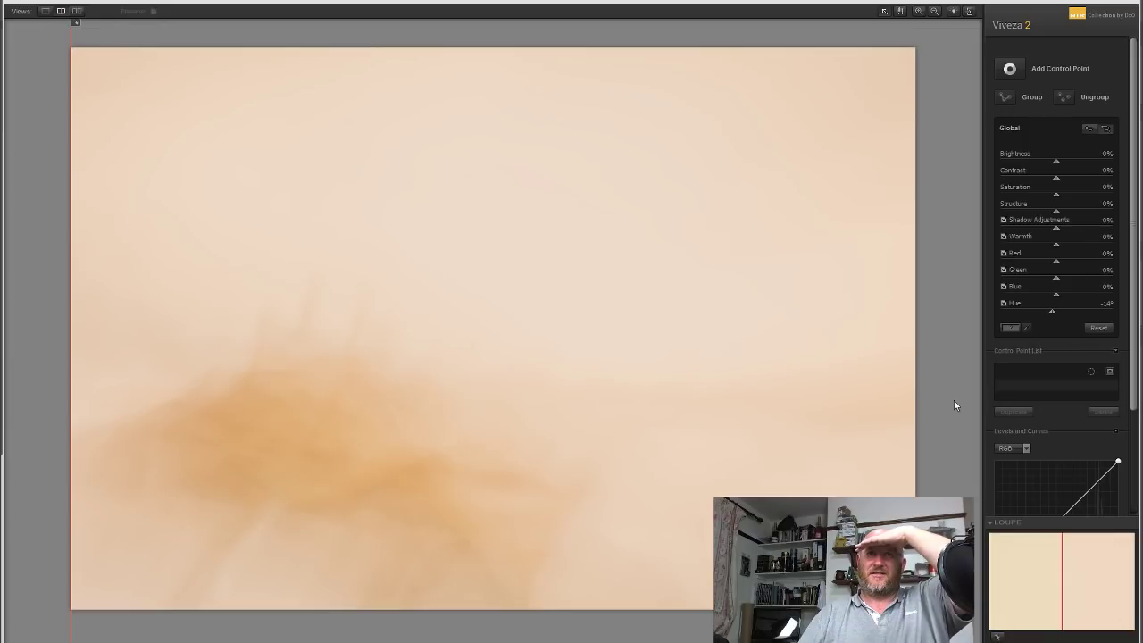
{"action": "left_click_drag", "start_coordinate": [69, 239], "coordinate": [71, 344]}
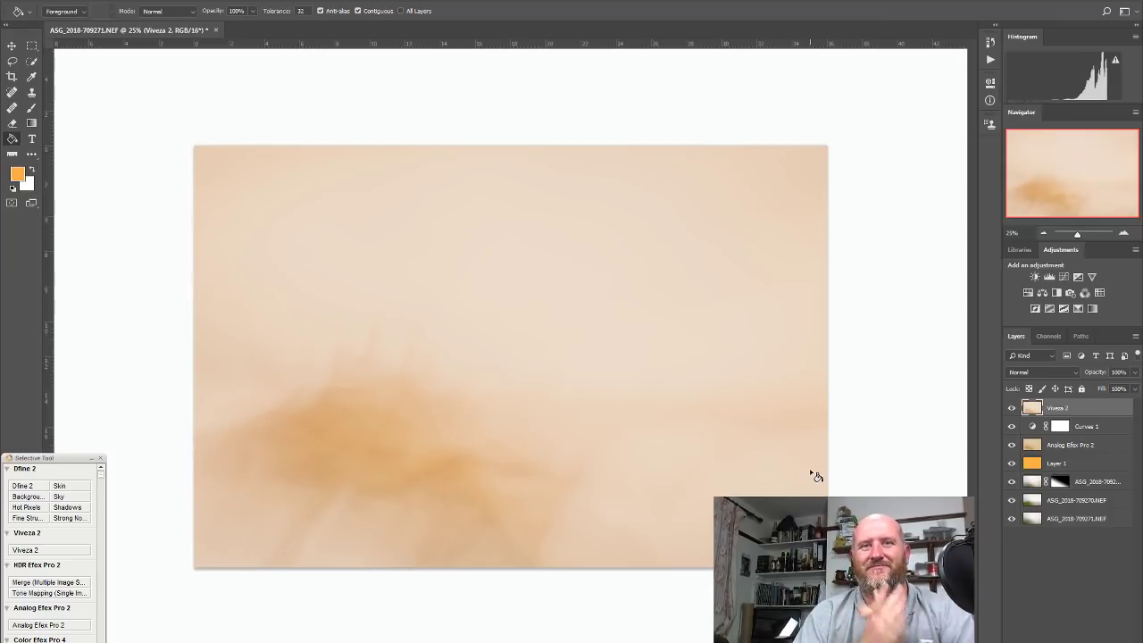
Compare the image repeatedly with and without the Viveza 2 layer to judge the hue shift
{"action": "left_click", "coordinate": [1013, 408]}
{"action": "left_click", "coordinate": [1013, 408]}
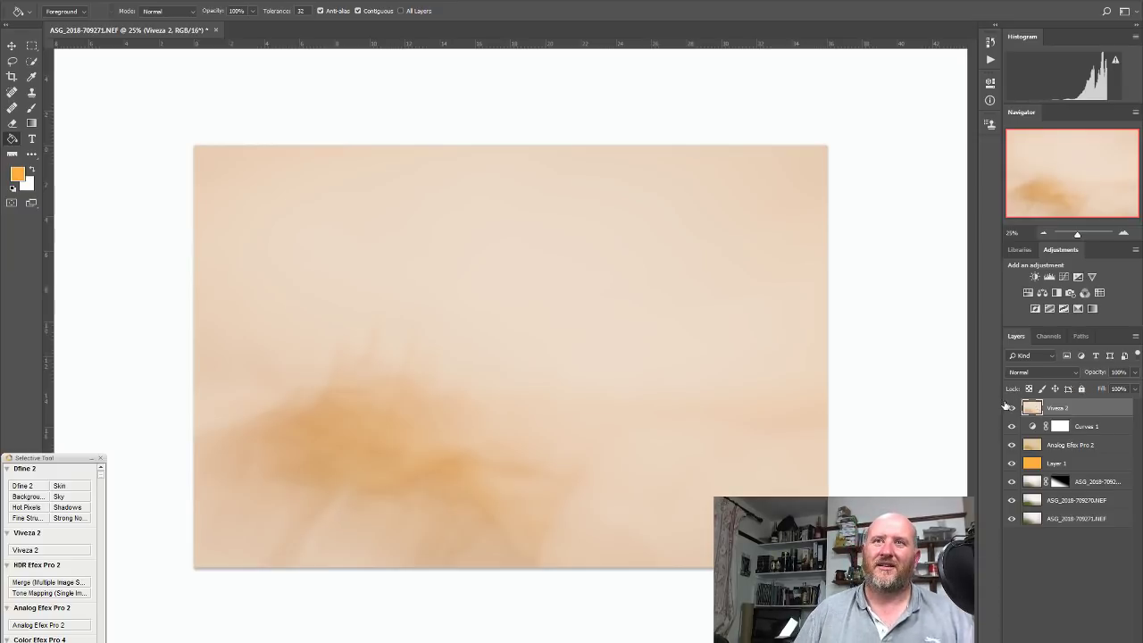
{"action": "left_click", "coordinate": [1012, 408]}
{"action": "left_click", "coordinate": [1012, 408]}
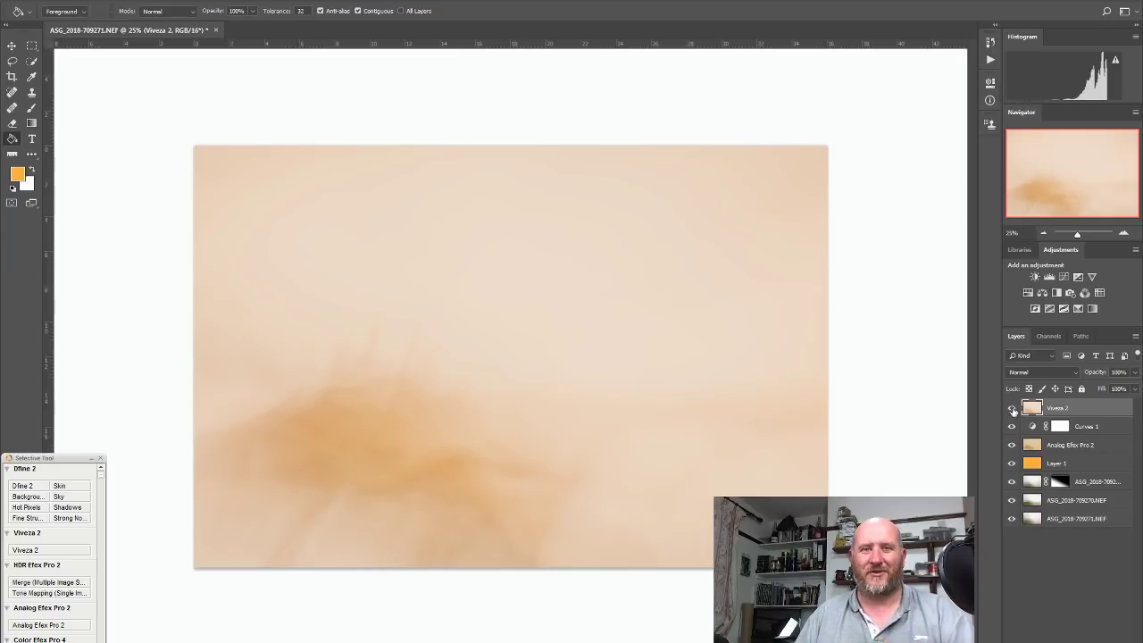
{"action": "left_click", "coordinate": [1012, 408]}
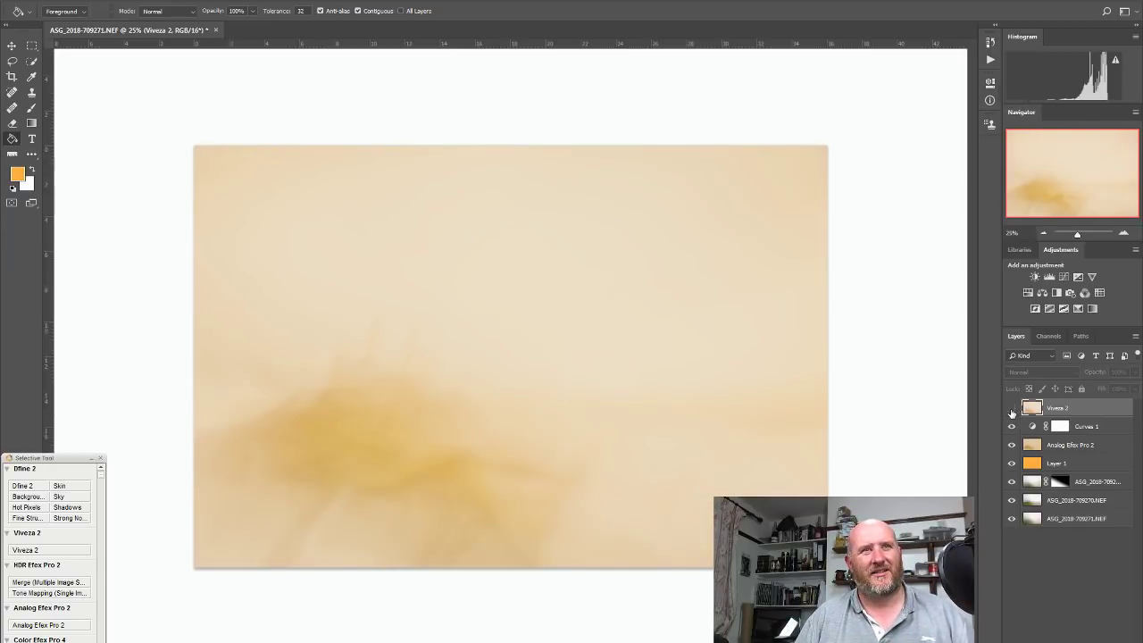
{"action": "left_click", "coordinate": [1012, 409]}
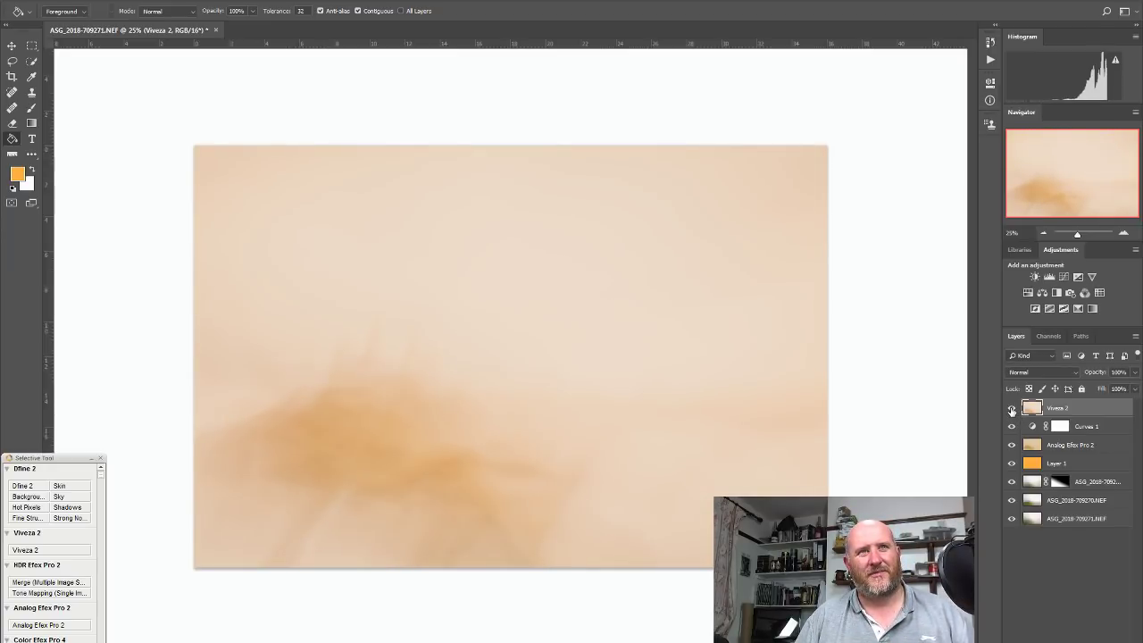
{"action": "left_click", "coordinate": [1012, 408]}
{"action": "left_click", "coordinate": [1012, 408]}
{"action": "left_click", "coordinate": [1012, 408]}
{"action": "left_click", "coordinate": [1012, 409]}
{"action": "left_click", "coordinate": [1012, 409]}
{"action": "left_click", "coordinate": [1012, 408]}
{"action": "left_click", "coordinate": [1012, 408]}
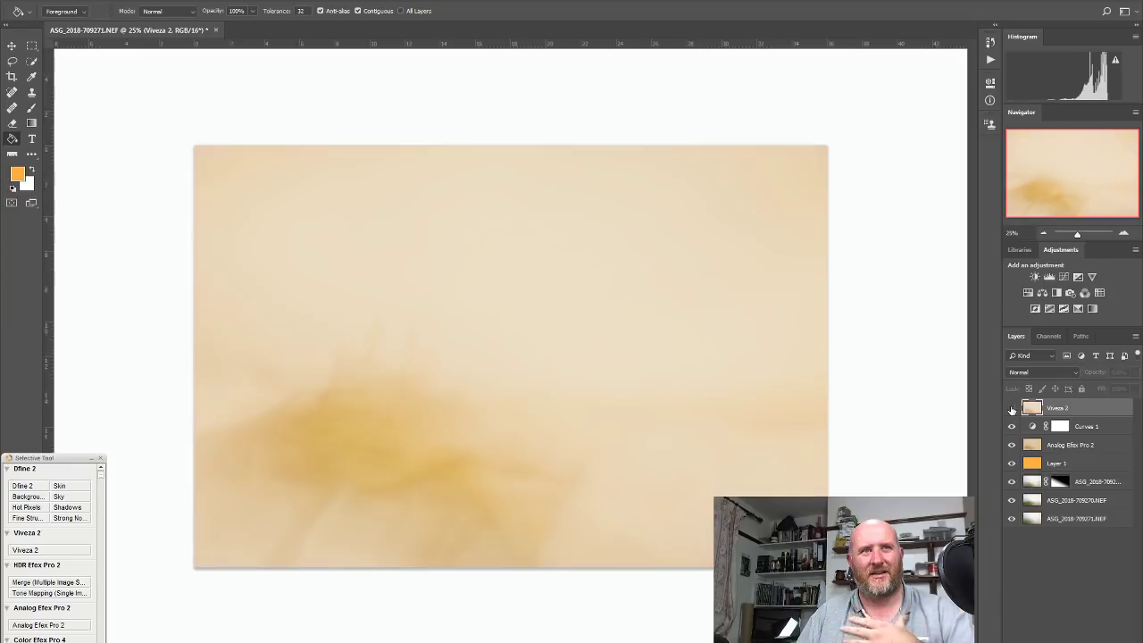
{"action": "left_click", "coordinate": [1012, 409]}
{"action": "left_click", "coordinate": [1012, 409]}
{"action": "left_click", "coordinate": [1012, 408]}
{"action": "left_click", "coordinate": [1012, 408]}
{"action": "left_click", "coordinate": [1012, 408]}
{"action": "left_click", "coordinate": [1012, 408]}
{"action": "left_click", "coordinate": [1012, 408]}
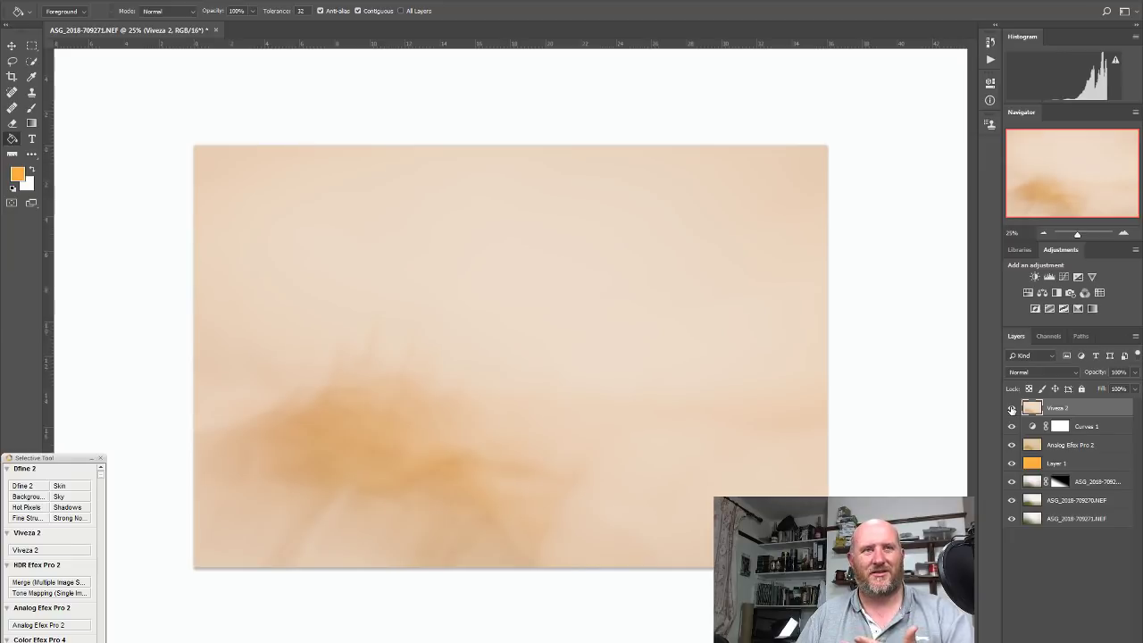
{"action": "left_click", "coordinate": [1012, 408]}
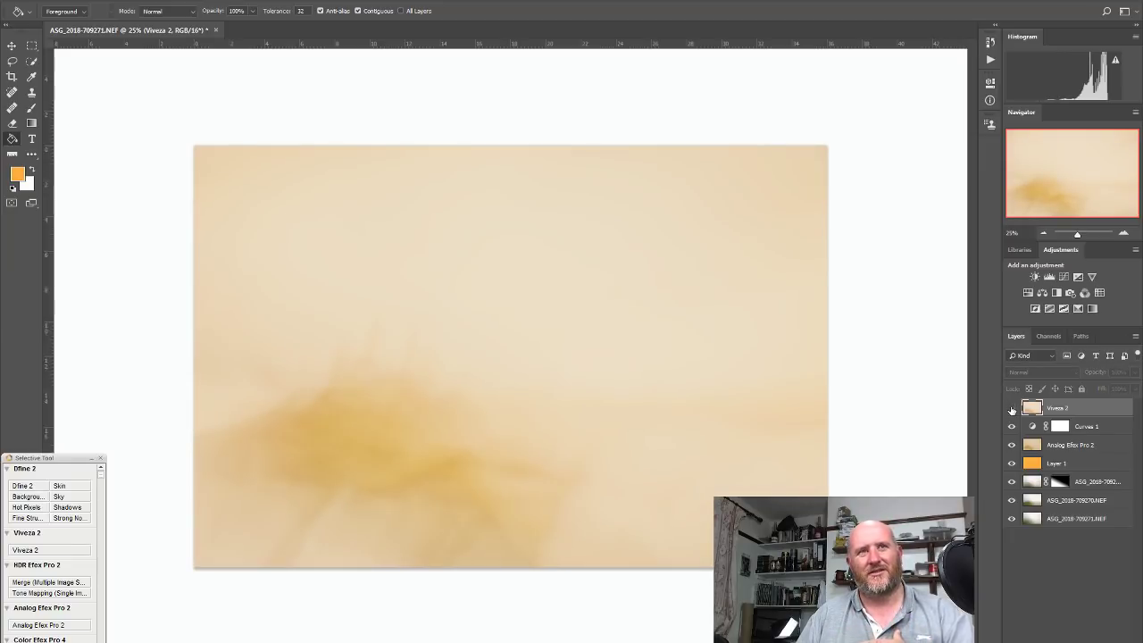
{"action": "left_click", "coordinate": [1012, 409]}
{"action": "left_click", "coordinate": [1012, 409]}
{"action": "left_click", "coordinate": [1012, 409]}
{"action": "left_click", "coordinate": [1012, 408]}
{"action": "left_click", "coordinate": [1012, 408]}
{"action": "left_click", "coordinate": [1012, 408]}
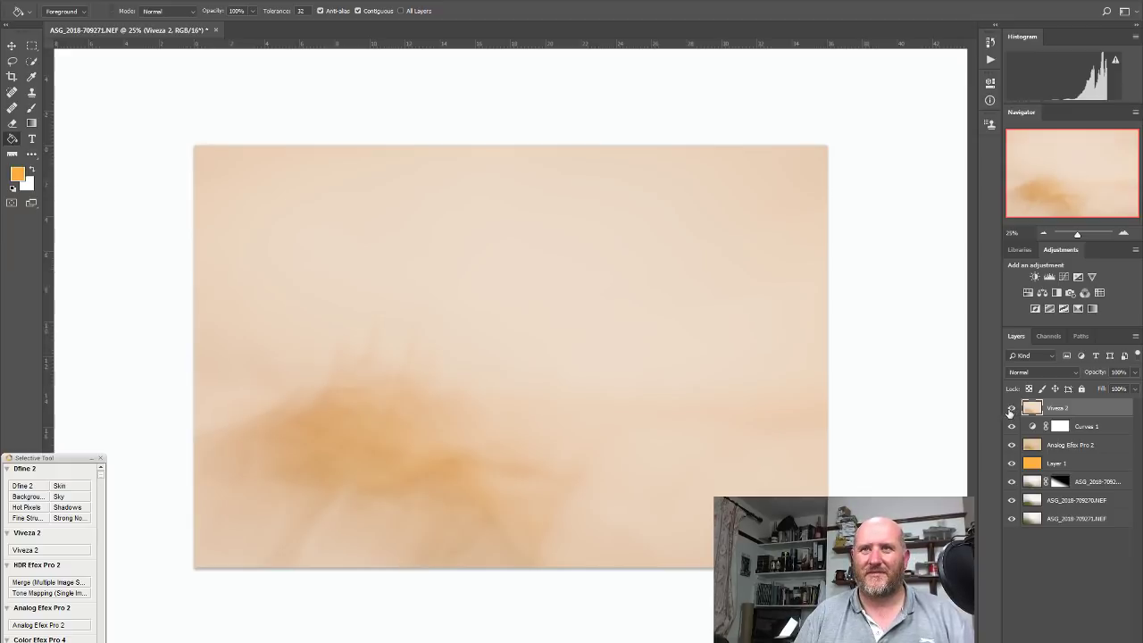
{"action": "left_click", "coordinate": [1012, 408]}
{"action": "left_click", "coordinate": [1012, 408]}
{"action": "left_click", "coordinate": [1012, 408]}
{"action": "left_click", "coordinate": [1012, 408]}
{"action": "left_click", "coordinate": [1012, 408]}
{"action": "left_click", "coordinate": [1012, 408]}
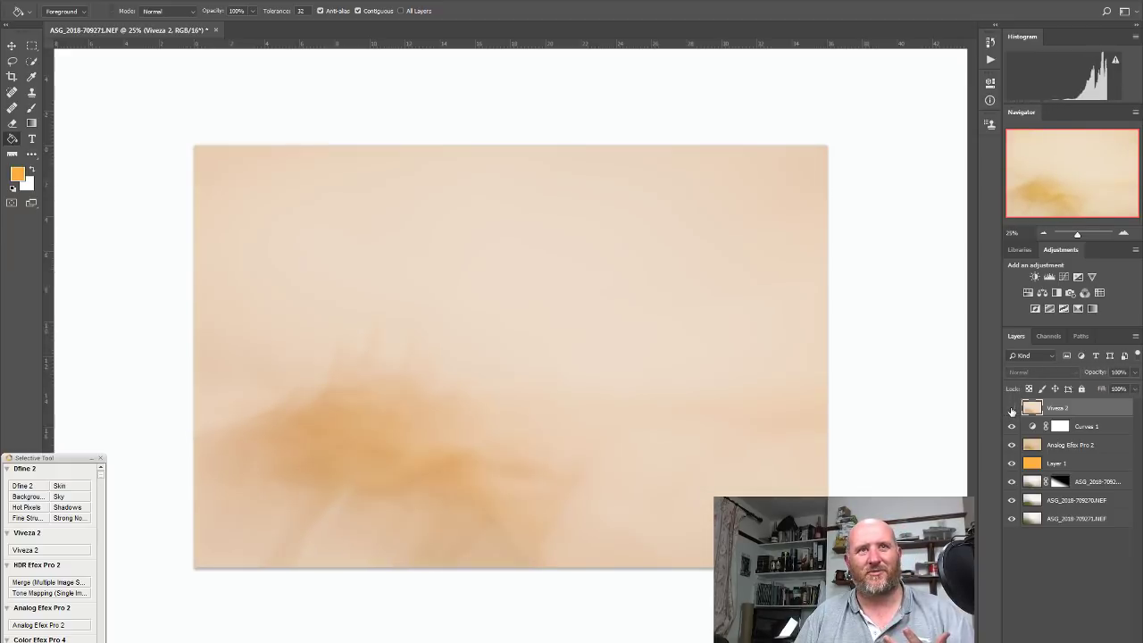
{"action": "left_click", "coordinate": [1012, 408]}
{"action": "left_click", "coordinate": [1012, 408]}
{"action": "left_click", "coordinate": [1012, 408]}
{"action": "left_click", "coordinate": [1012, 408]}
{"action": "left_click", "coordinate": [1012, 409]}
{"action": "left_click", "coordinate": [1012, 408]}
{"action": "left_click", "coordinate": [1012, 408]}
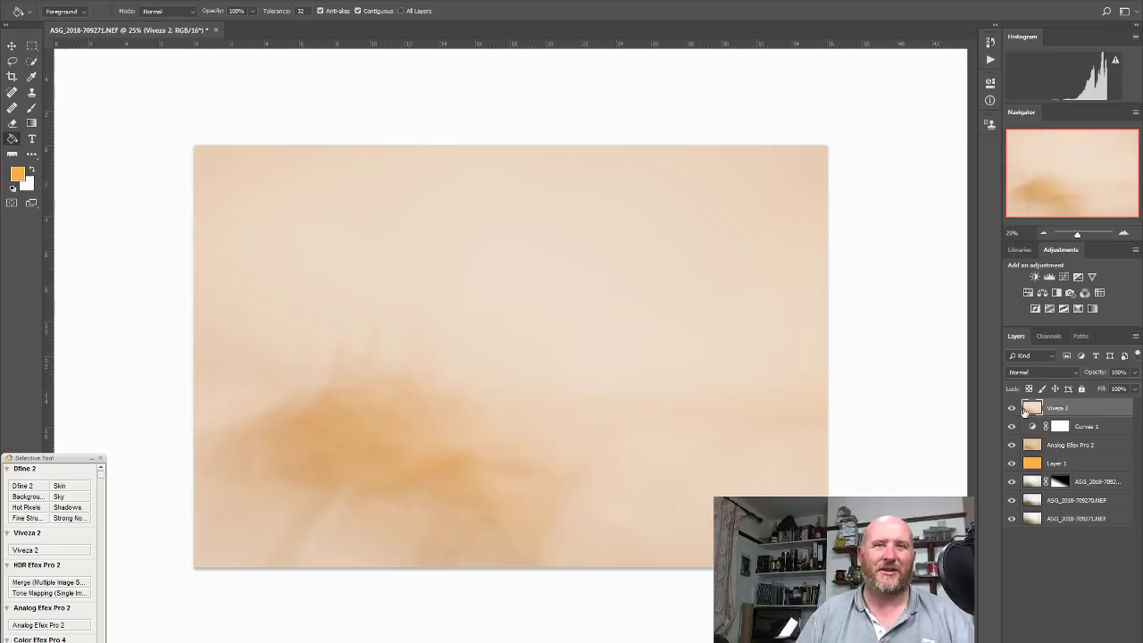
Try darkening and lightening blend modes on the Viveza 2 layer, including Multiply, Linear Burn, Lighten and Screen
{"action": "left_click", "coordinate": [1040, 373]}
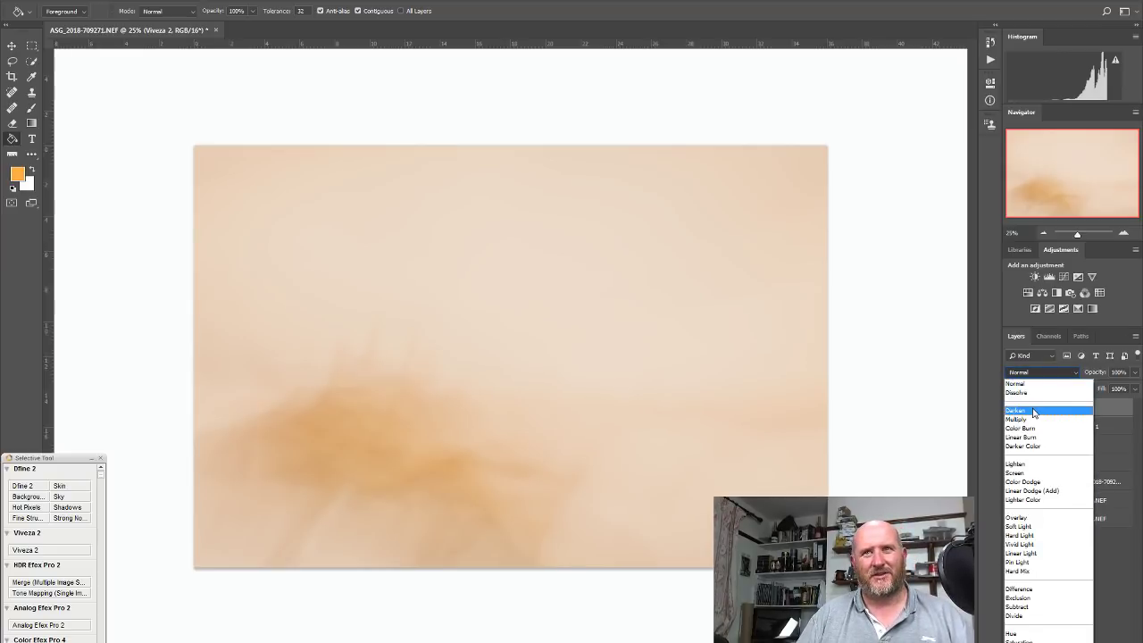
{"action": "left_click", "coordinate": [1034, 410]}
{"action": "key", "text": "Down"}
{"action": "key", "text": "Down"}
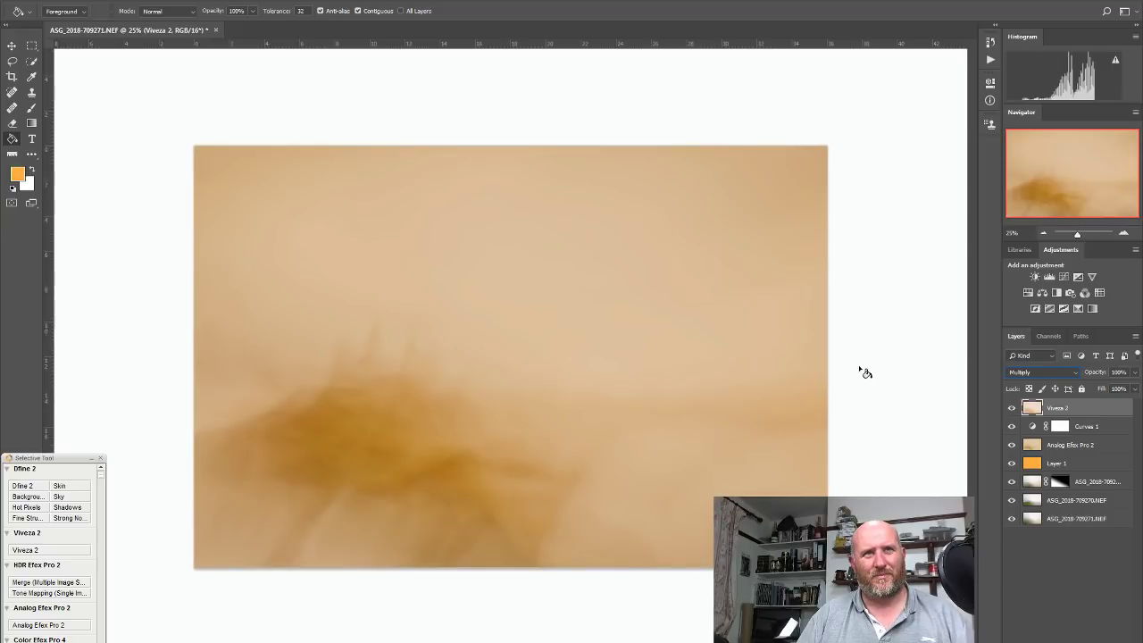
{"action": "key", "text": "Down"}
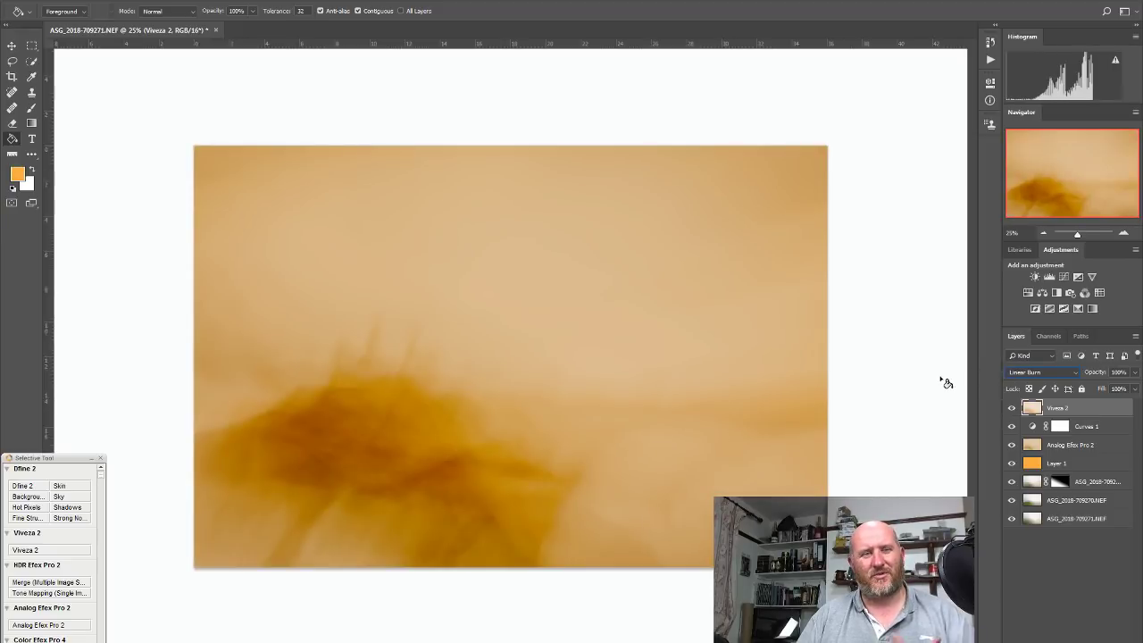
{"action": "key", "text": "Down"}
{"action": "key", "text": "Down"}
{"action": "key", "text": "Down"}
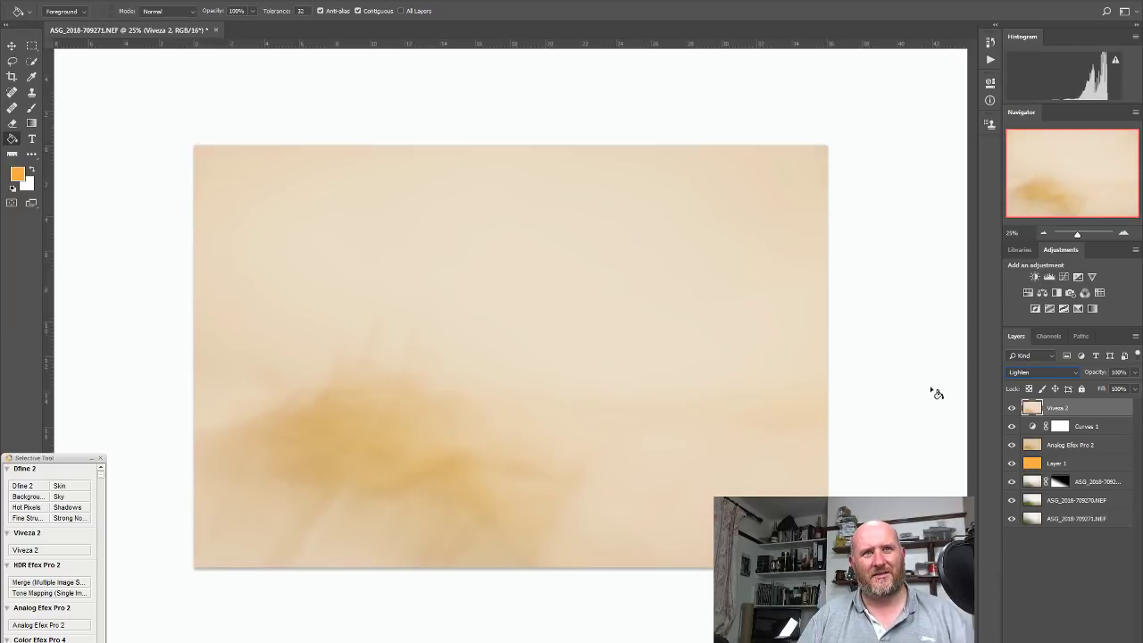
{"action": "key", "text": "Down"}
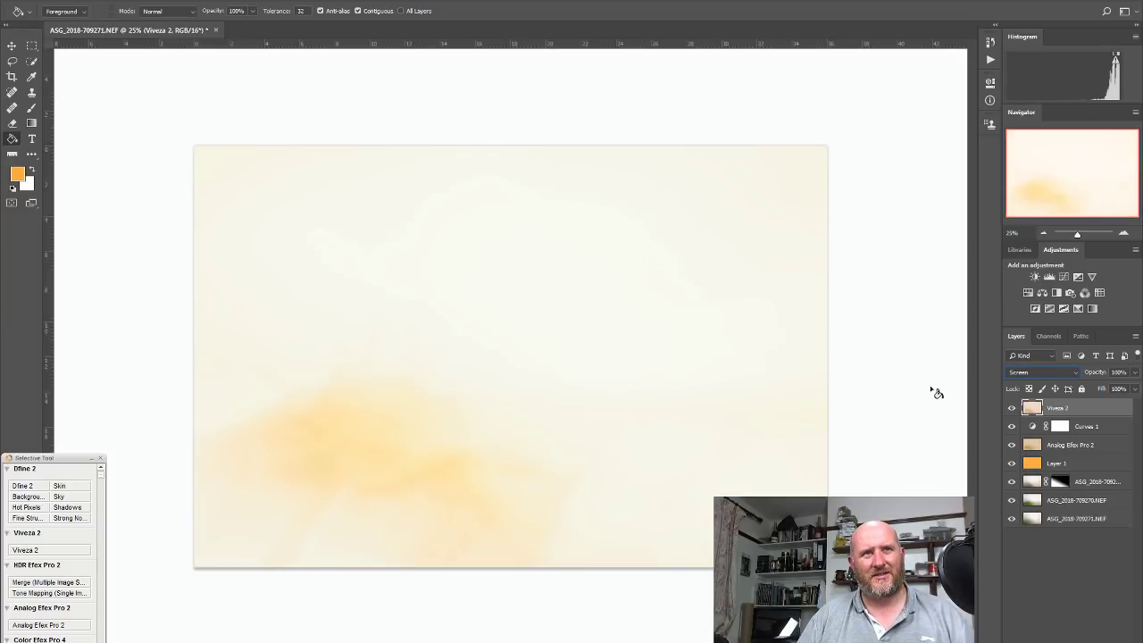
Try the Lighten, Linear Dodge (Add), Overlay and Soft Light blend modes on the Viveza 2 layer
{"action": "key", "text": "Up"}
{"action": "key", "text": "Up"}
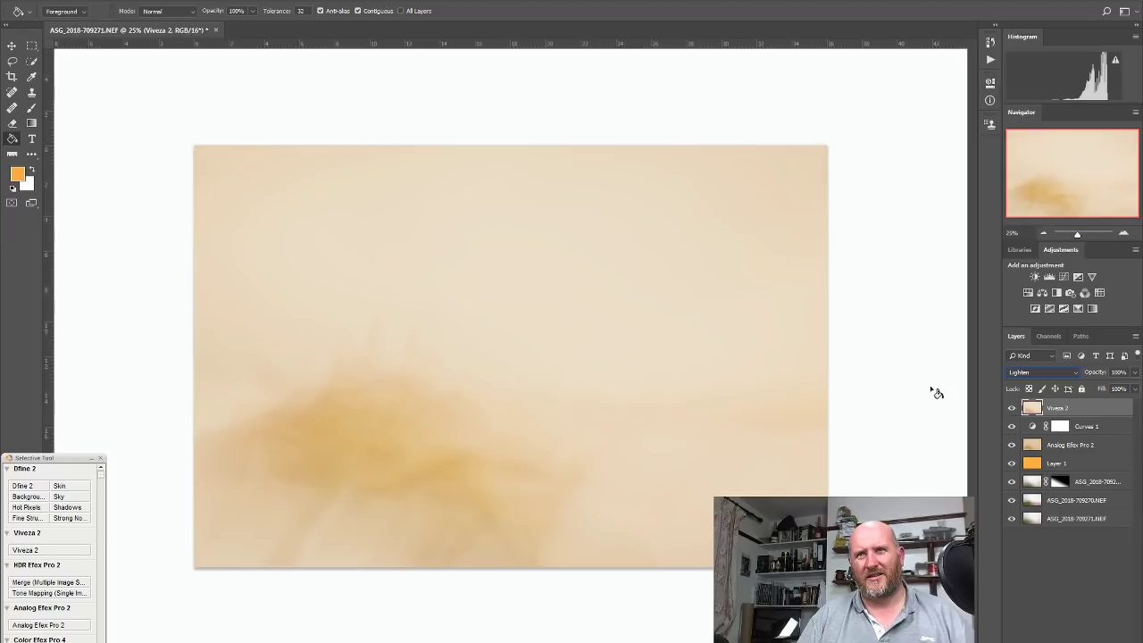
{"action": "key", "text": "Down"}
{"action": "key", "text": "Down"}
{"action": "key", "text": "Down"}
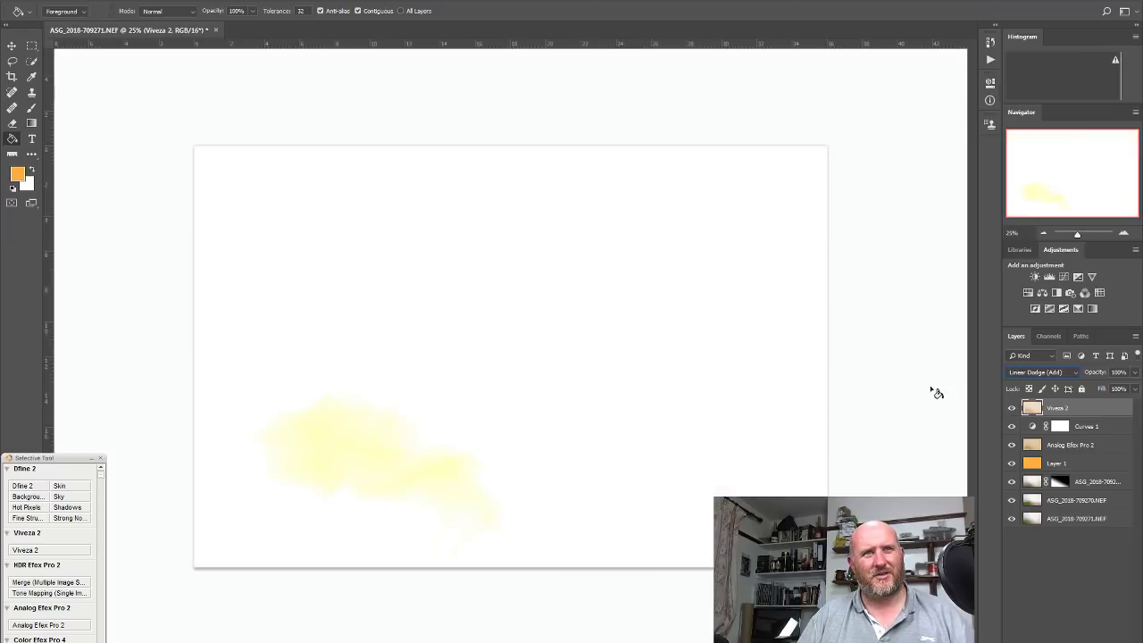
{"action": "key", "text": "Down"}
{"action": "key", "text": "Down"}
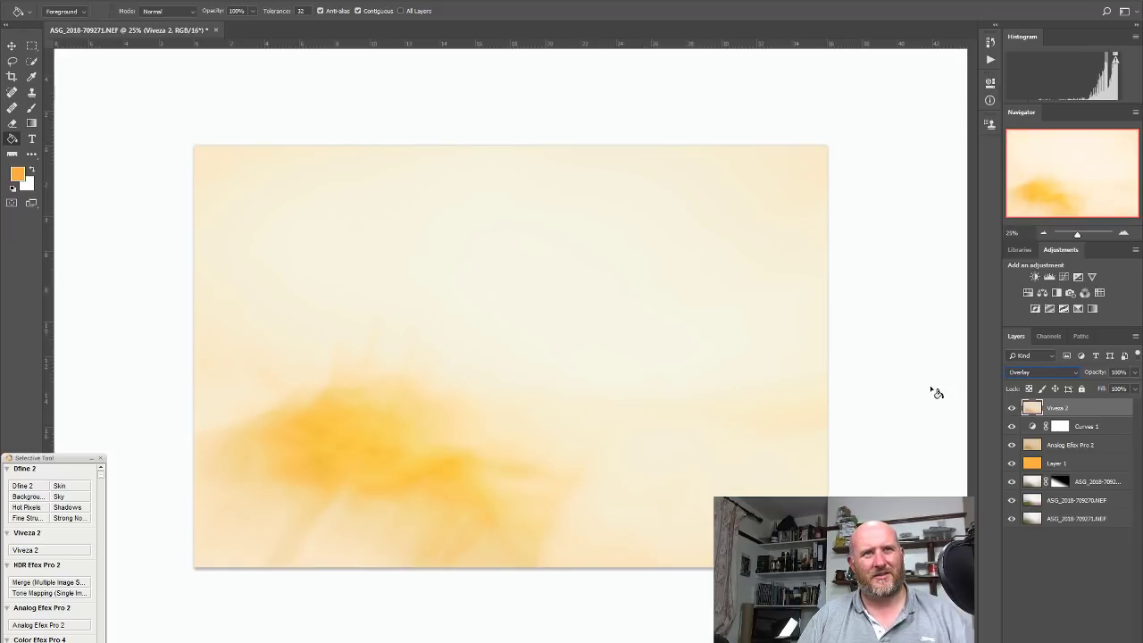
{"action": "key", "text": "Down"}
{"action": "key", "text": "Up"}
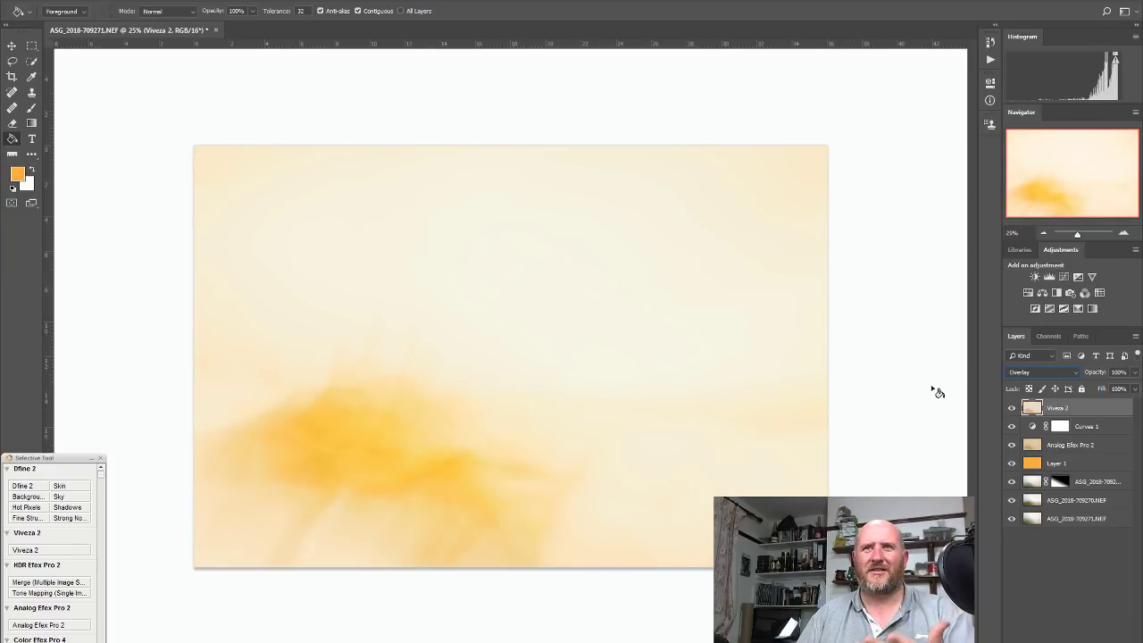
{"action": "key", "text": "Down"}
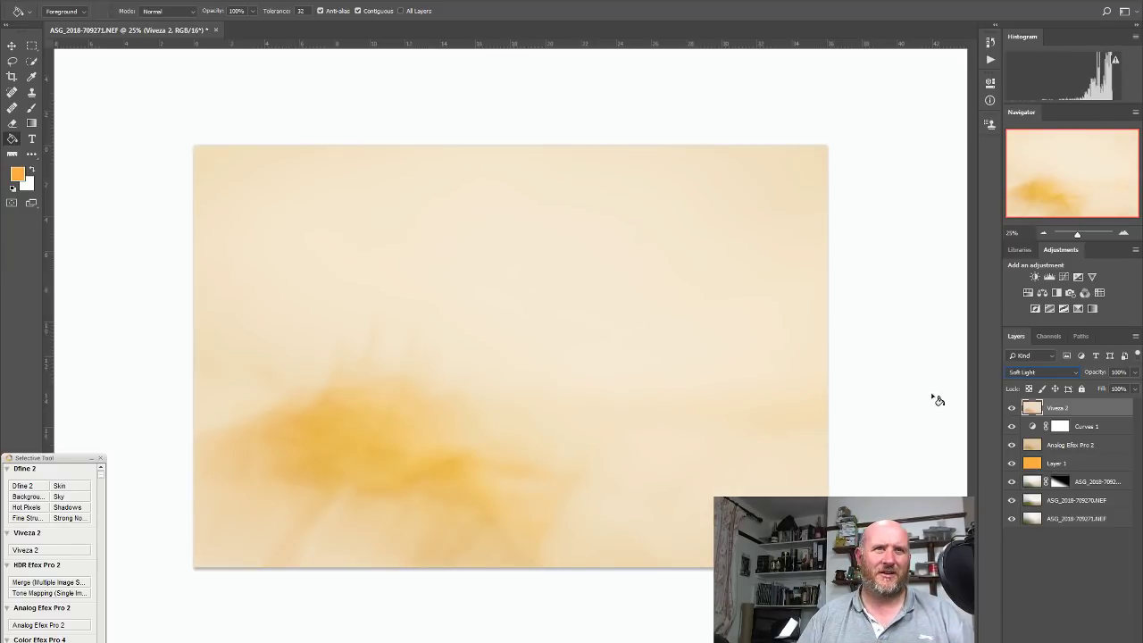
Compare the image with and without the Viveza 2 layer, and set that layer's blend mode to Overlay
{"action": "left_click", "coordinate": [1012, 407]}
{"action": "left_click", "coordinate": [1012, 407]}
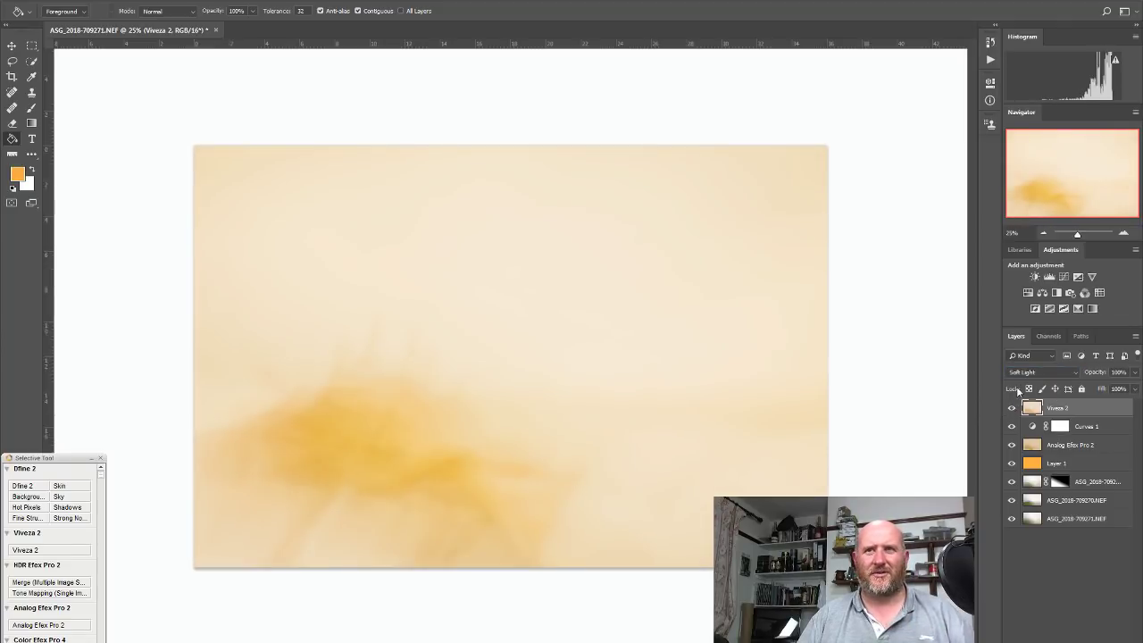
{"action": "left_click", "coordinate": [1027, 374]}
{"action": "left_click", "coordinate": [1017, 517]}
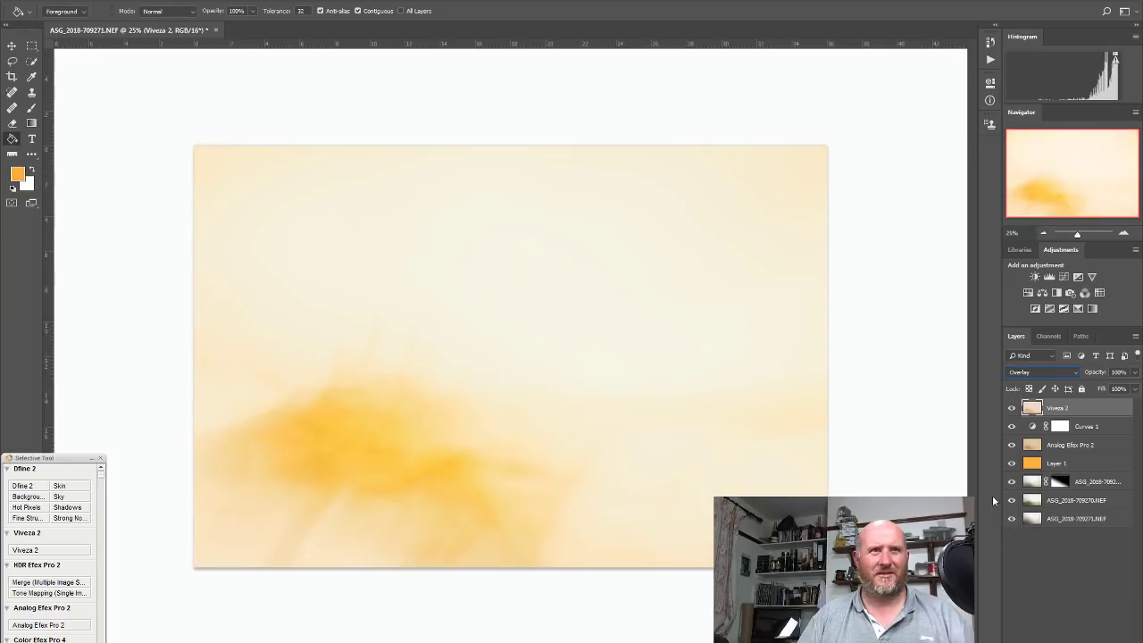
Lower the Viveza 2 layer's opacity to about 48% and compare the image with and without the layer
{"action": "left_click", "coordinate": [1012, 408]}
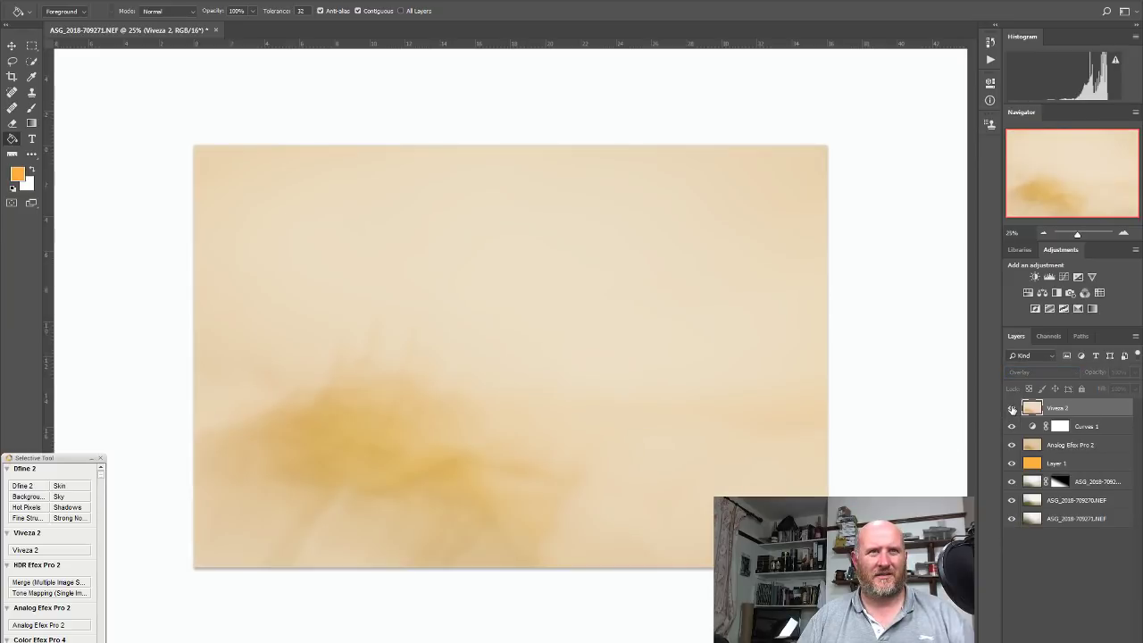
{"action": "left_click", "coordinate": [1012, 408]}
{"action": "left_click", "coordinate": [1012, 409]}
{"action": "left_click", "coordinate": [1013, 408]}
{"action": "left_click", "coordinate": [1135, 372]}
{"action": "left_click_drag", "start_coordinate": [1132, 386], "coordinate": [1106, 387]}
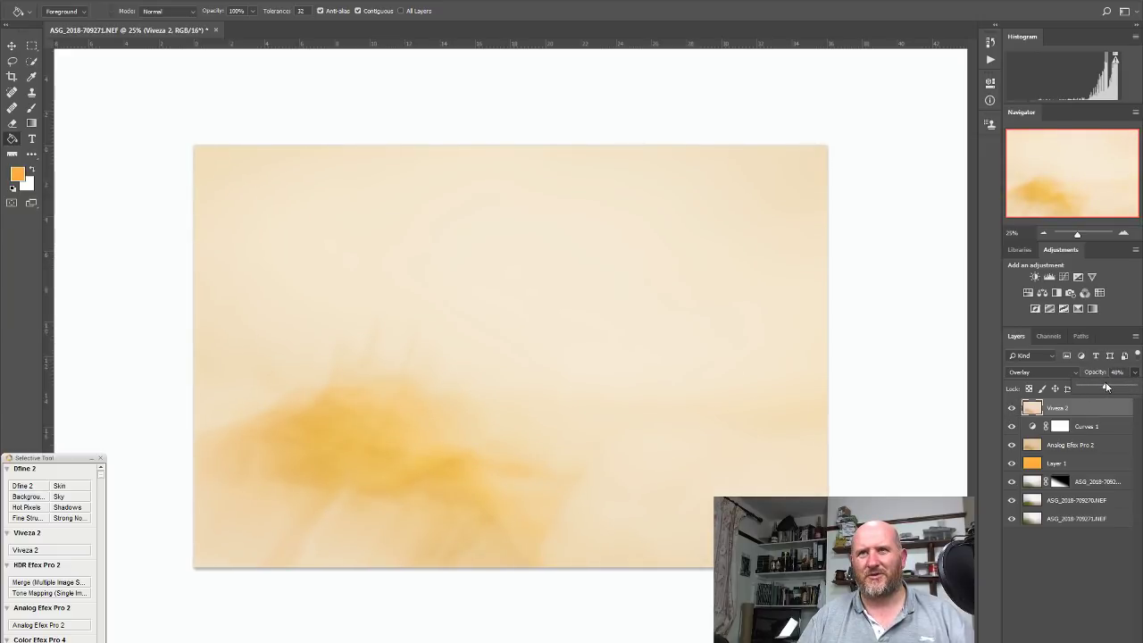
{"action": "left_click", "coordinate": [1012, 408]}
{"action": "left_click", "coordinate": [1012, 408]}
{"action": "left_click", "coordinate": [1012, 408]}
{"action": "left_click", "coordinate": [1012, 408]}
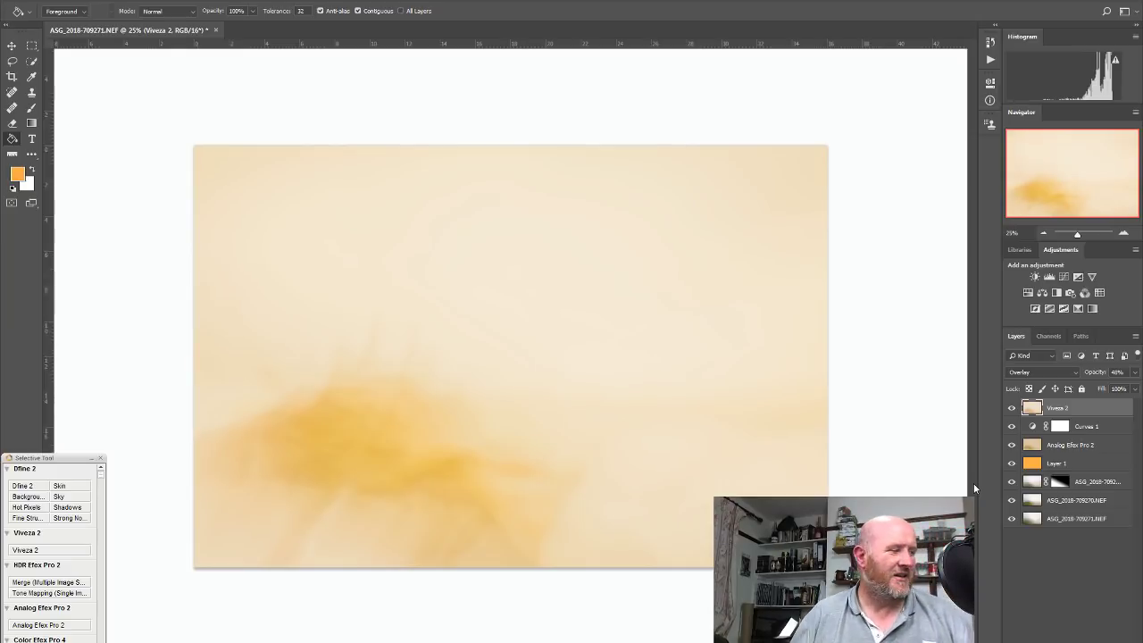
Examine the image enlarged and at thumbnail size, checking the effect of the Viveza 2 layer
{"action": "left_click", "coordinate": [1043, 231]}
{"action": "left_click", "coordinate": [1124, 233]}
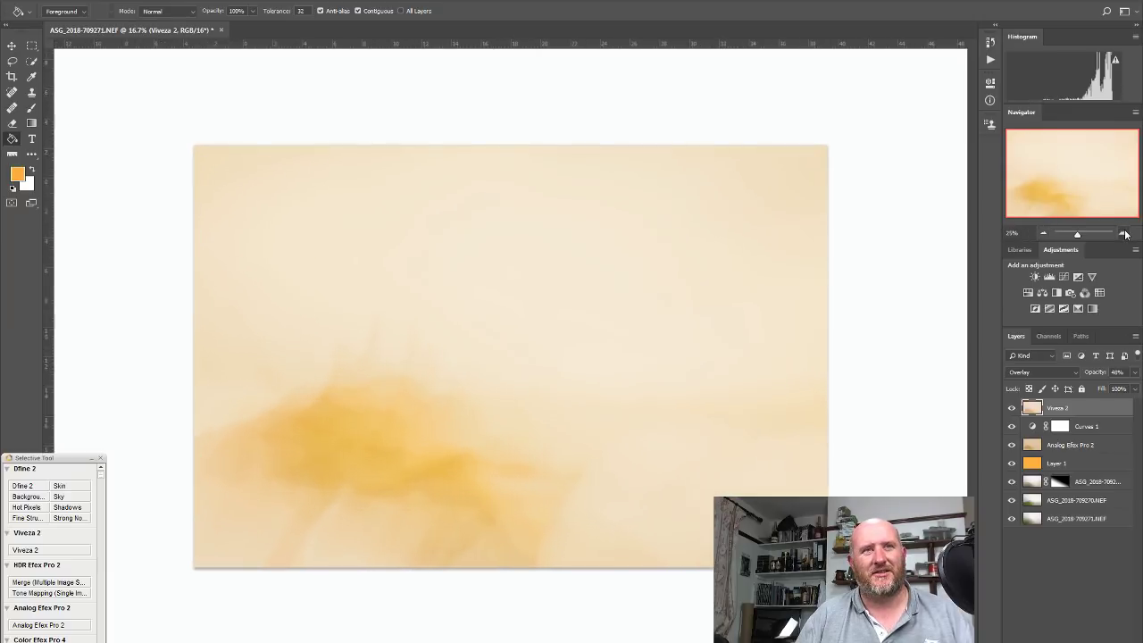
{"action": "left_click", "coordinate": [1125, 233]}
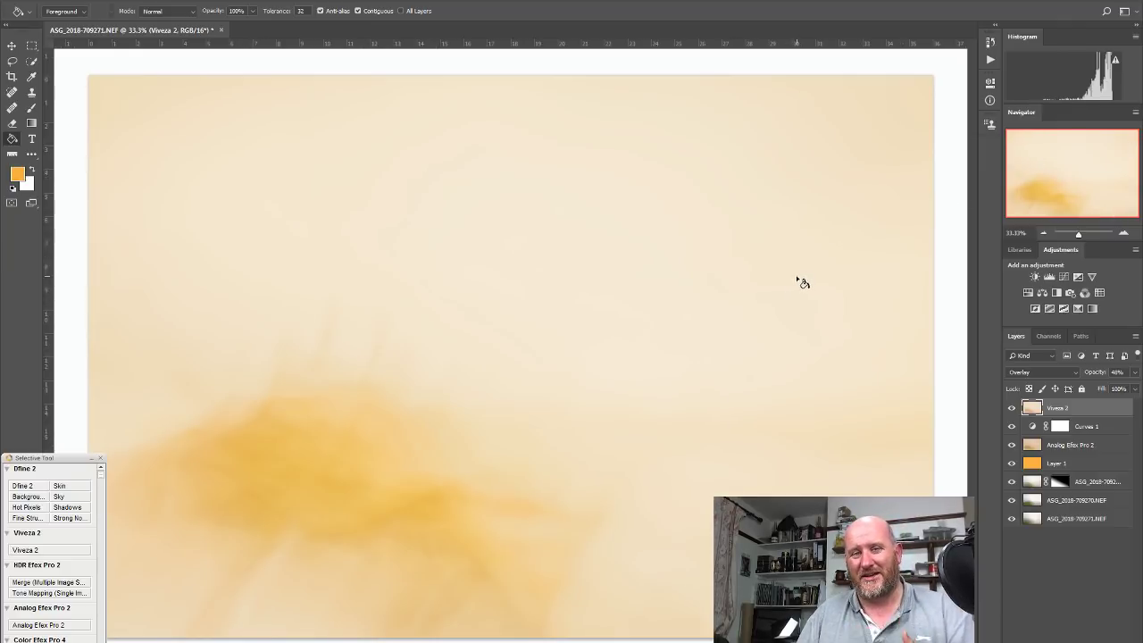
{"action": "left_click", "coordinate": [1045, 235]}
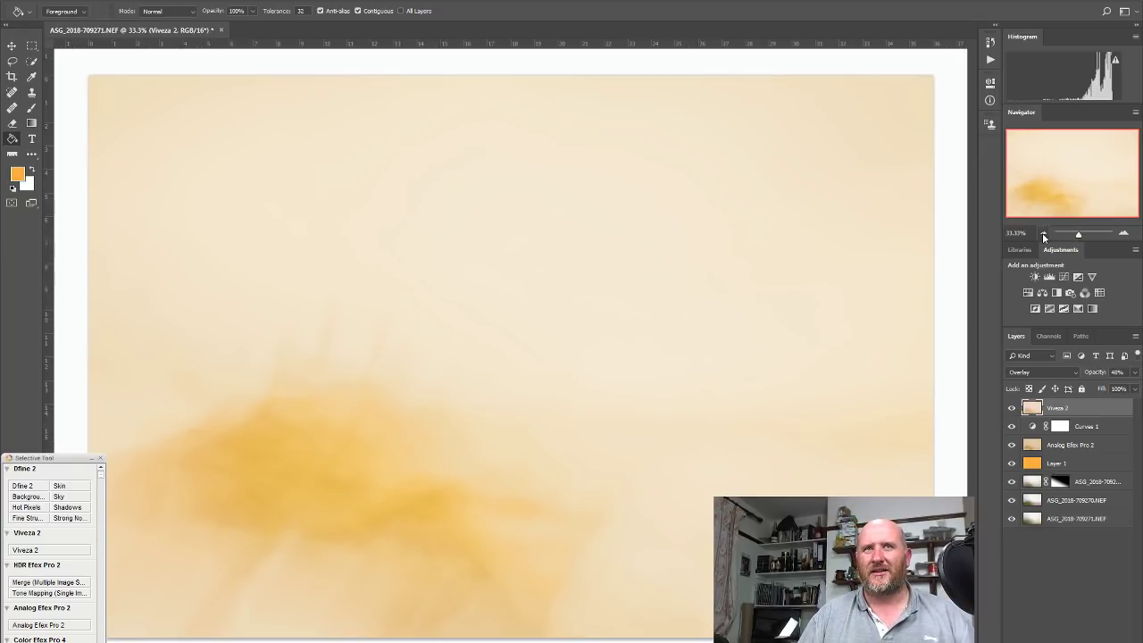
{"action": "left_click", "coordinate": [1044, 235]}
{"action": "left_click", "coordinate": [1043, 235]}
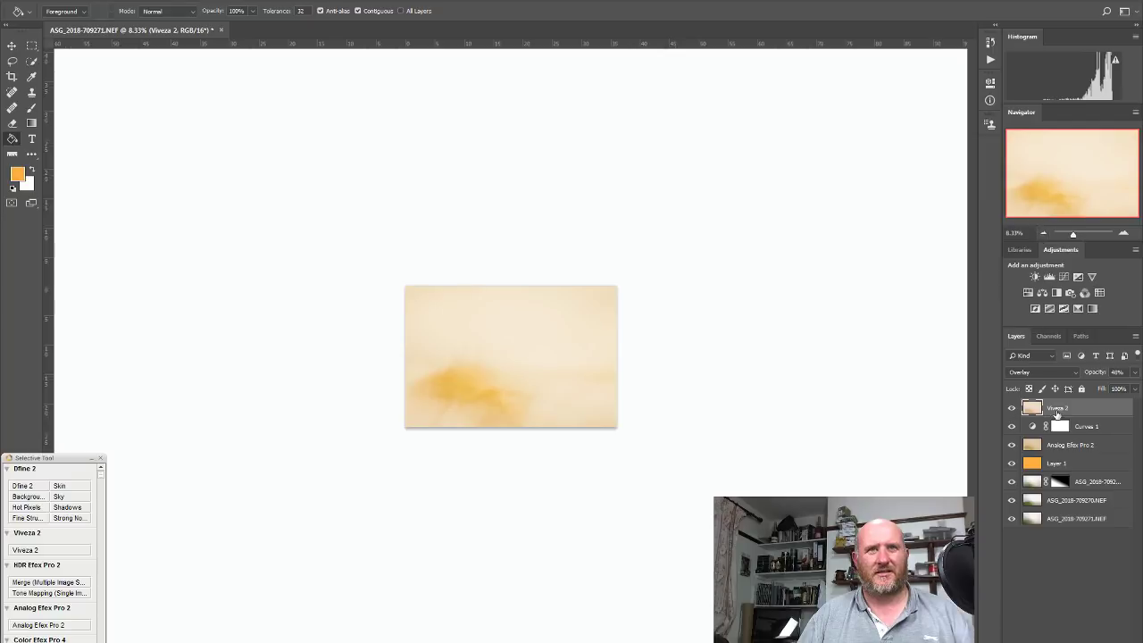
{"action": "left_click", "coordinate": [1012, 408]}
{"action": "left_click", "coordinate": [1012, 408]}
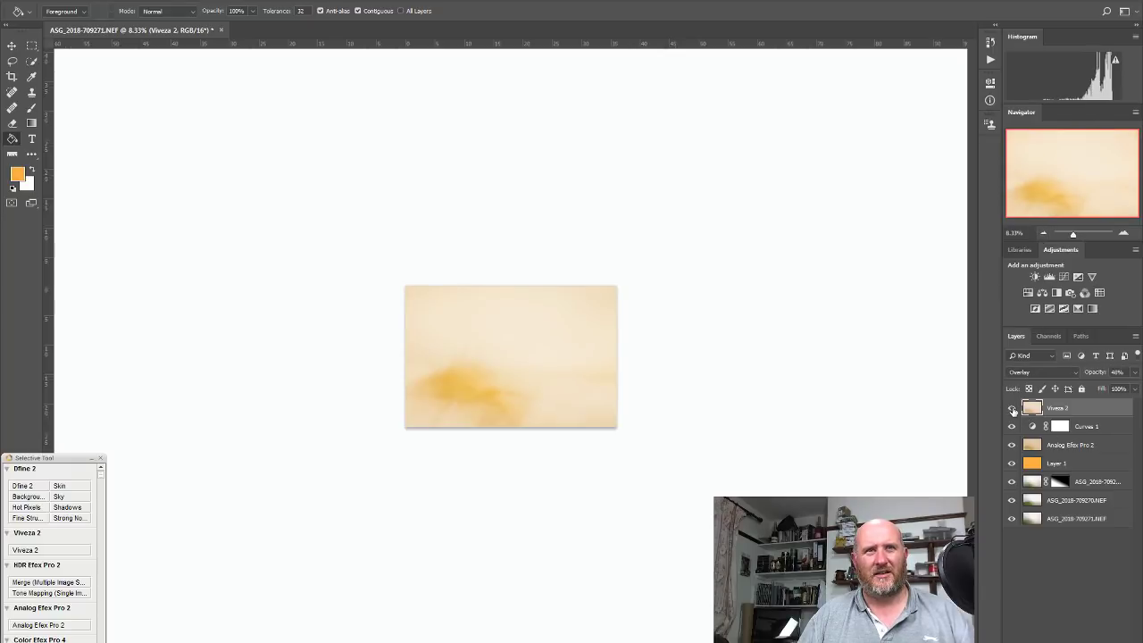
Compare the enlarged image with and without the Viveza 2 layer
{"action": "left_click", "coordinate": [1125, 235]}
{"action": "left_click", "coordinate": [1124, 235]}
{"action": "left_click", "coordinate": [1125, 235]}
{"action": "left_click", "coordinate": [1124, 235]}
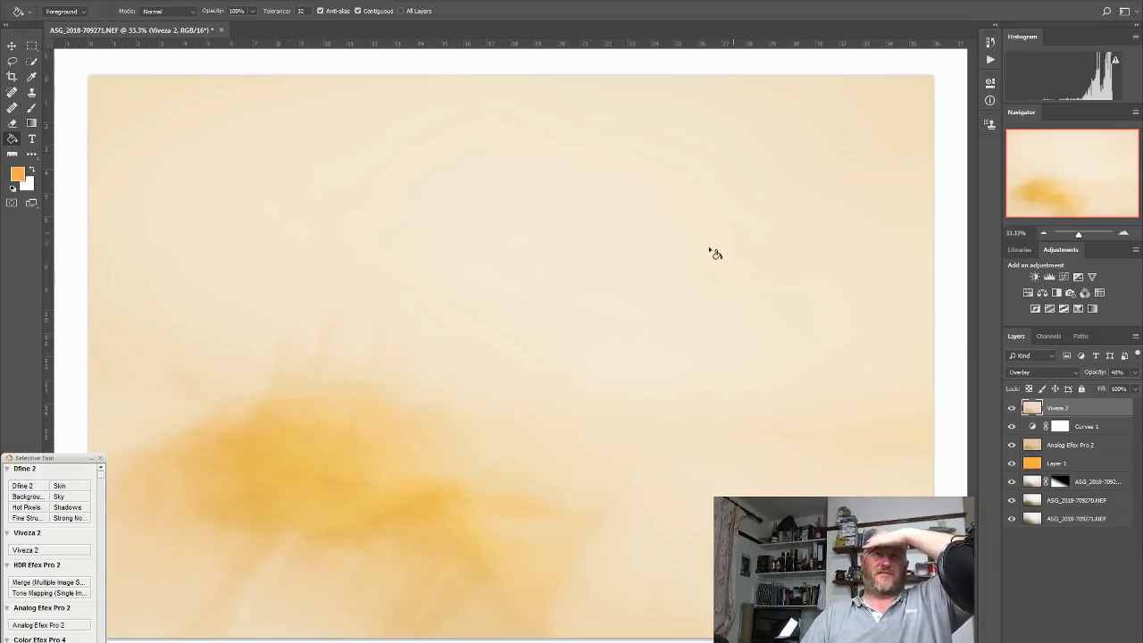
{"action": "left_click", "coordinate": [1013, 408]}
{"action": "left_click", "coordinate": [1013, 408]}
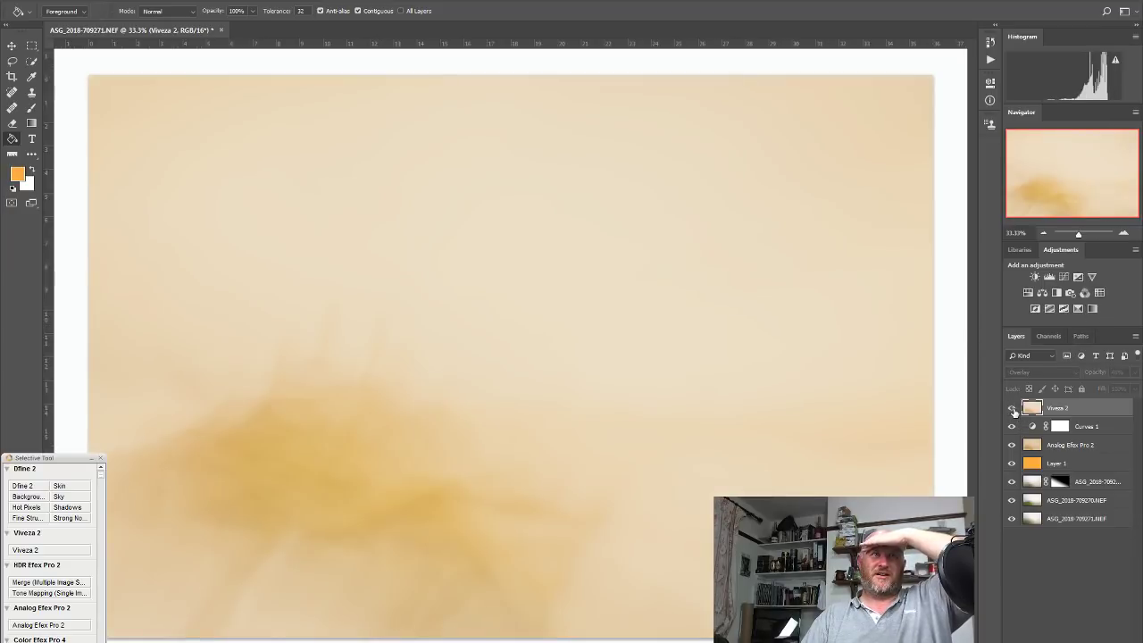
{"action": "left_click", "coordinate": [1013, 408]}
Reduce the Viveza 2 layer's opacity to about 40% and check the result against the image without it
{"action": "left_click", "coordinate": [1135, 372]}
{"action": "left_click_drag", "start_coordinate": [1130, 390], "coordinate": [1094, 386]}
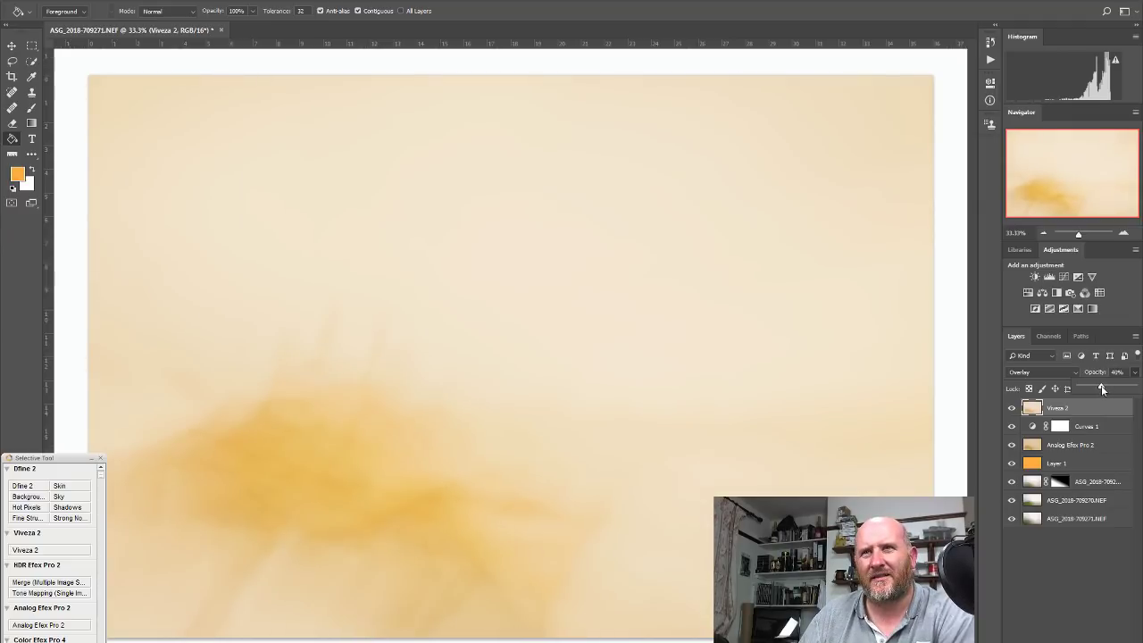
{"action": "left_click", "coordinate": [1012, 408]}
{"action": "left_click", "coordinate": [1012, 408]}
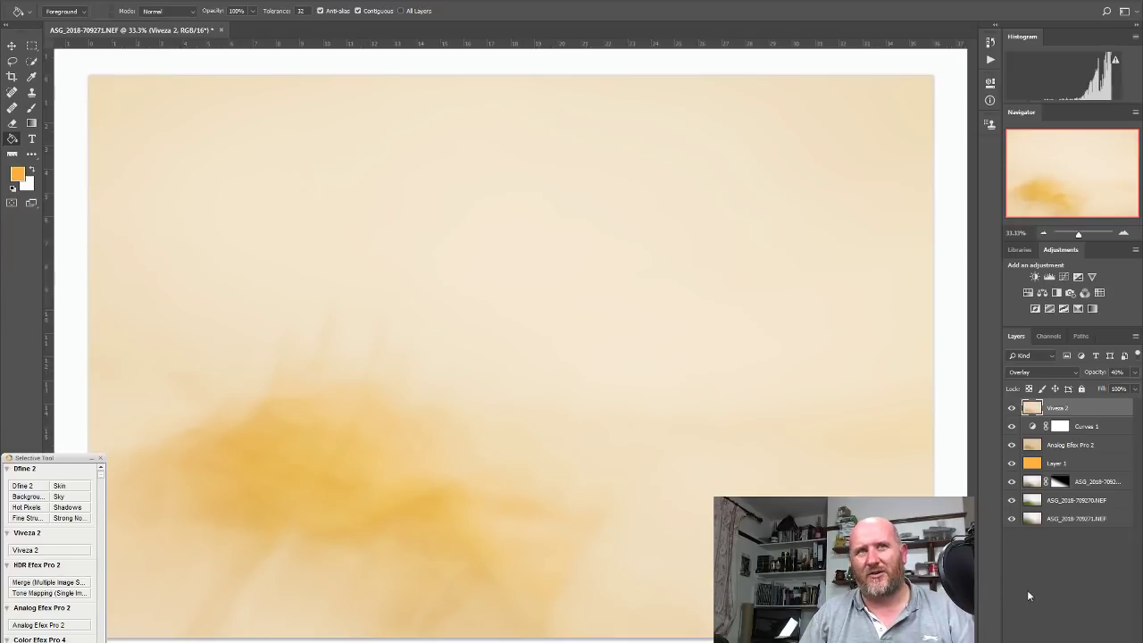
Save the layered castle image
{"action": "left_click", "coordinate": [39, 0]}
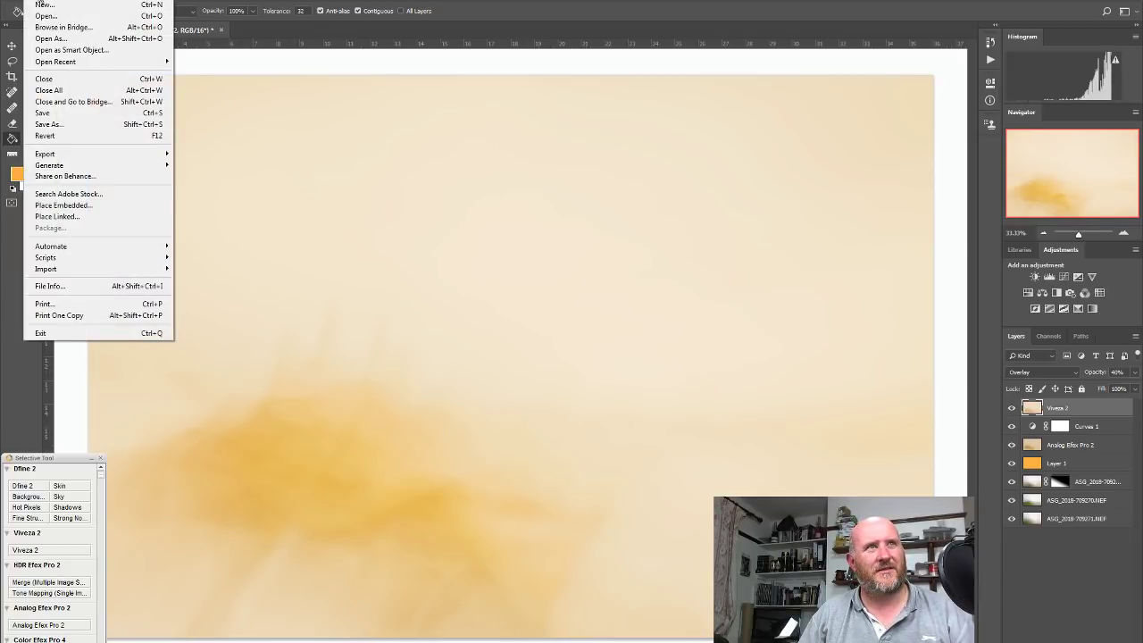
{"action": "left_click", "coordinate": [56, 114]}
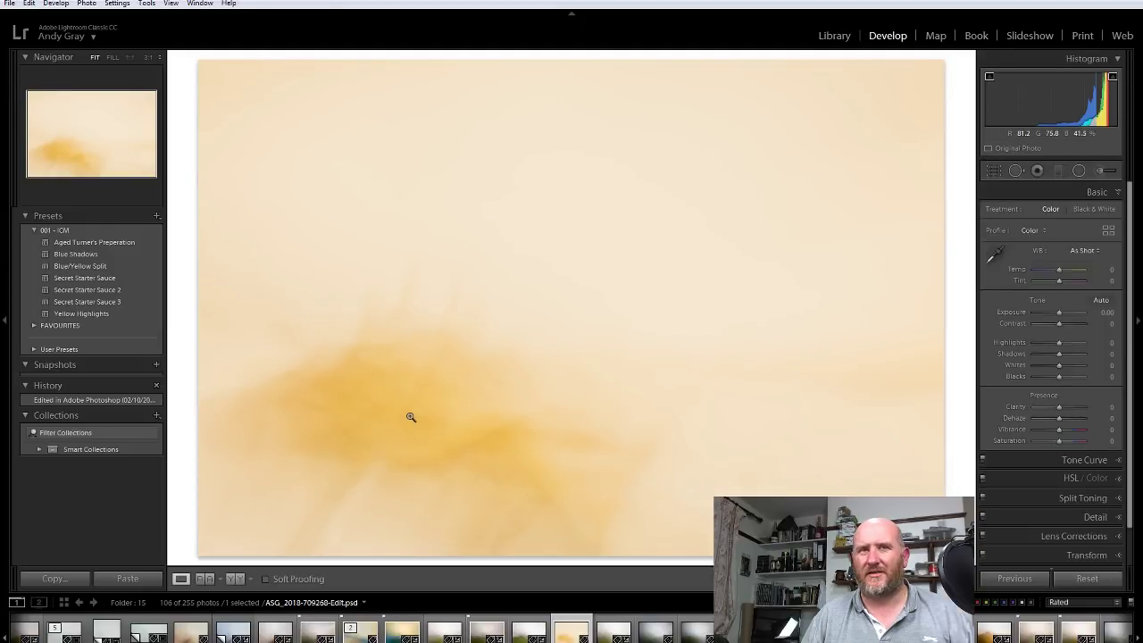
In Lightroom, give the edited castle image a three-star rating and narrow the filmstrip with a custom filter
{"action": "key", "text": "3"}
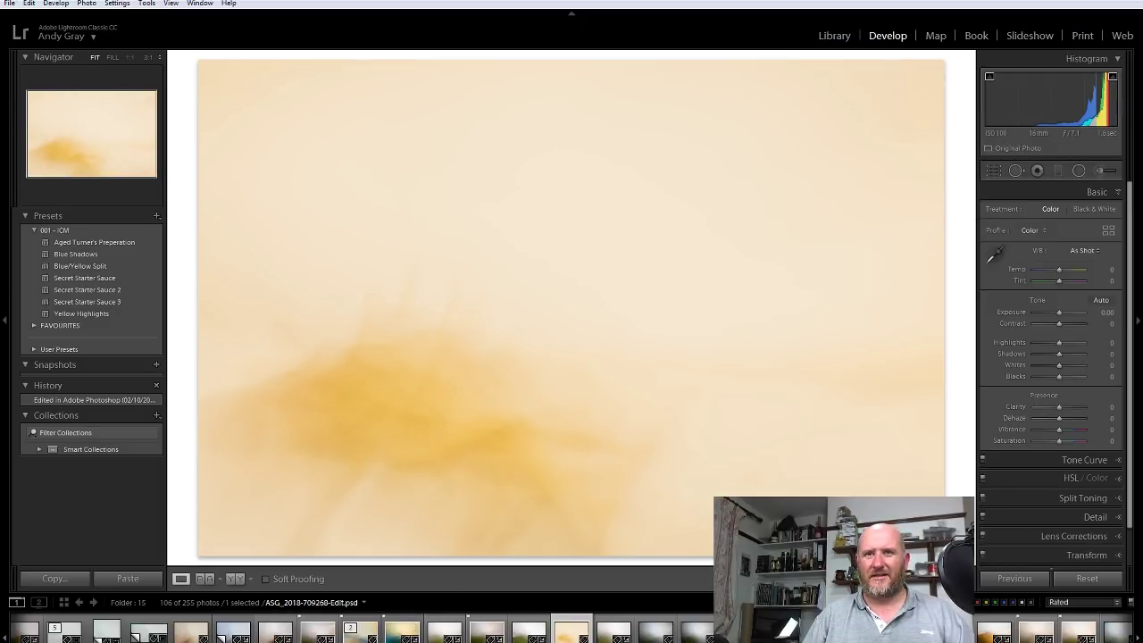
{"action": "key", "text": "ctrl+alt+3"}
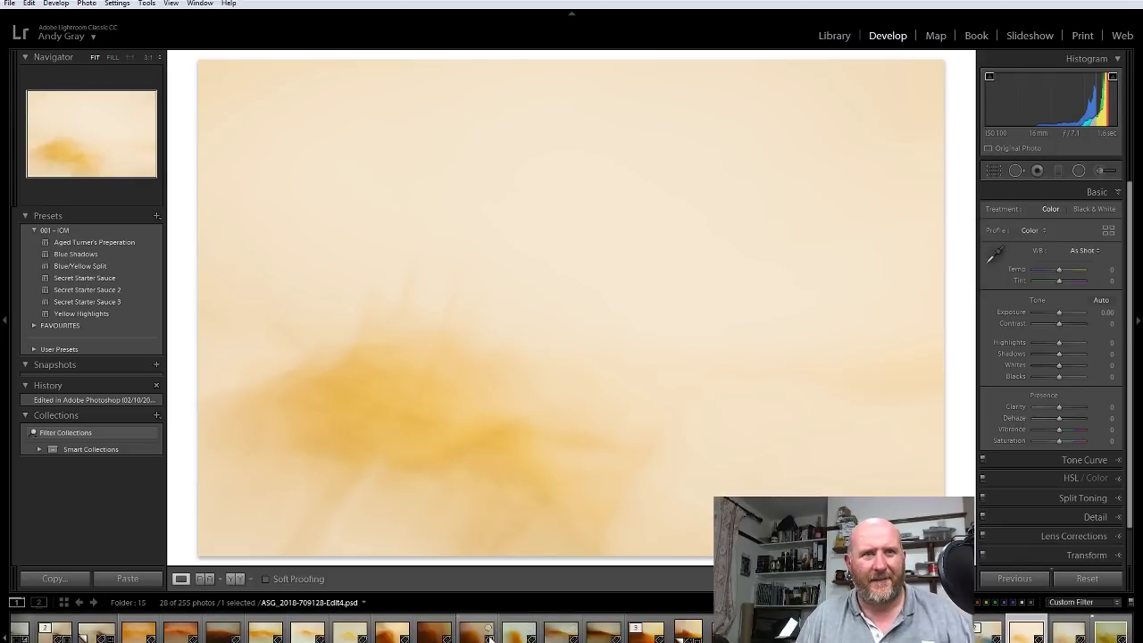
{"action": "left_click", "coordinate": [354, 631]}
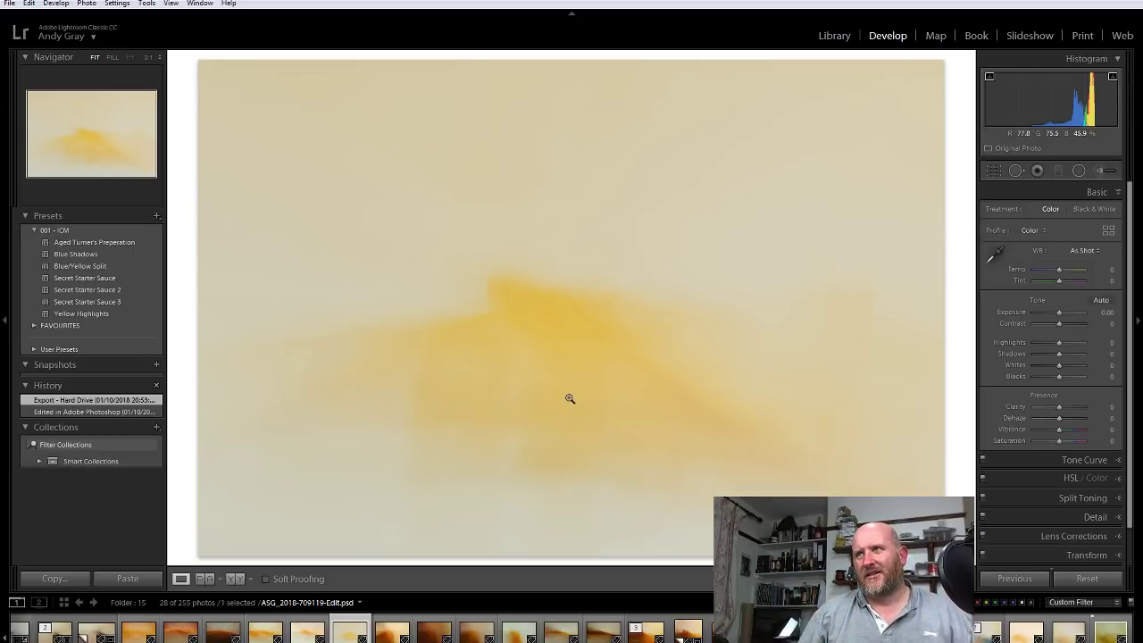
{"action": "left_click", "coordinate": [300, 630]}
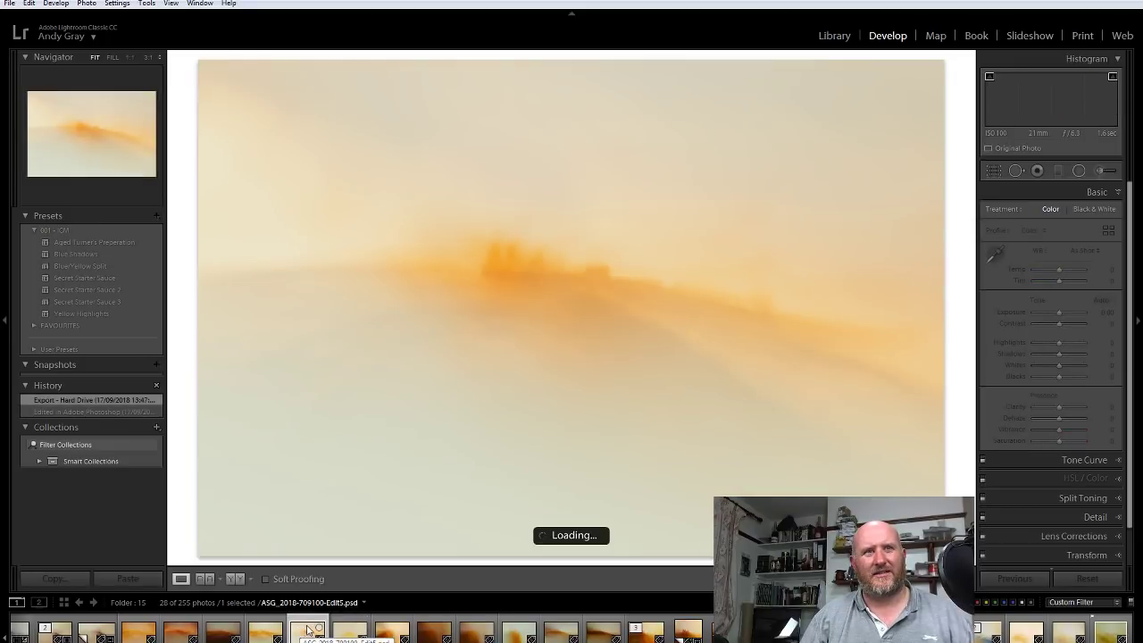
{"action": "left_click", "coordinate": [353, 631]}
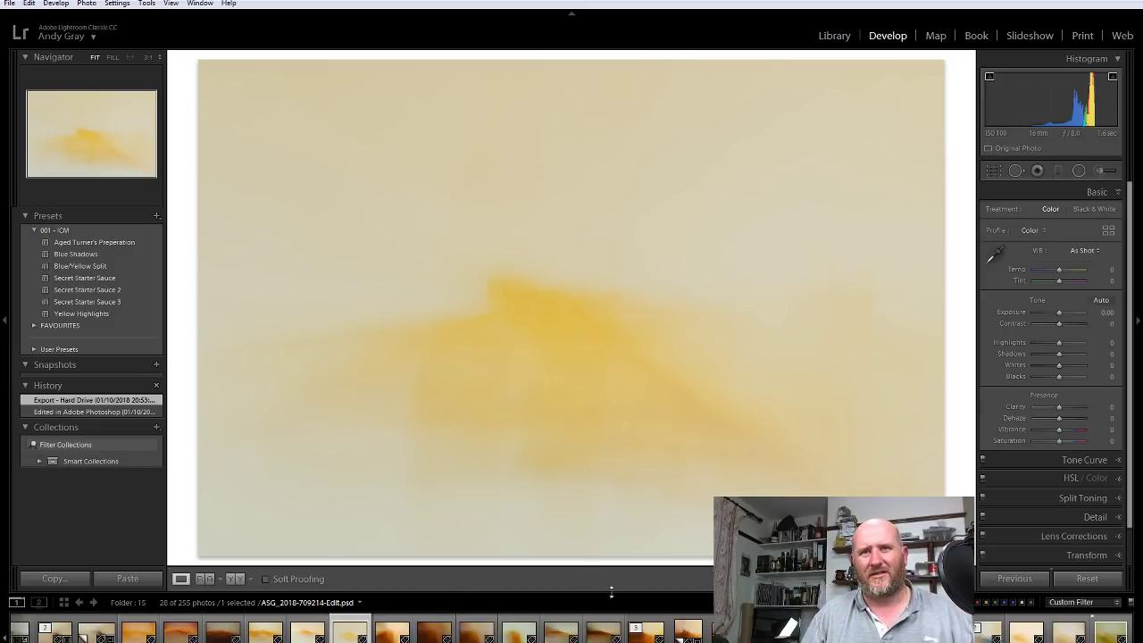
{"action": "left_click", "coordinate": [1007, 633]}
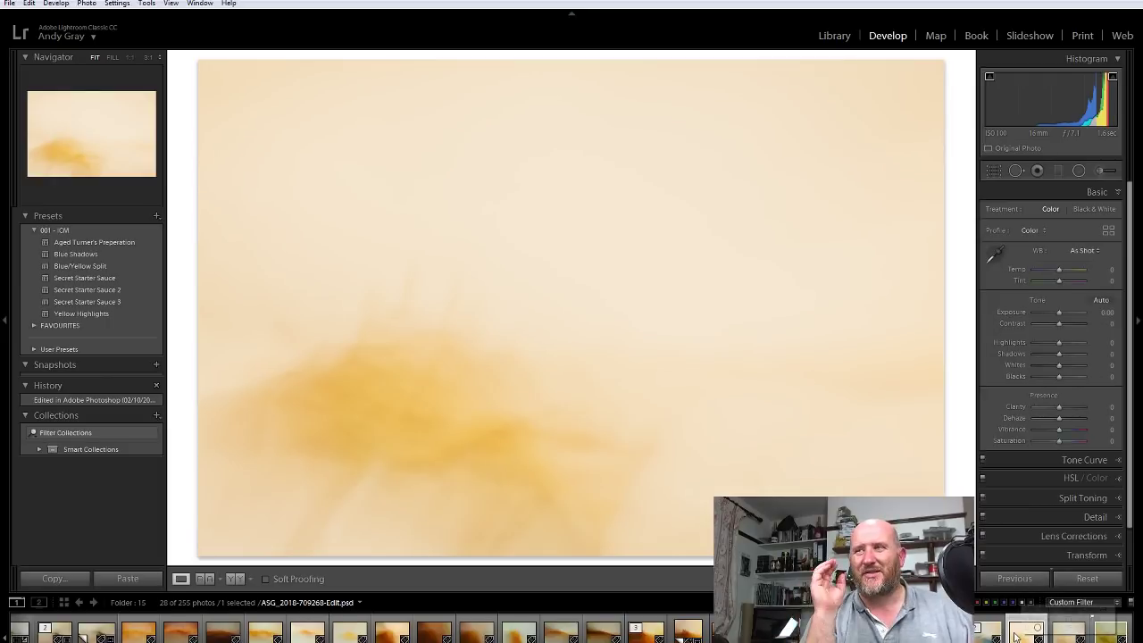